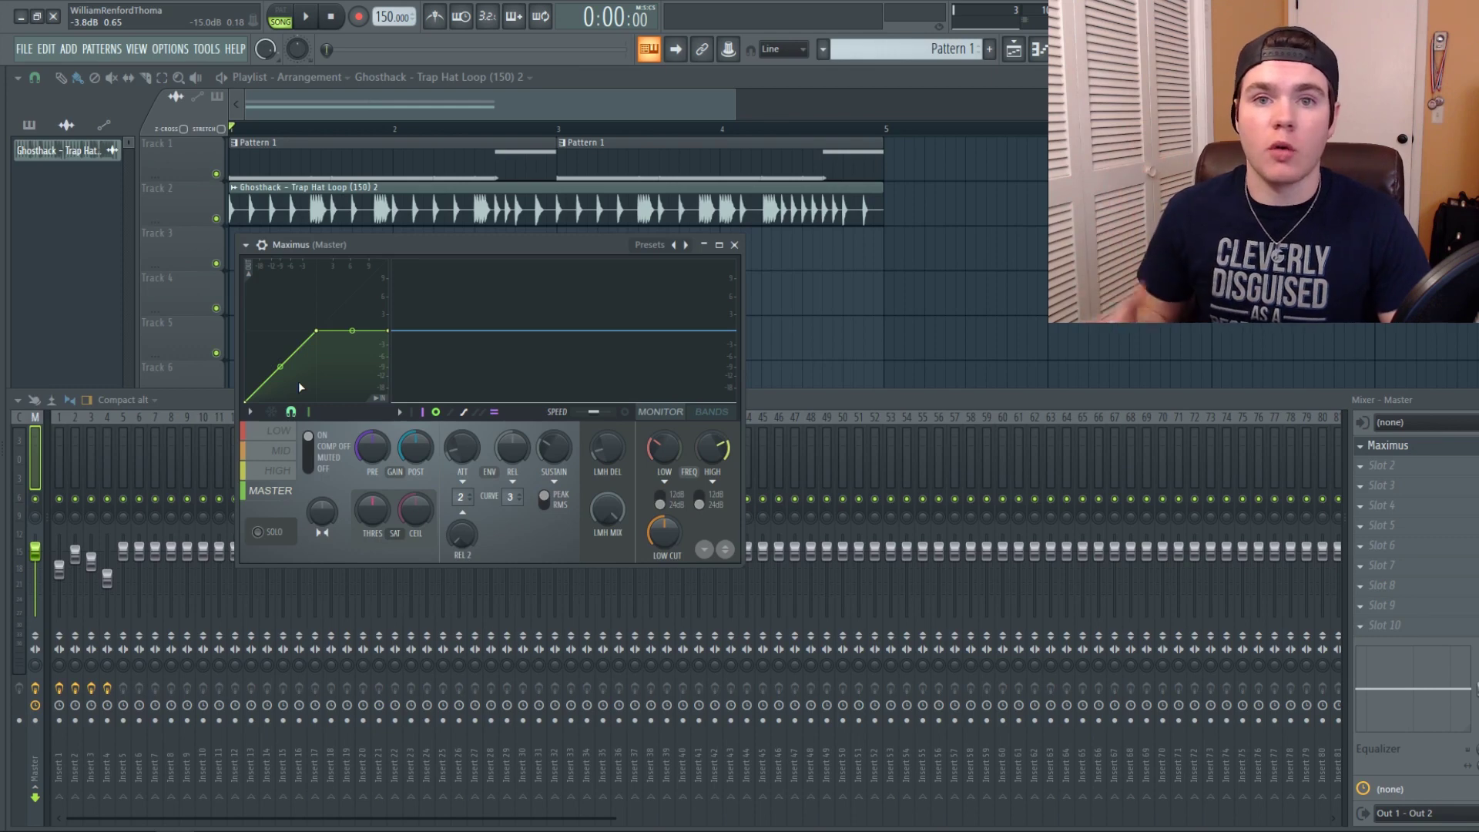
Move and enlarge the Maximus window over the mixer, and play the song to watch its signal in the monitor
drag(377, 245, 149, 508)
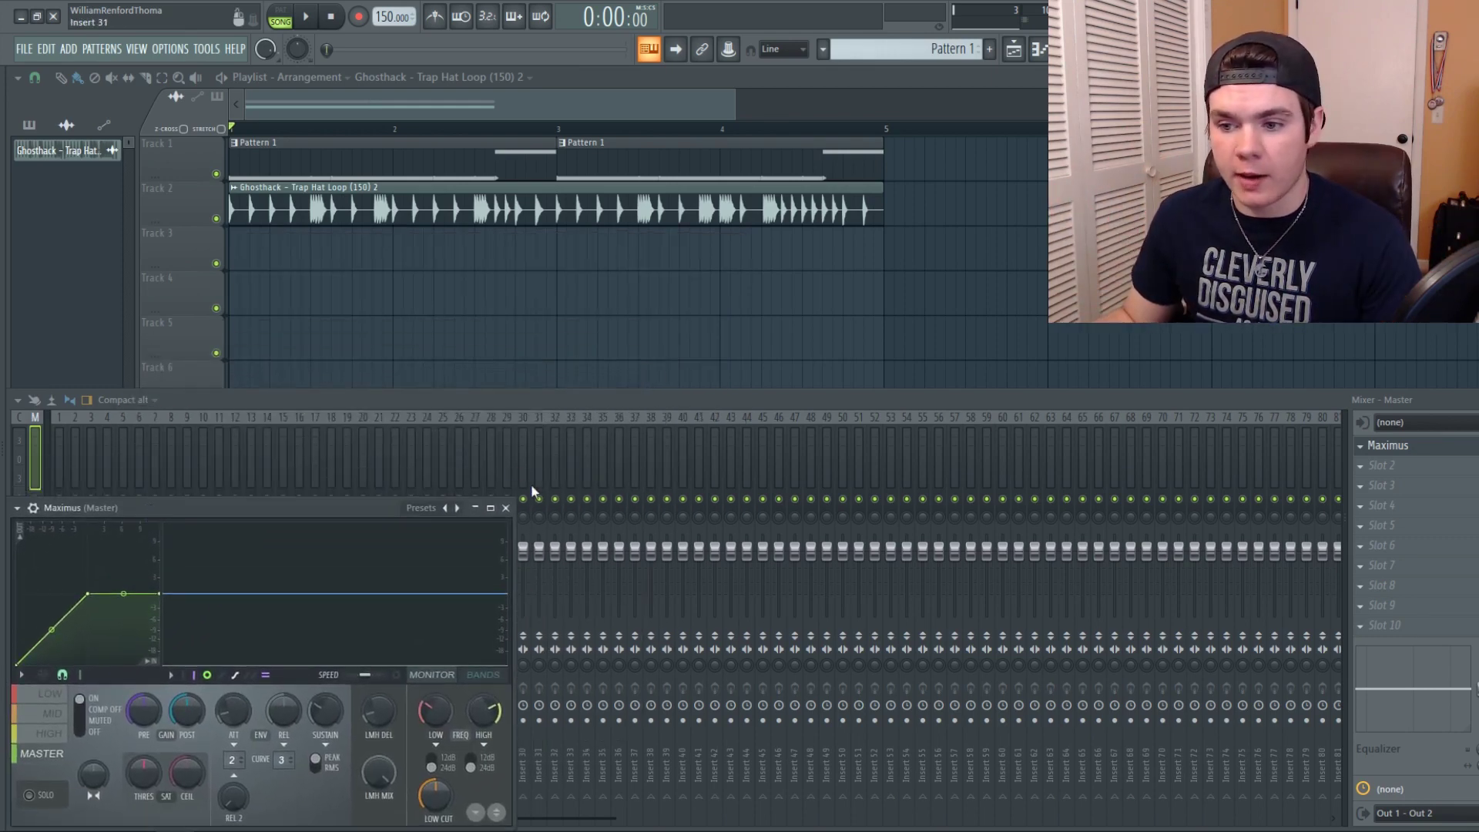
drag(514, 501, 1035, 232)
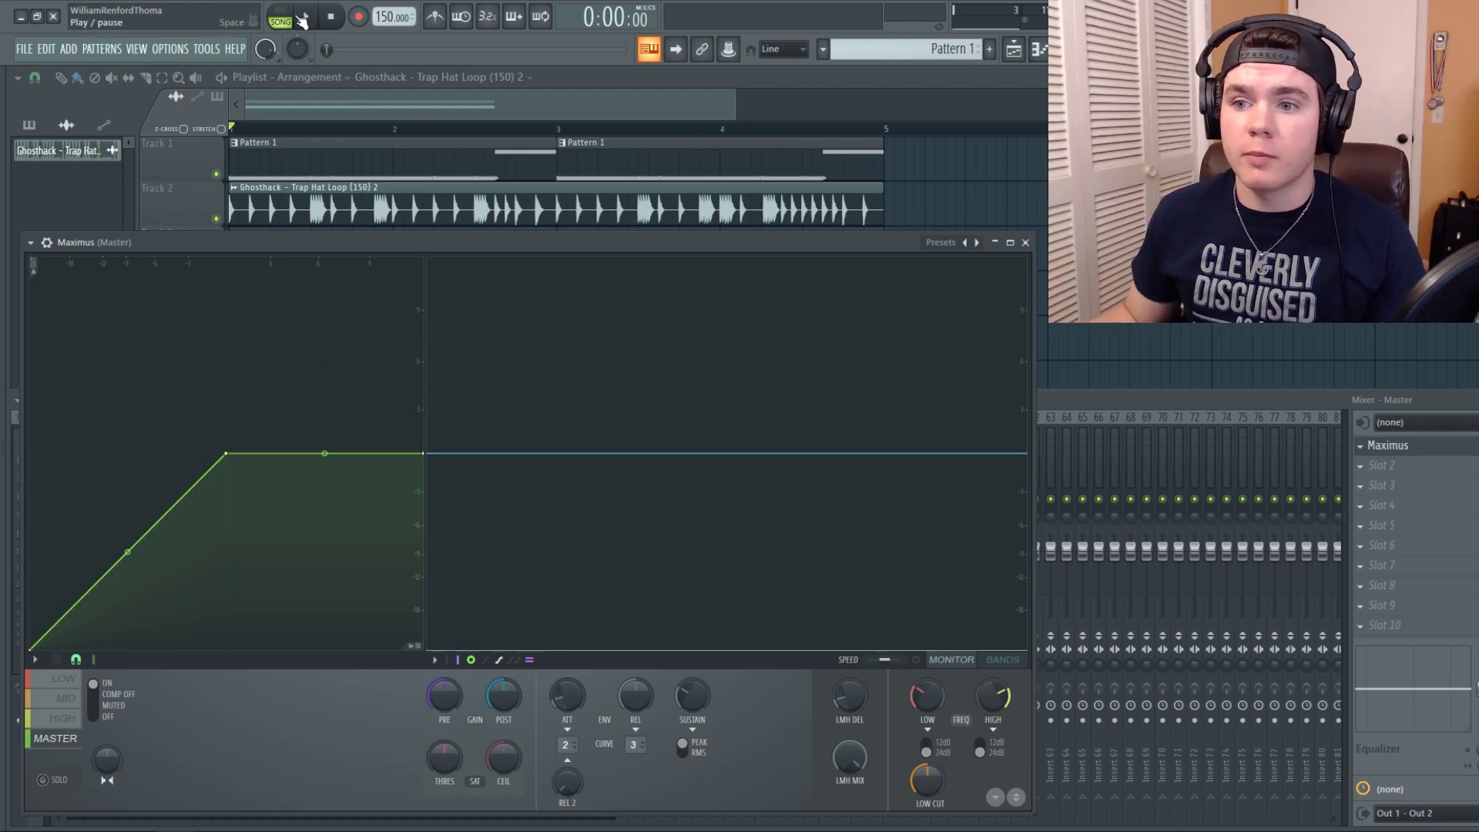
click(301, 20)
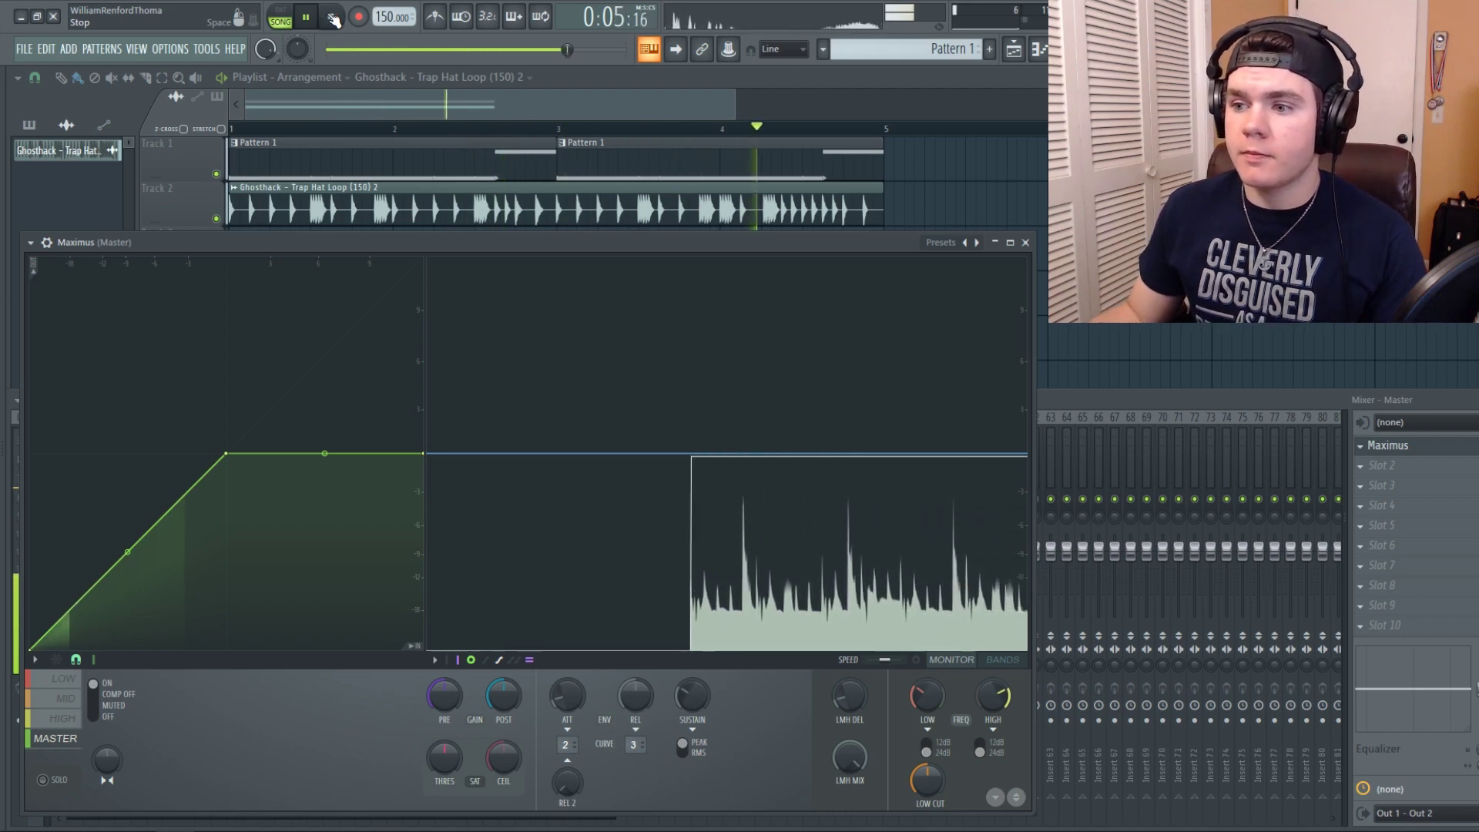
click(333, 17)
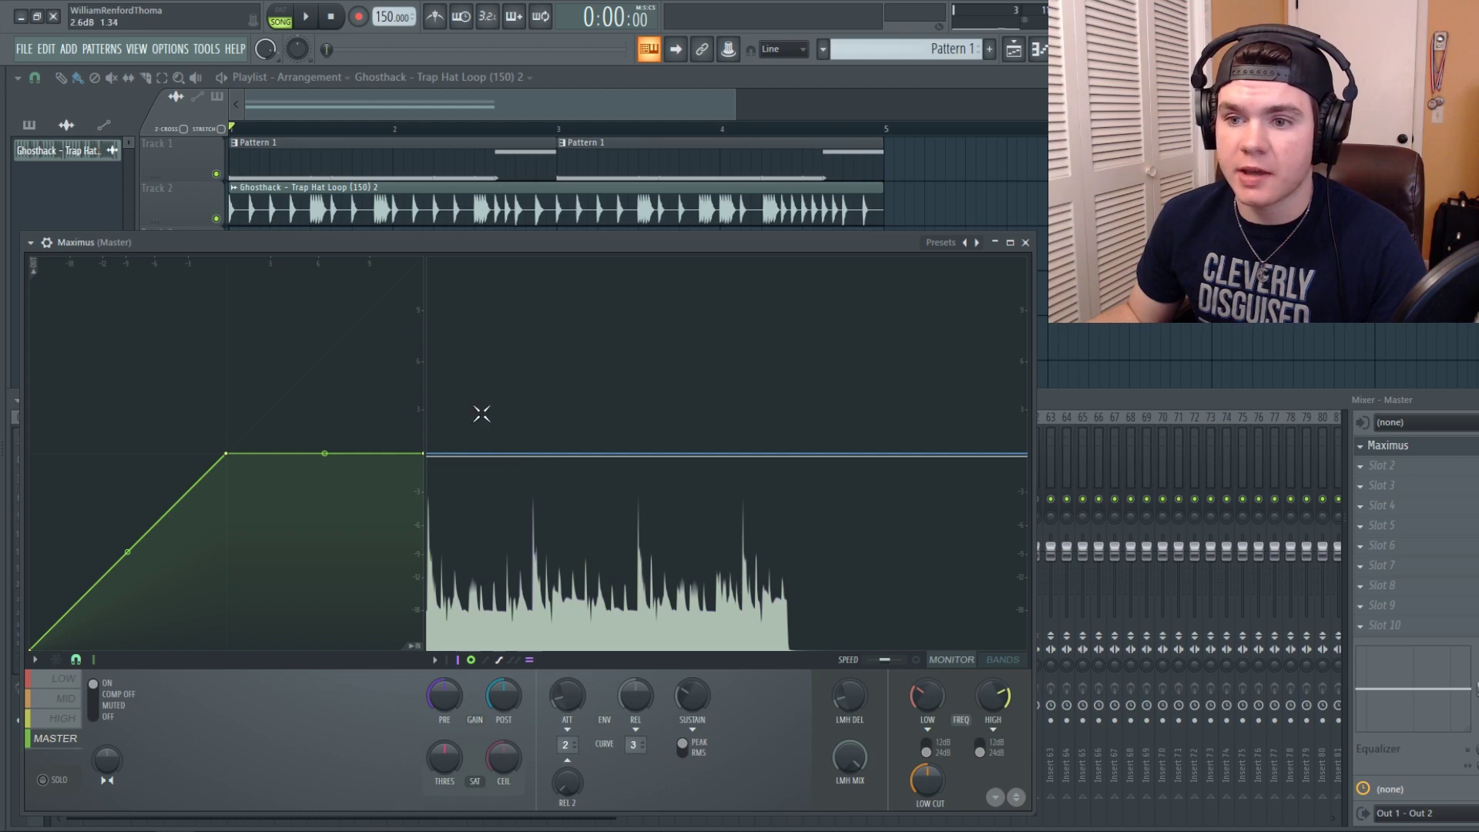
key(space)
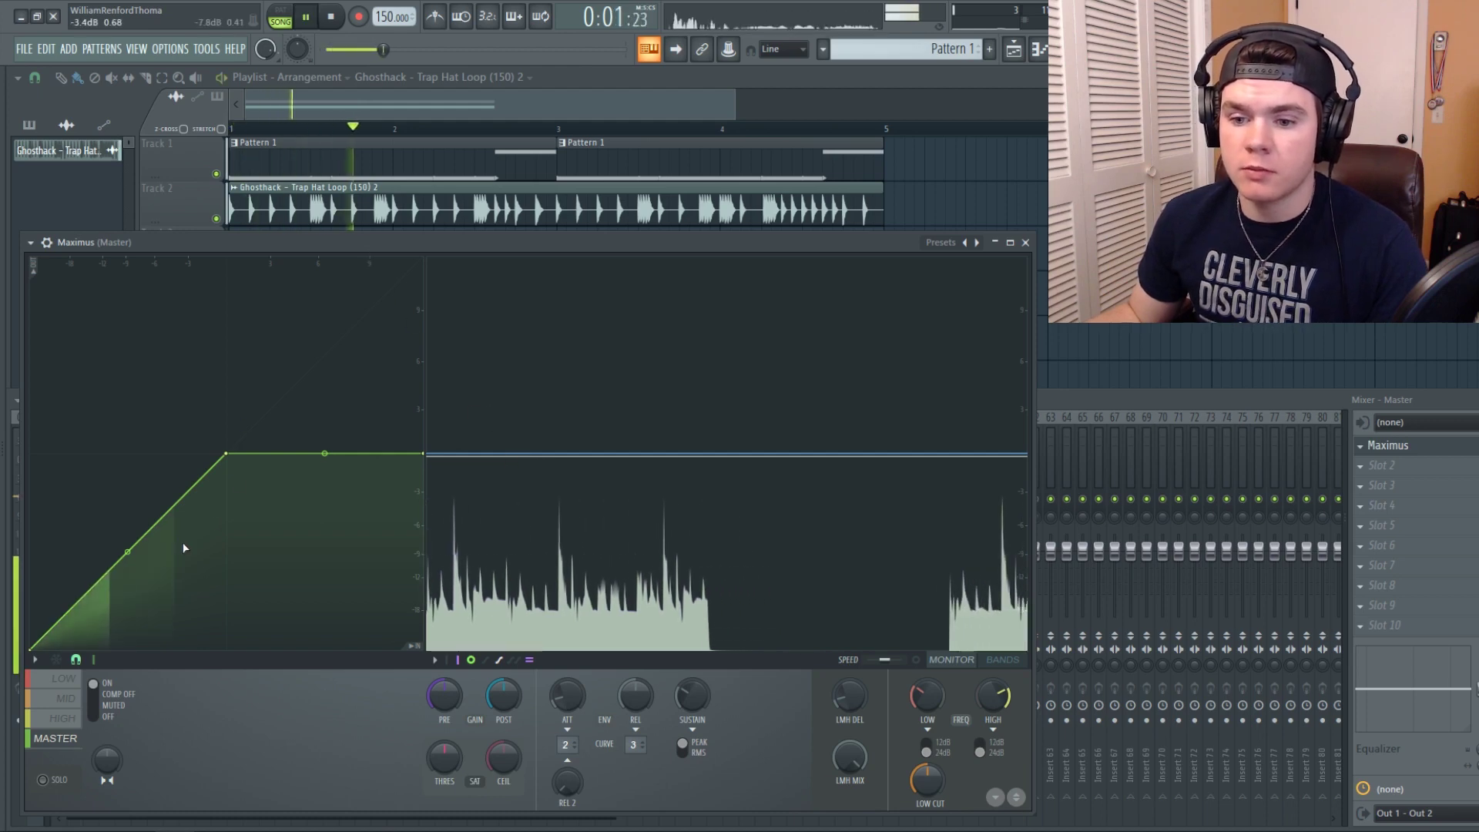
key(space)
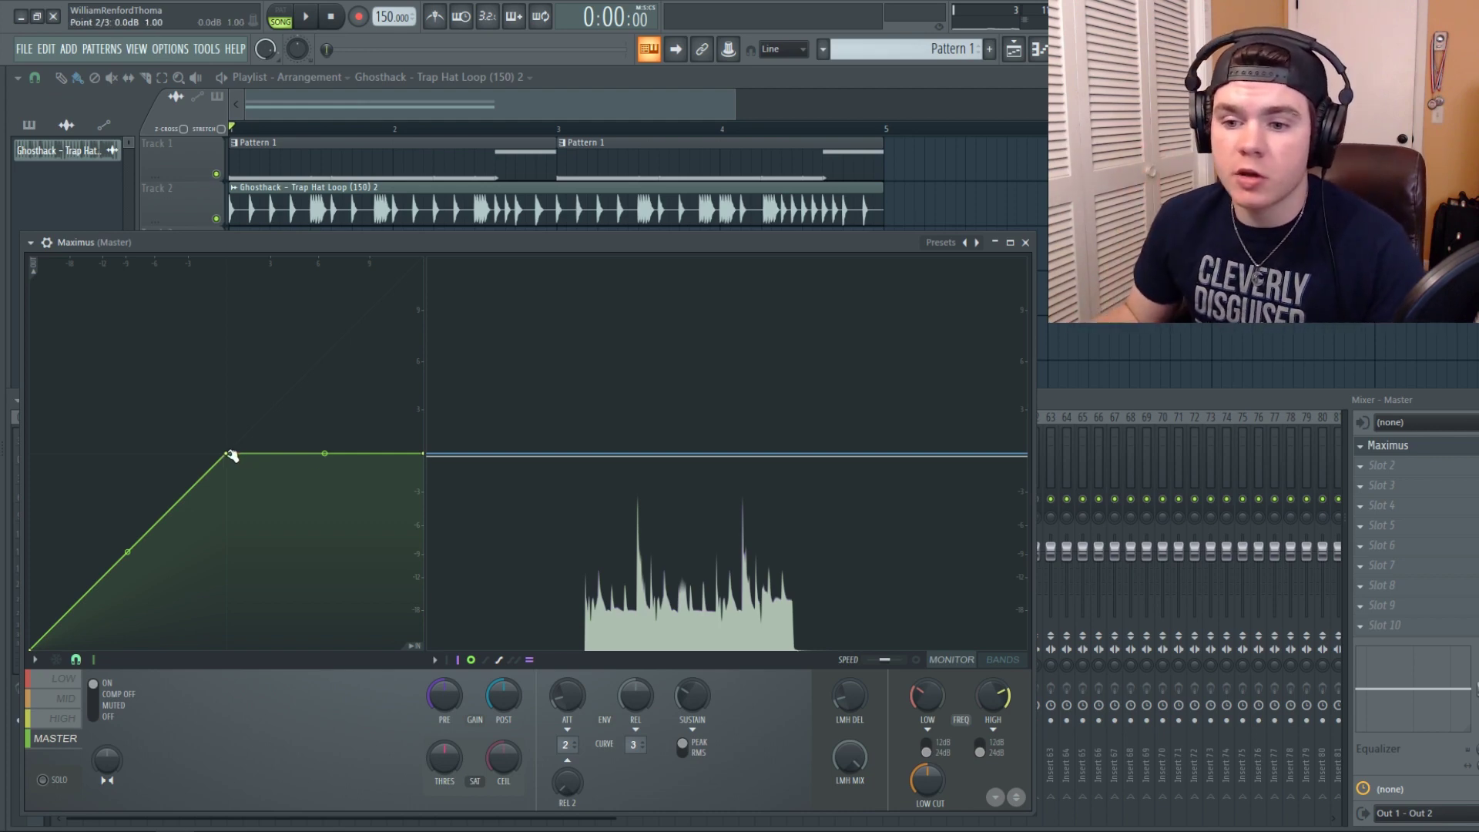
Try a lower knee and end point on the master compression curve, audition the song, and restore the curve's default shape
drag(226, 456, 169, 528)
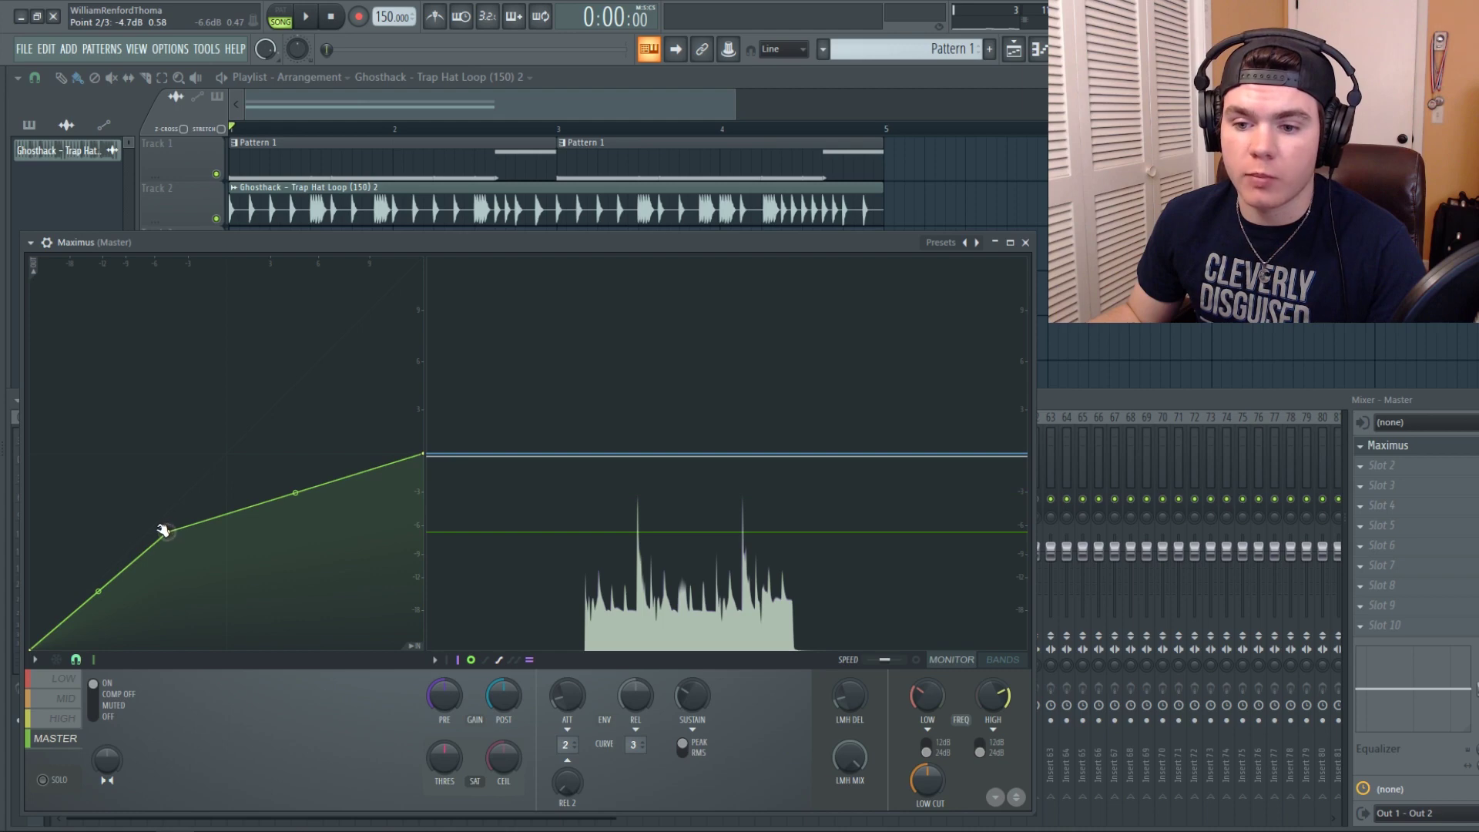
drag(422, 453, 428, 523)
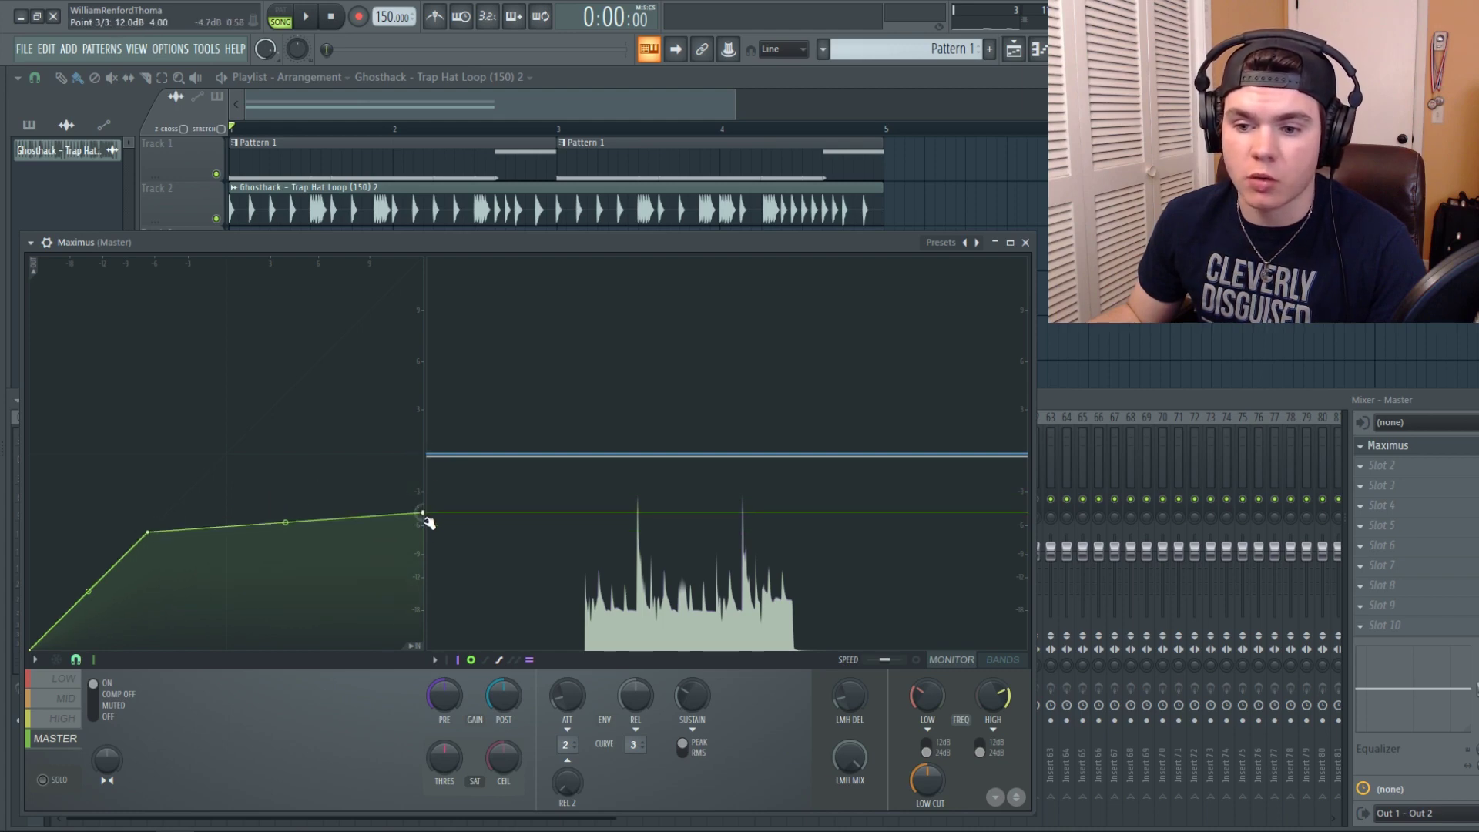
drag(428, 519, 388, 461)
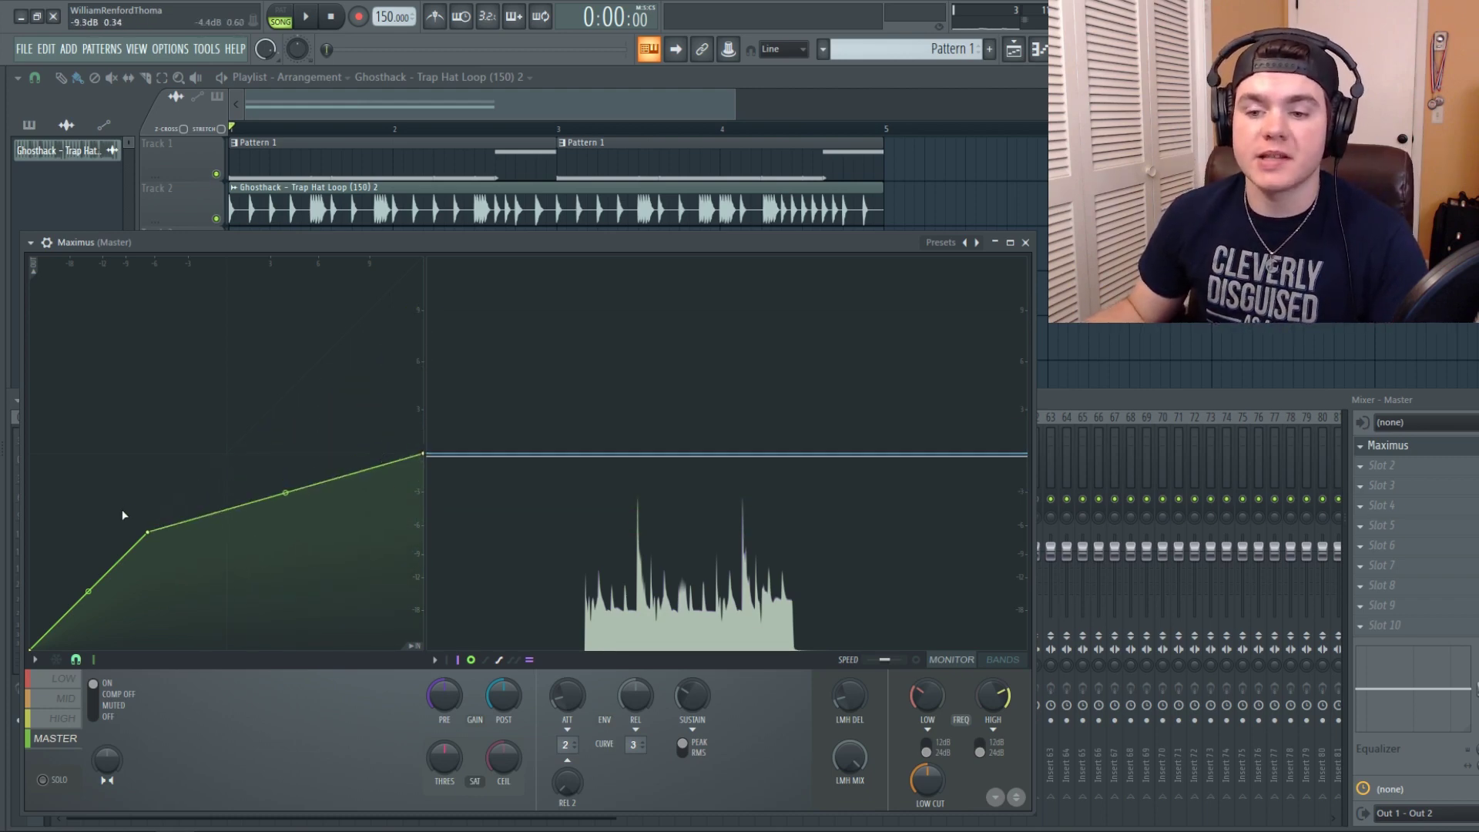
drag(151, 533, 130, 552)
drag(424, 459, 421, 499)
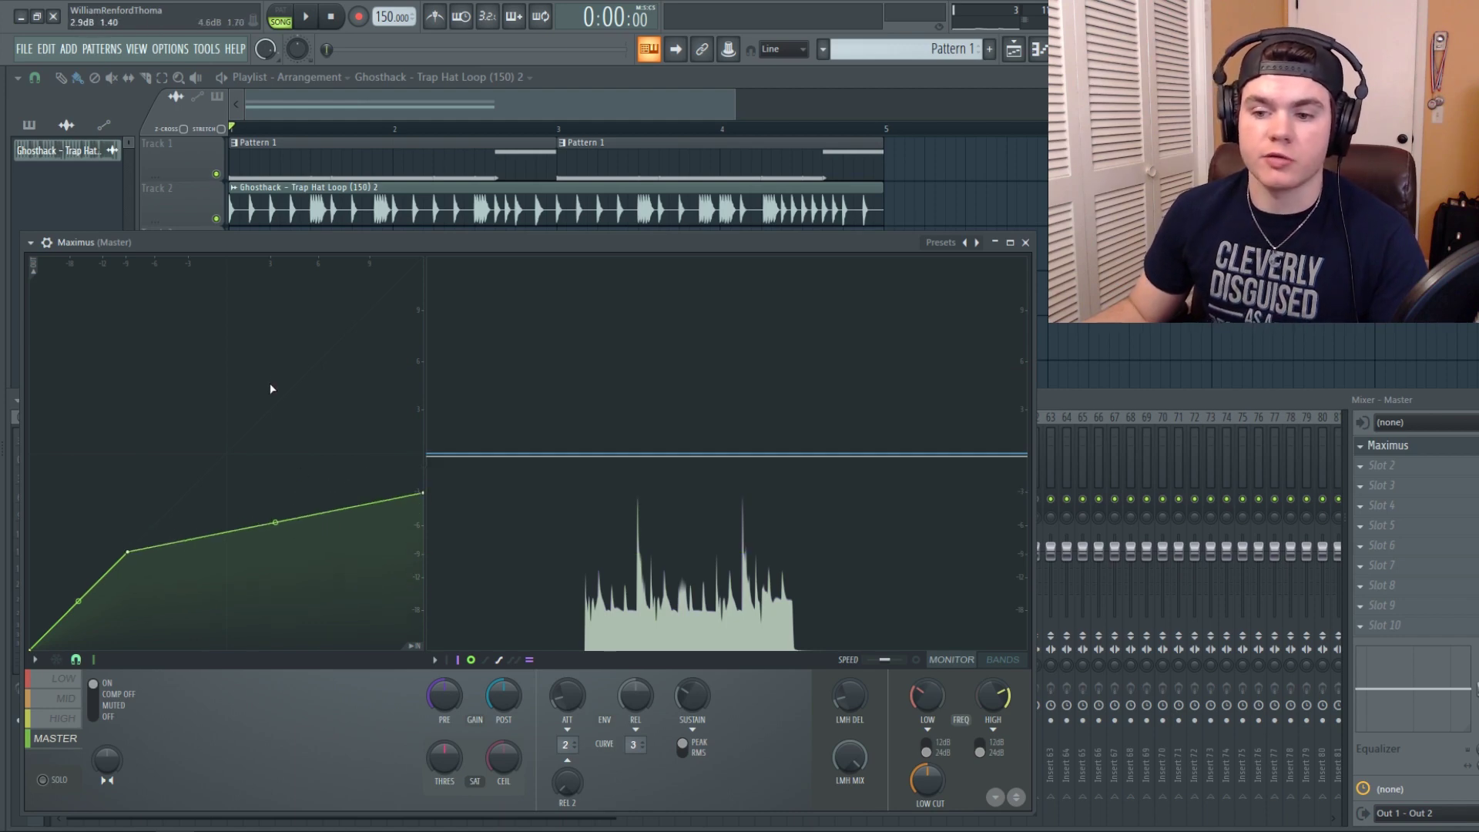
key(space)
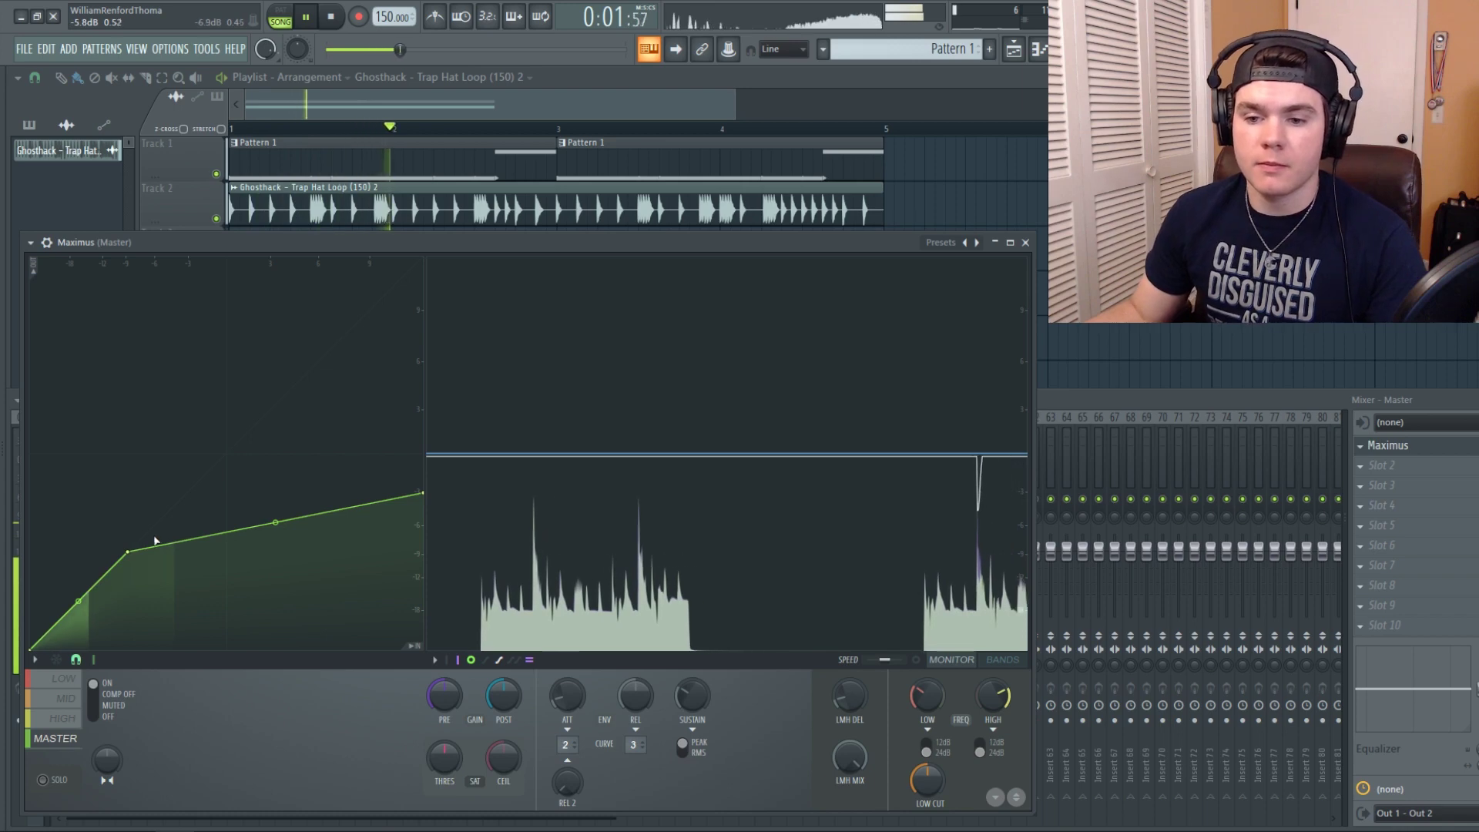
key(space)
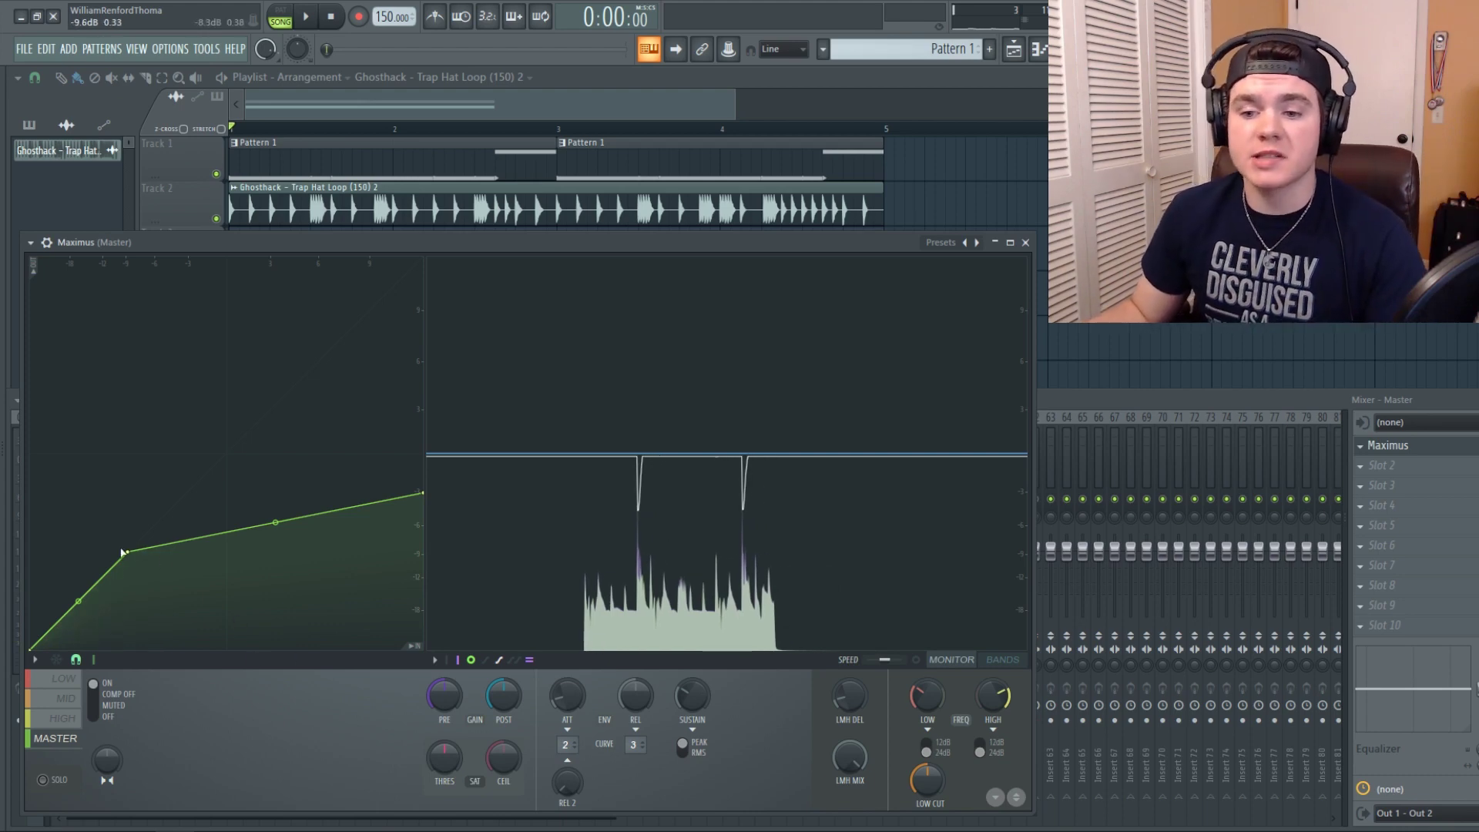
drag(130, 553, 229, 456)
drag(427, 494, 426, 454)
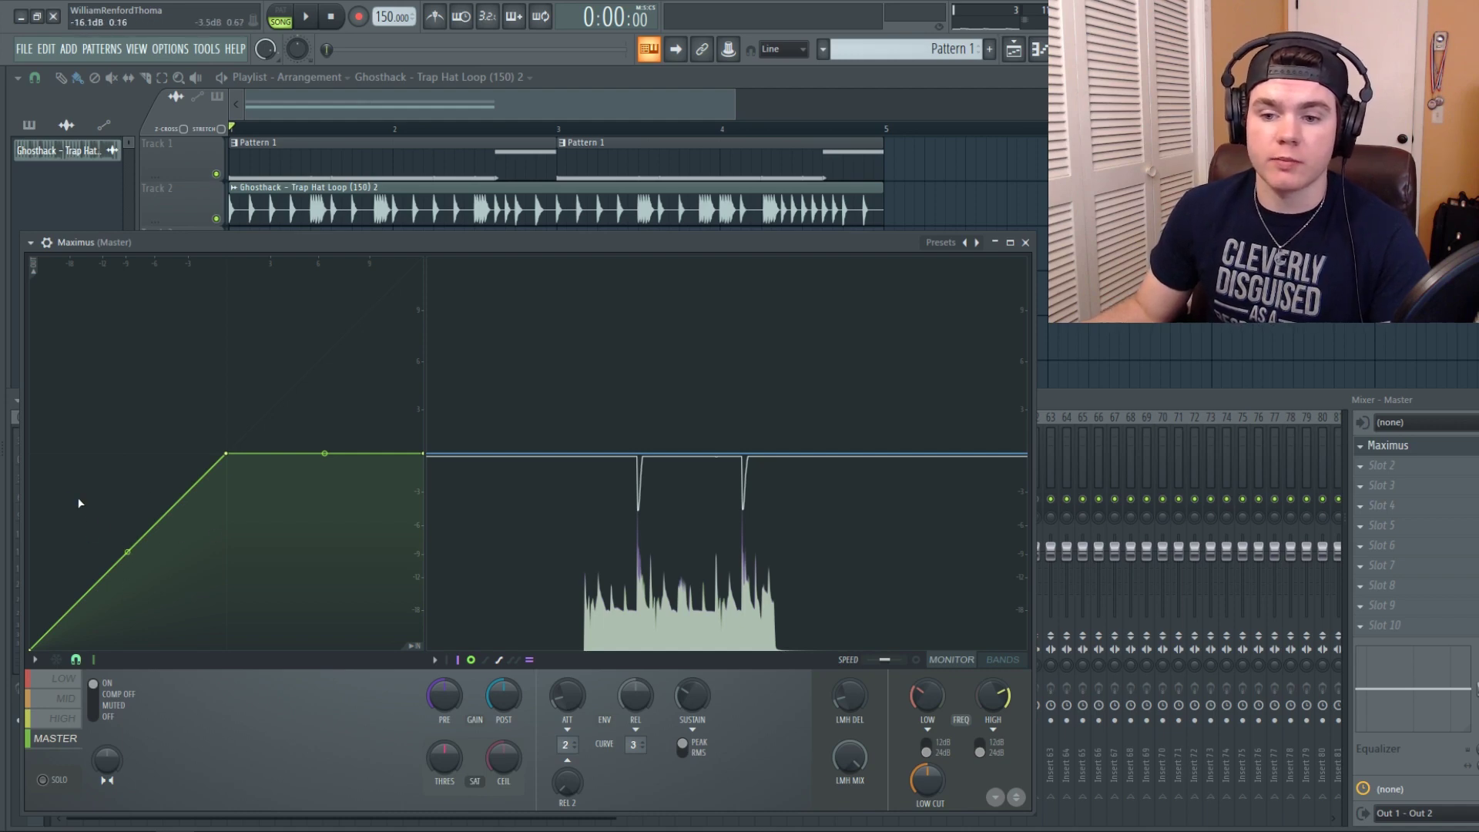
Try a jagged multi-point master curve with curved segments and audition its effect on the song
right_click(49, 531)
right_click(108, 591)
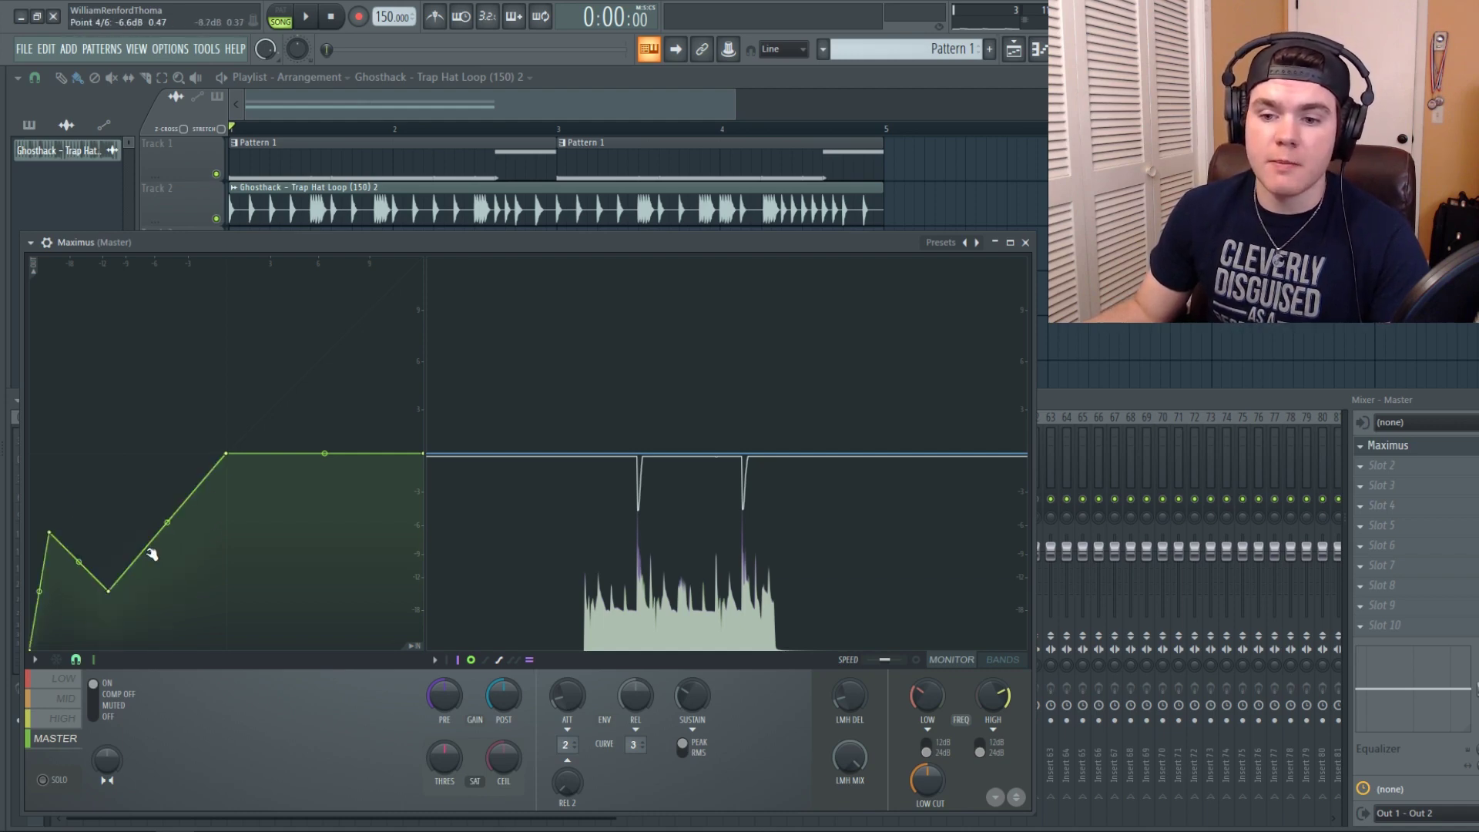
right_click(221, 531)
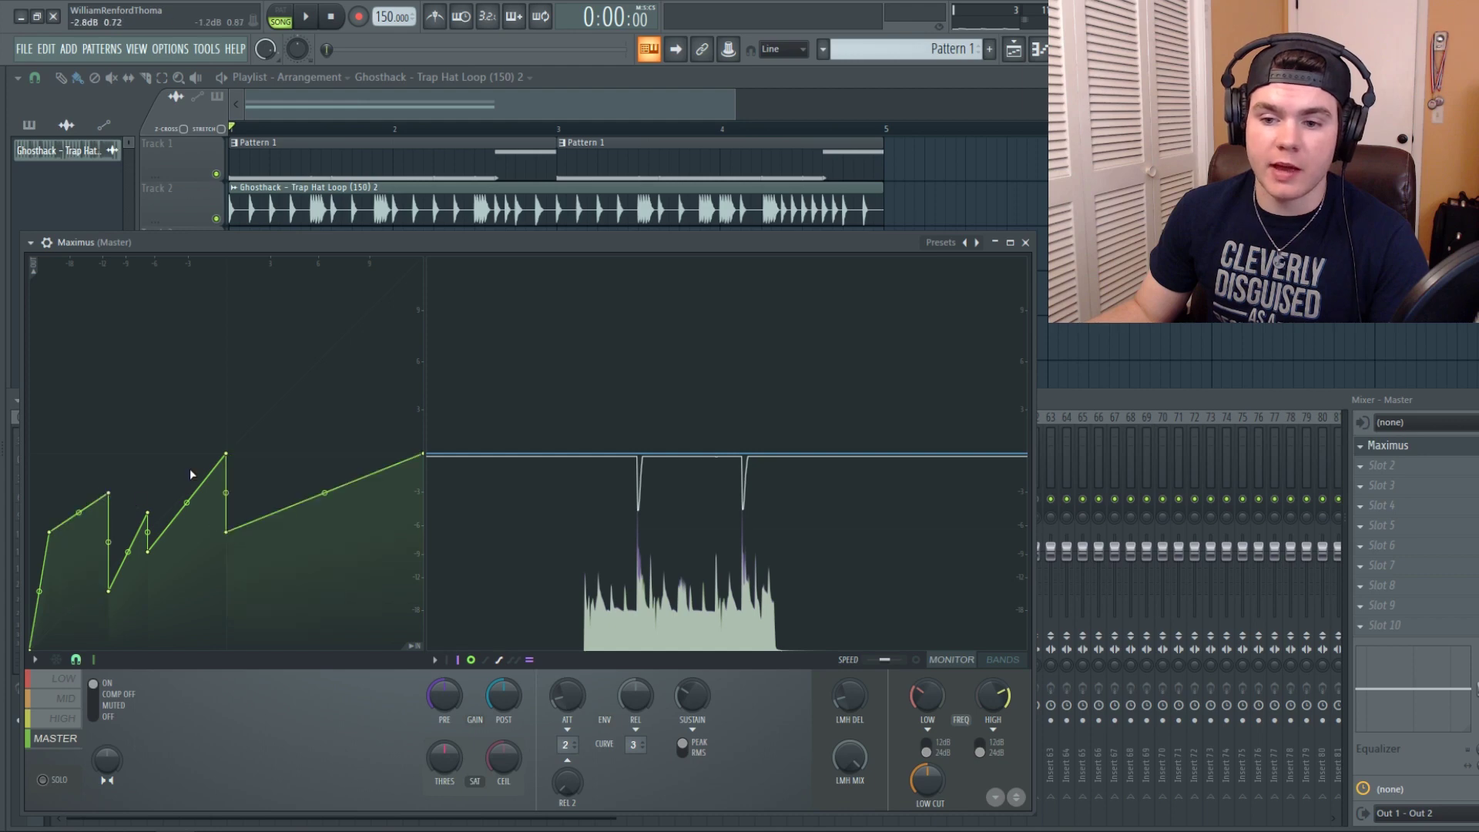
right_click(186, 355)
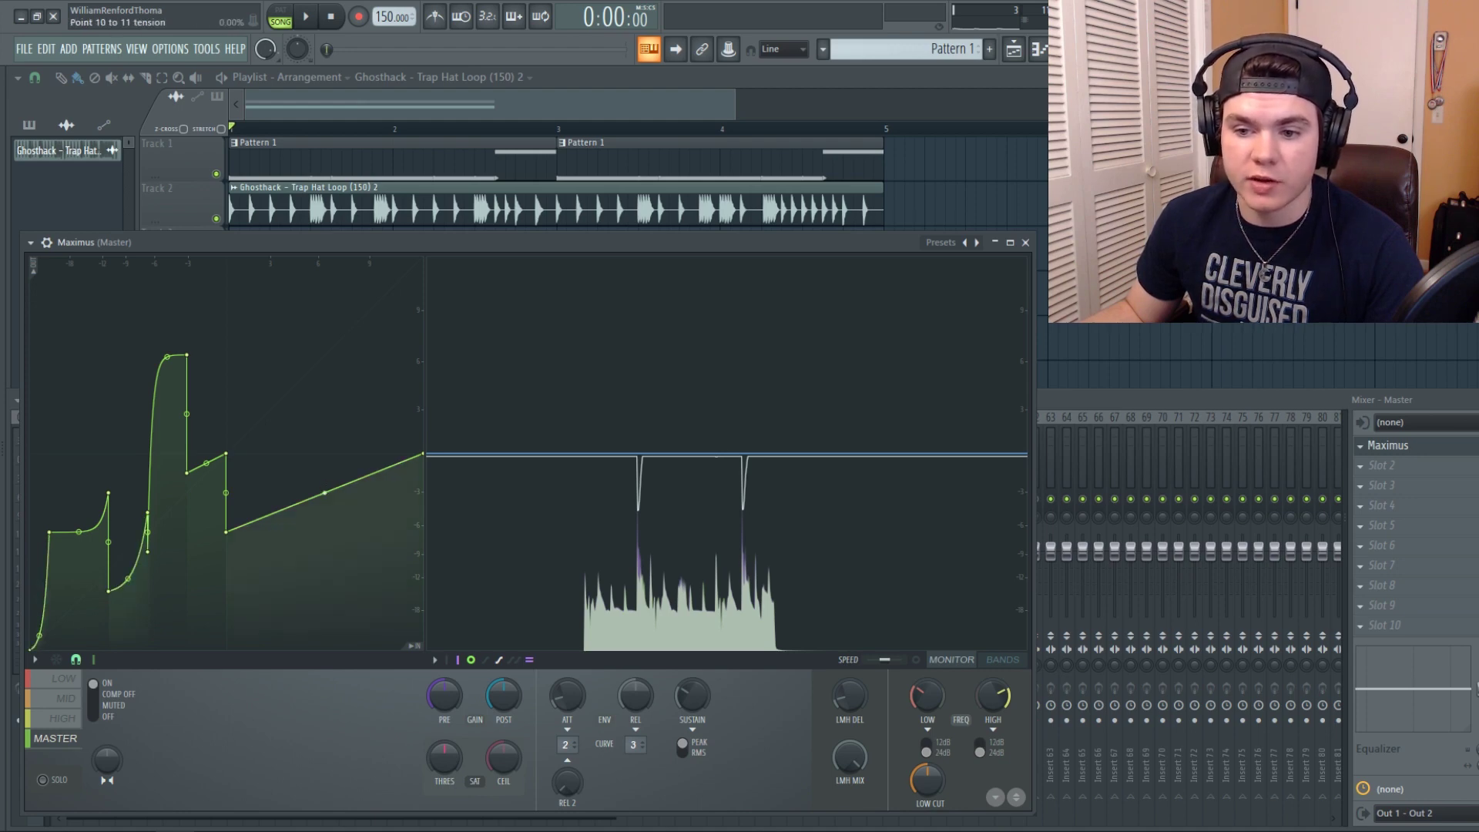
drag(324, 493, 324, 456)
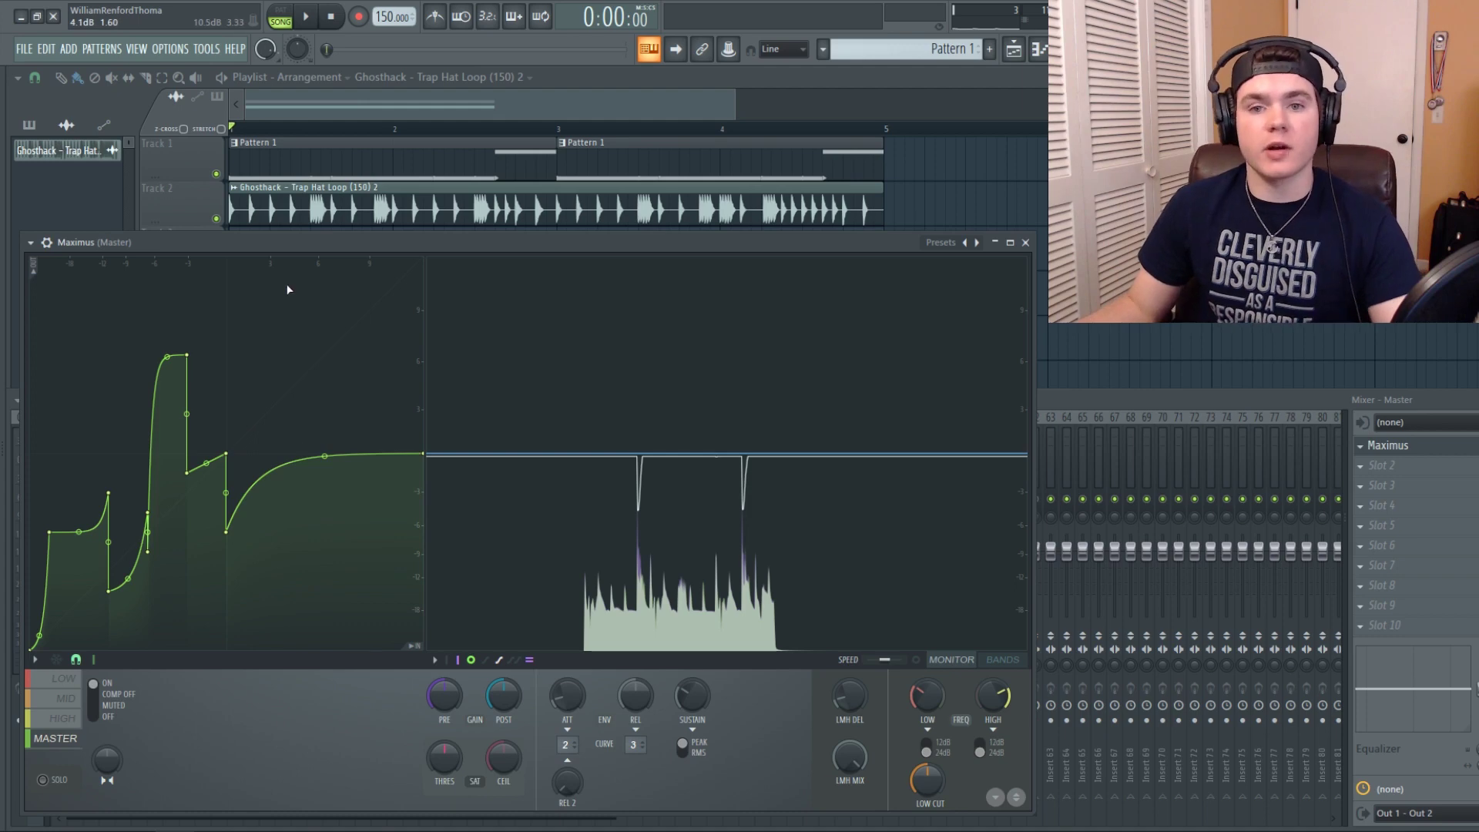
key(space)
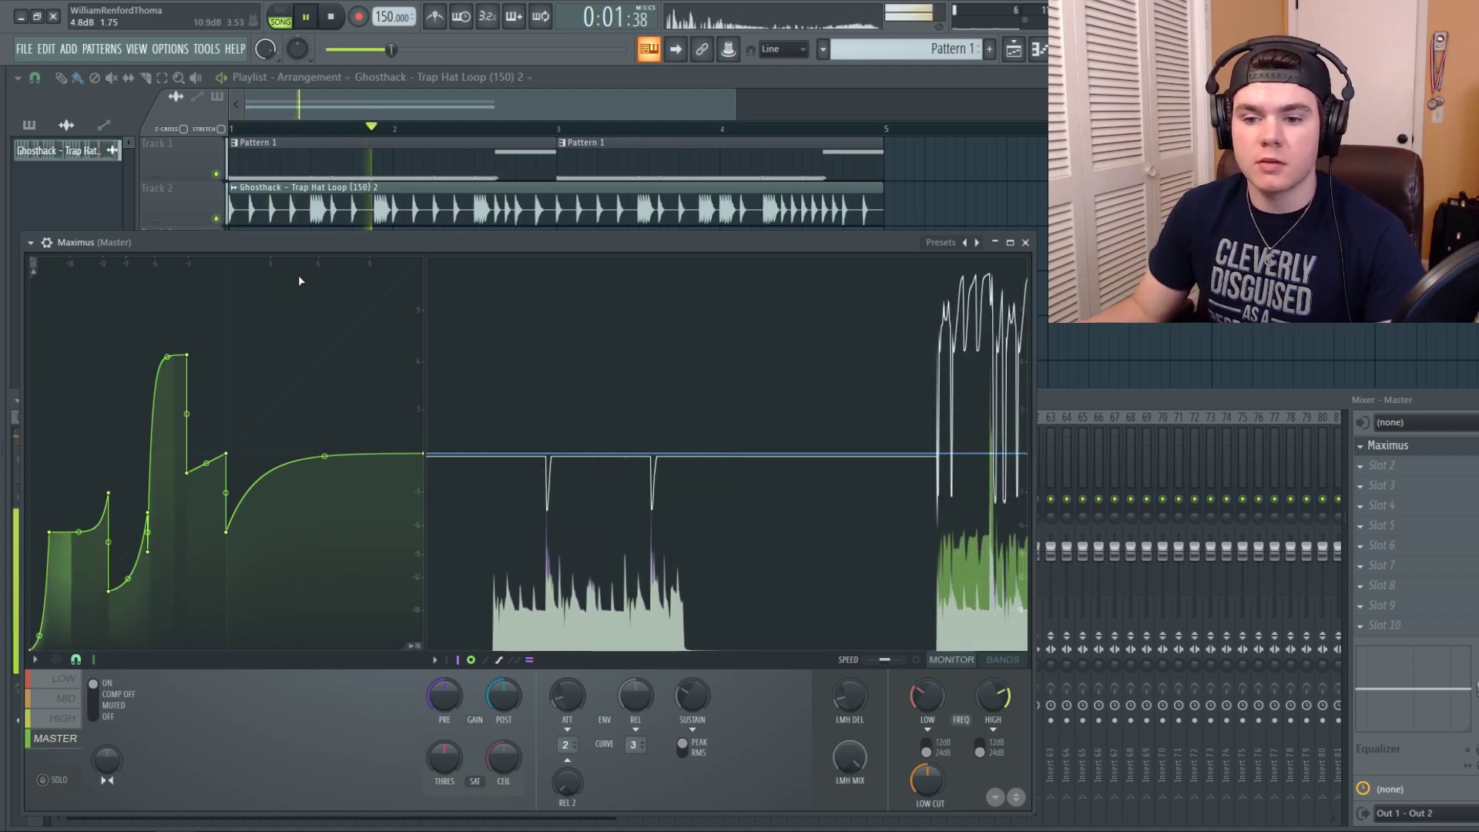
key(space)
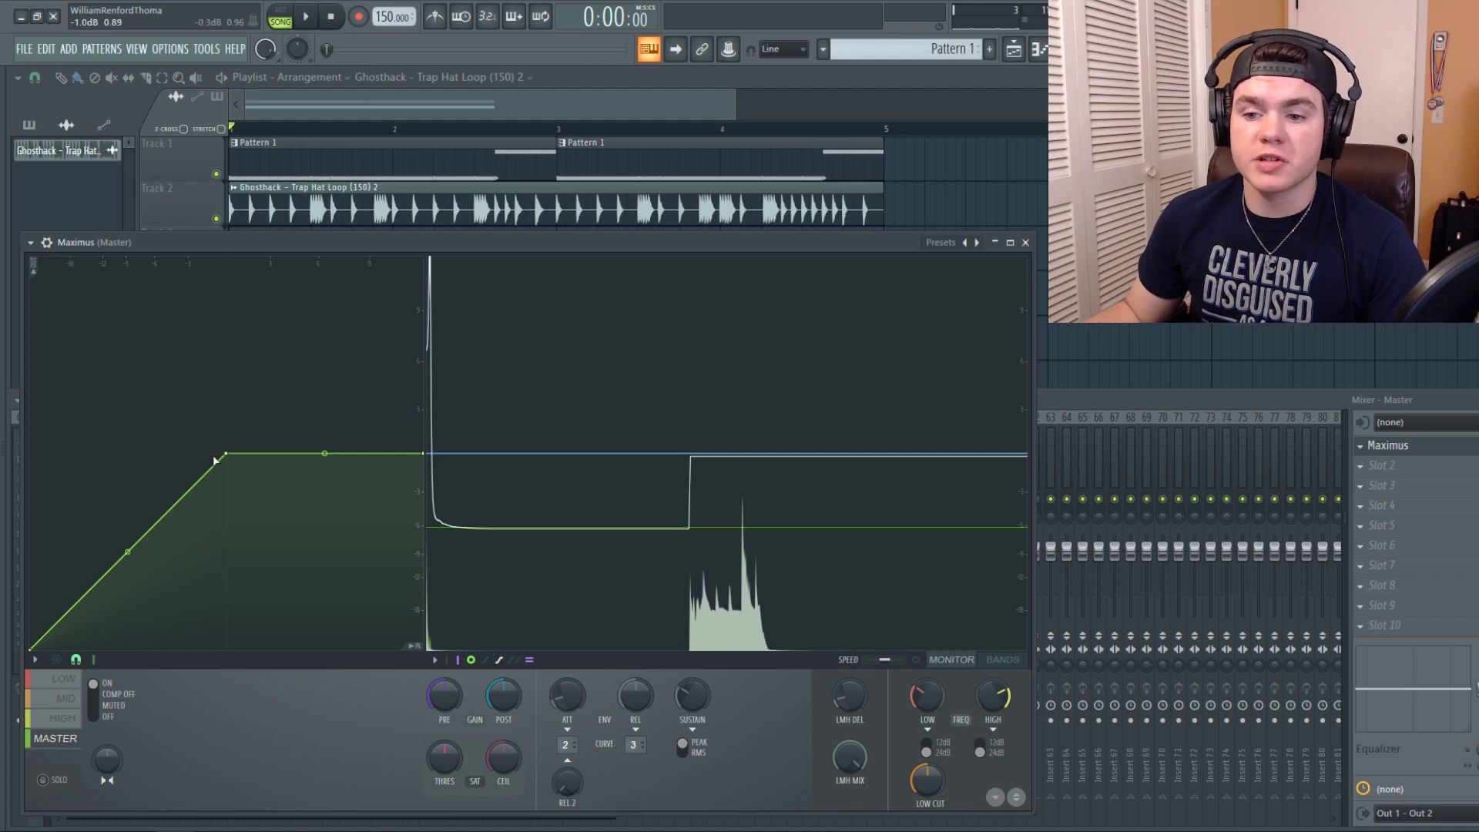
Lower the knee of the master curve and bow the segment above it into a smooth arc while auditioning the song
key(space)
drag(228, 453, 187, 493)
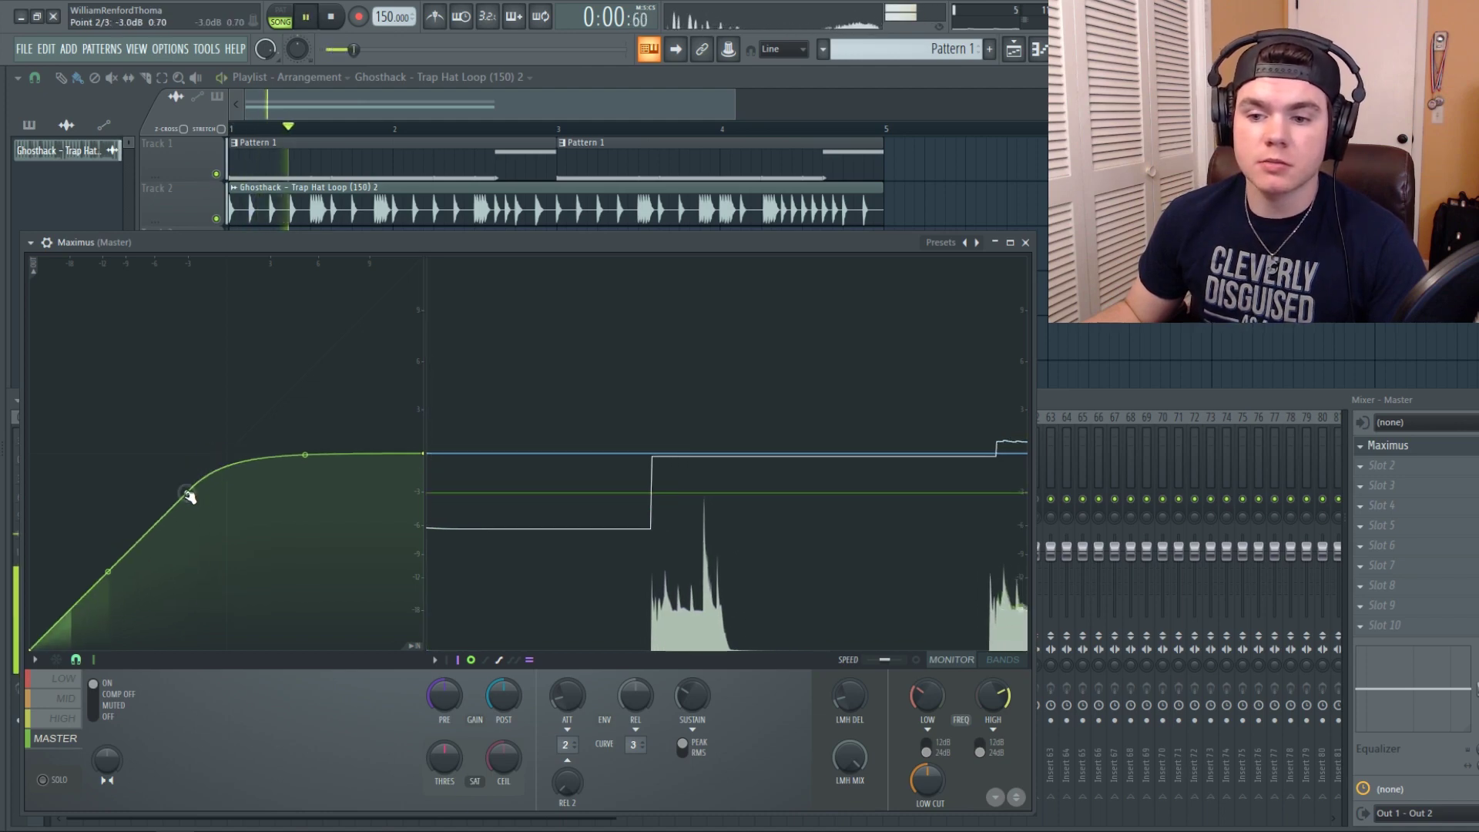
drag(306, 452, 169, 511)
key(space)
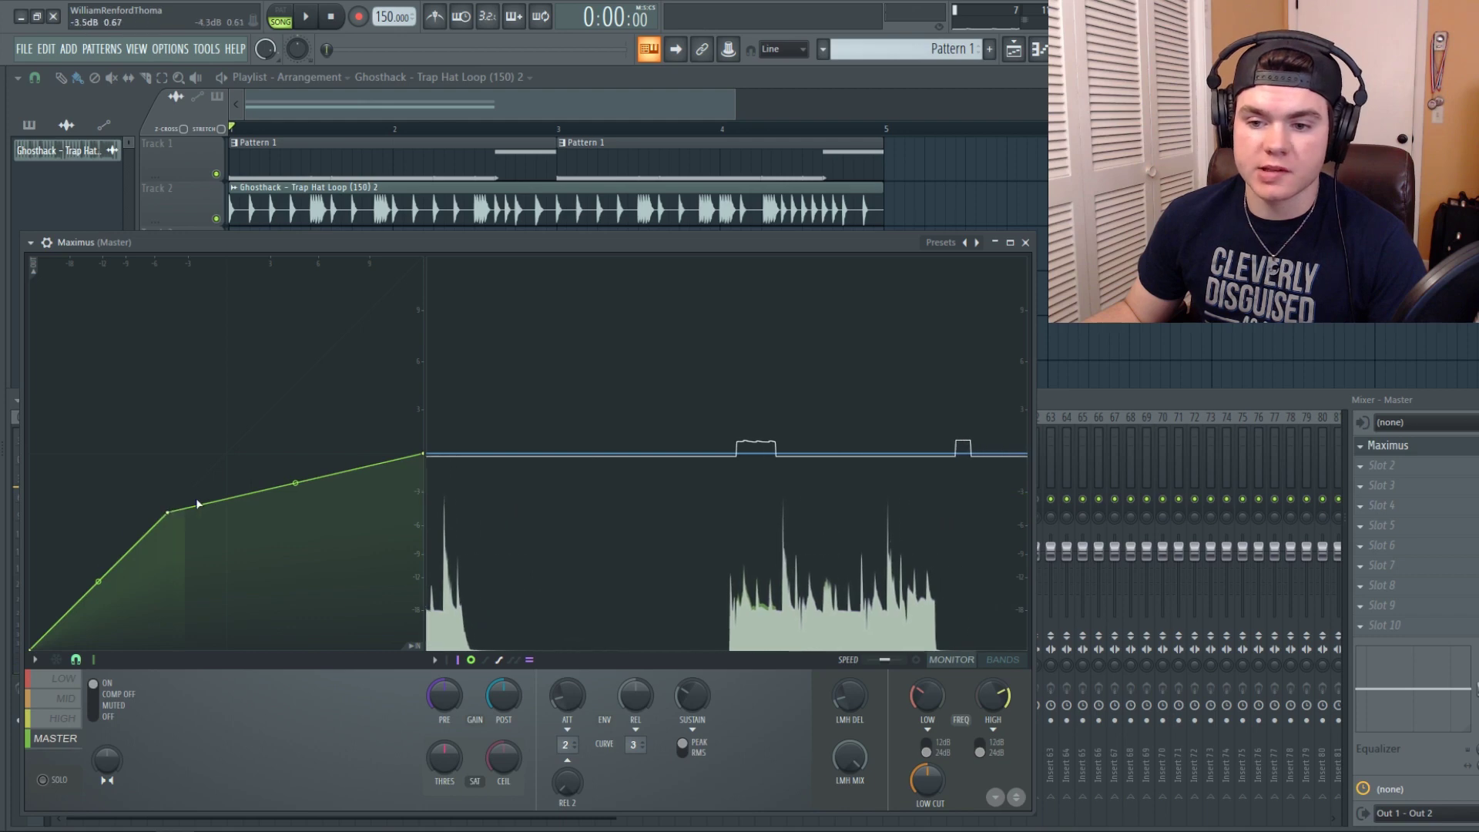
key(space)
mouse_move(291, 484)
mouse_down()
mouse_move(295, 457)
mouse_move(296, 499)
mouse_move(296, 462)
mouse_up()
key(space)
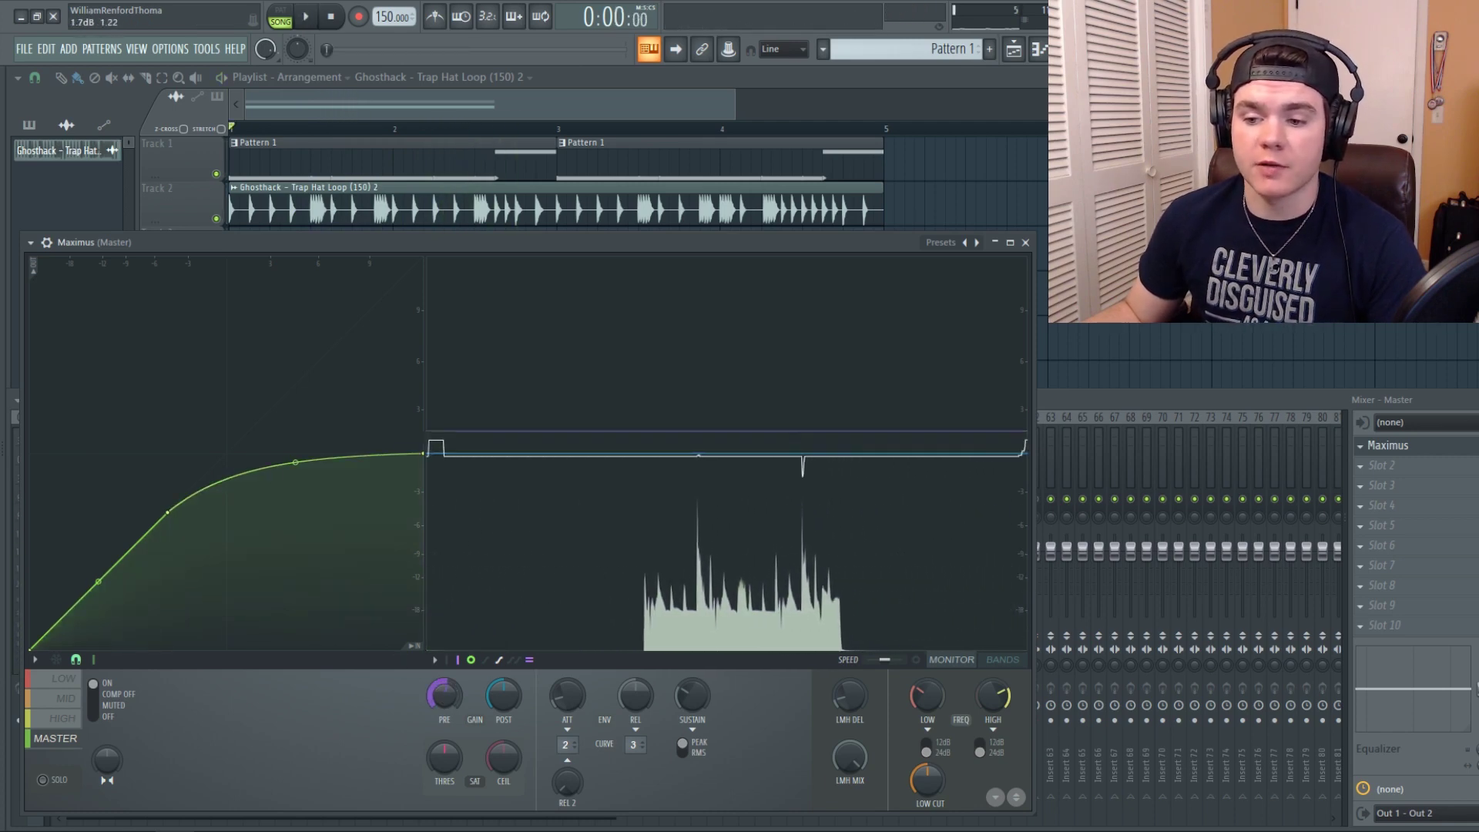
Bend the master curve's segment below the knee upward into a gentle arc while auditioning the louder input
key(space)
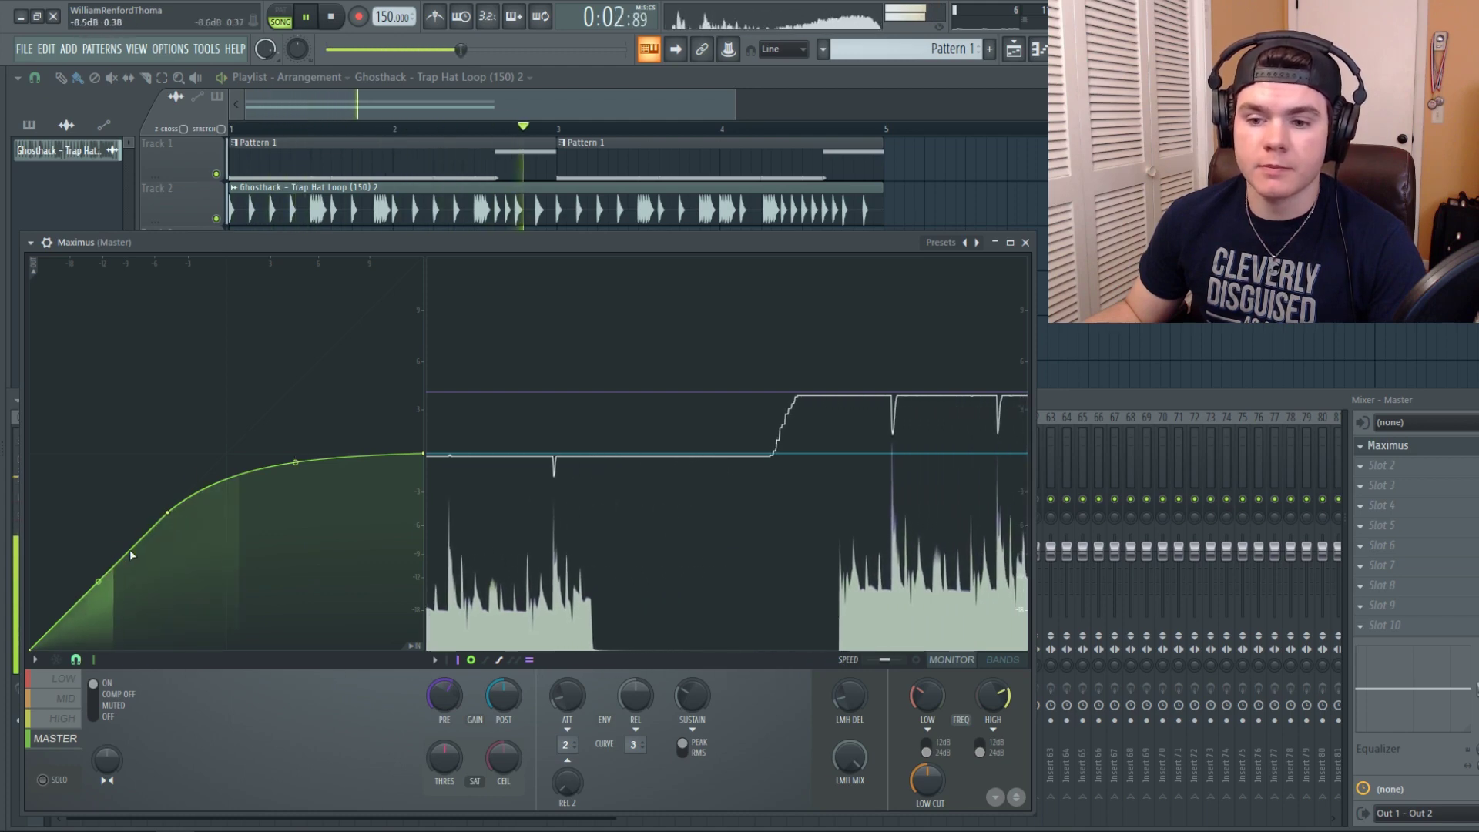
key(space)
drag(100, 583, 97, 531)
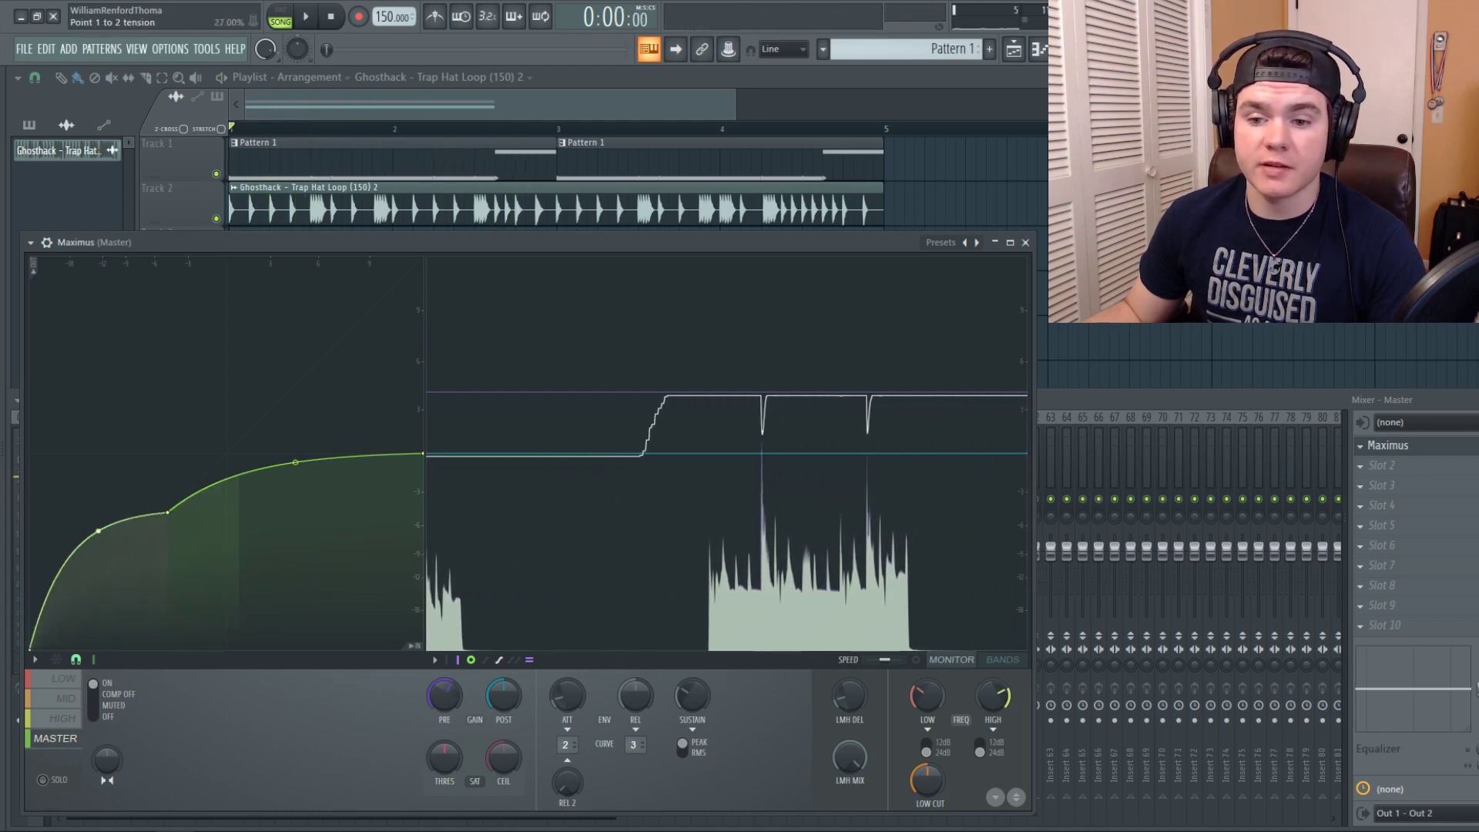
key(space)
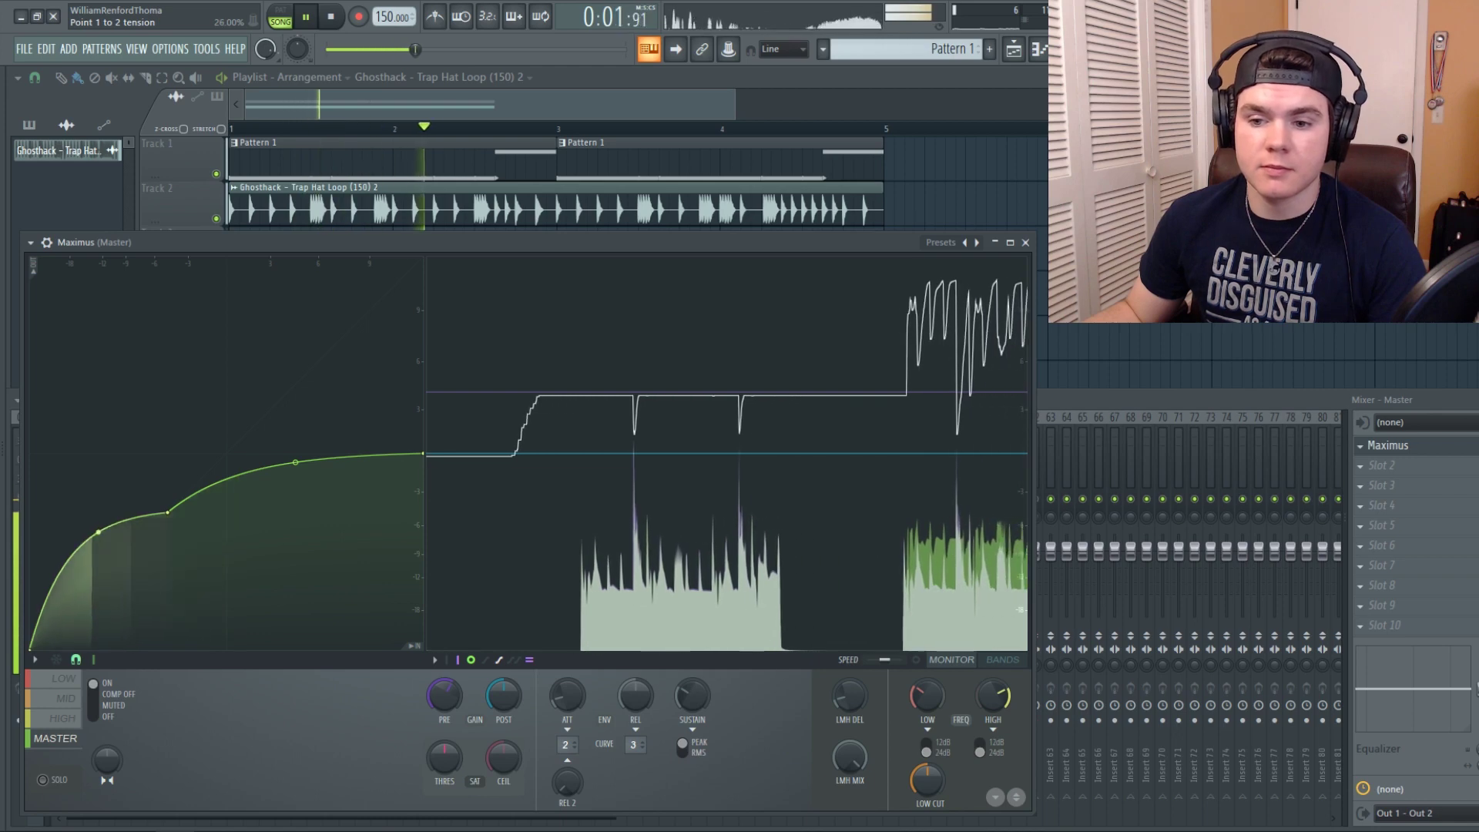
drag(98, 531, 97, 549)
key(space)
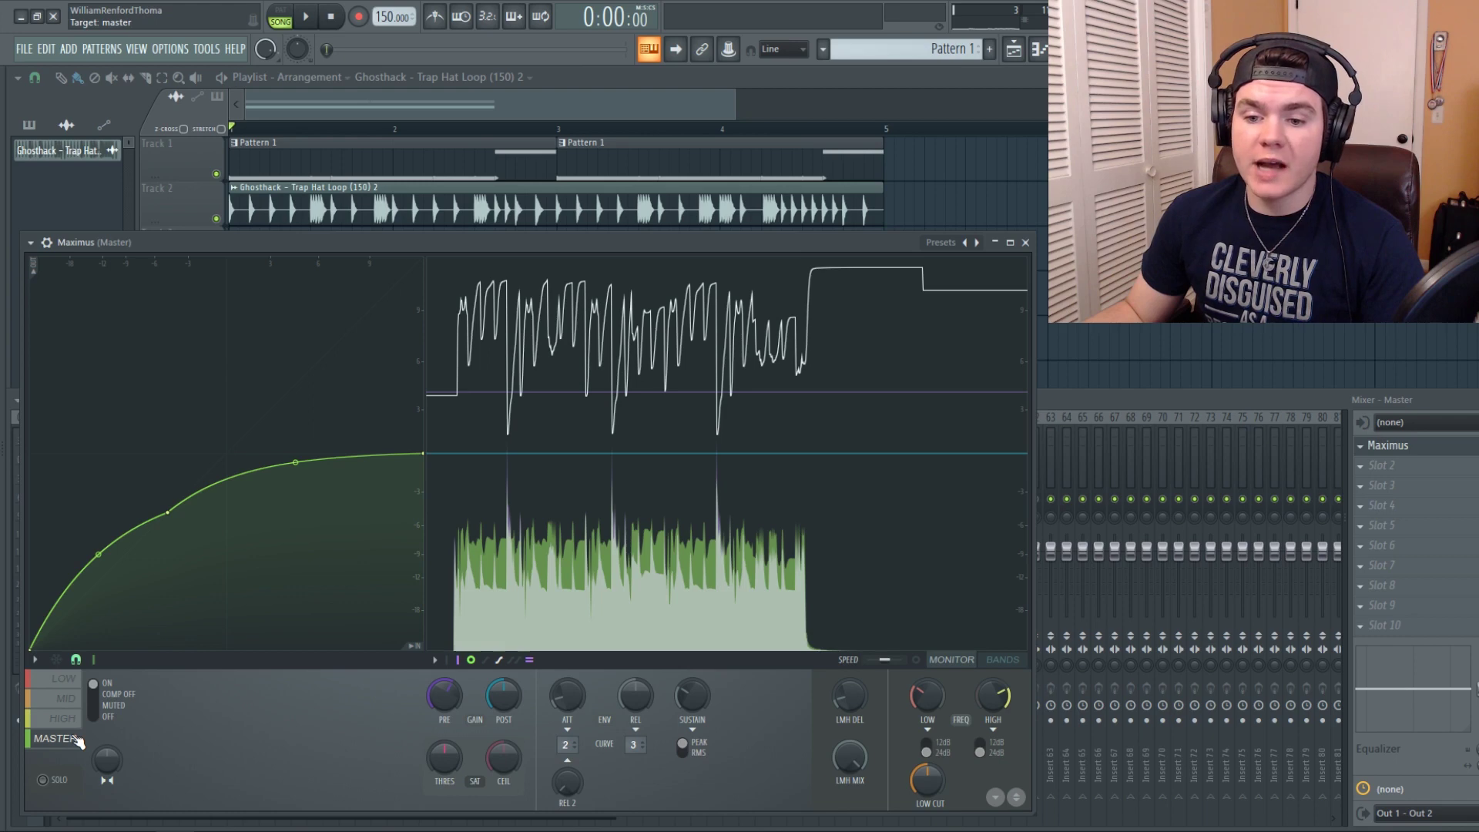
Select the low band, turn on solo, and play the song to hear only the low frequencies
click(66, 683)
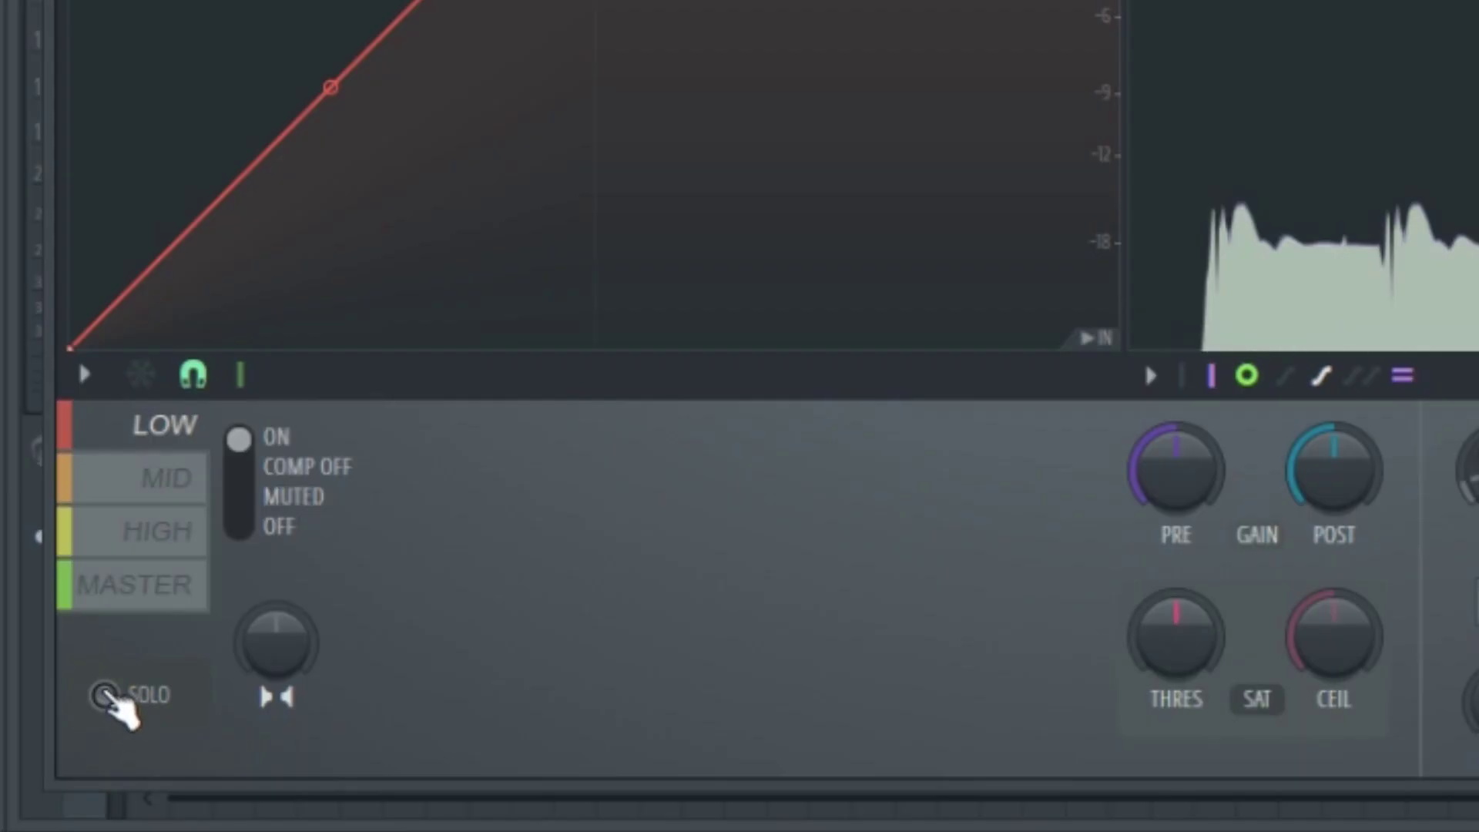
click(106, 696)
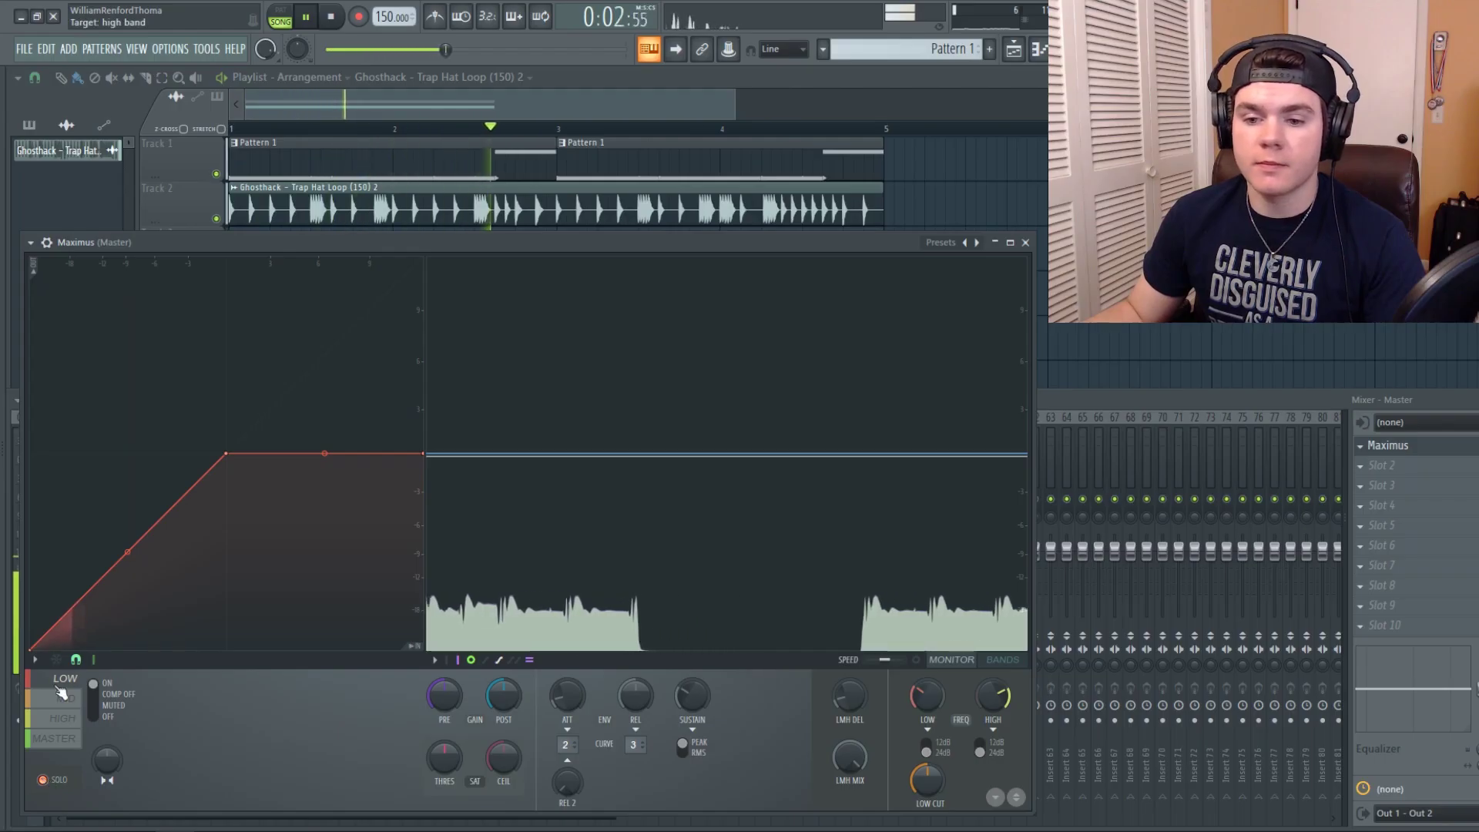
key(space)
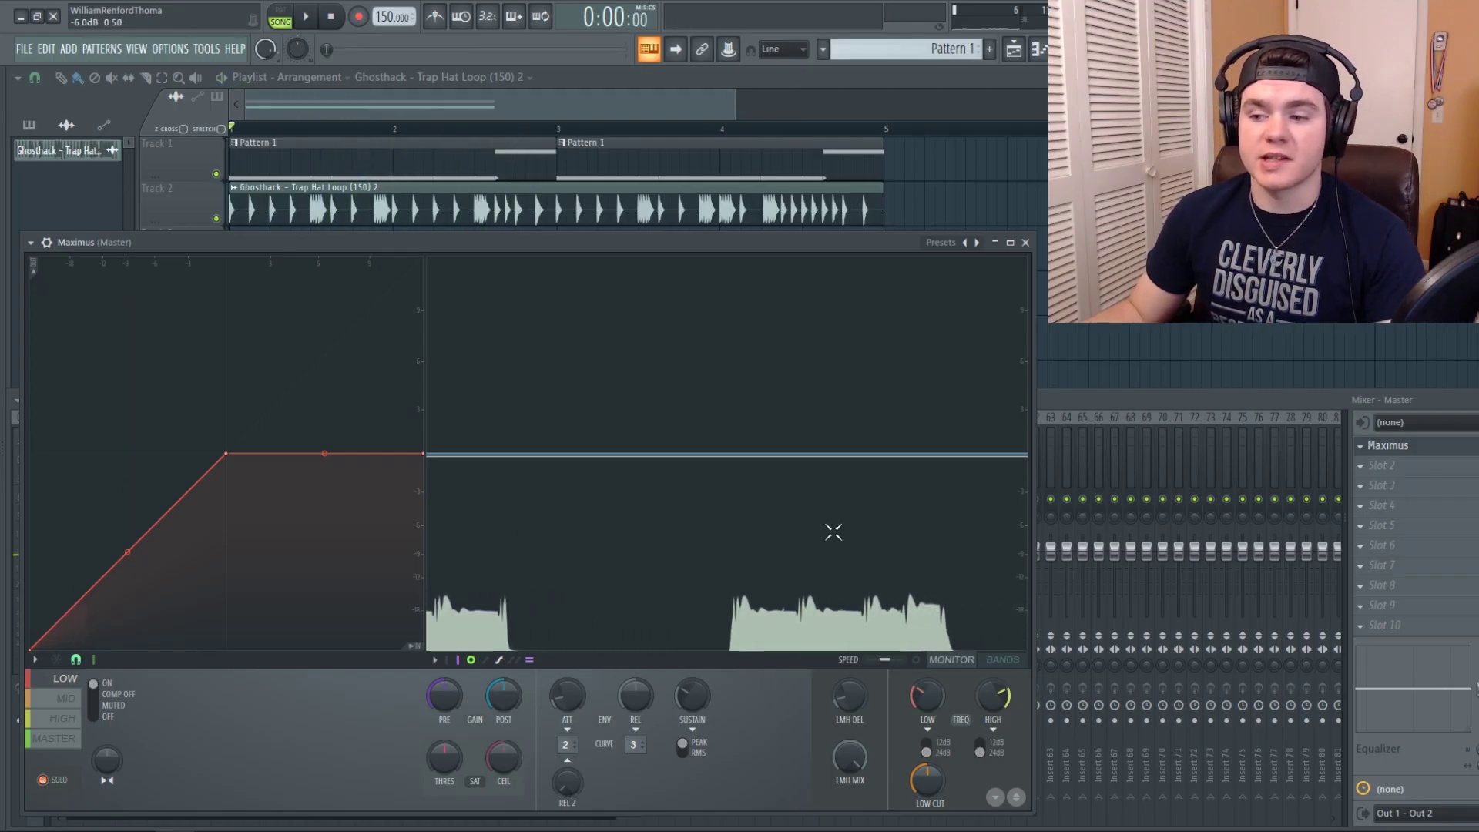
key(alt+F8)
key(alt+F8)
Audition the mid band and the high band one at a time with solo on
click(77, 698)
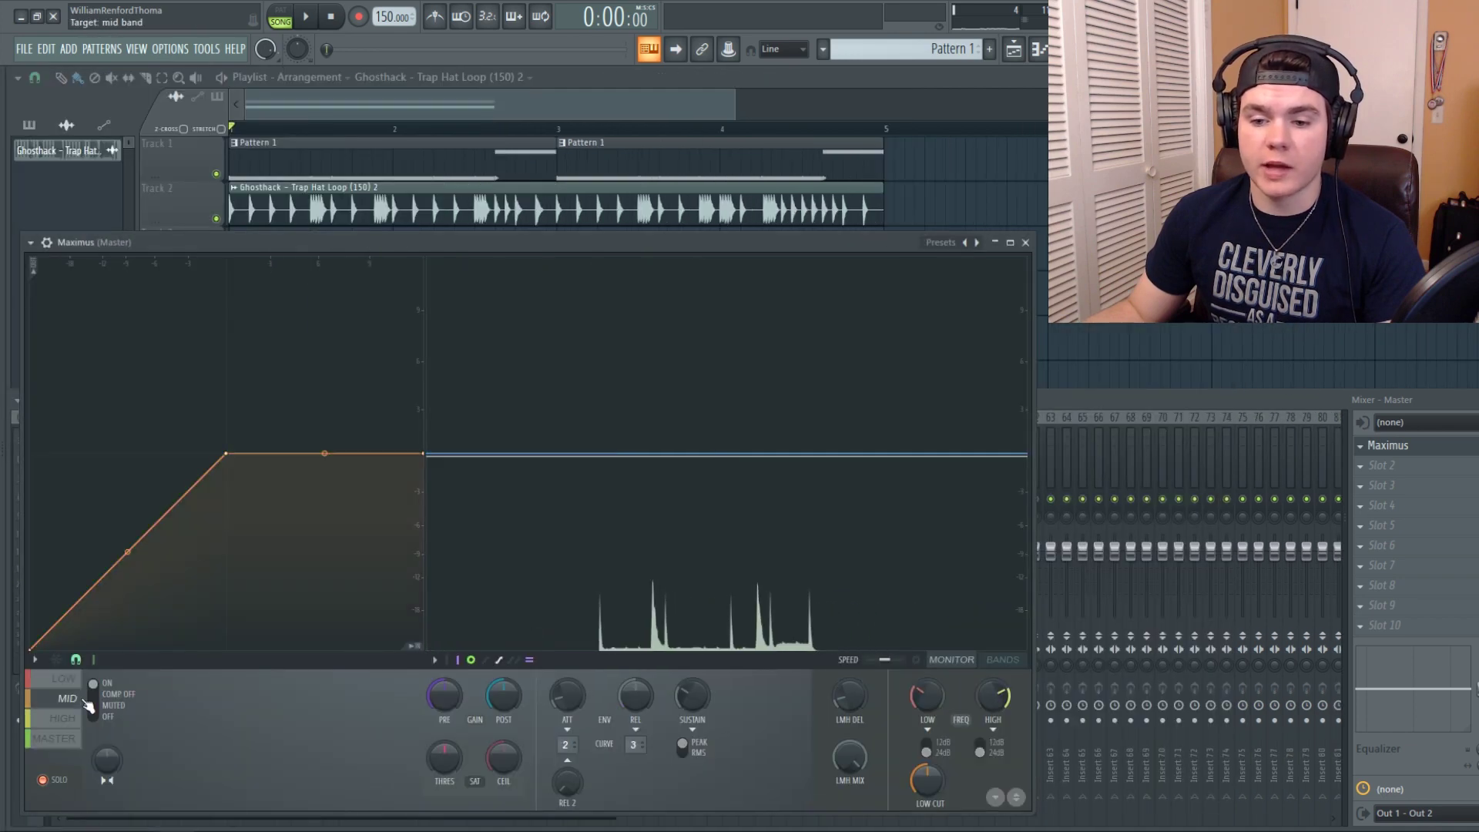
key(space)
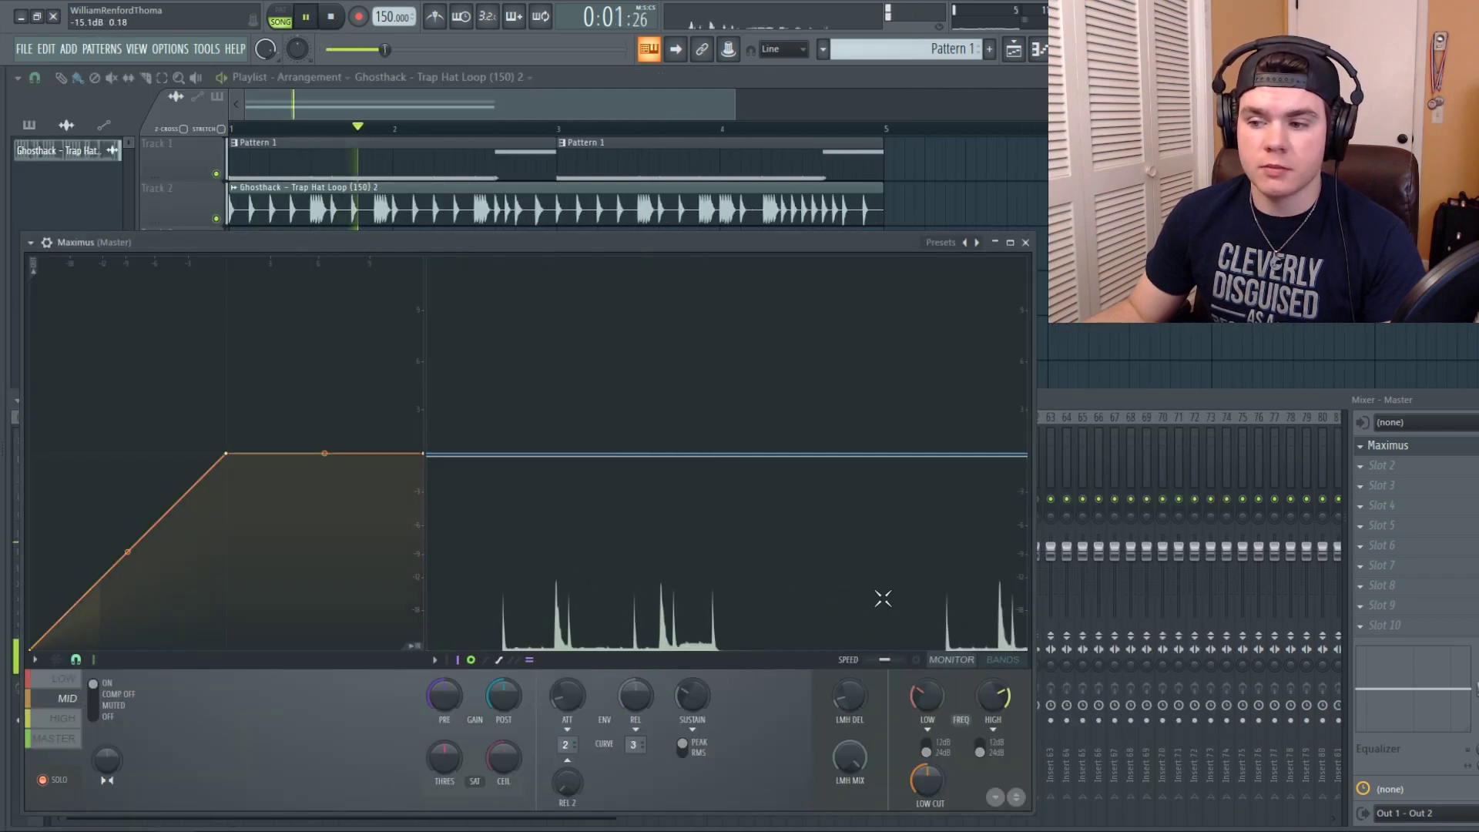
key(space)
click(75, 722)
key(space)
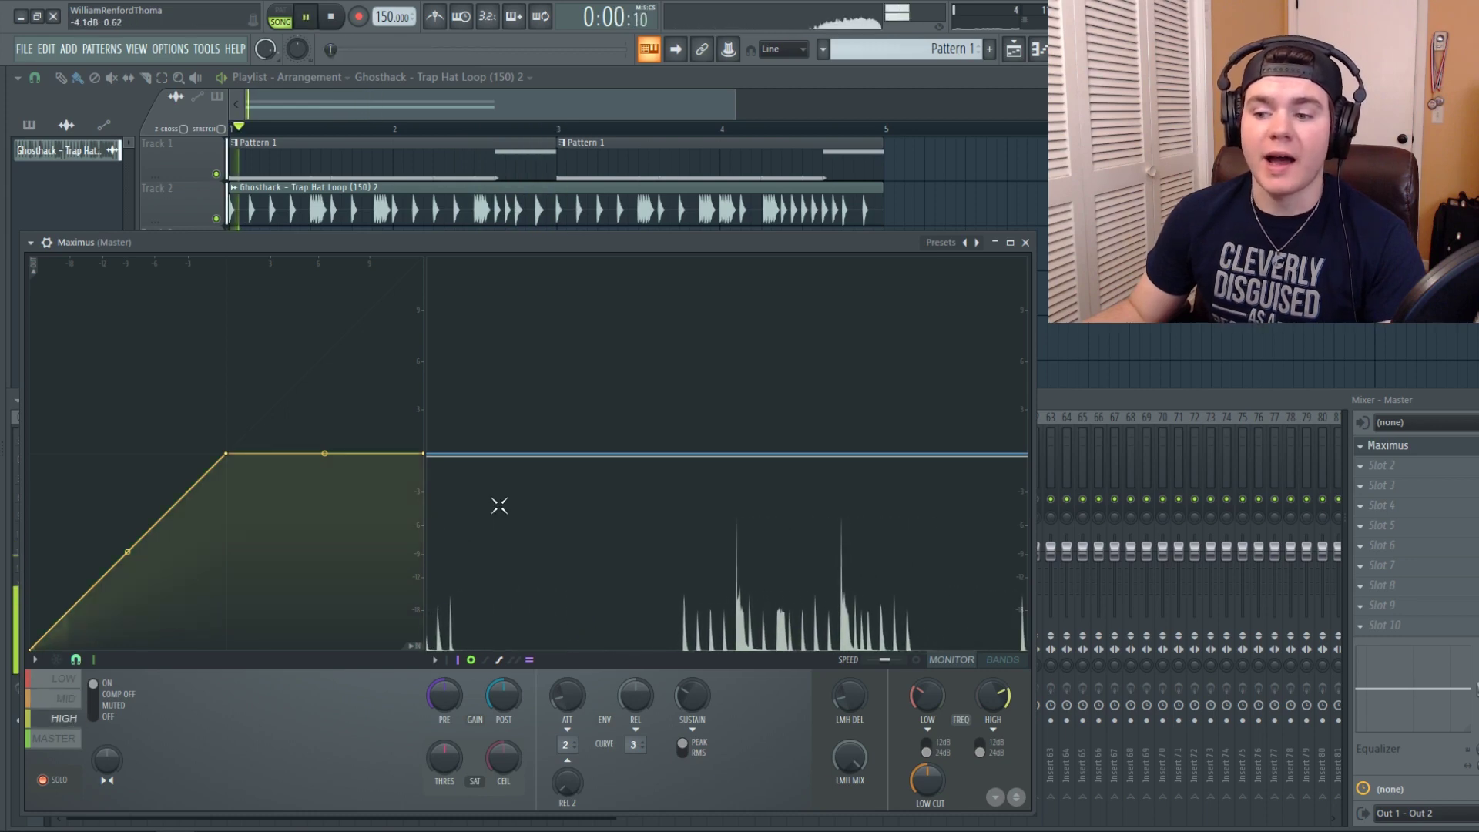
key(space)
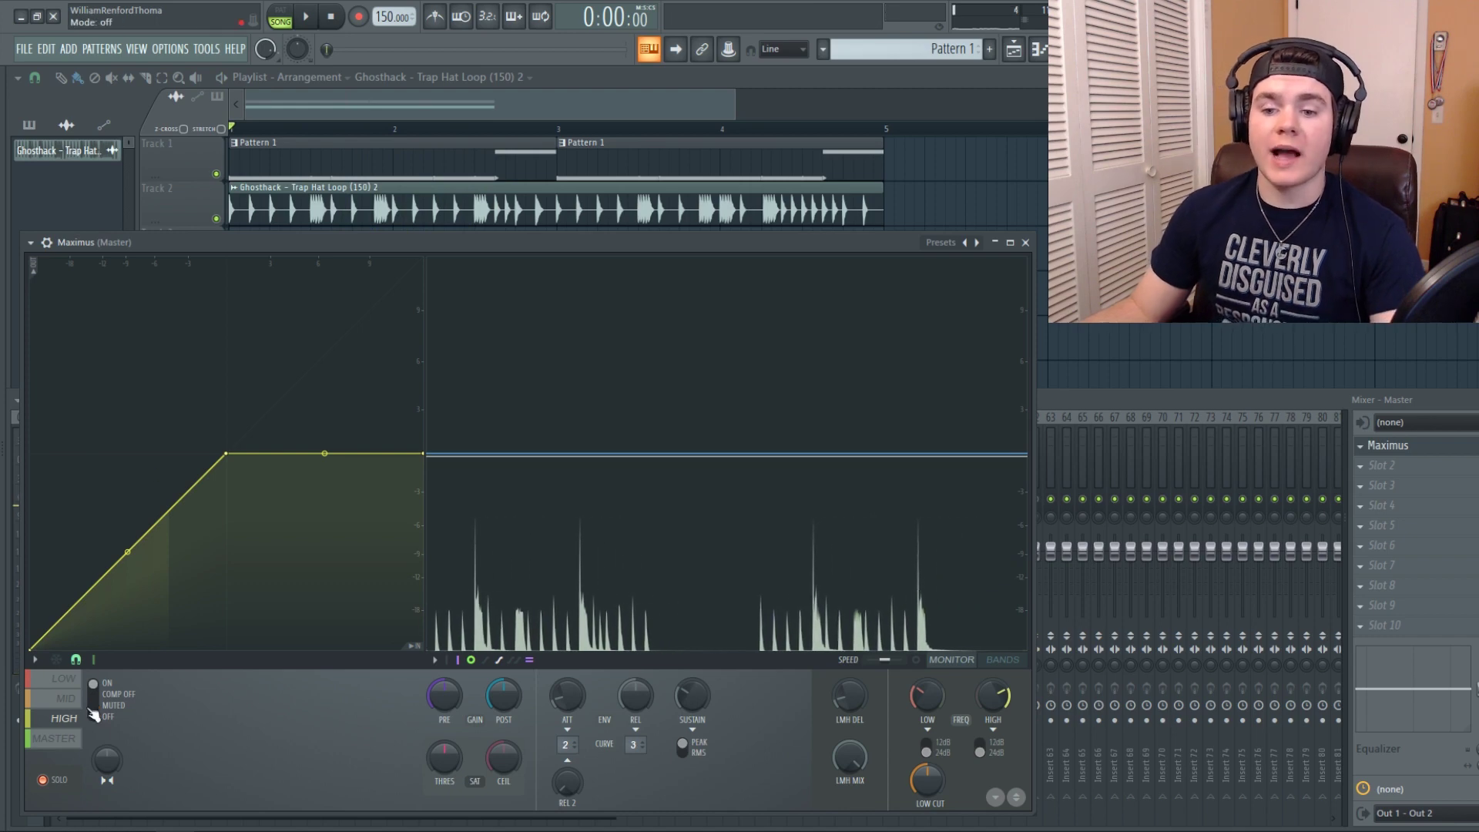
Try reshaping the high band's sloped curve with two added points, and delete those points to restore the straight slope
click(73, 740)
click(63, 718)
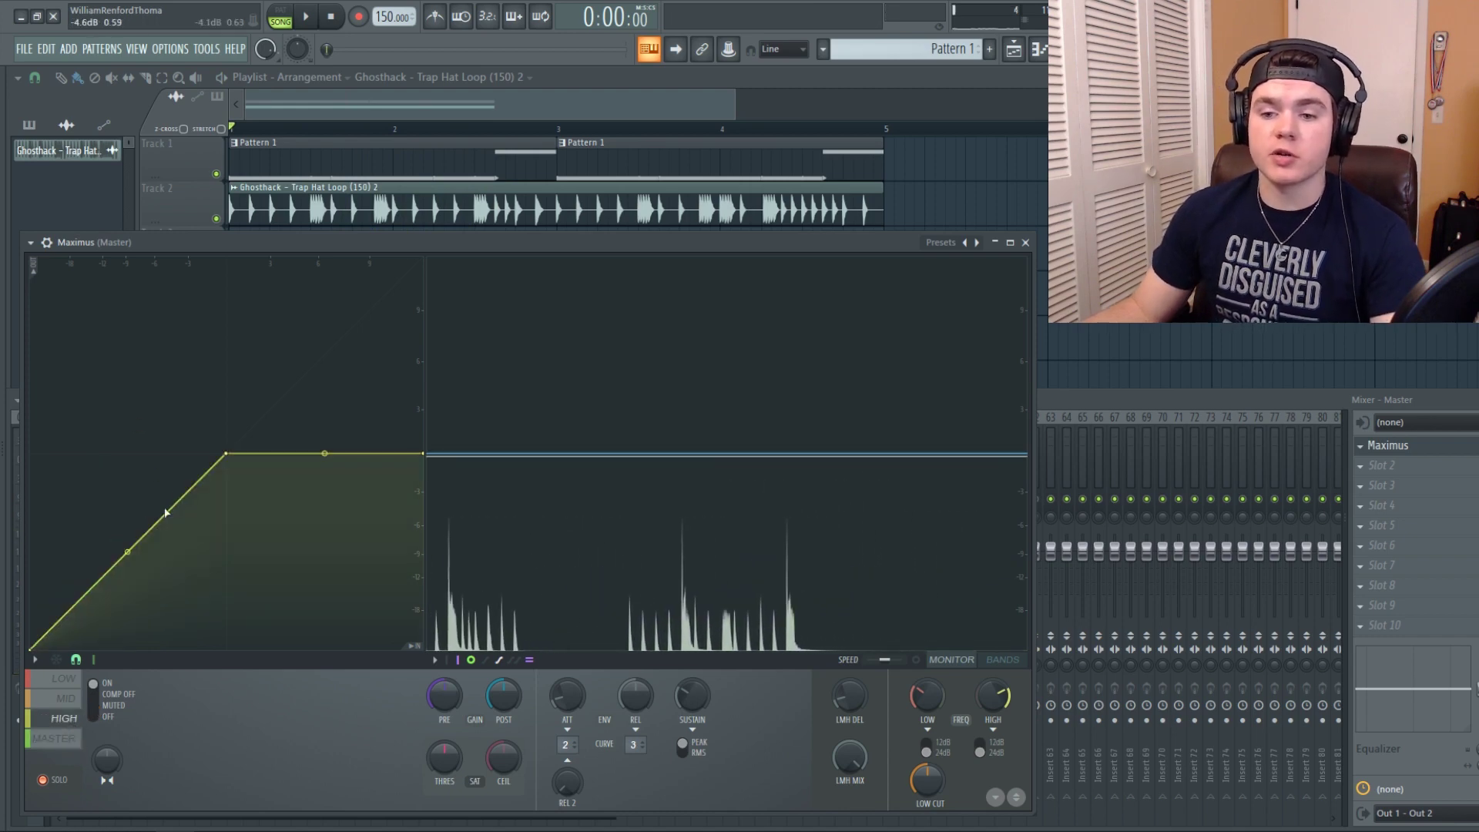
drag(91, 551, 93, 530)
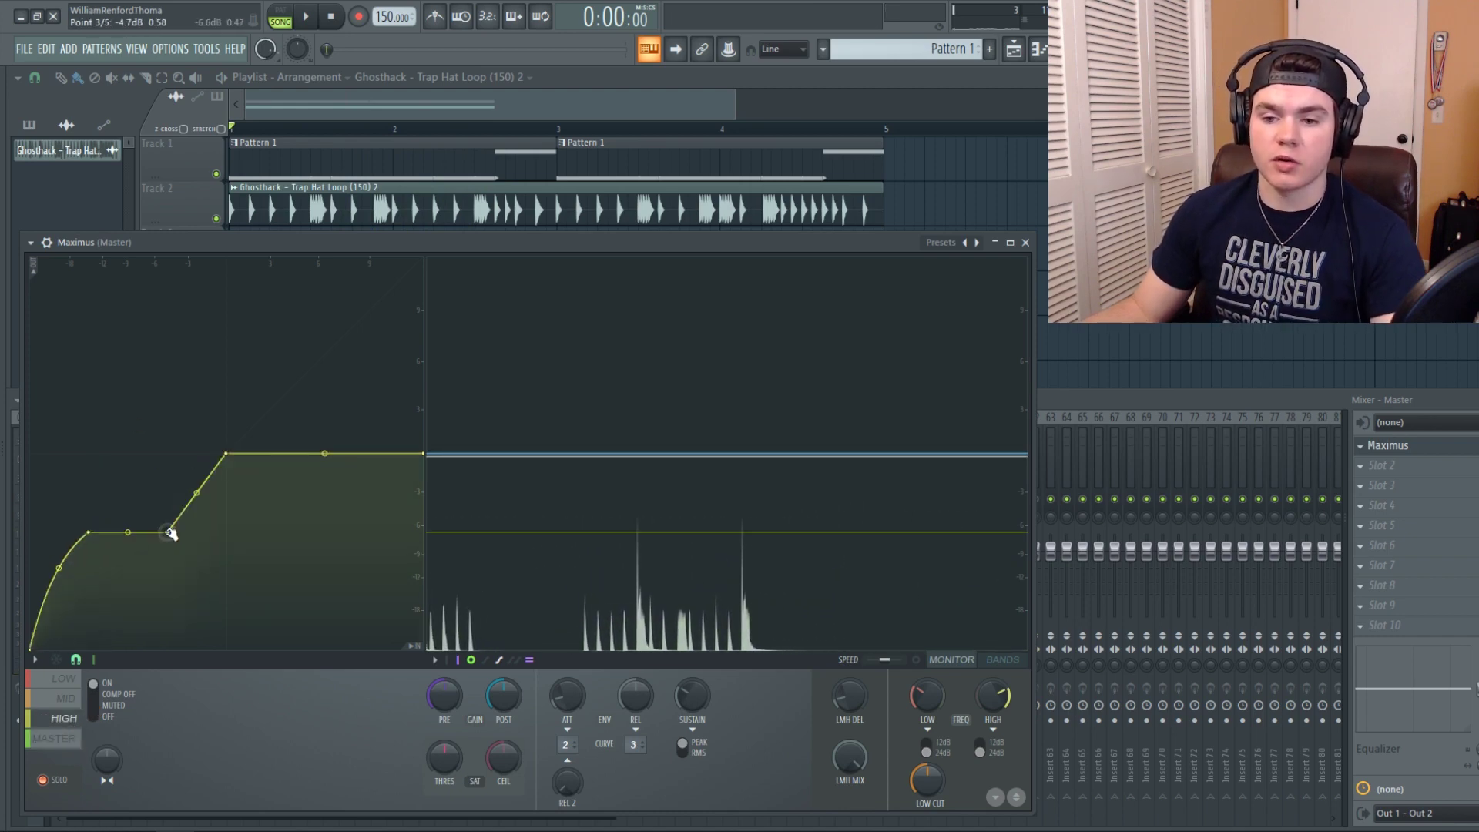
drag(189, 529, 188, 510)
right_click(89, 532)
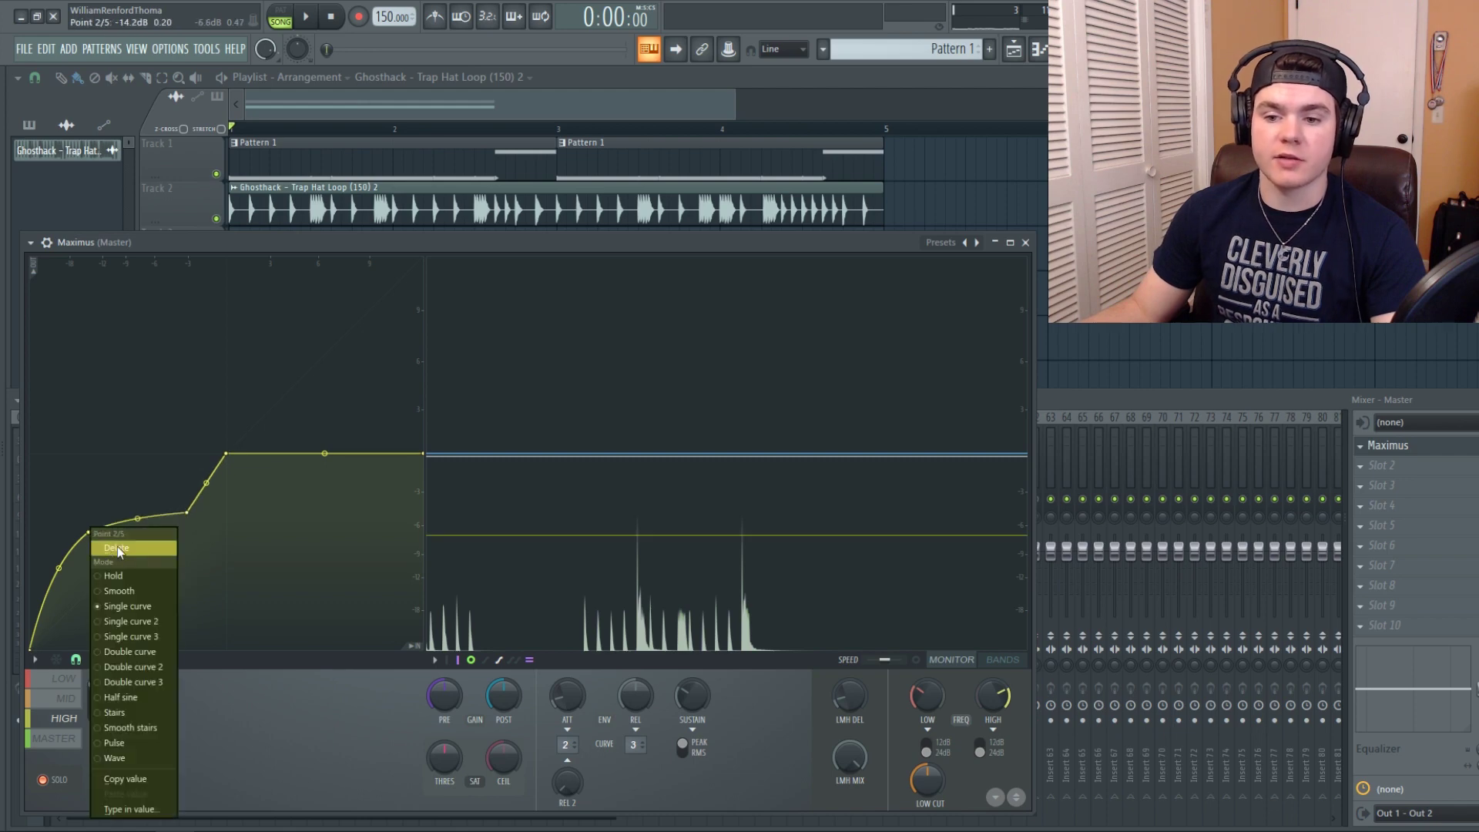
click(117, 548)
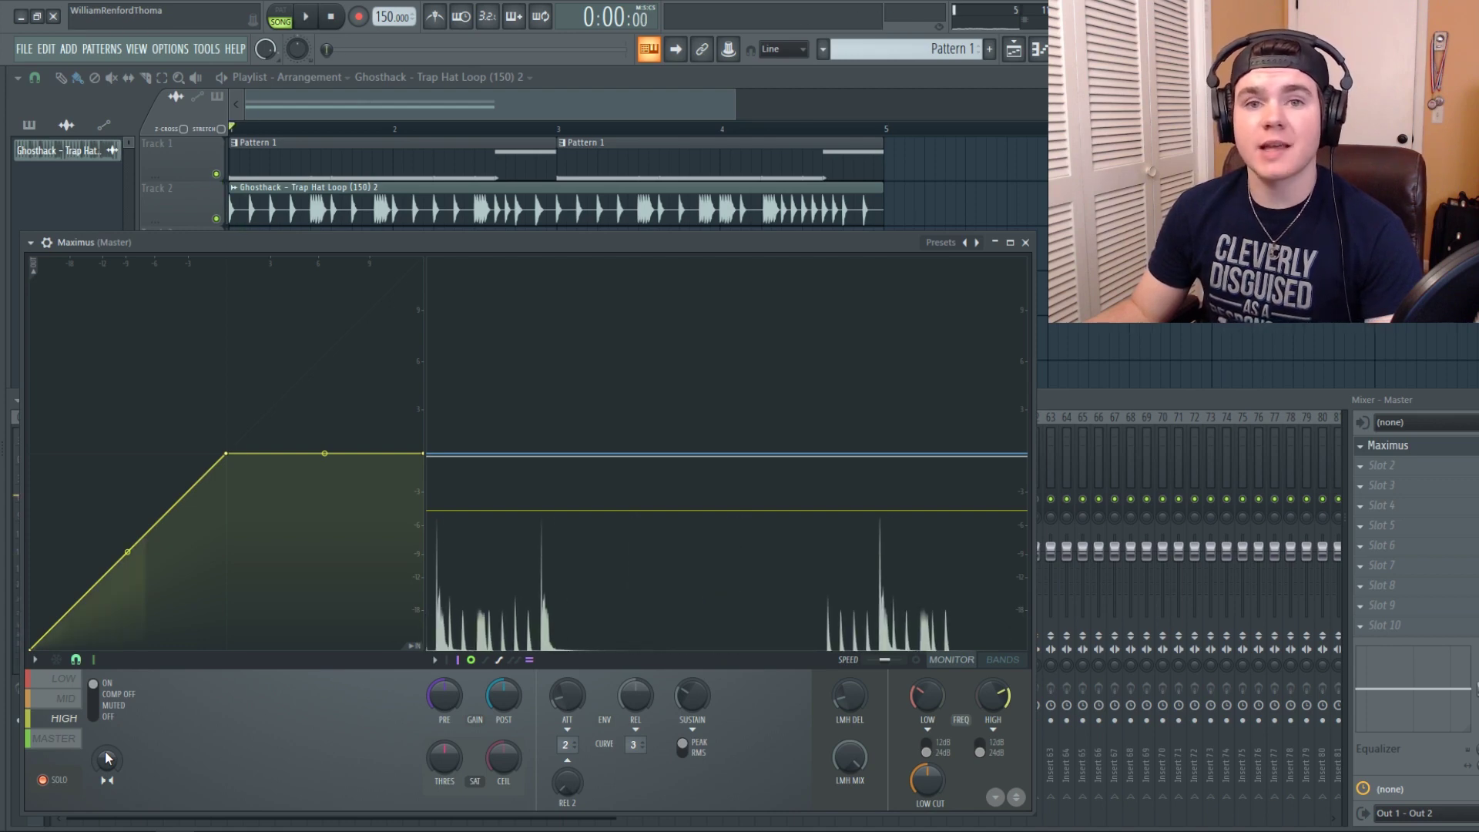
Turn the high band's stereo separation counterclockwise and listen to the soloed band with the song playing
drag(108, 758, 108, 776)
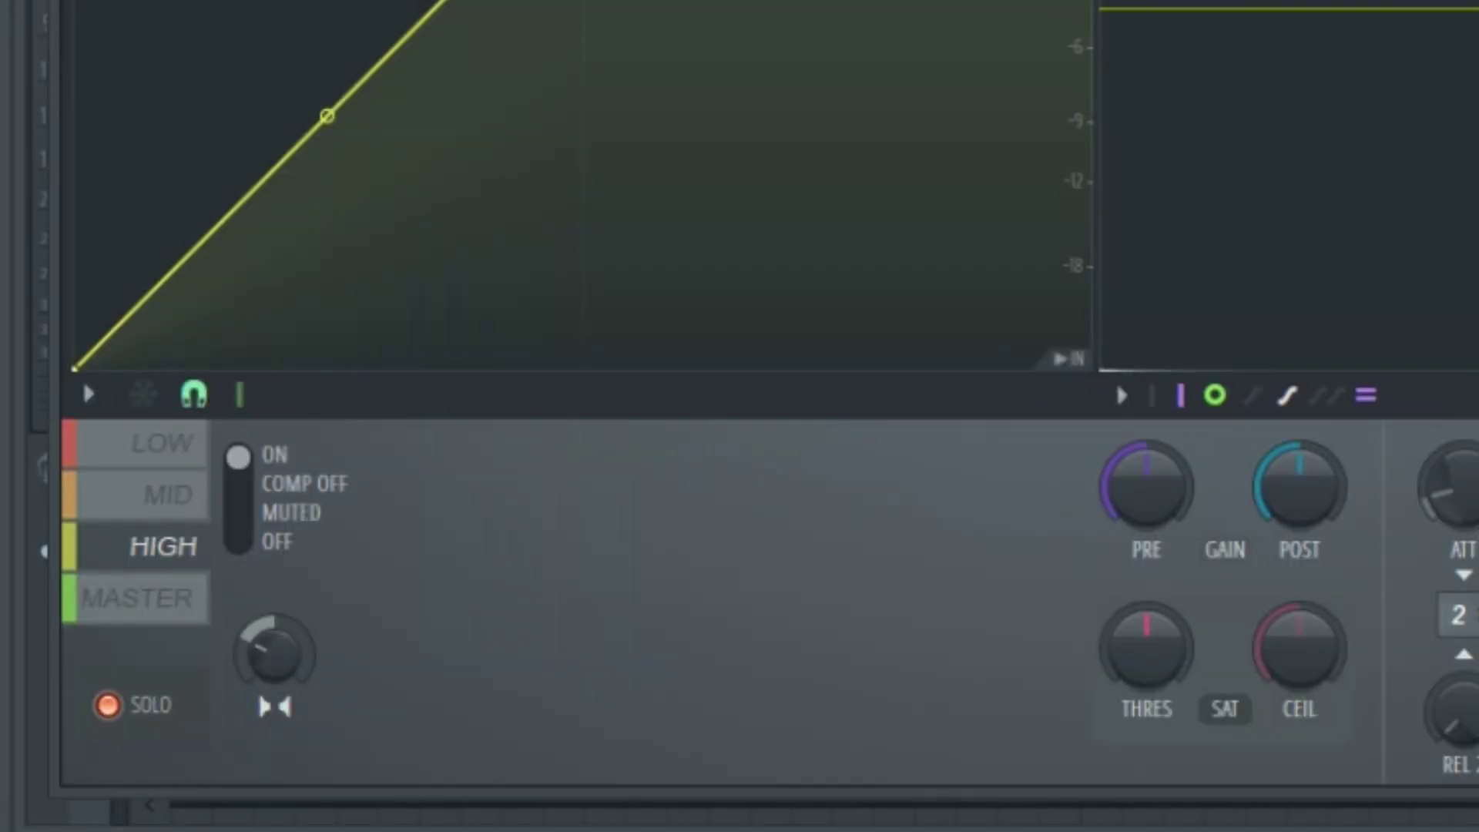
drag(275, 641, 275, 695)
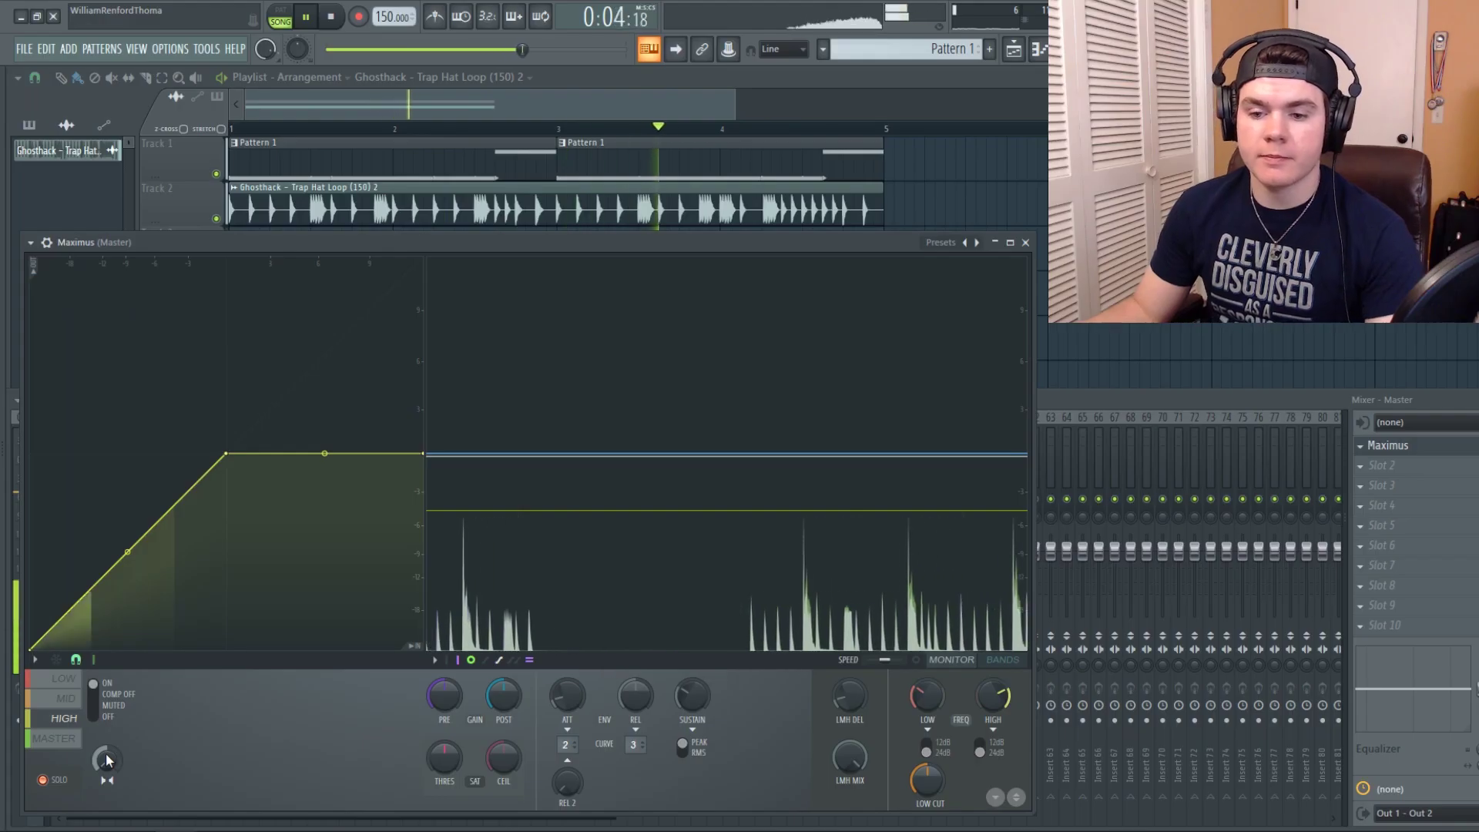
key(space)
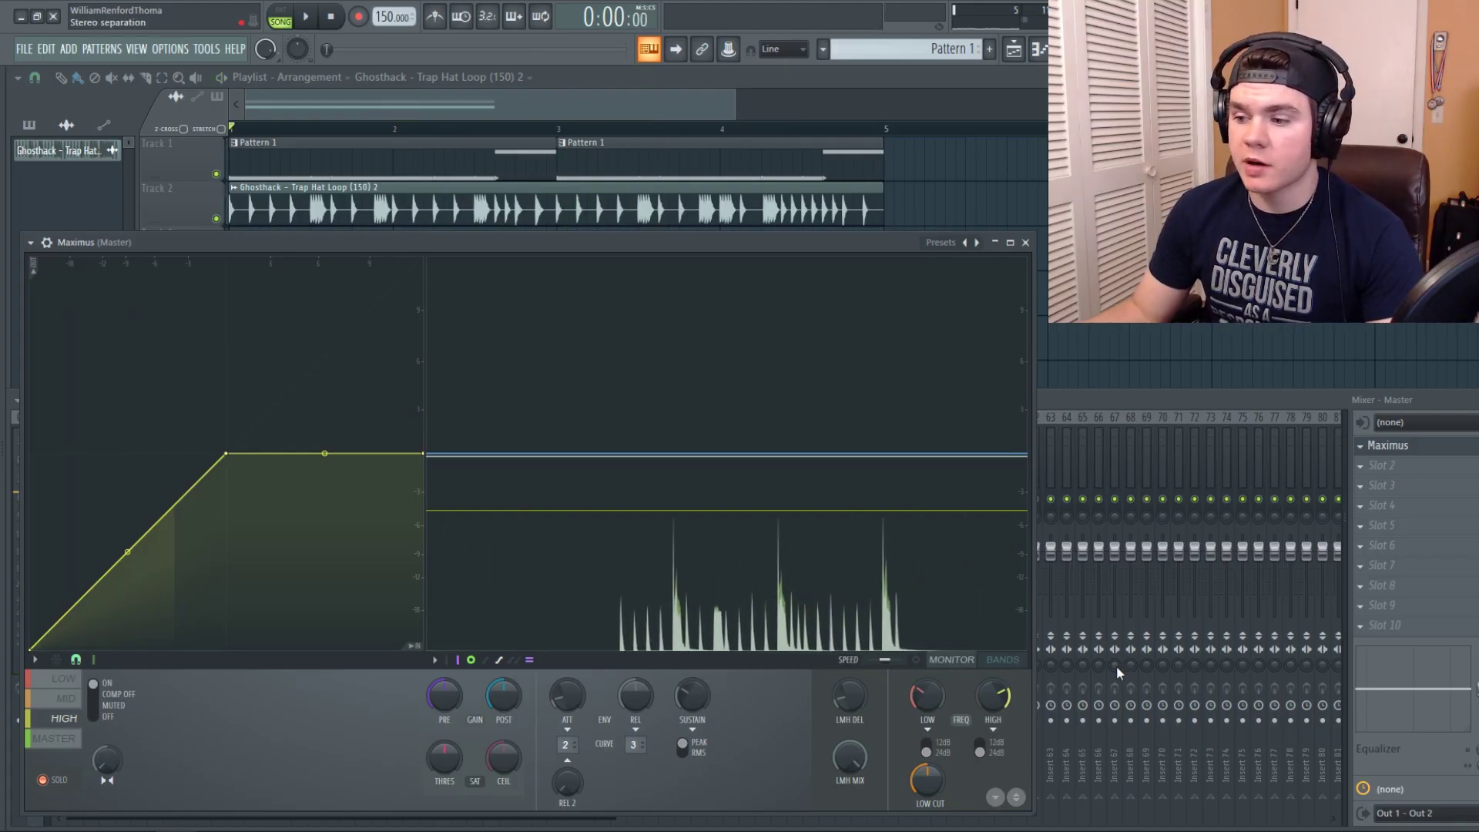
Try the stereo separation control on mixer insert 67, reset it, and reopen Maximus on the master track
click(1116, 662)
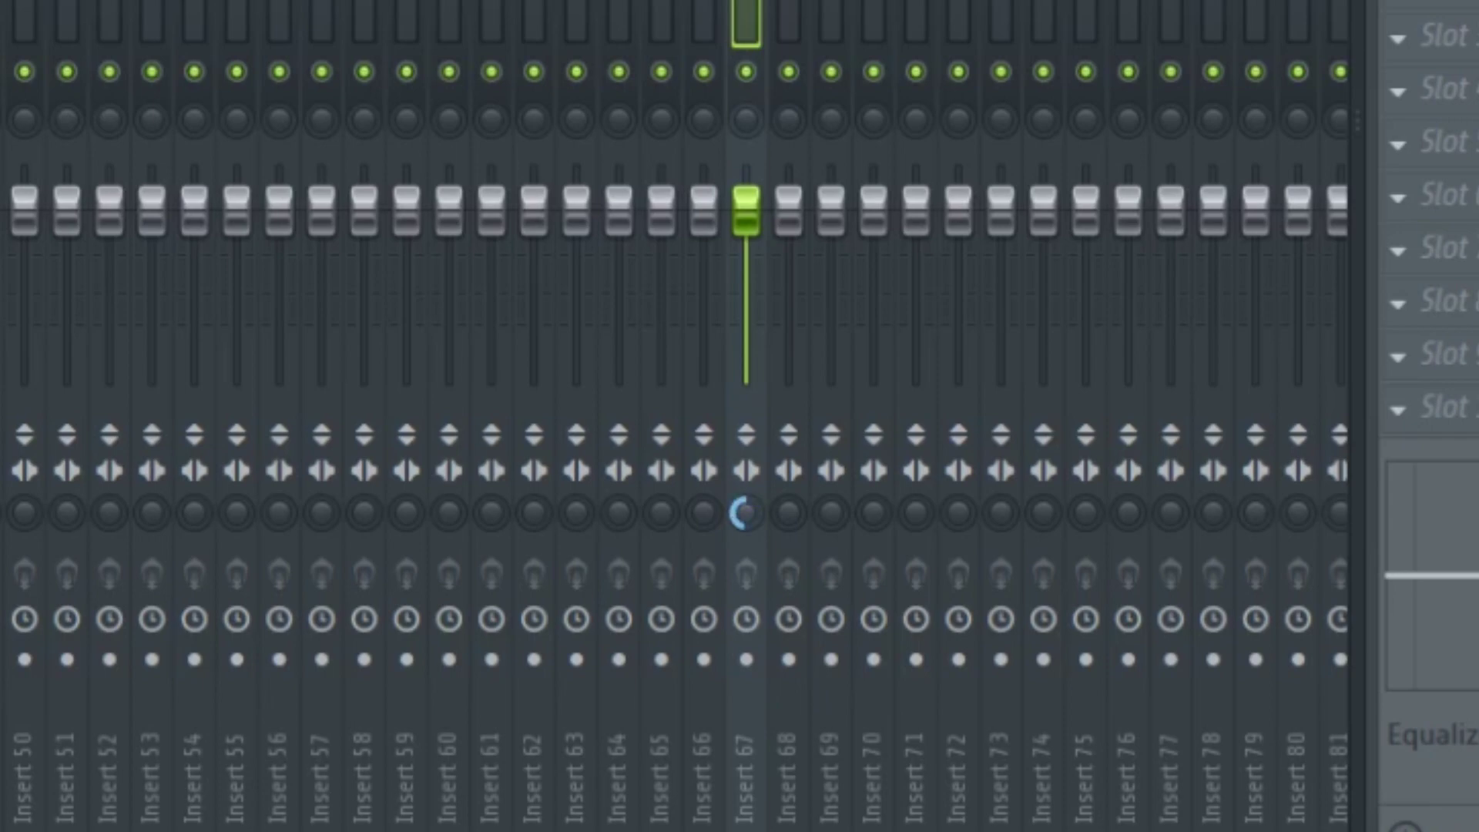
right_click(745, 512)
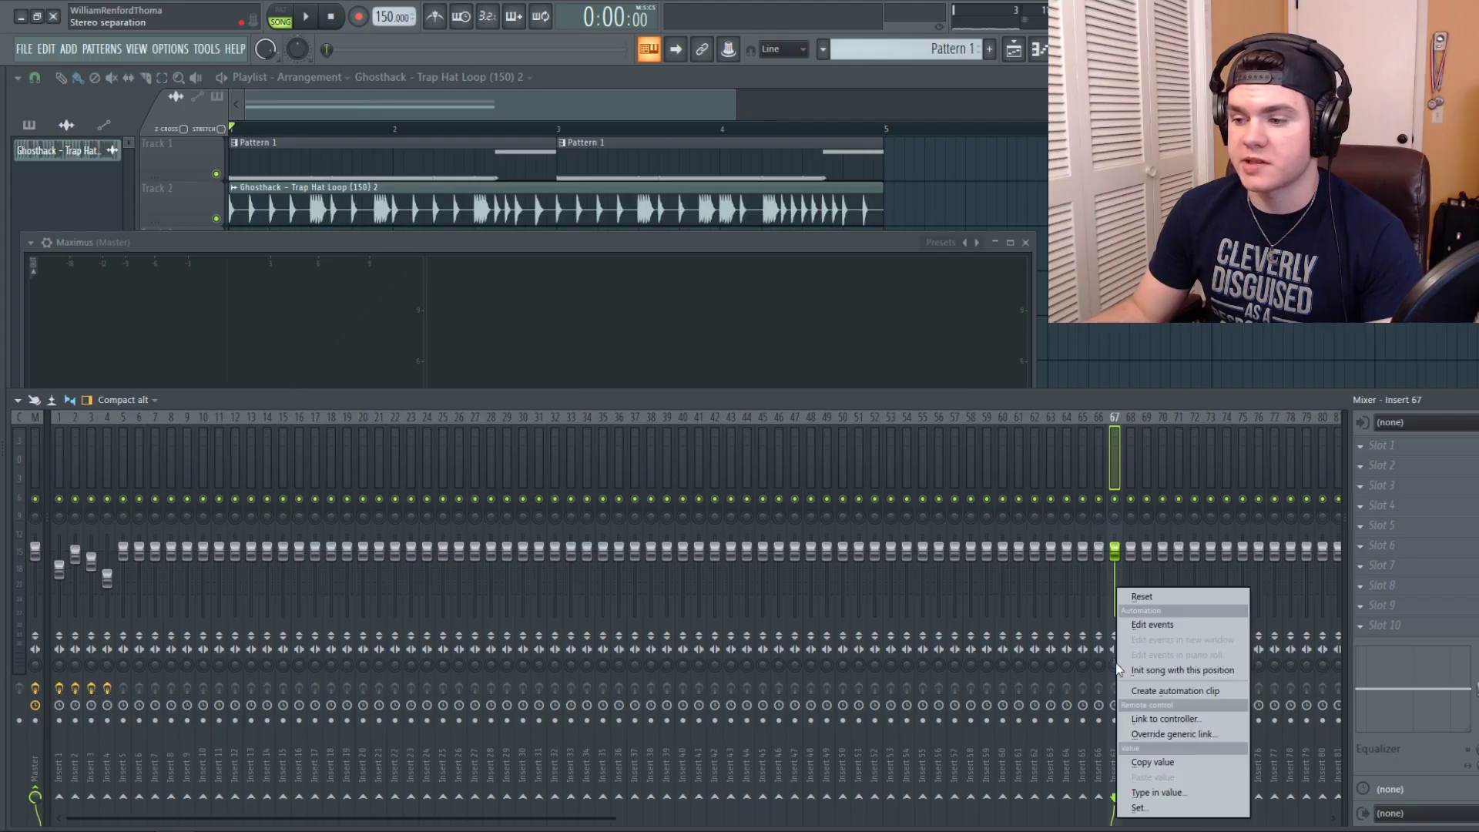
click(1137, 595)
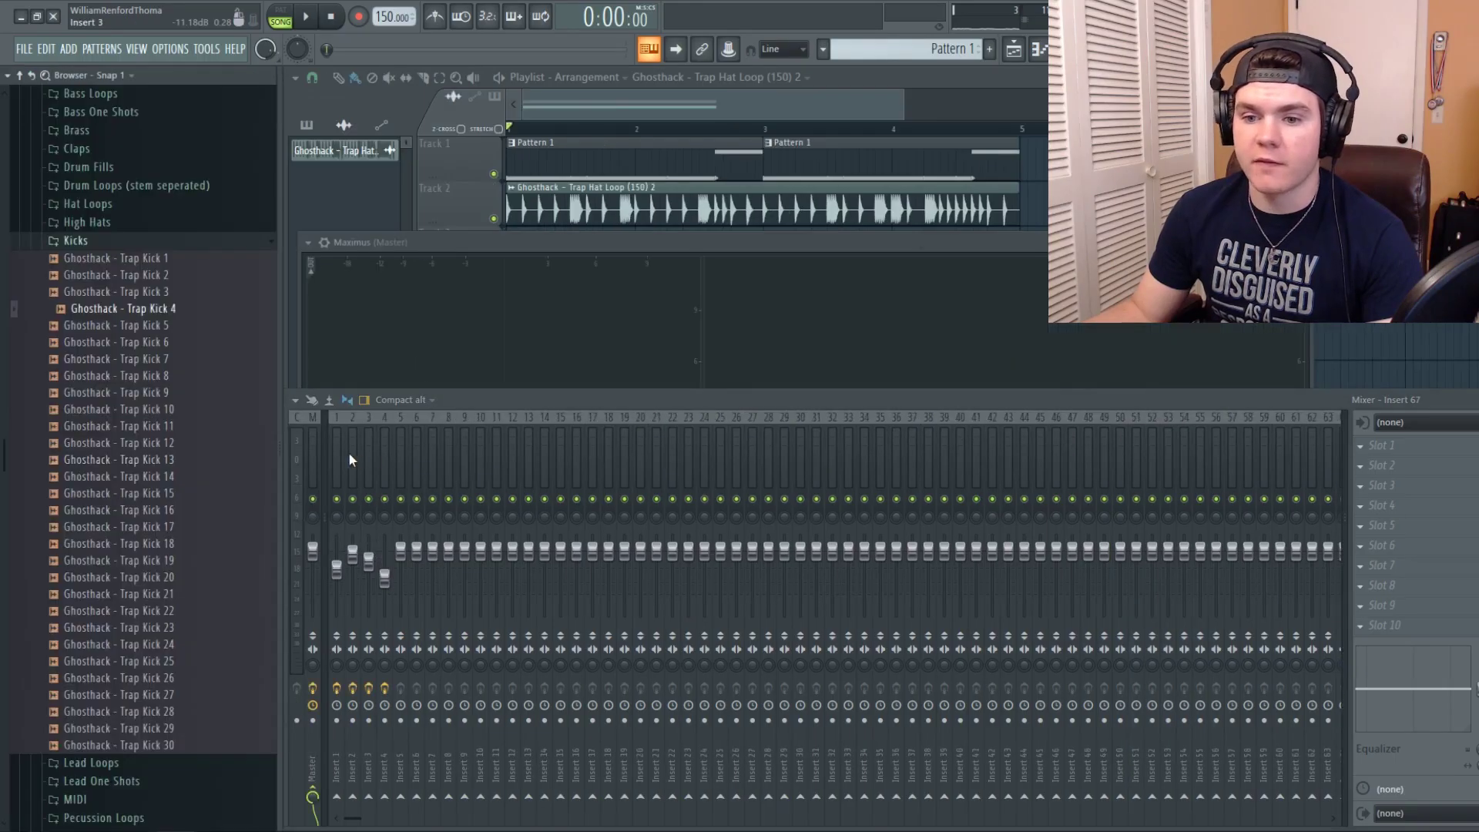
click(40, 457)
click(1387, 445)
click(1387, 445)
Select the low band and reset its stereo separation to the default
right_click(167, 593)
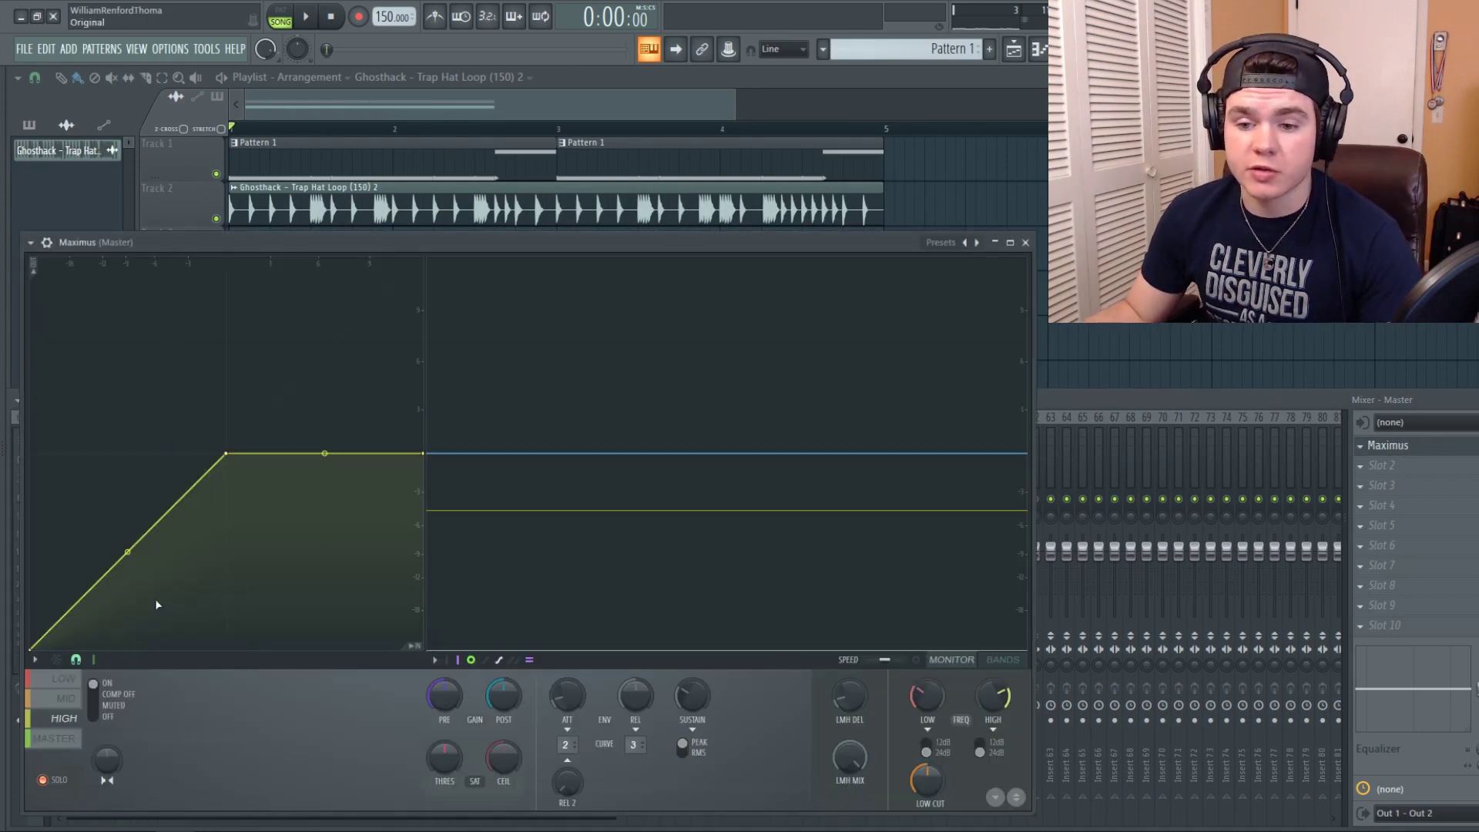
click(64, 677)
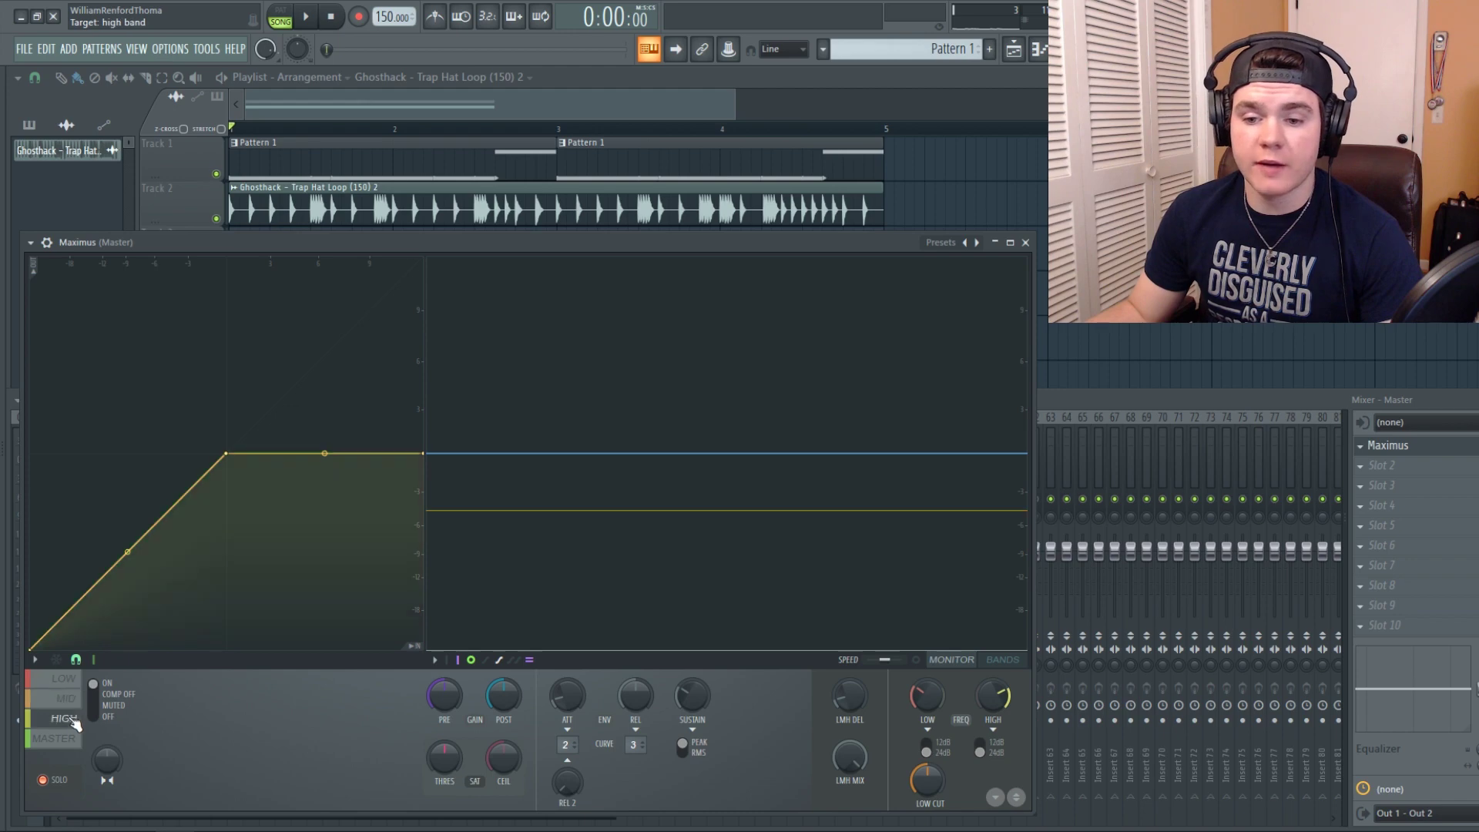
right_click(107, 760)
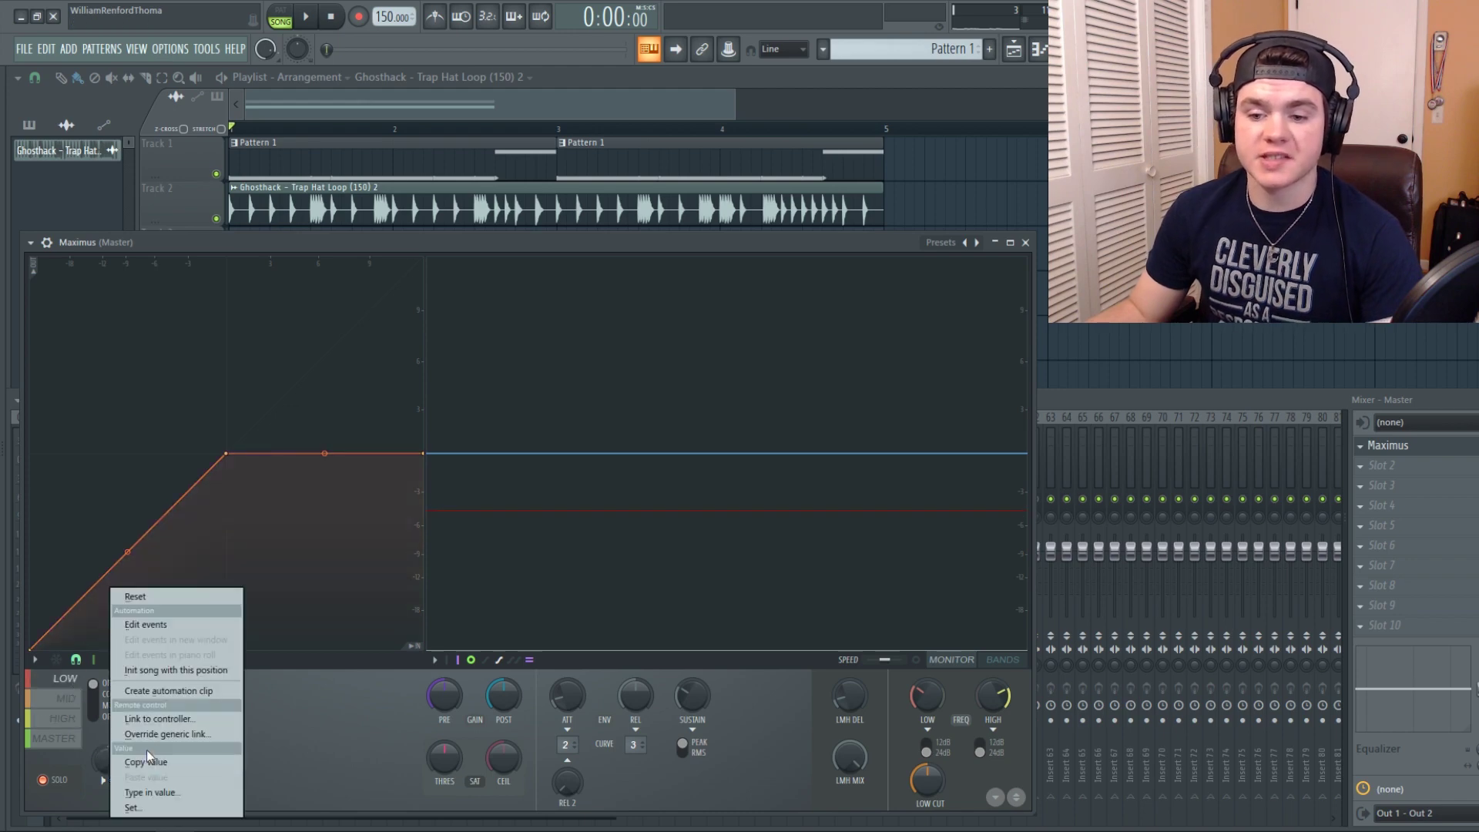
click(151, 598)
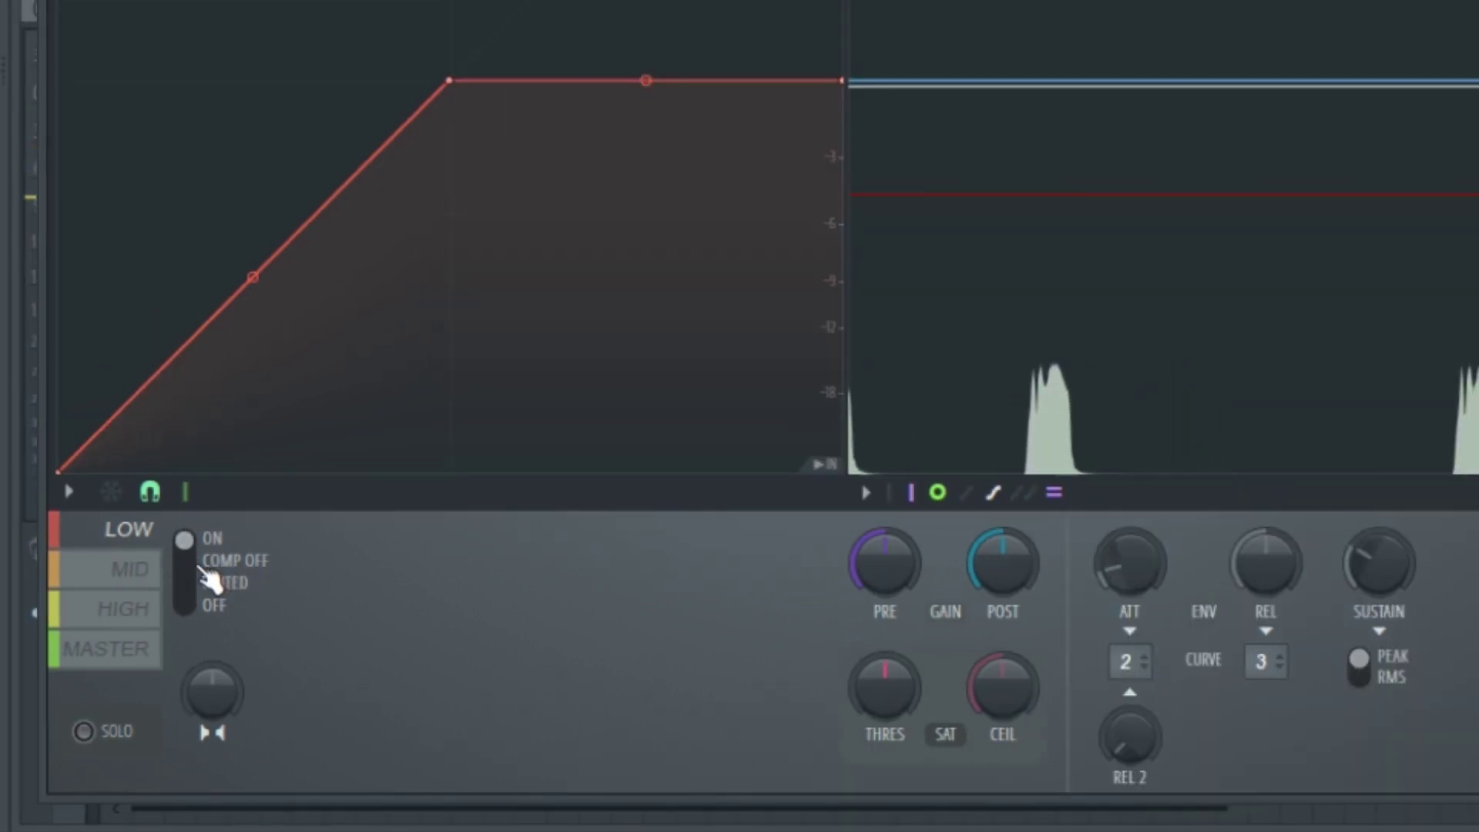
Switch the low band's mode to Muted and from there to Off
click(203, 569)
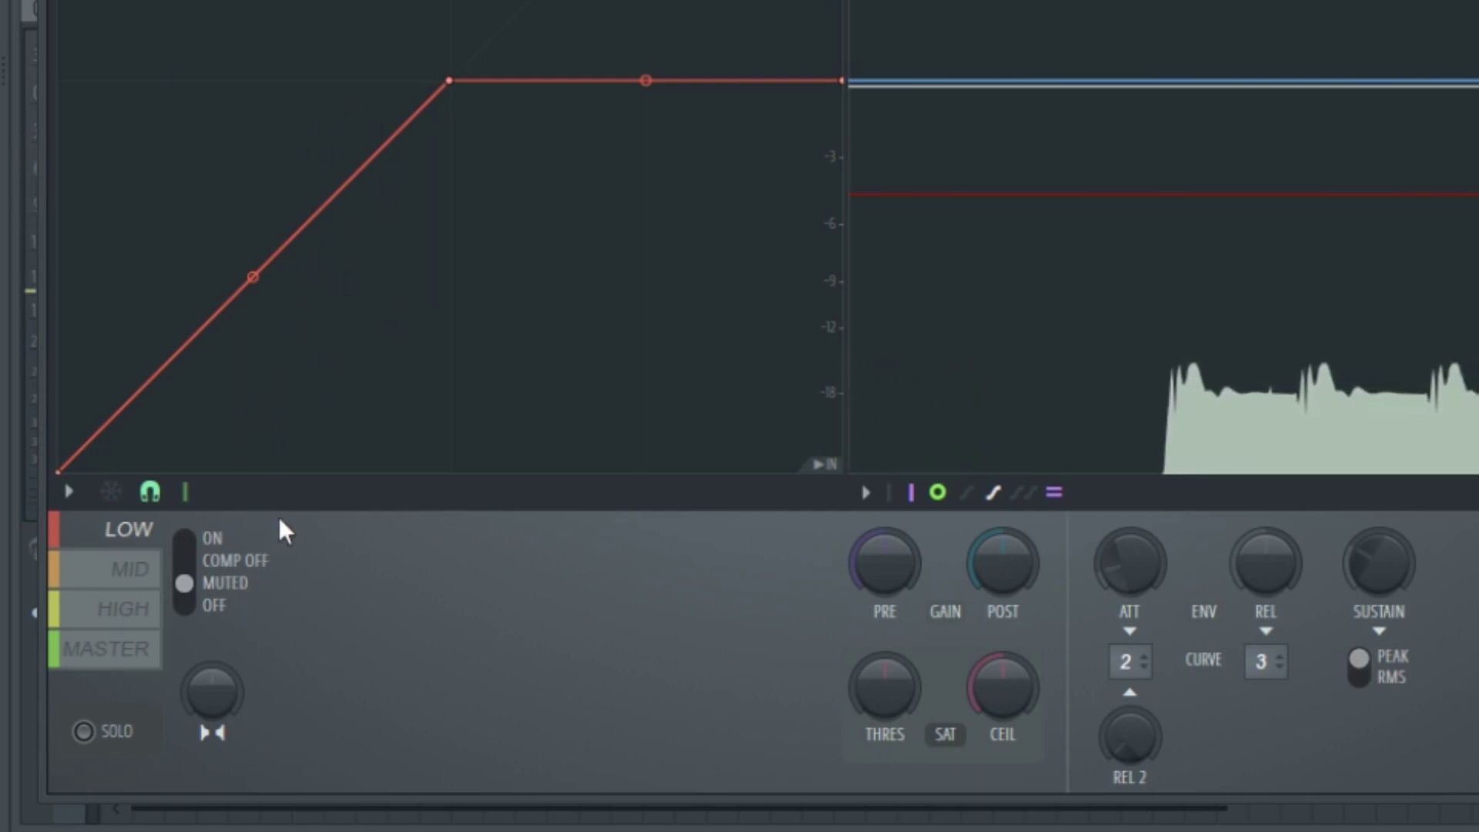
click(198, 610)
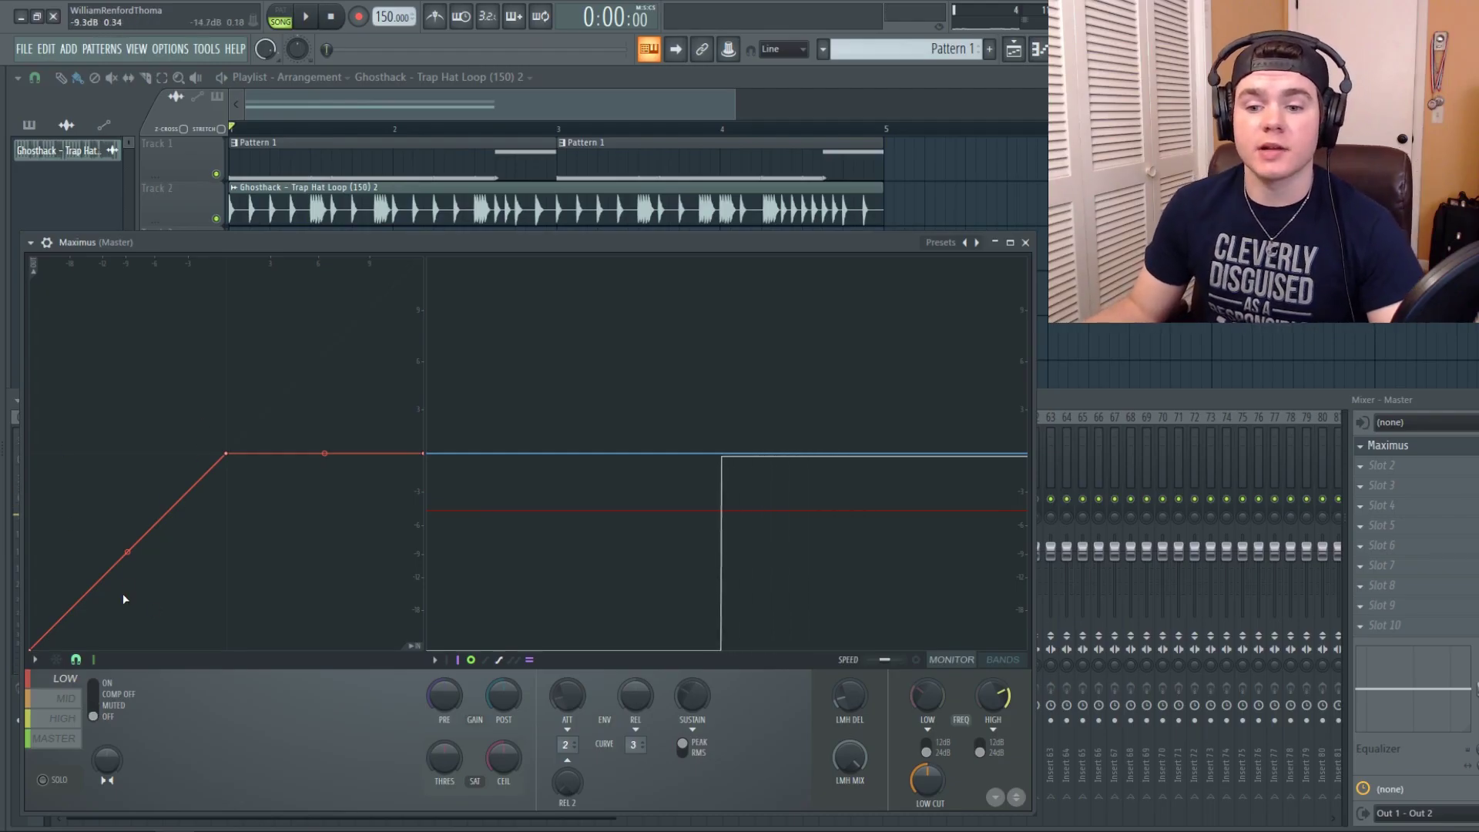
Play the song while monitoring the mid band, and go back to the low band
click(75, 702)
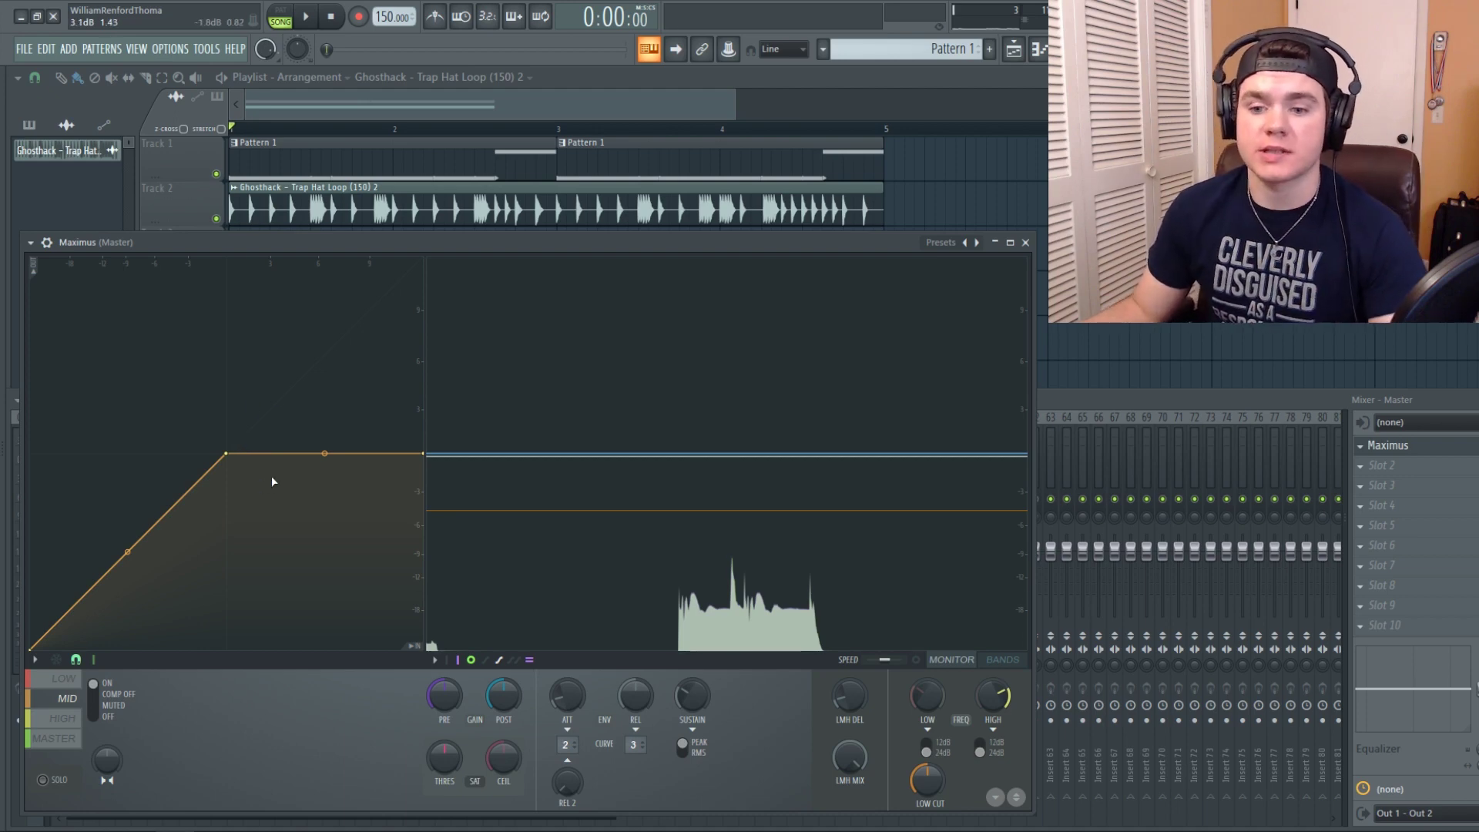
key(space)
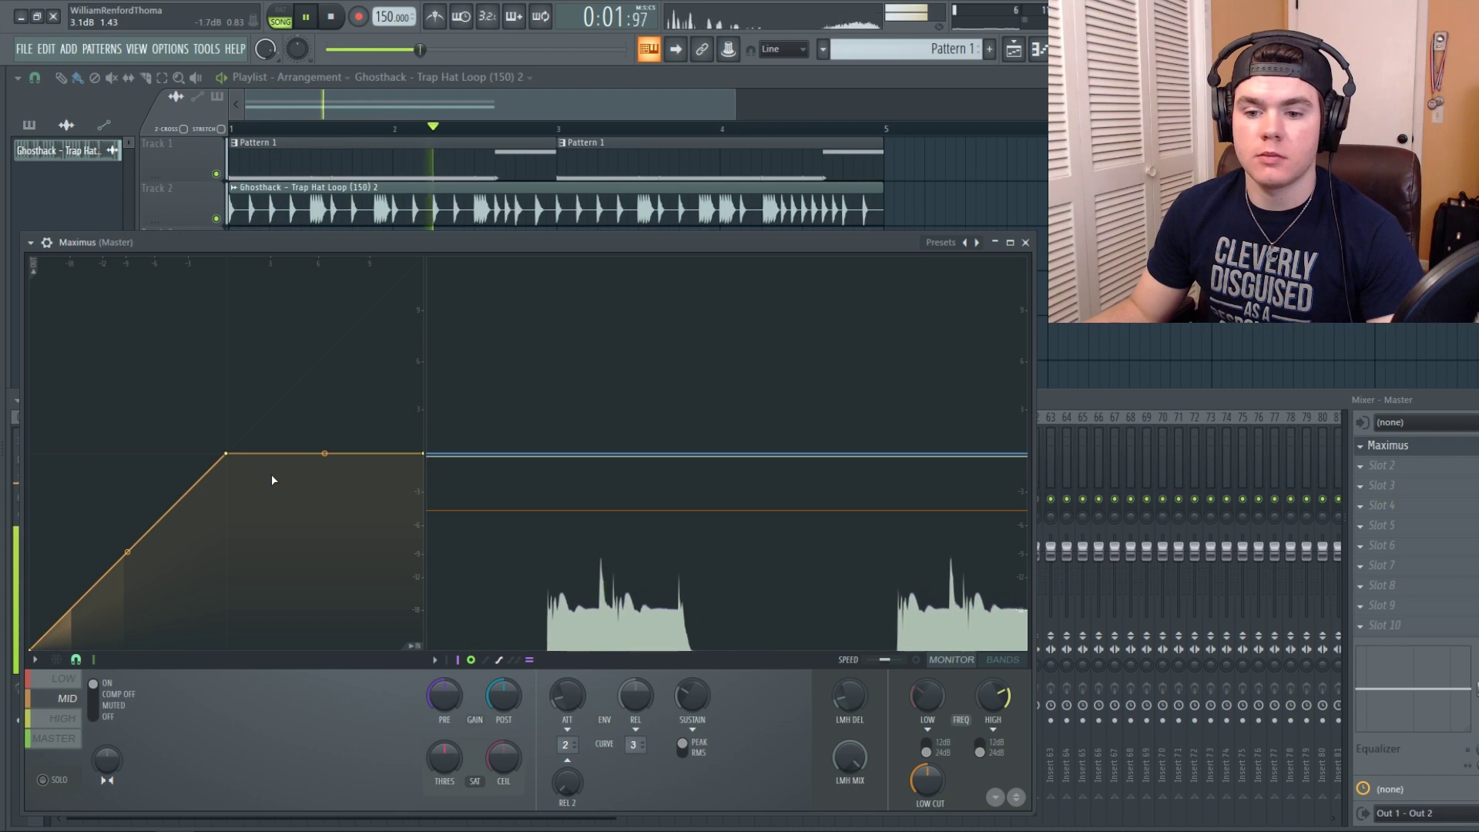
key(space)
click(82, 679)
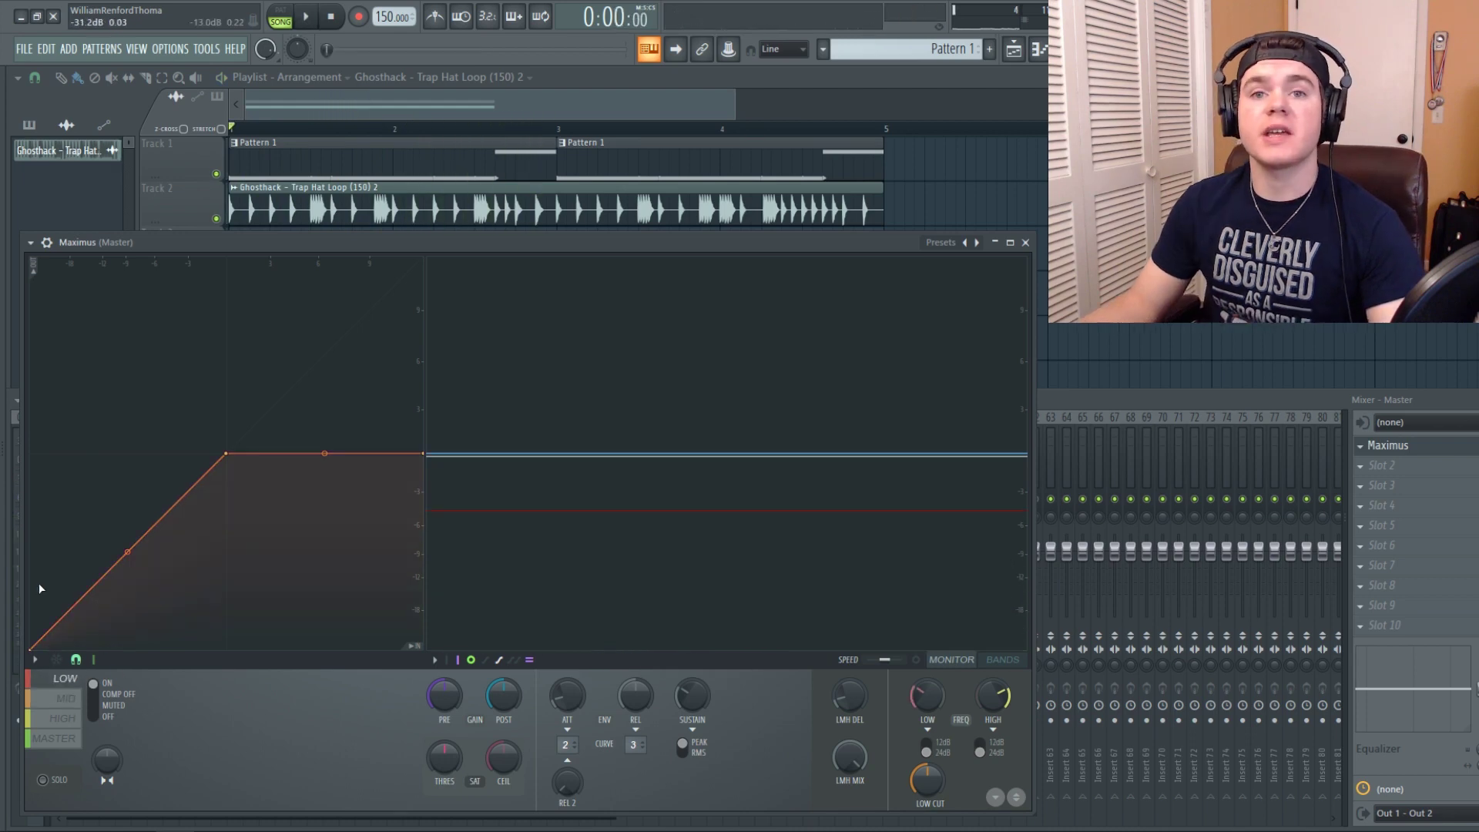
Change the analyzer to the bands display, turn on its live spectrum, and play the song to see the frequency activity
click(999, 660)
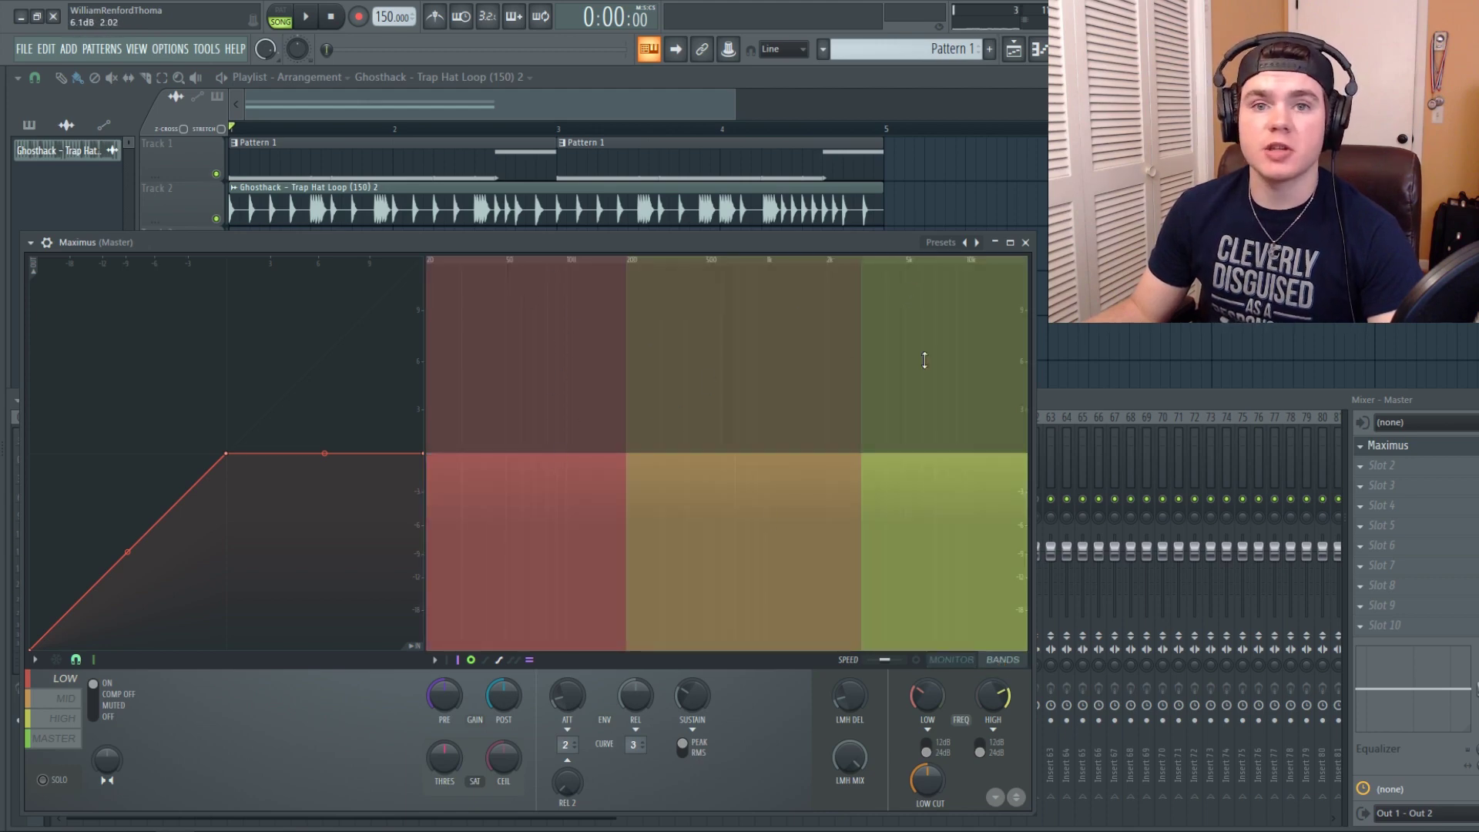
click(917, 660)
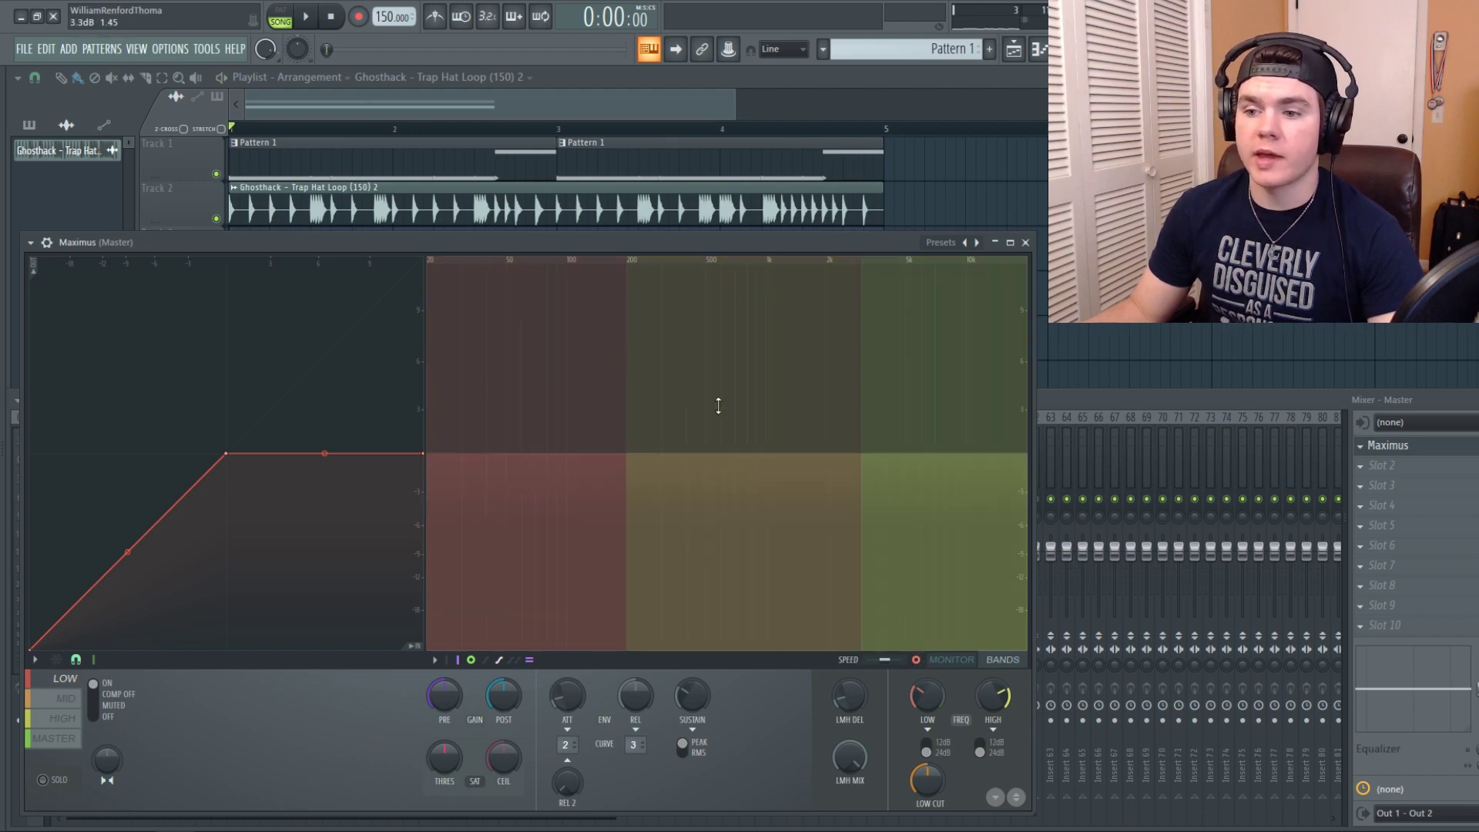
key(space)
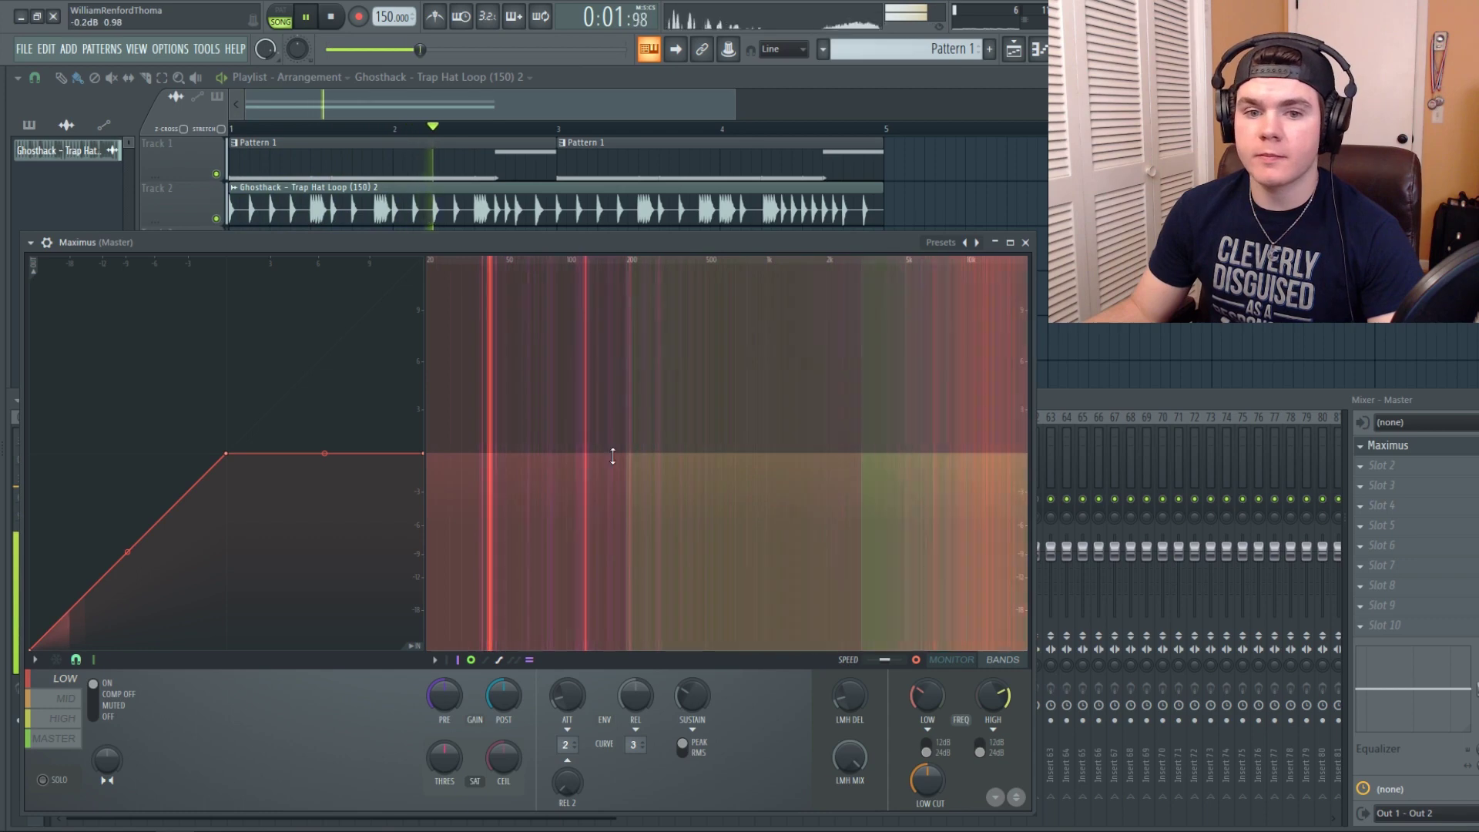
key(space)
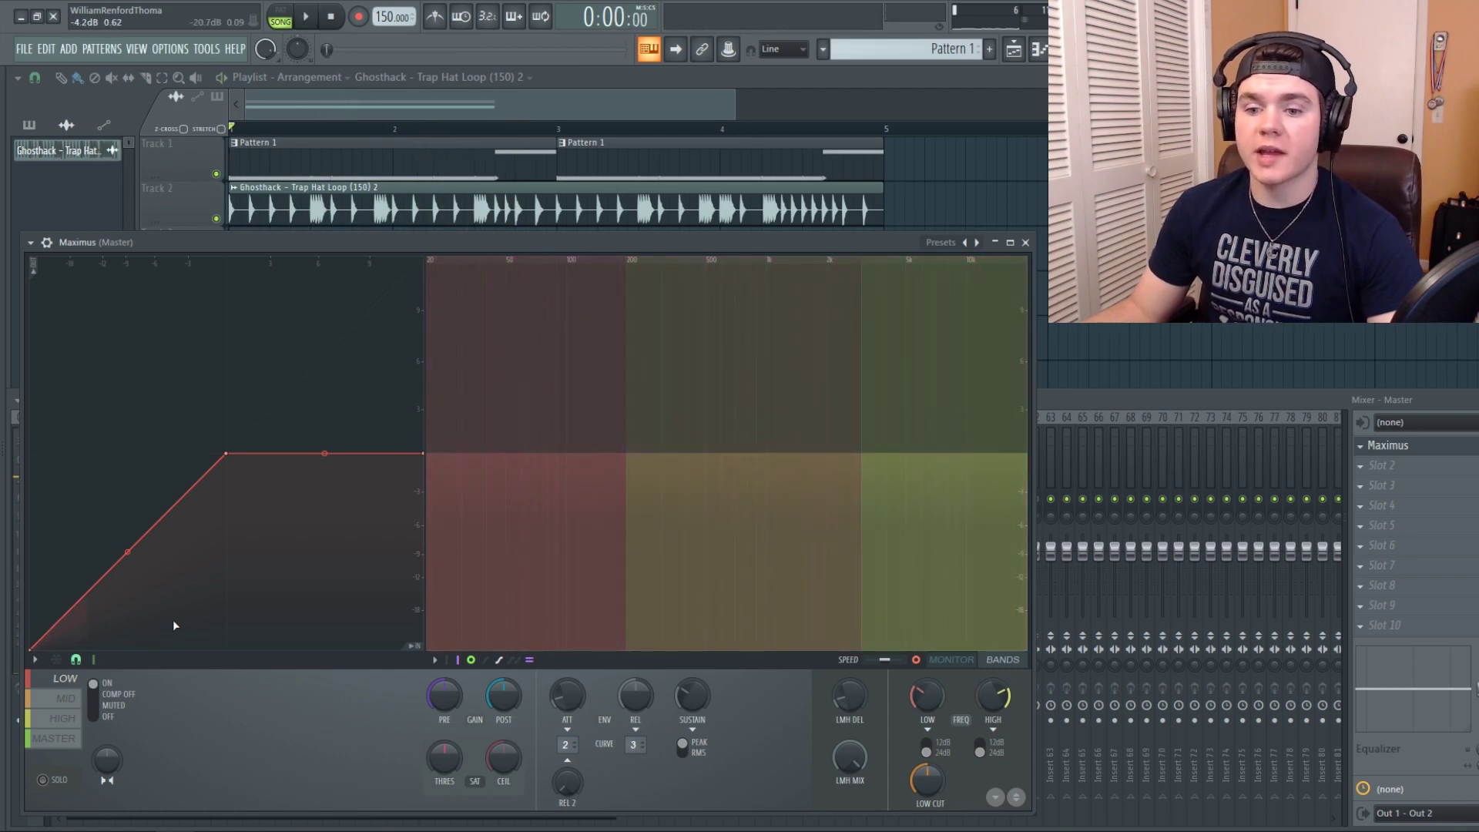
Play the soloed low band, try bending its curve with compression off, and set the band to Muted and then Off
key(space)
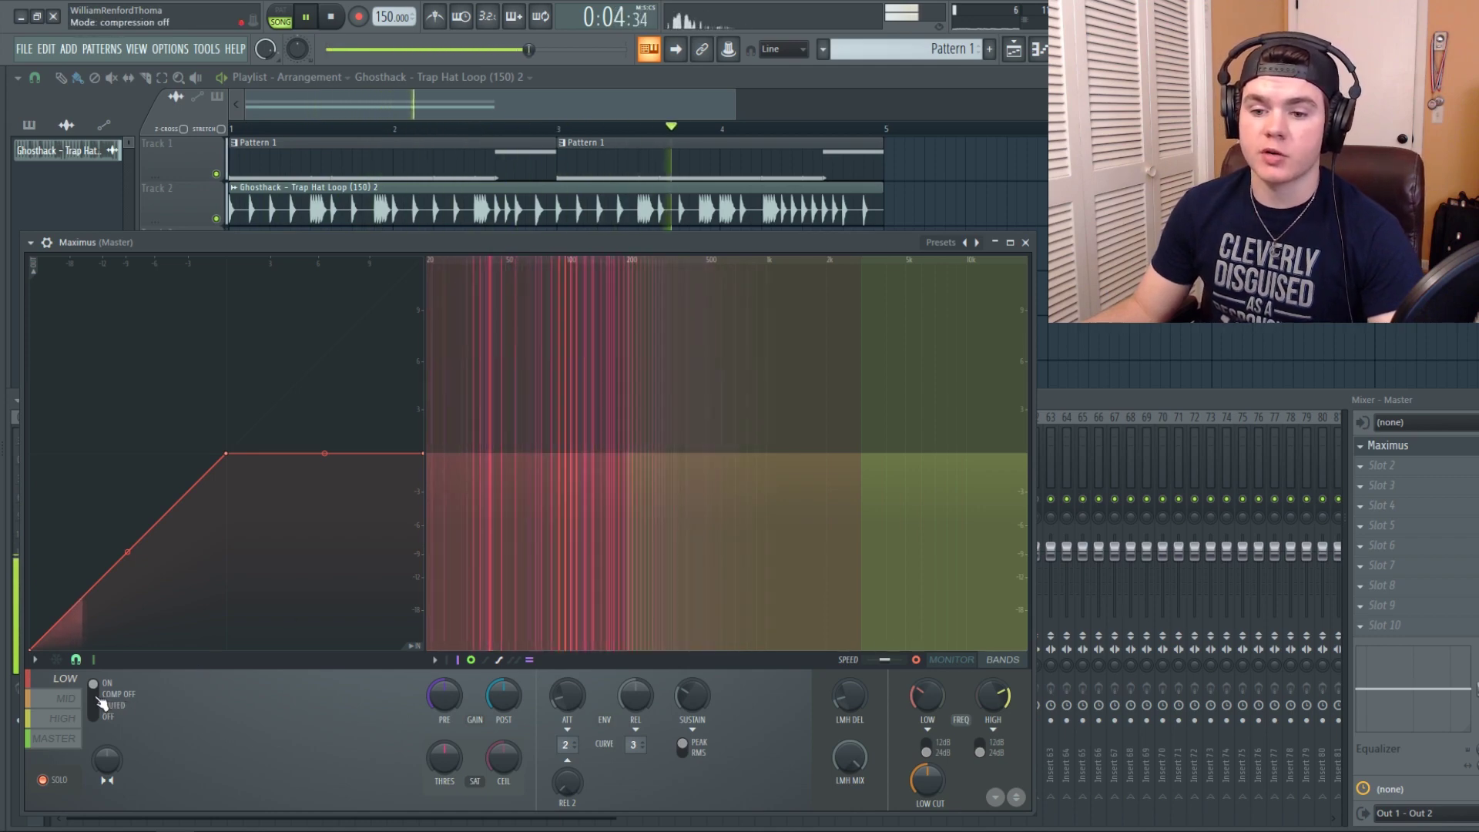
click(95, 698)
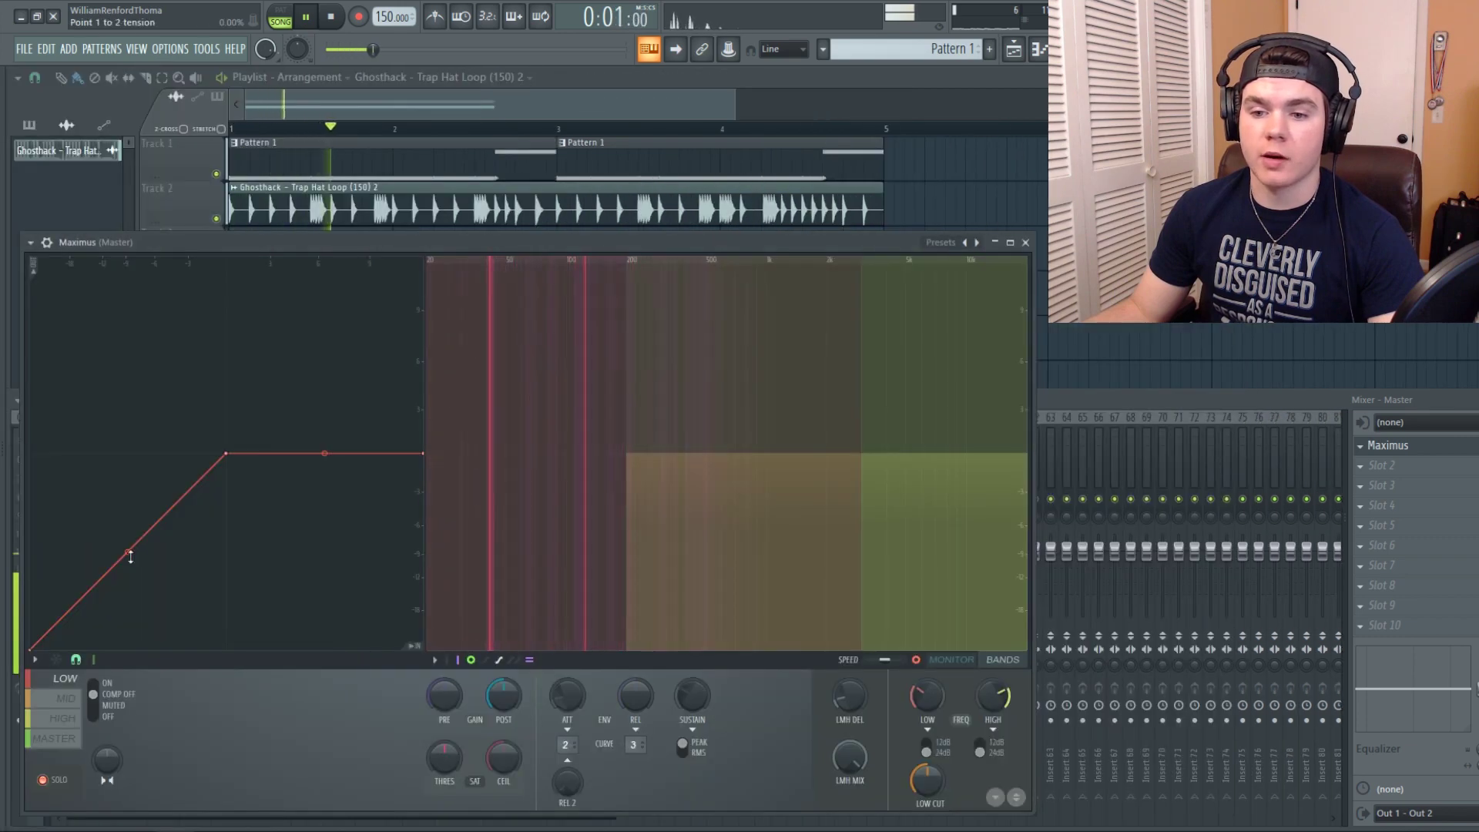
drag(130, 556, 129, 640)
right_click(130, 640)
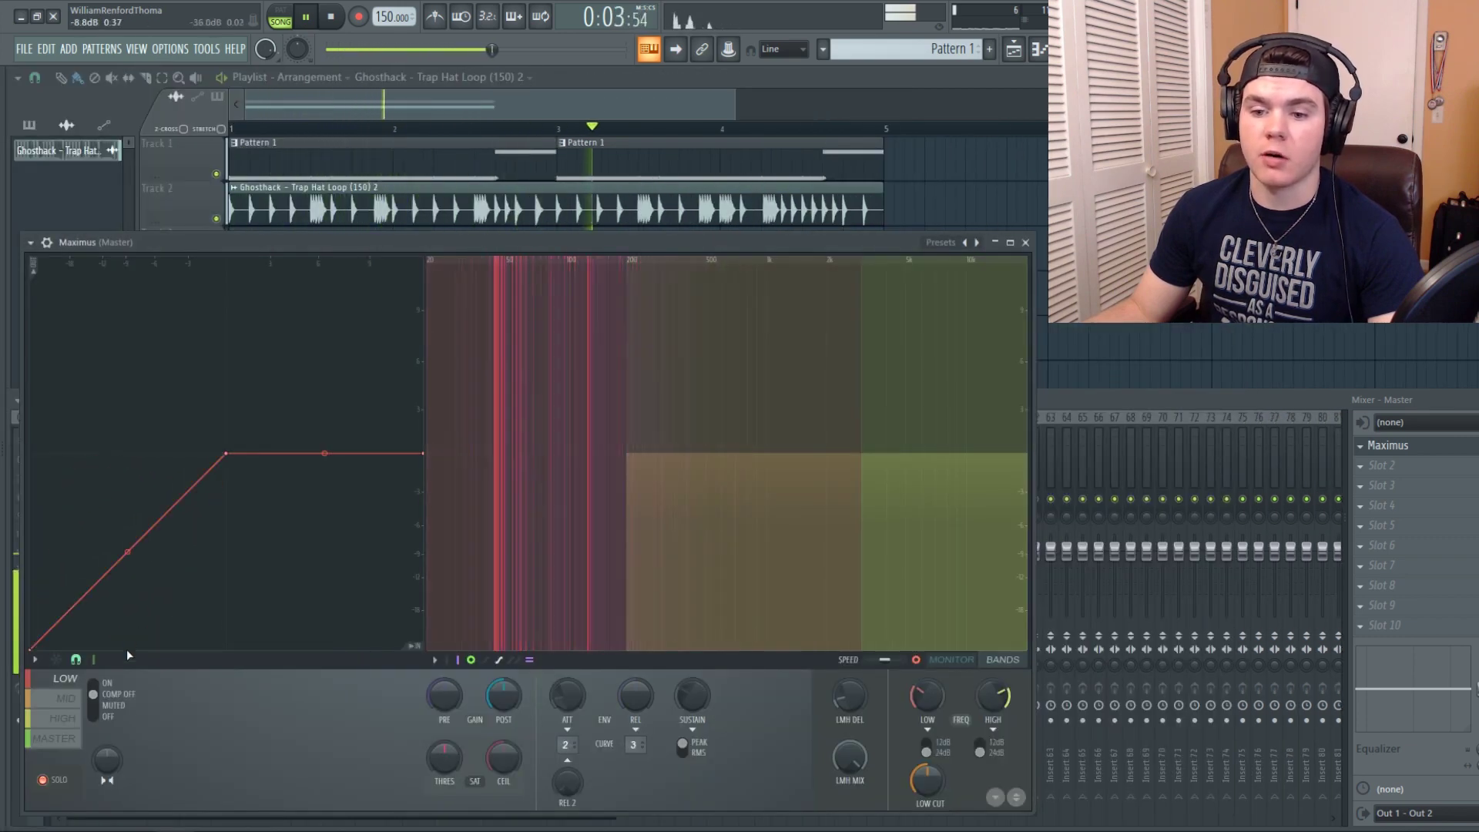
click(98, 707)
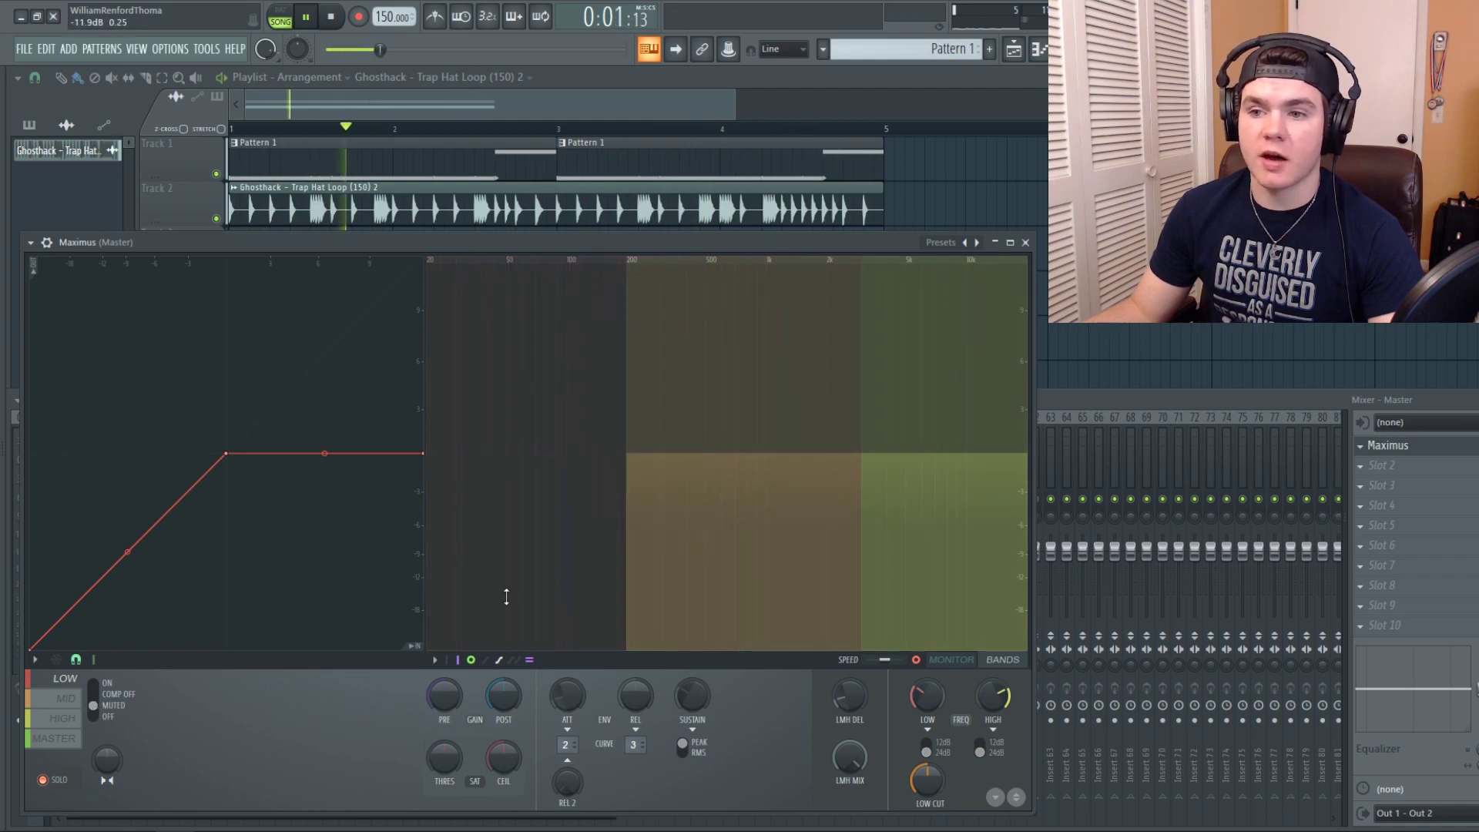
click(101, 717)
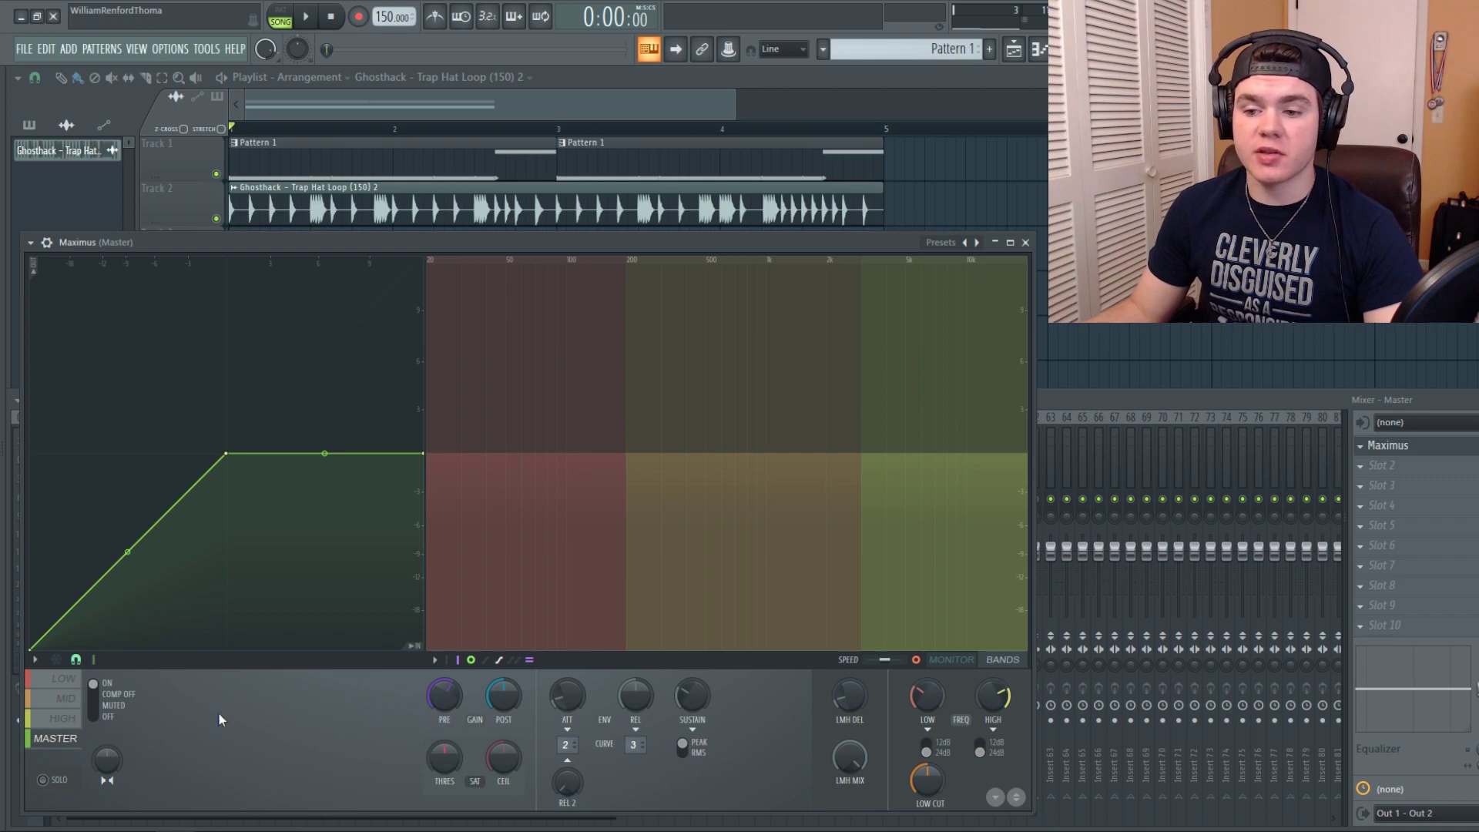
Examine the curves and settings of the high, mid, low and master sections one after another, ending on the master
click(67, 719)
click(67, 699)
click(64, 680)
click(65, 699)
click(63, 719)
click(62, 738)
click(61, 722)
click(65, 700)
click(65, 679)
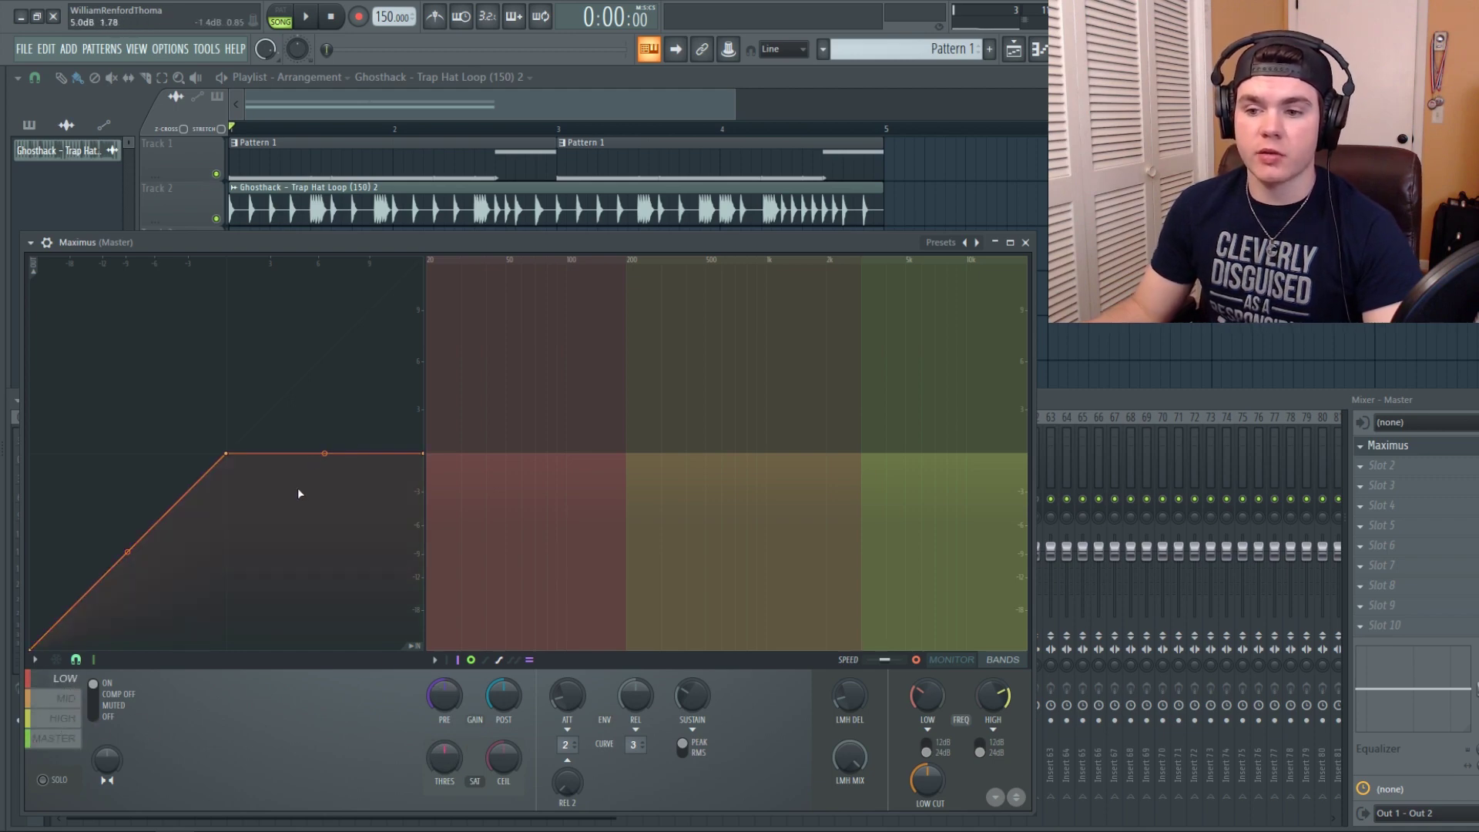
click(65, 699)
click(65, 719)
click(62, 738)
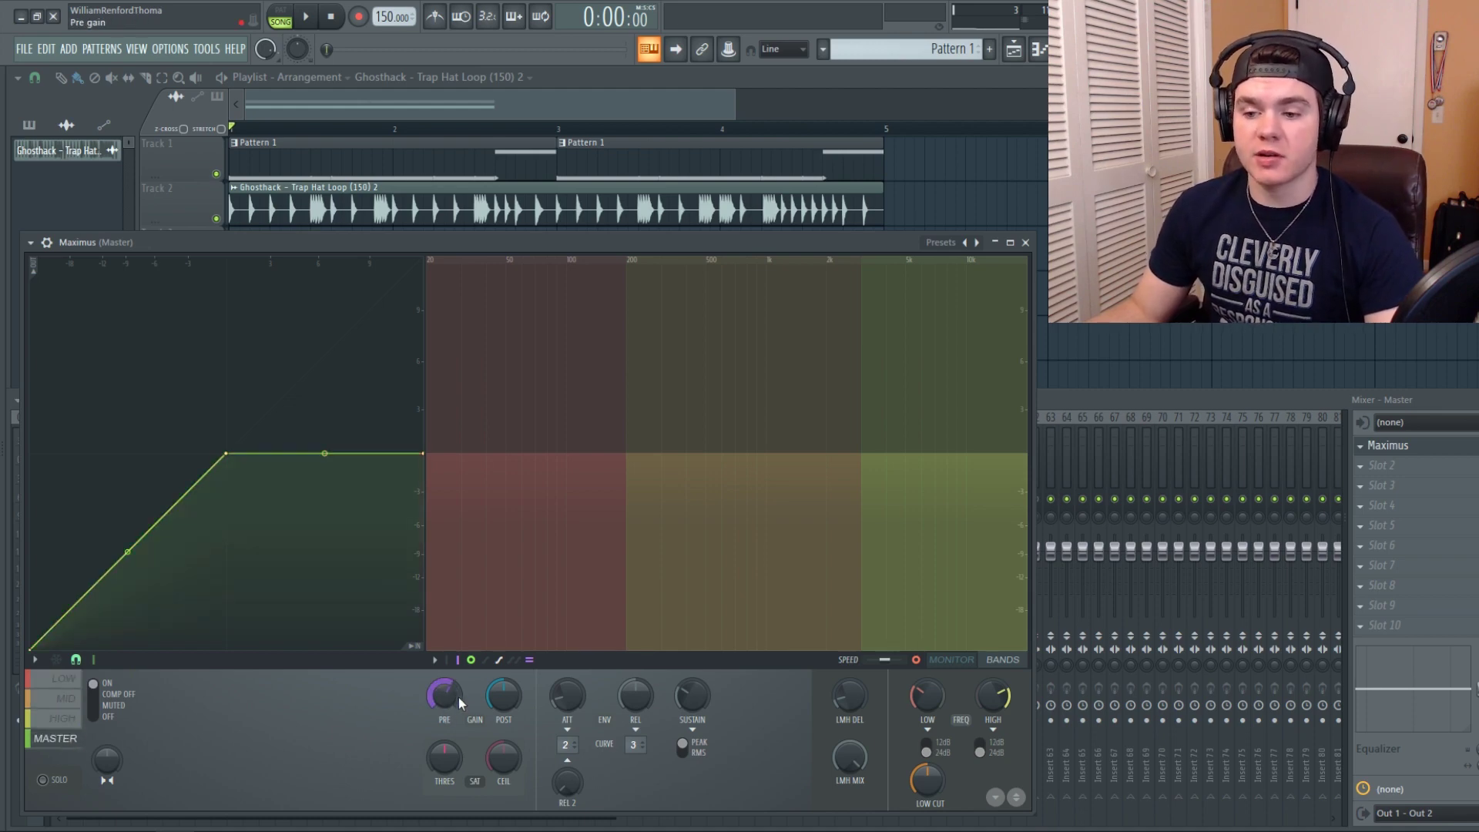
Audition the master's pre gain control while the song plays, and reset the pre gain to its default
key(space)
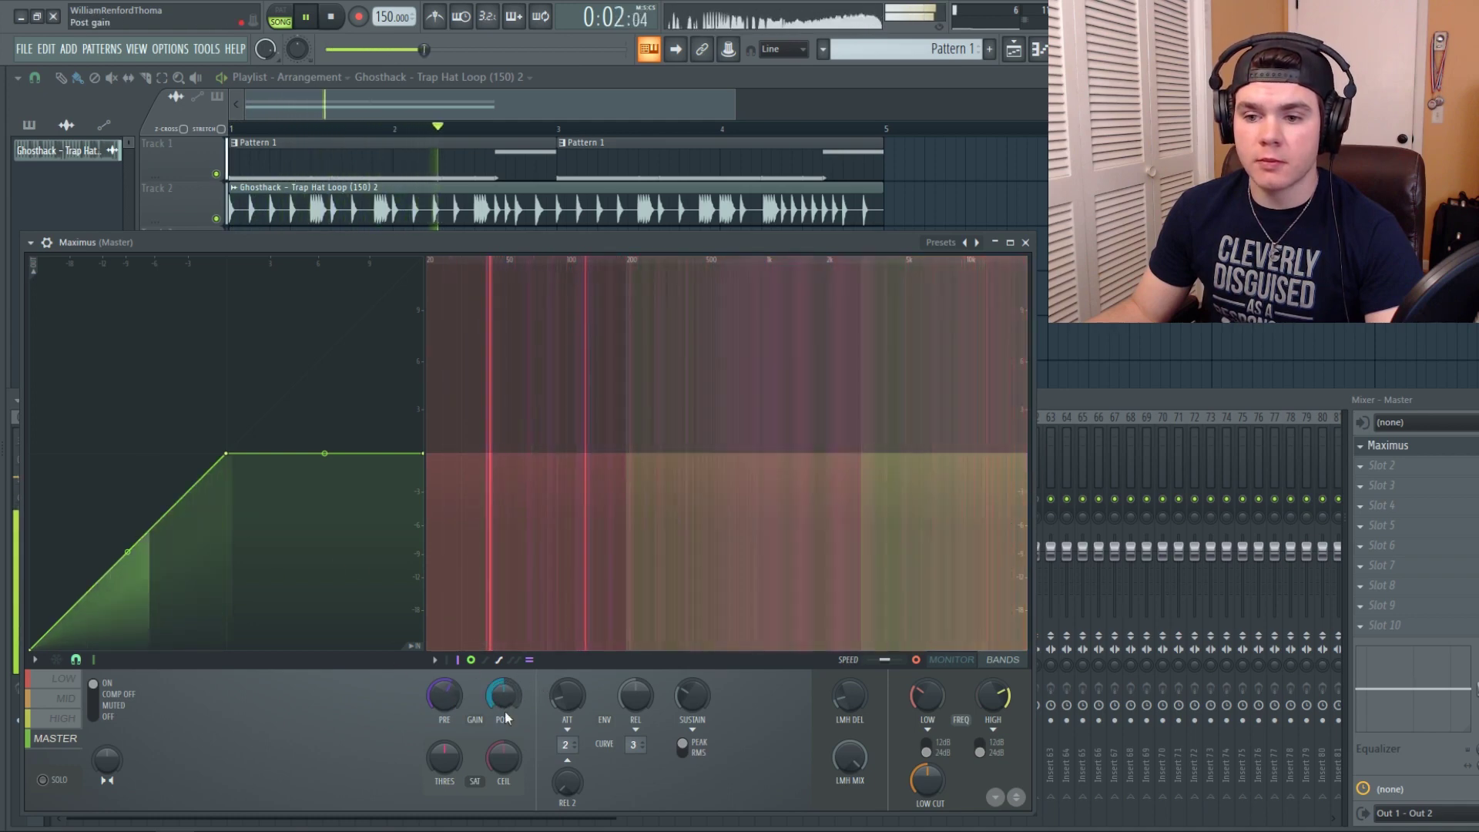
key(space)
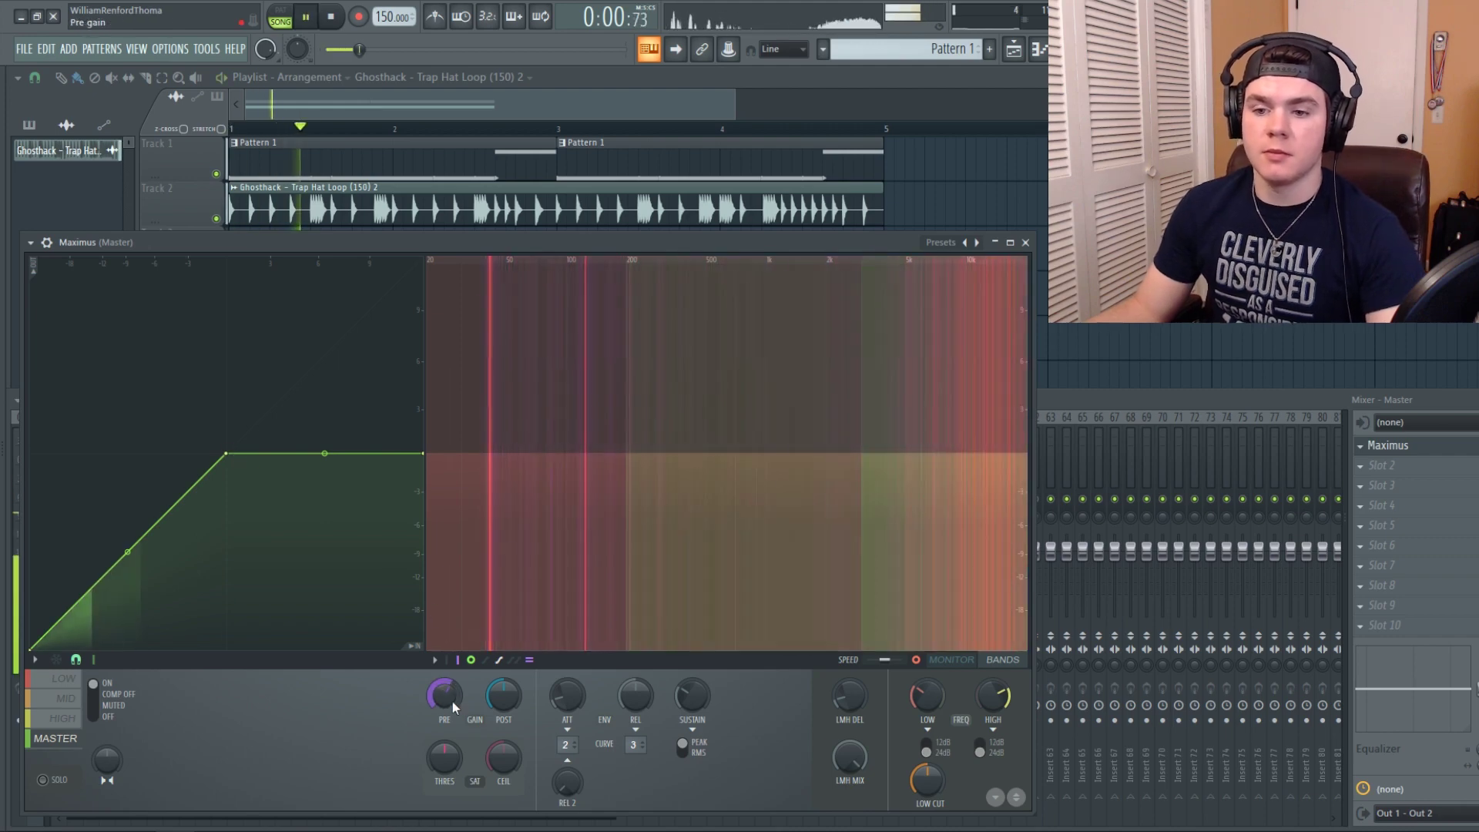
key(space)
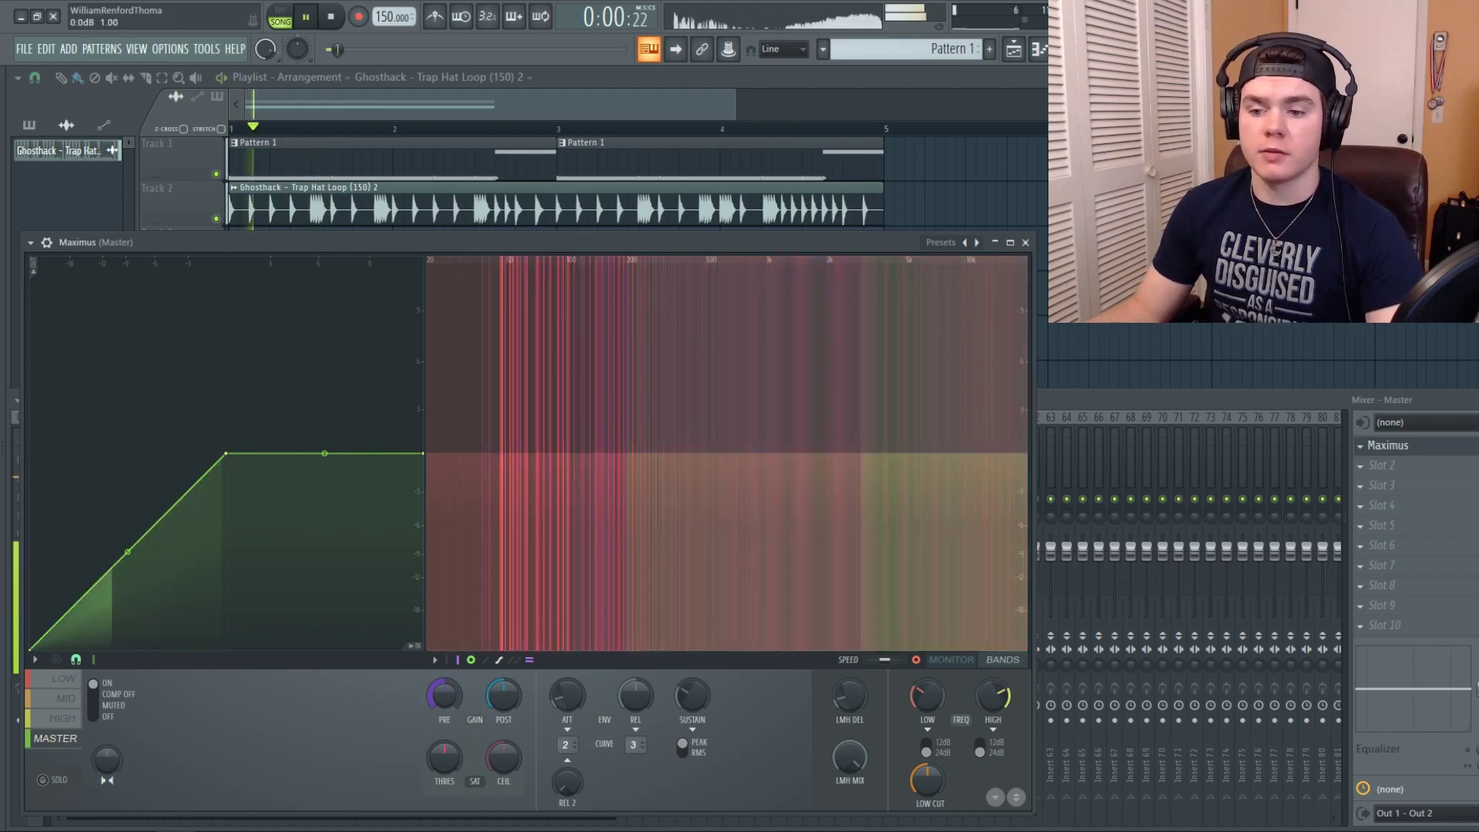
key(space)
right_click(445, 694)
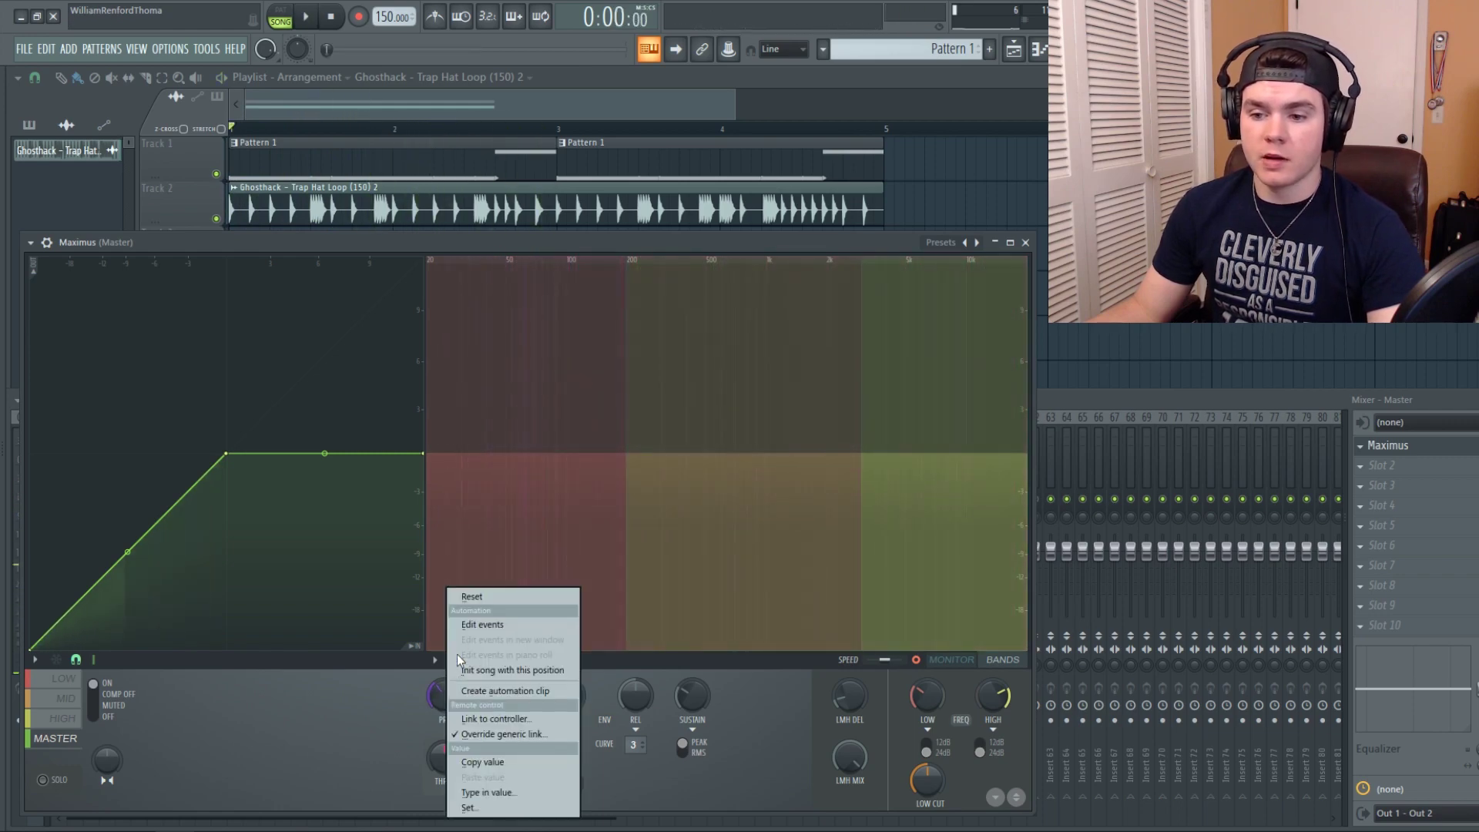
click(458, 598)
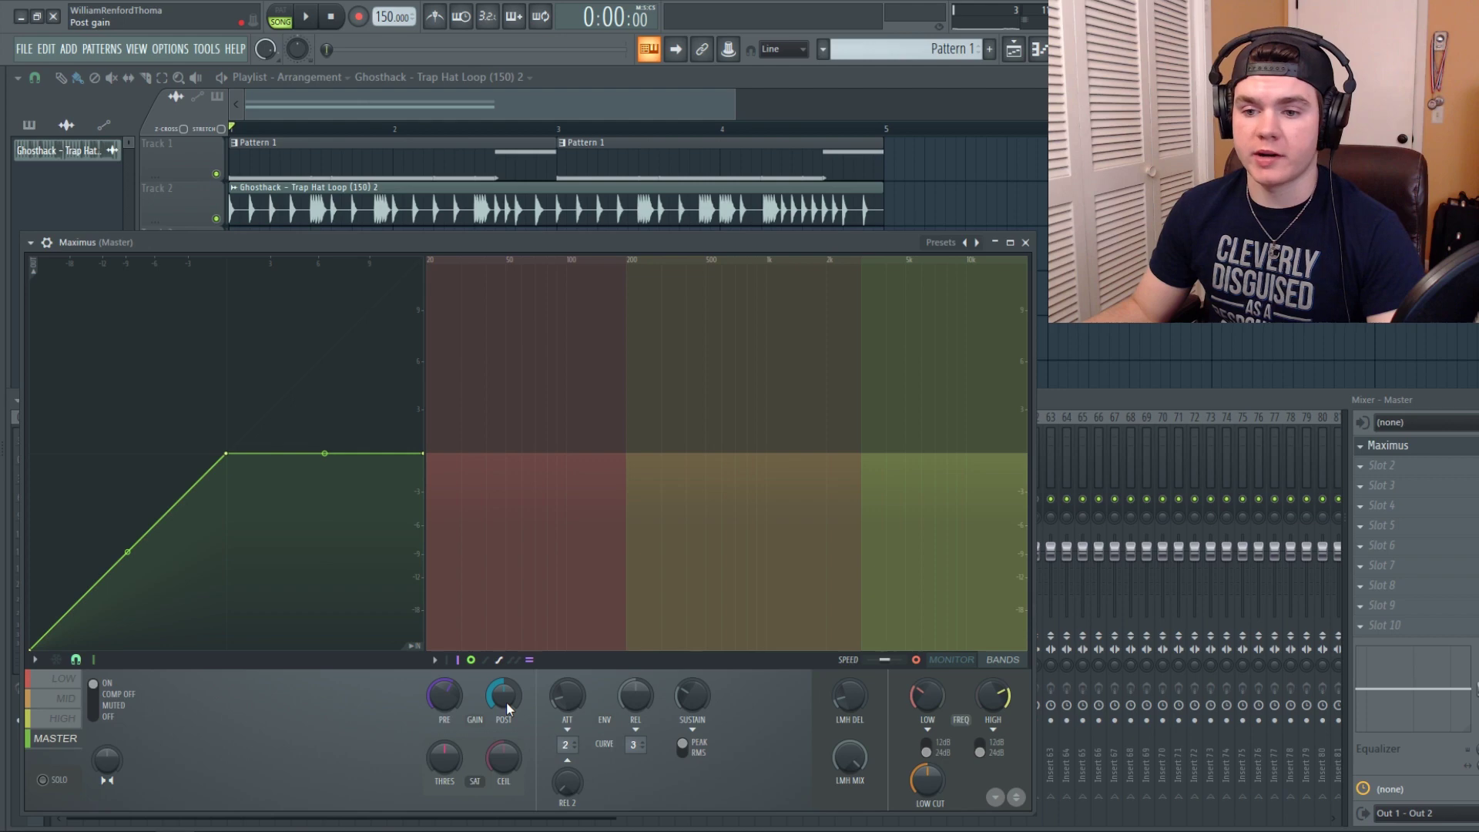
Audition the master's post gain while the song plays, raising it and bringing it back down near its default
key(space)
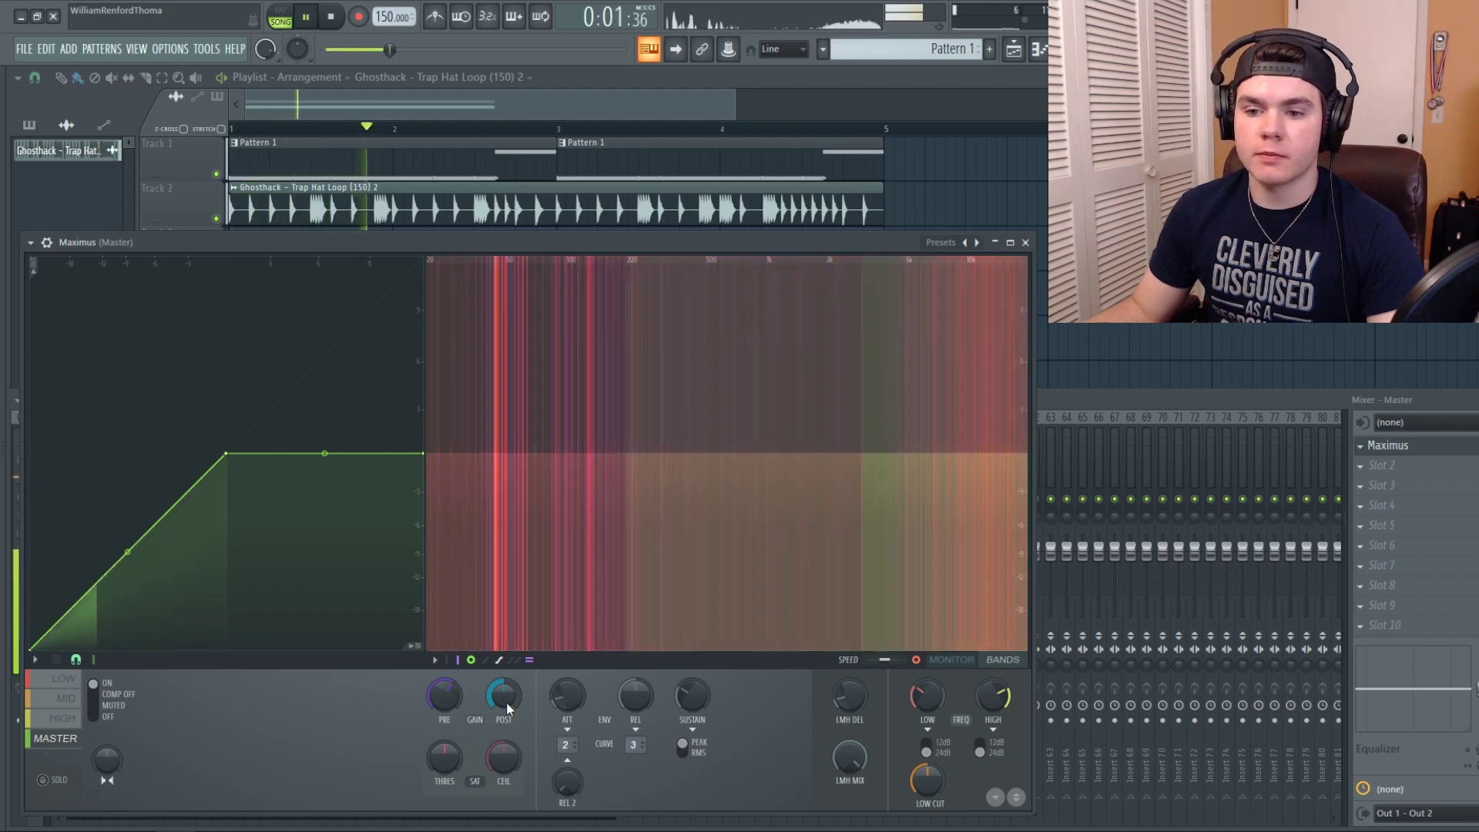
key(space)
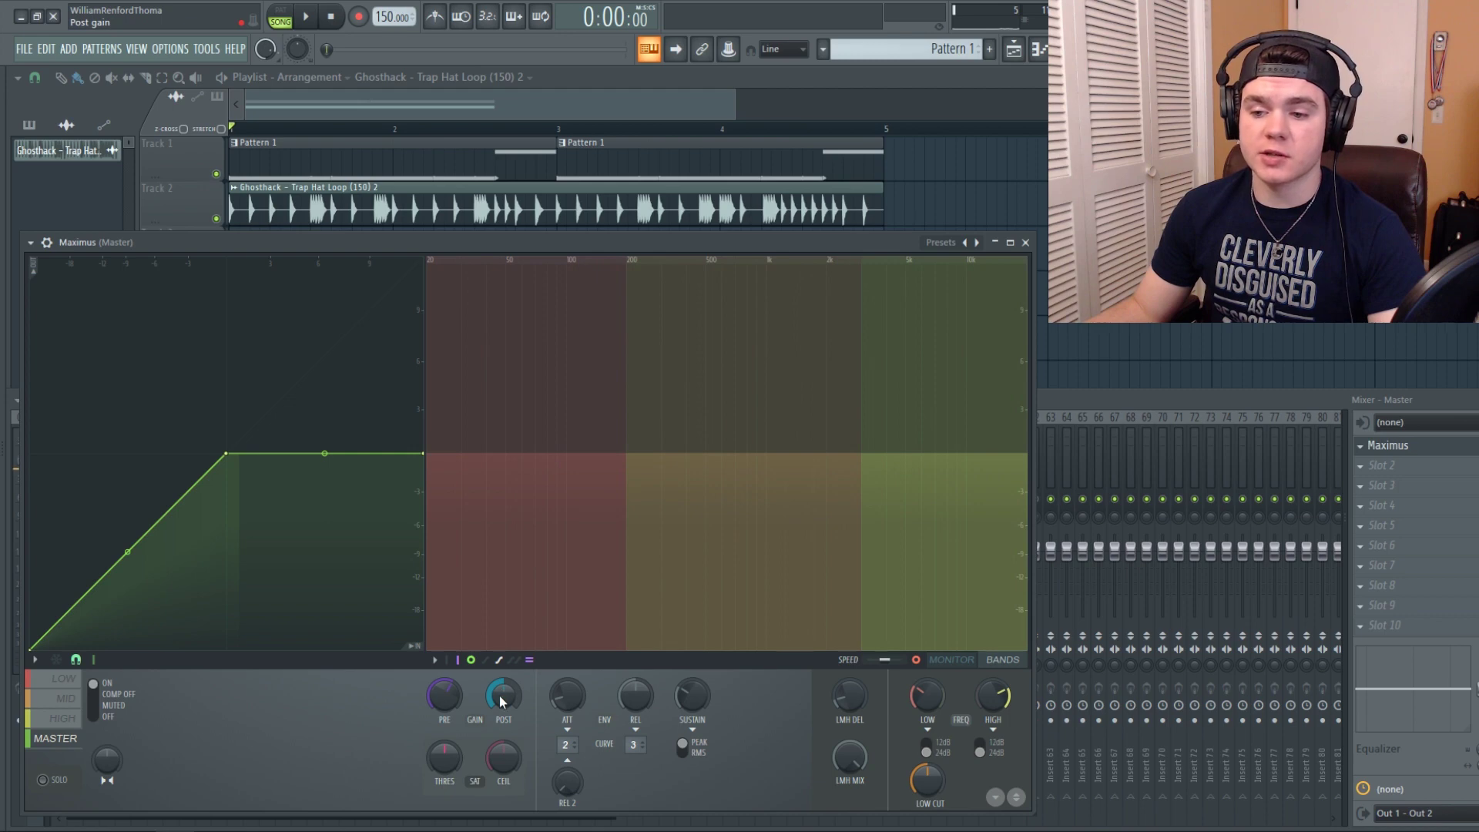
key(space)
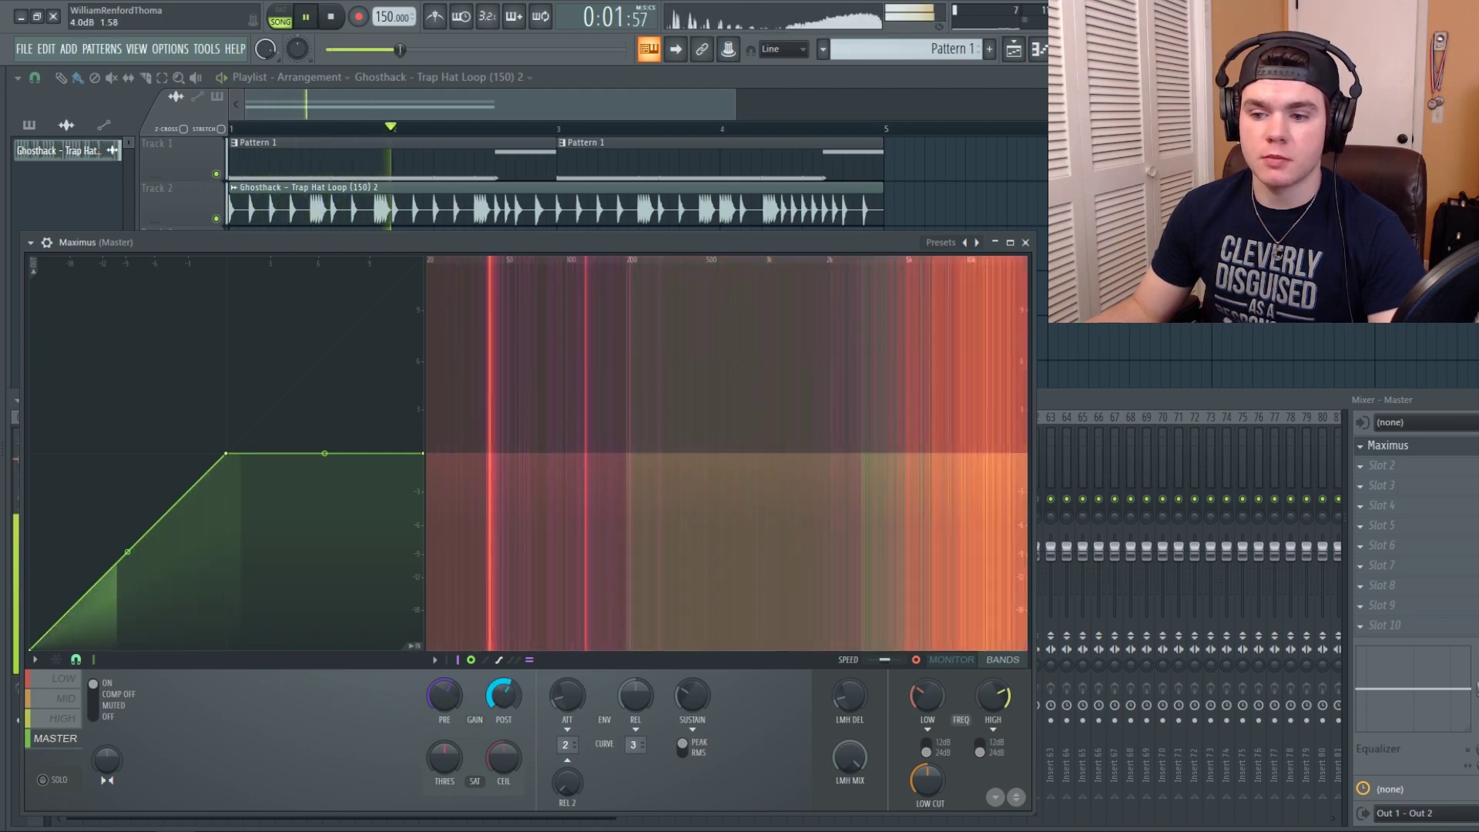
key(space)
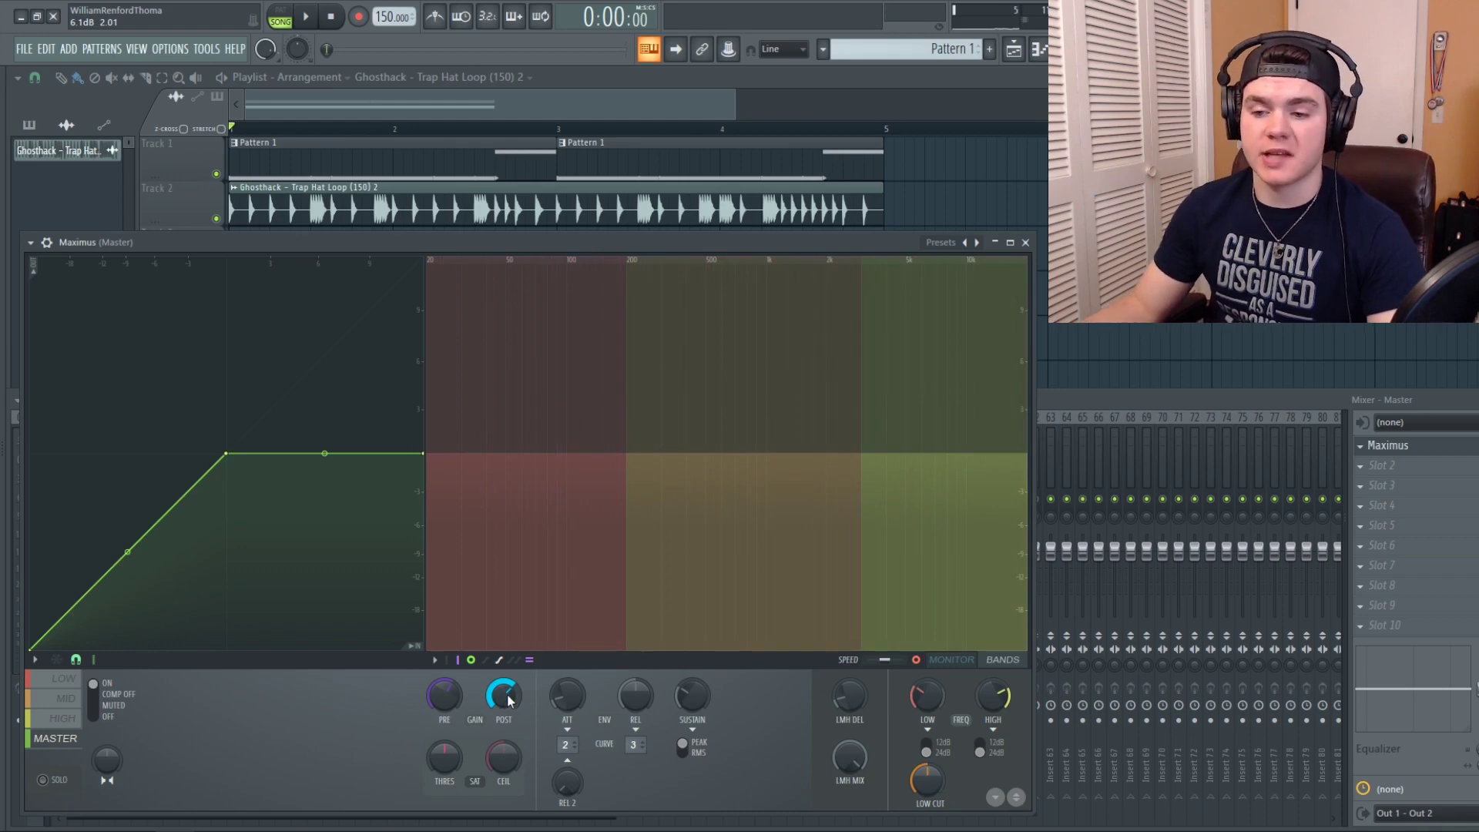
key(space)
drag(508, 701, 508, 764)
key(space)
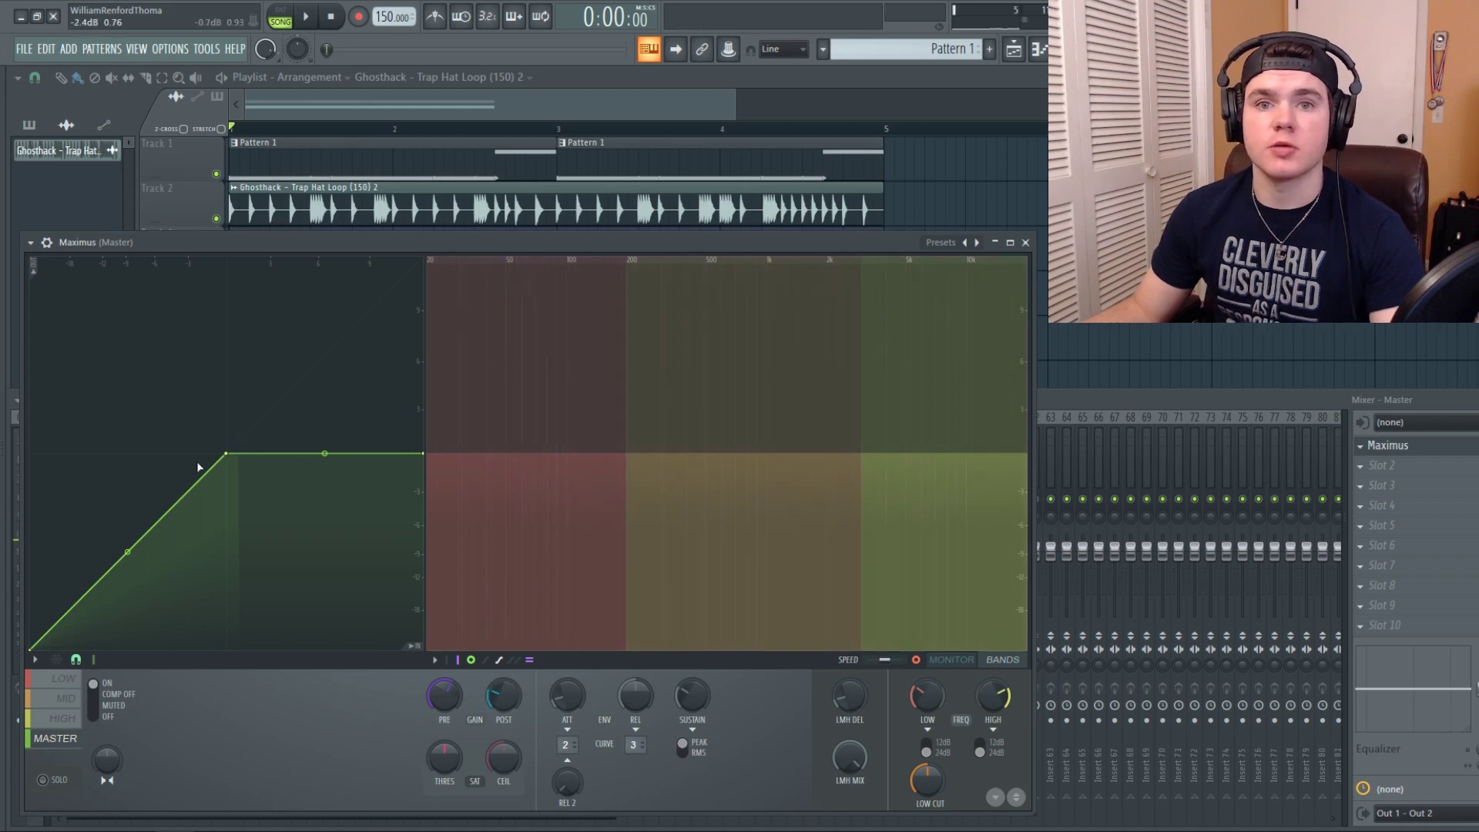
Switch to the high band, lower its pre gain while the song plays, and reset that pre gain to its default
click(63, 718)
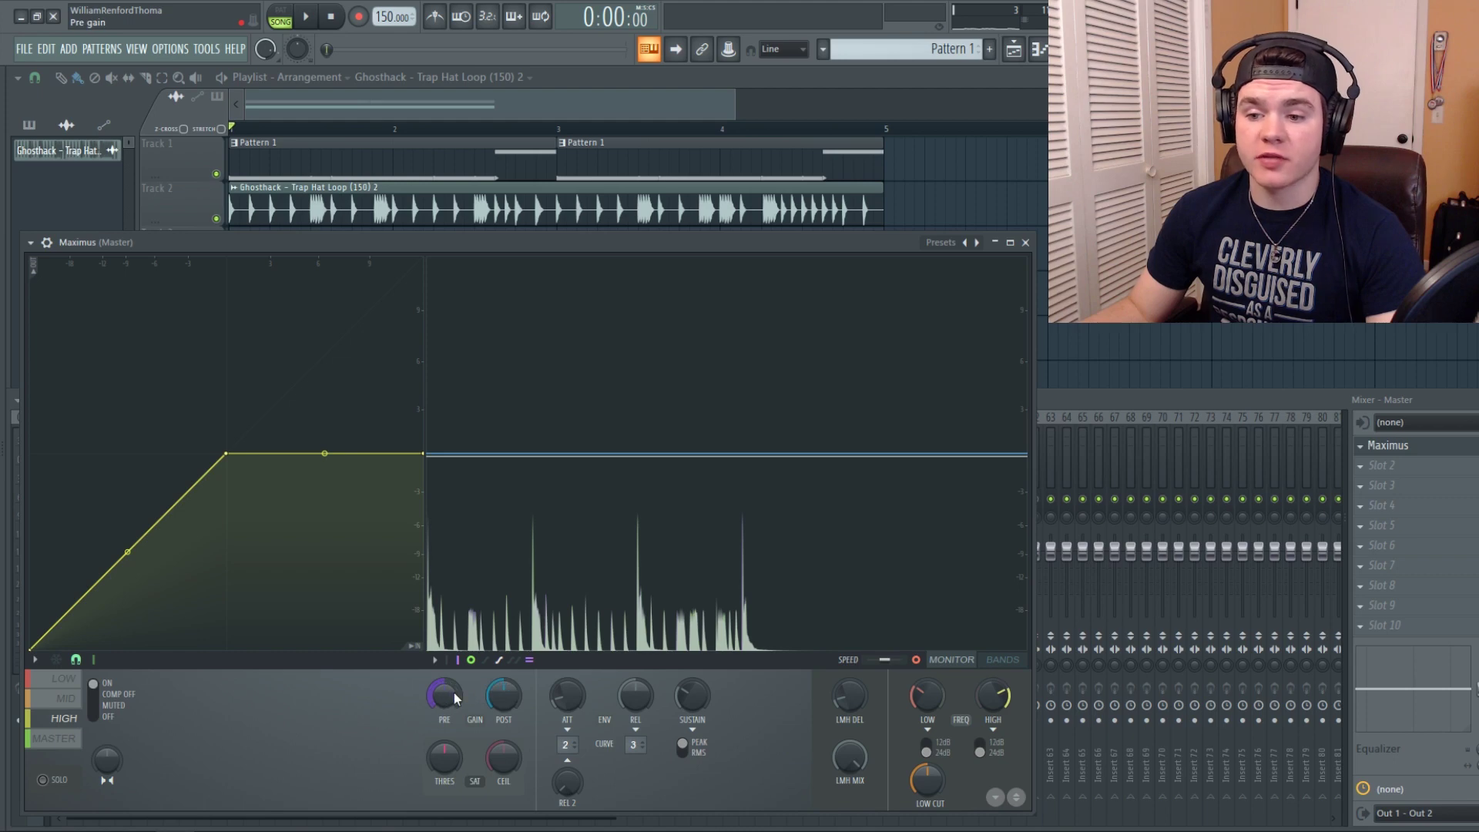
key(space)
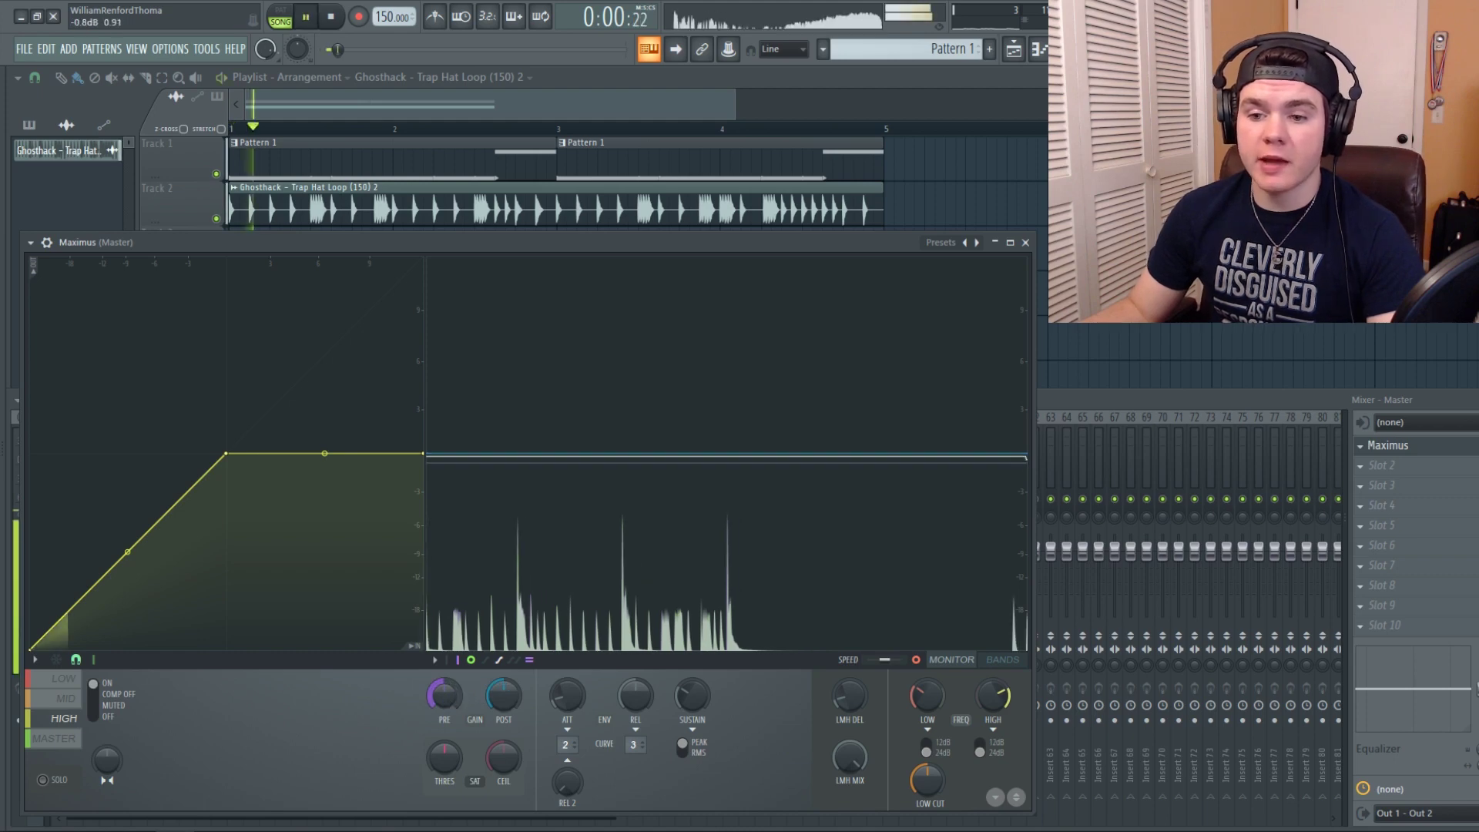
drag(445, 695, 445, 716)
key(space)
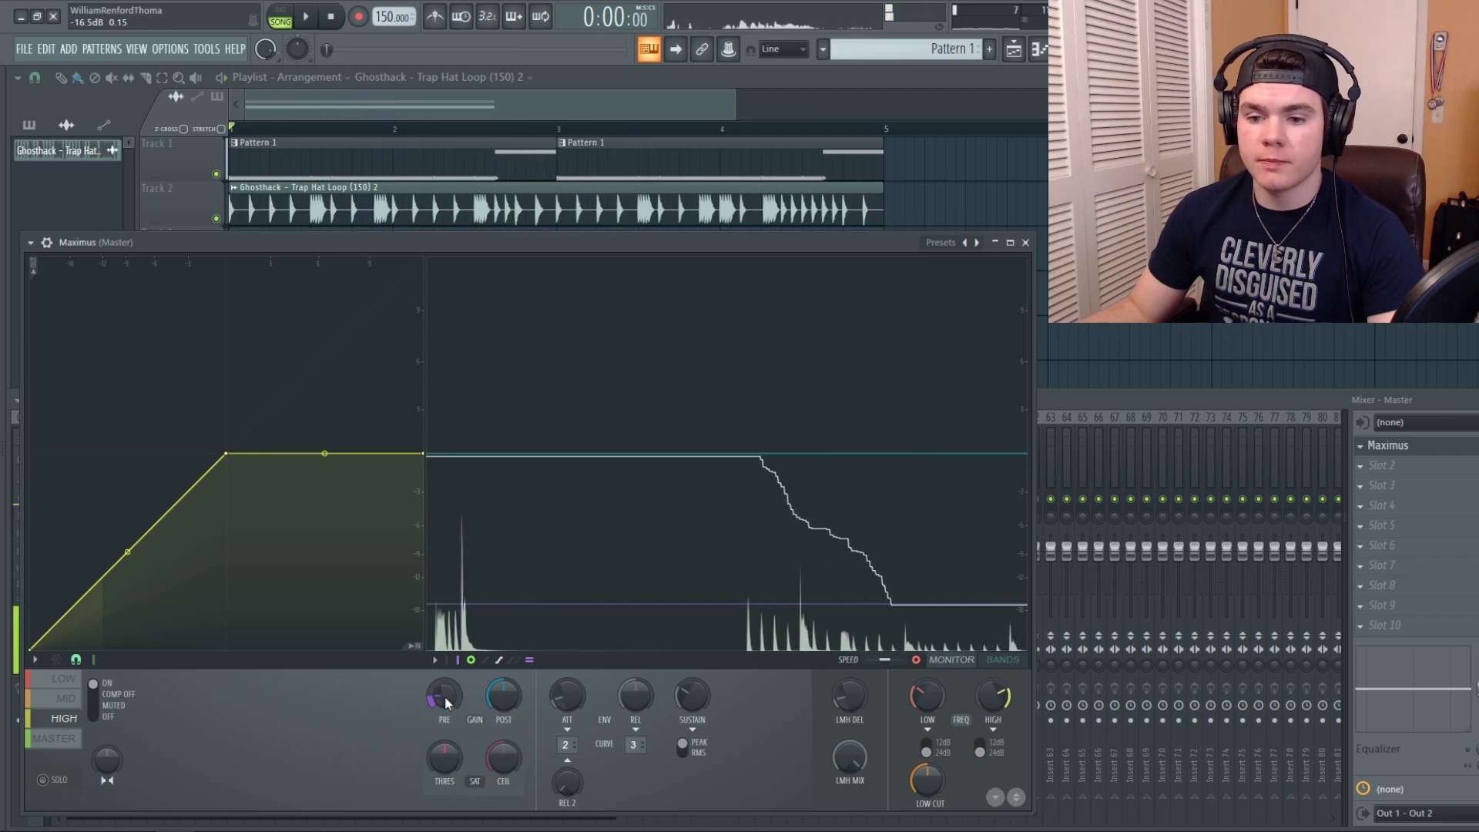
right_click(445, 695)
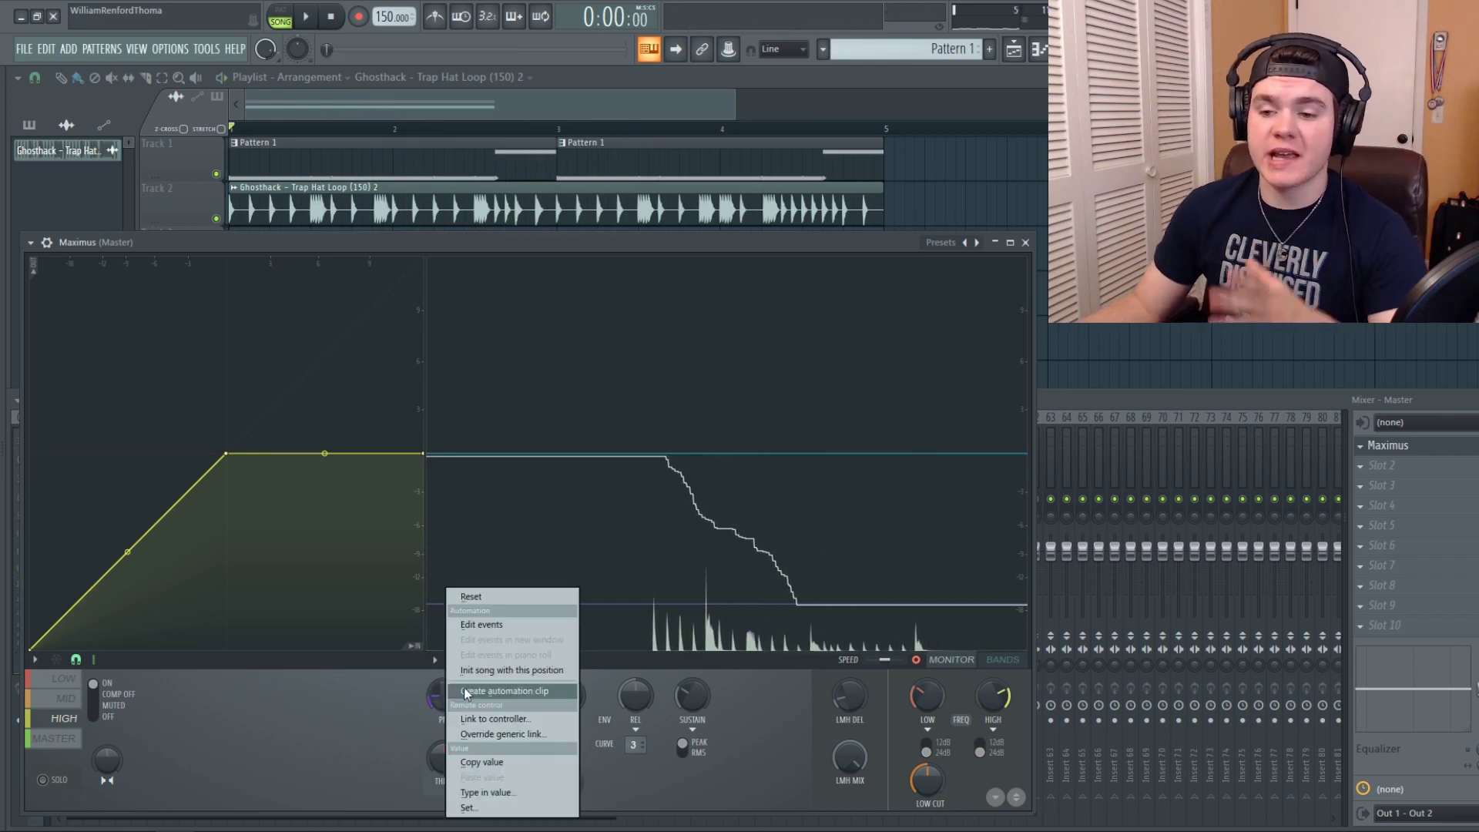
click(499, 598)
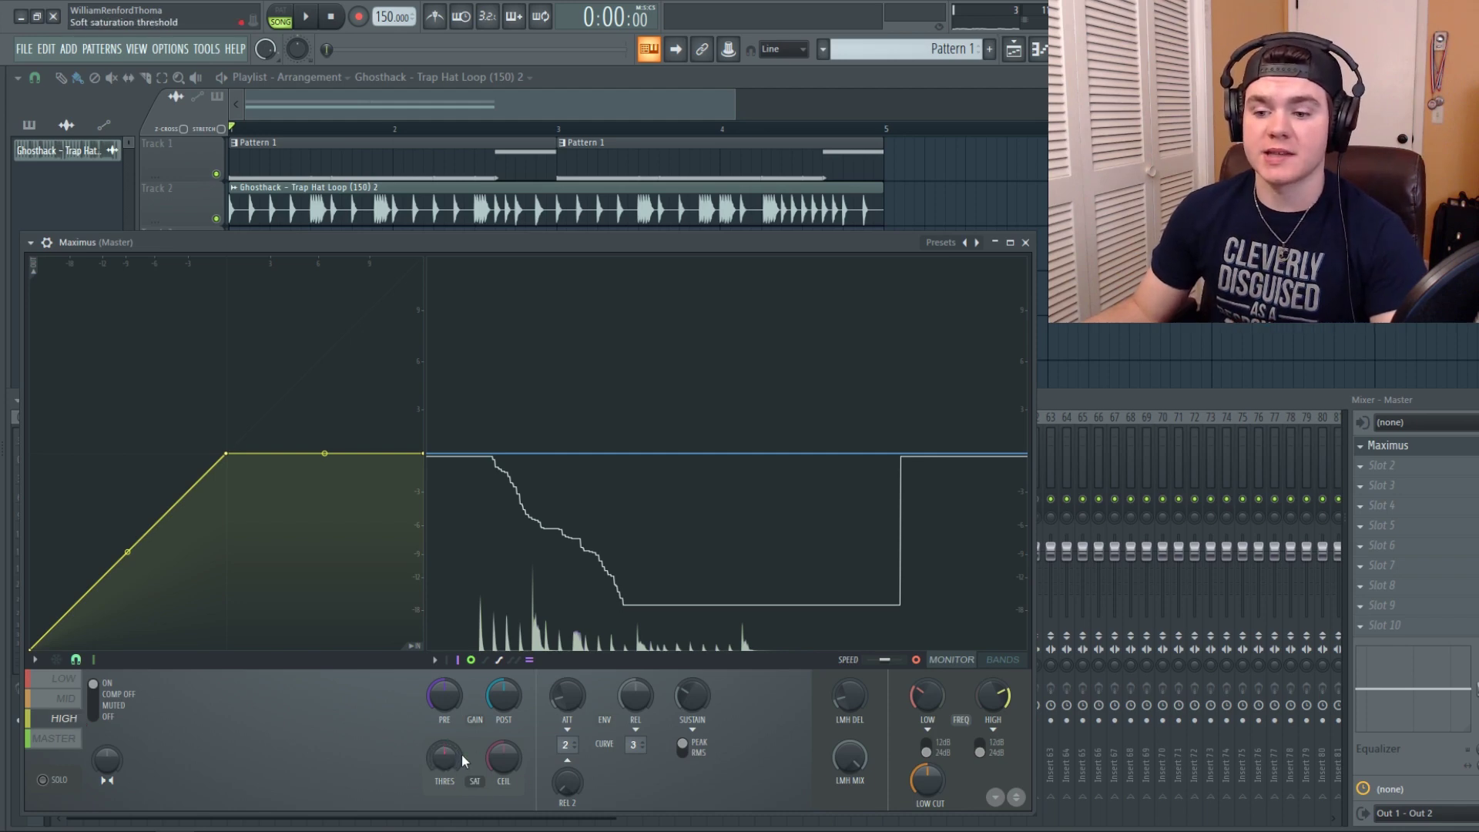
Return to the master and raise the last point of its compression curve to an output of about 6.4 dB
click(60, 738)
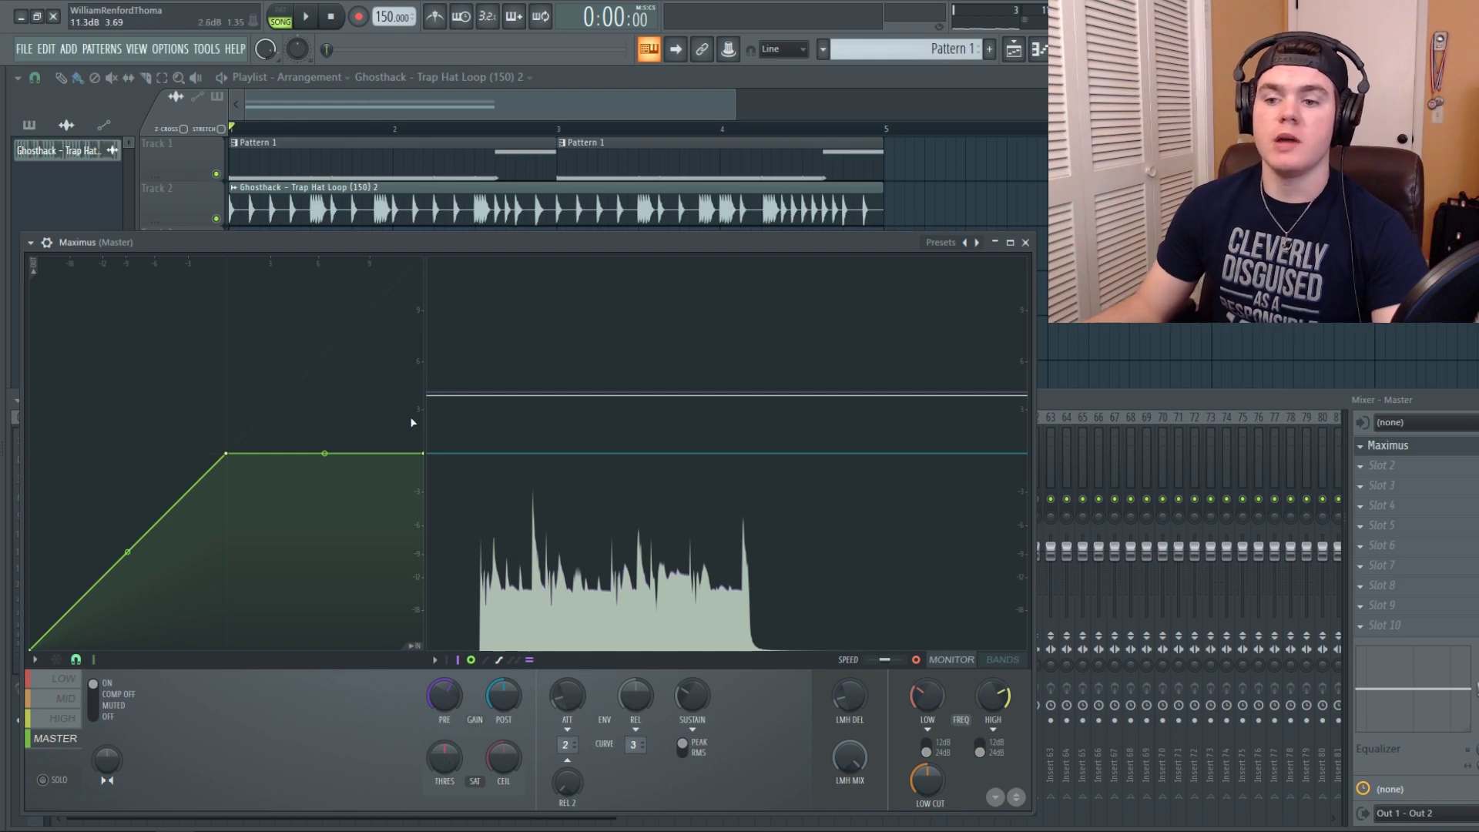
drag(422, 452, 400, 379)
right_click(326, 387)
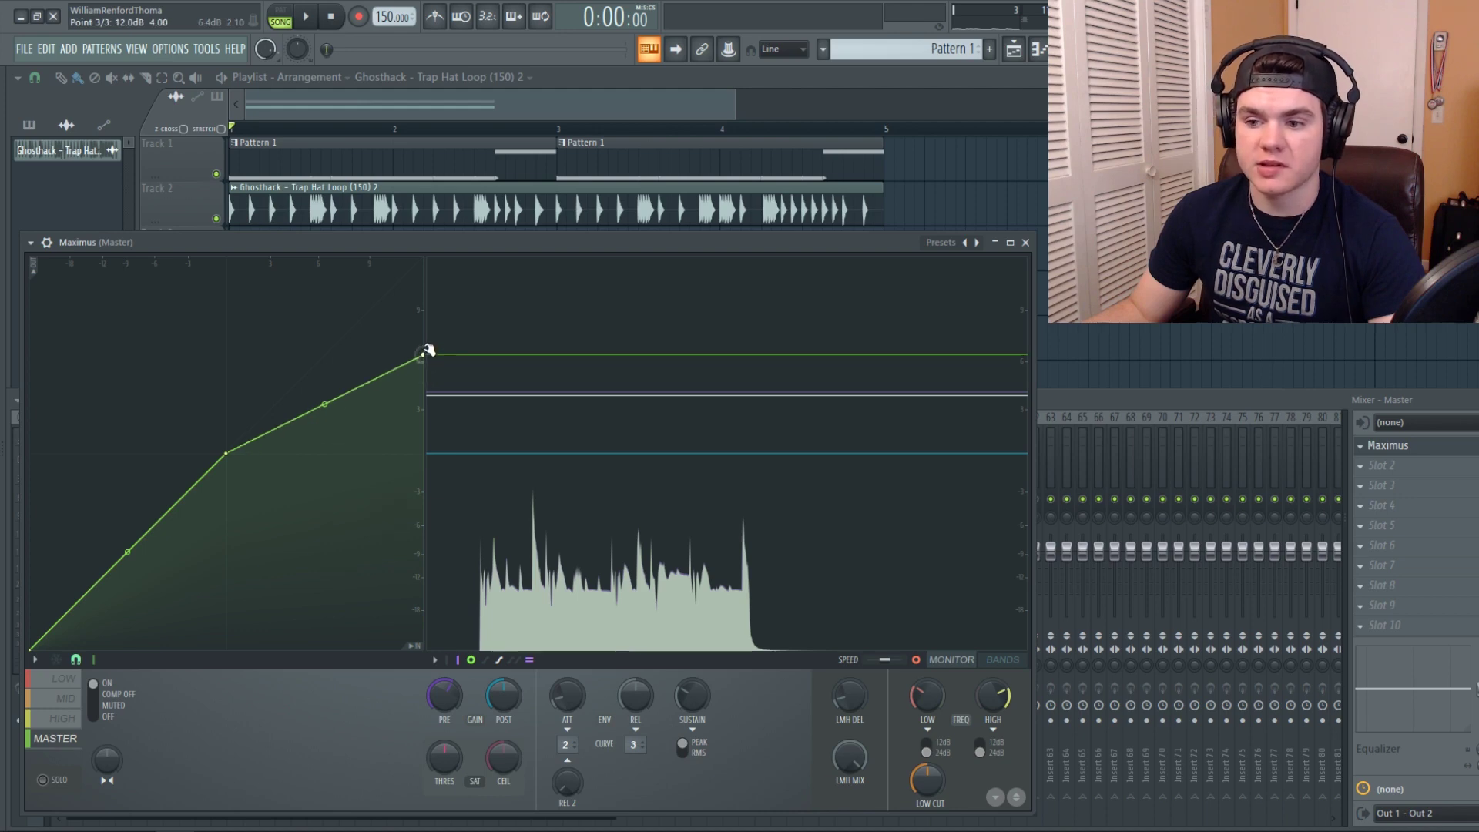
mouse_move(428, 371)
mouse_down()
mouse_move(413, 308)
mouse_move(416, 356)
mouse_up()
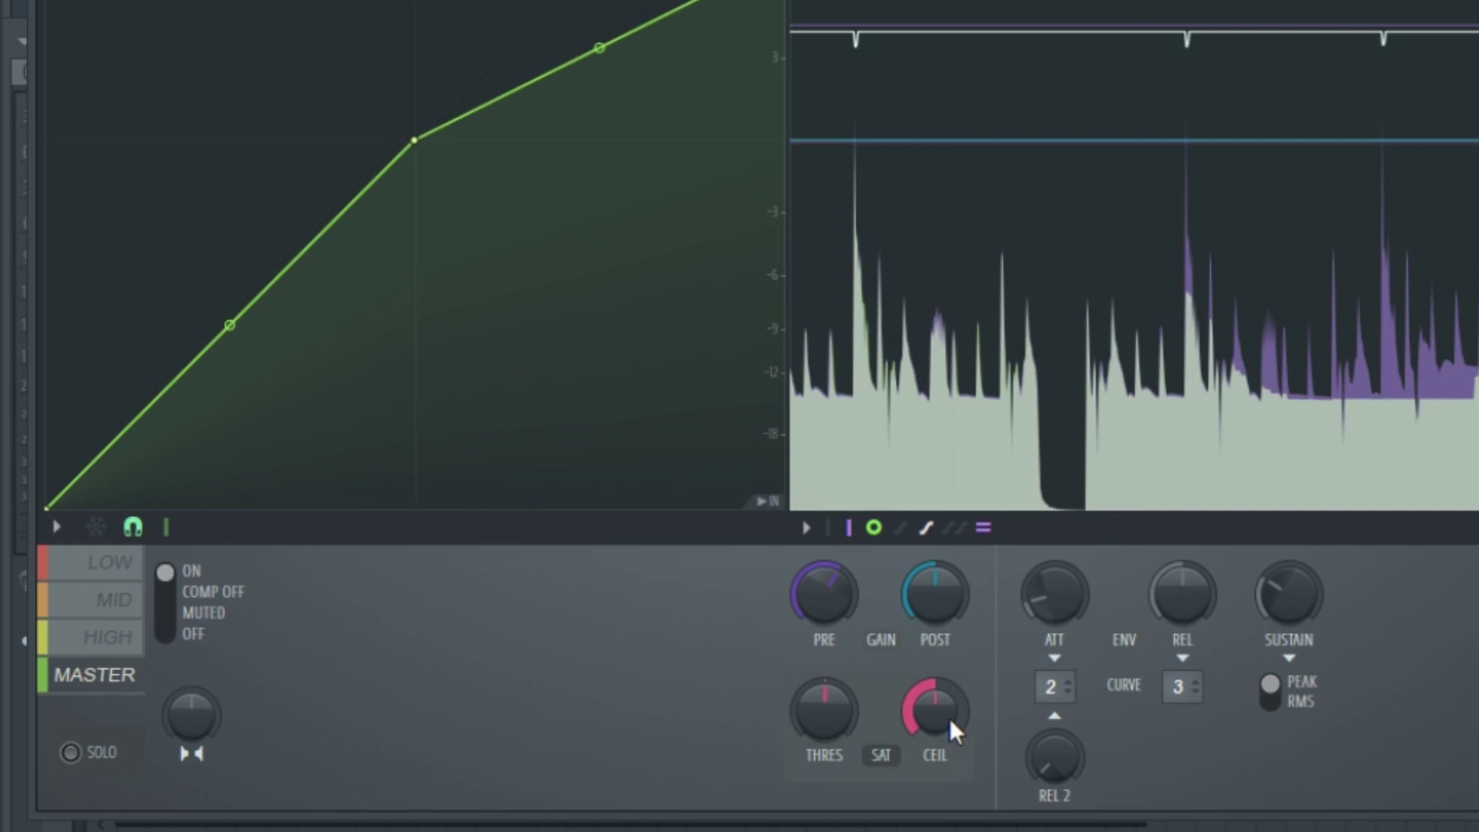
Audition a lower saturation ceiling on the master by reducing it well below its default while the song plays
key(space)
drag(950, 720, 950, 815)
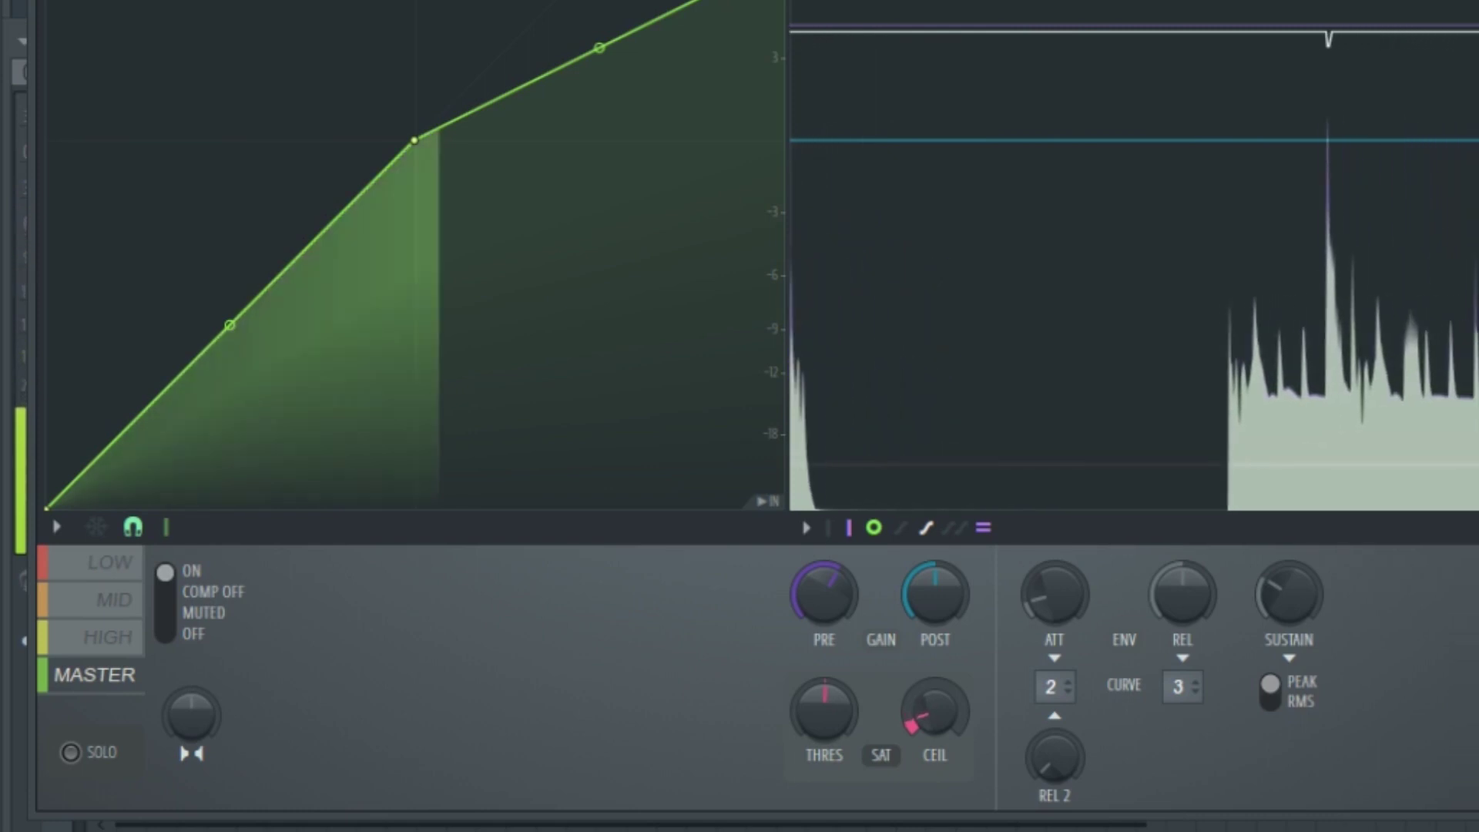
right_click(933, 721)
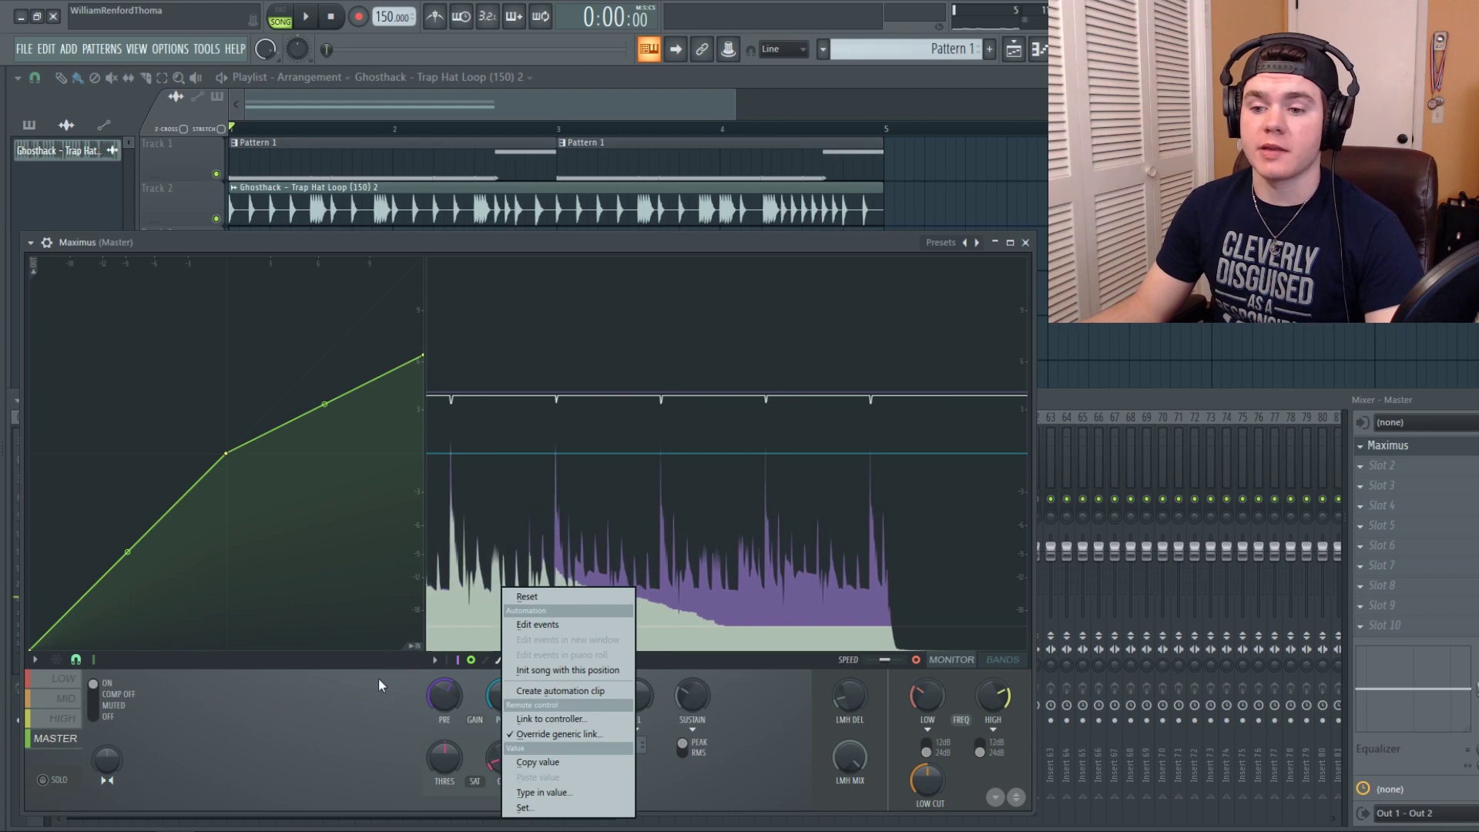
click(379, 676)
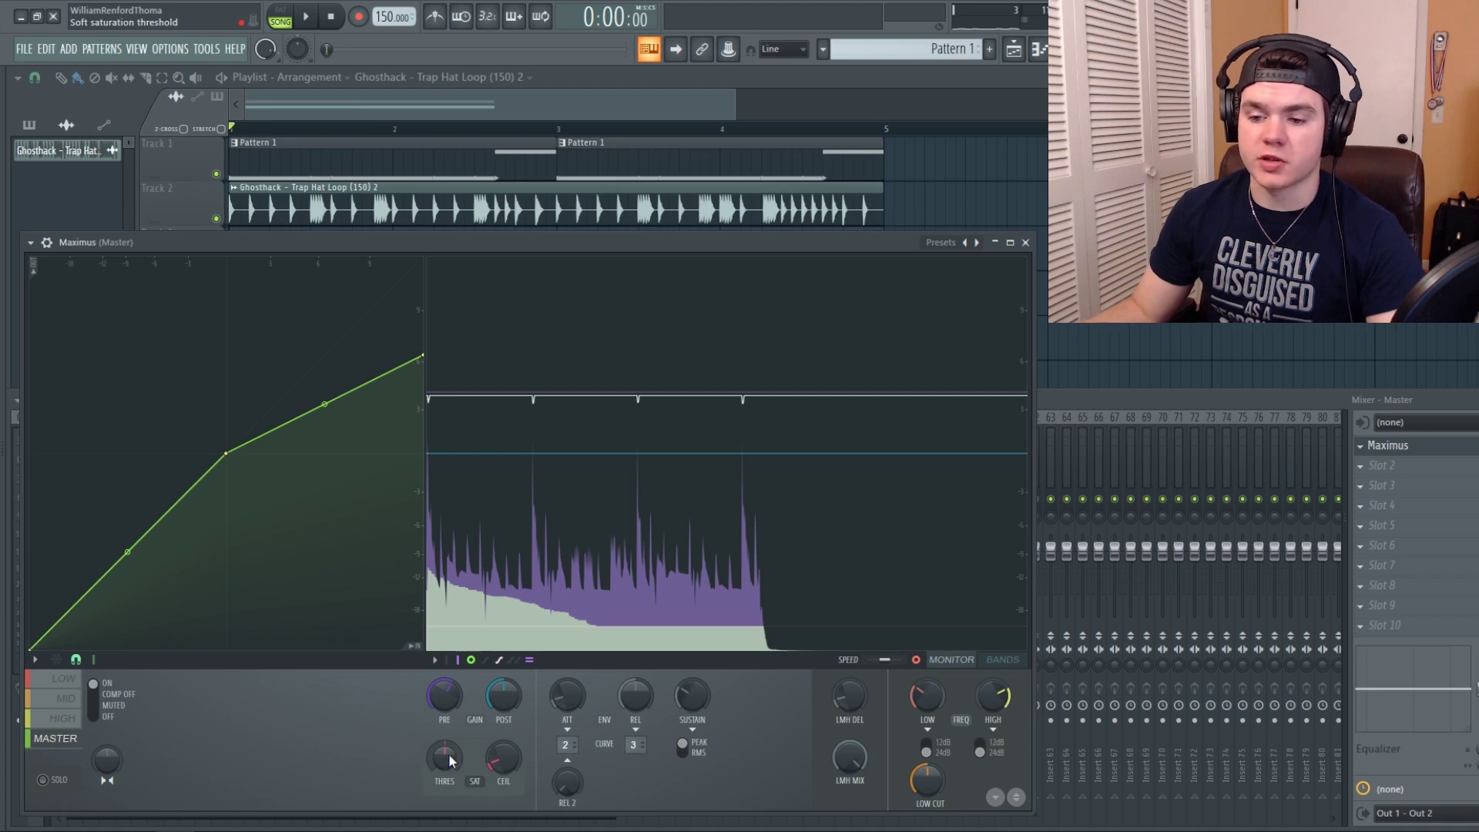
Audition the master's saturation threshold at about 56% while the song plays, and reset both the threshold and the ceiling
key(space)
drag(451, 761, 451, 718)
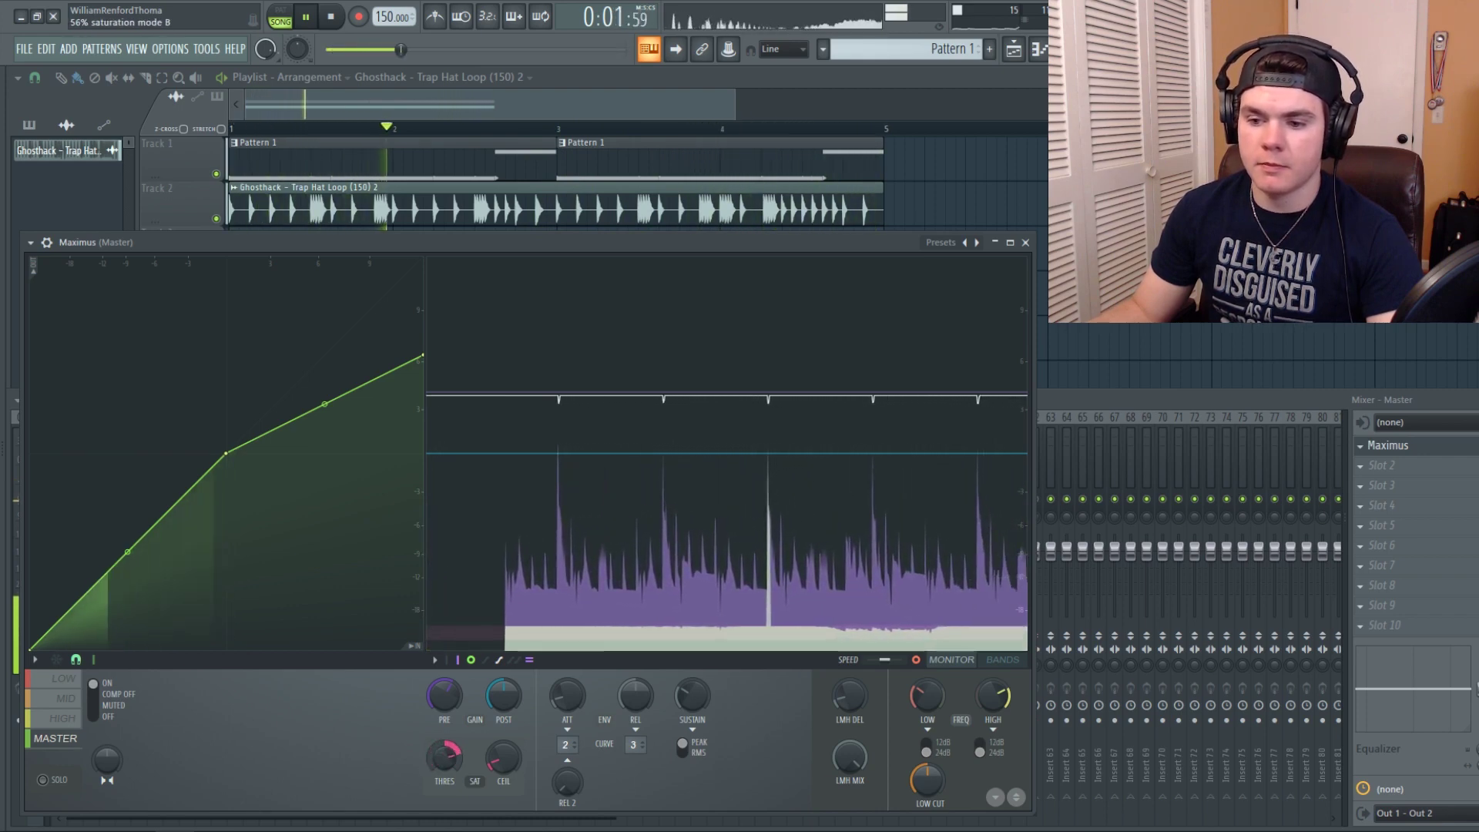
key(space)
right_click(450, 758)
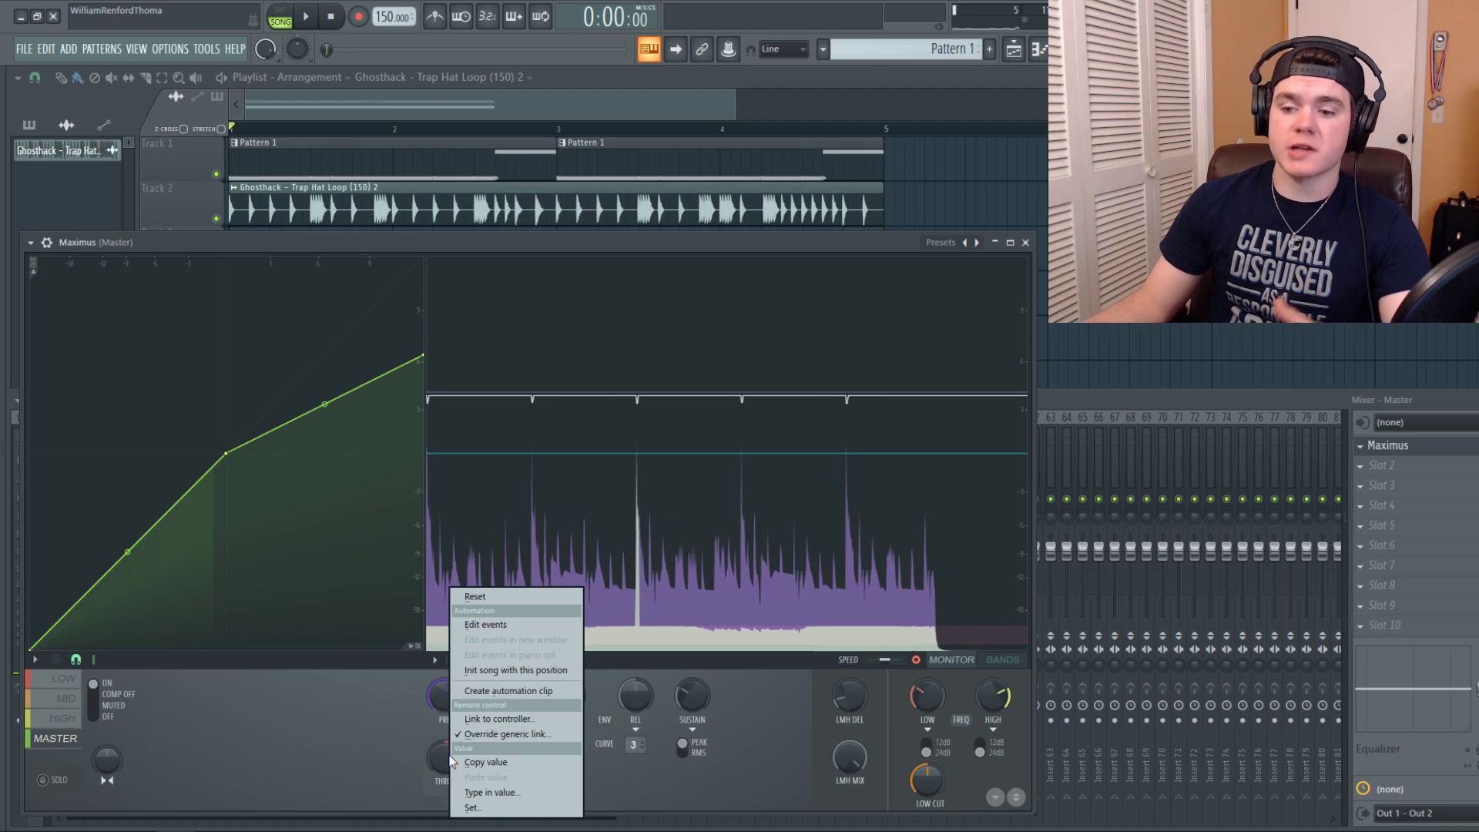
click(507, 600)
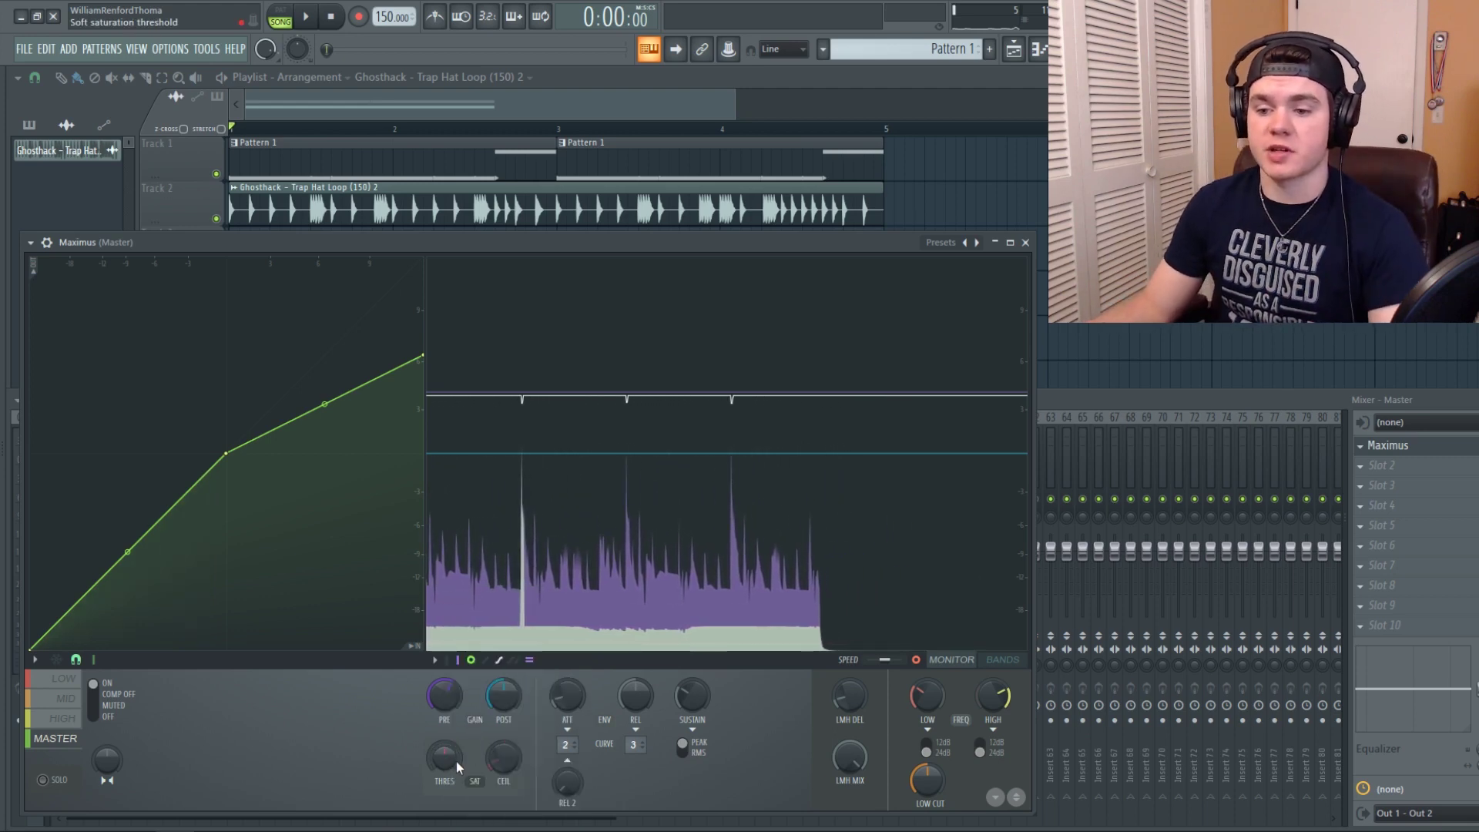
right_click(505, 759)
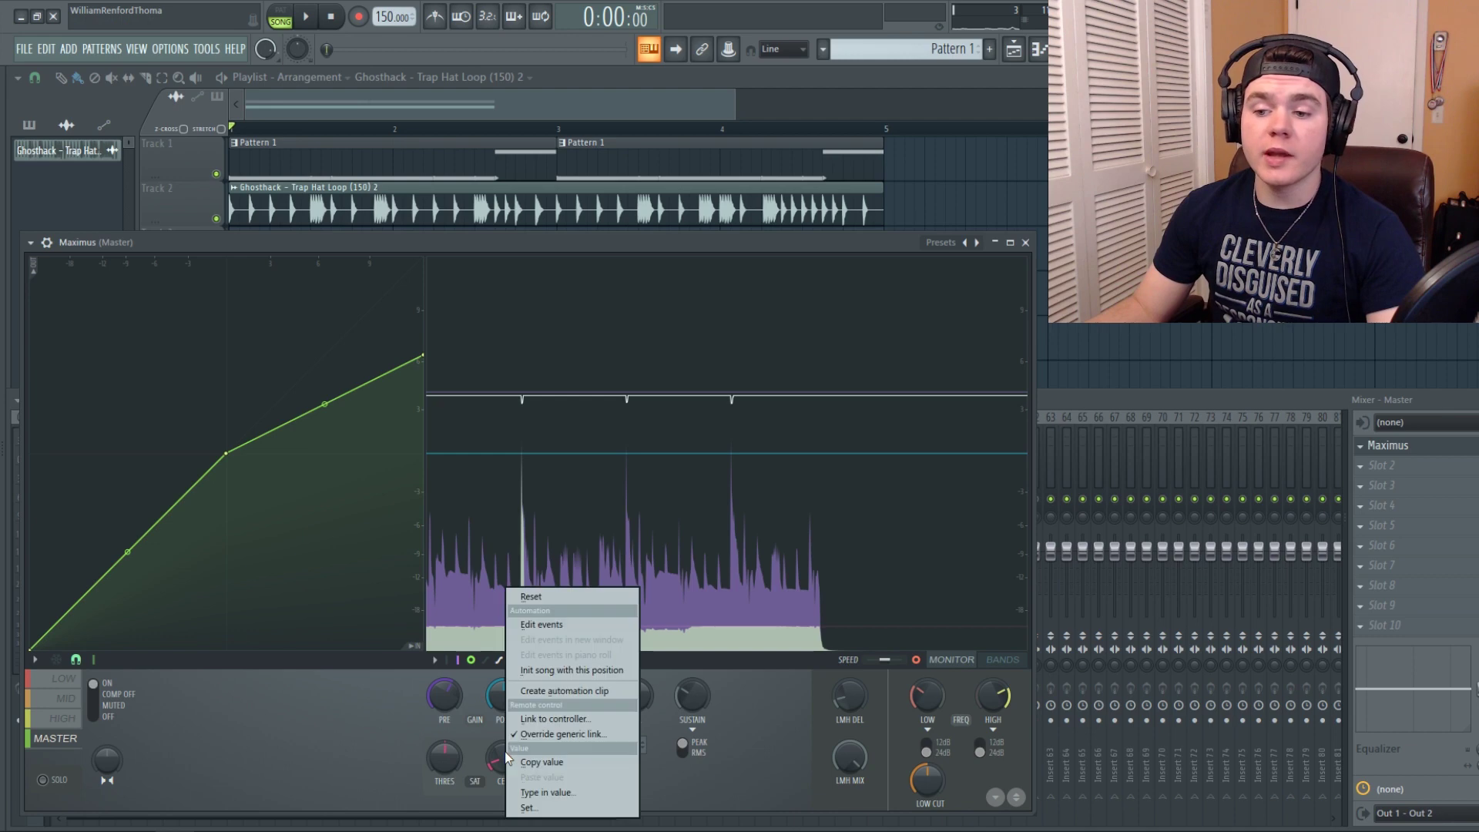
click(544, 596)
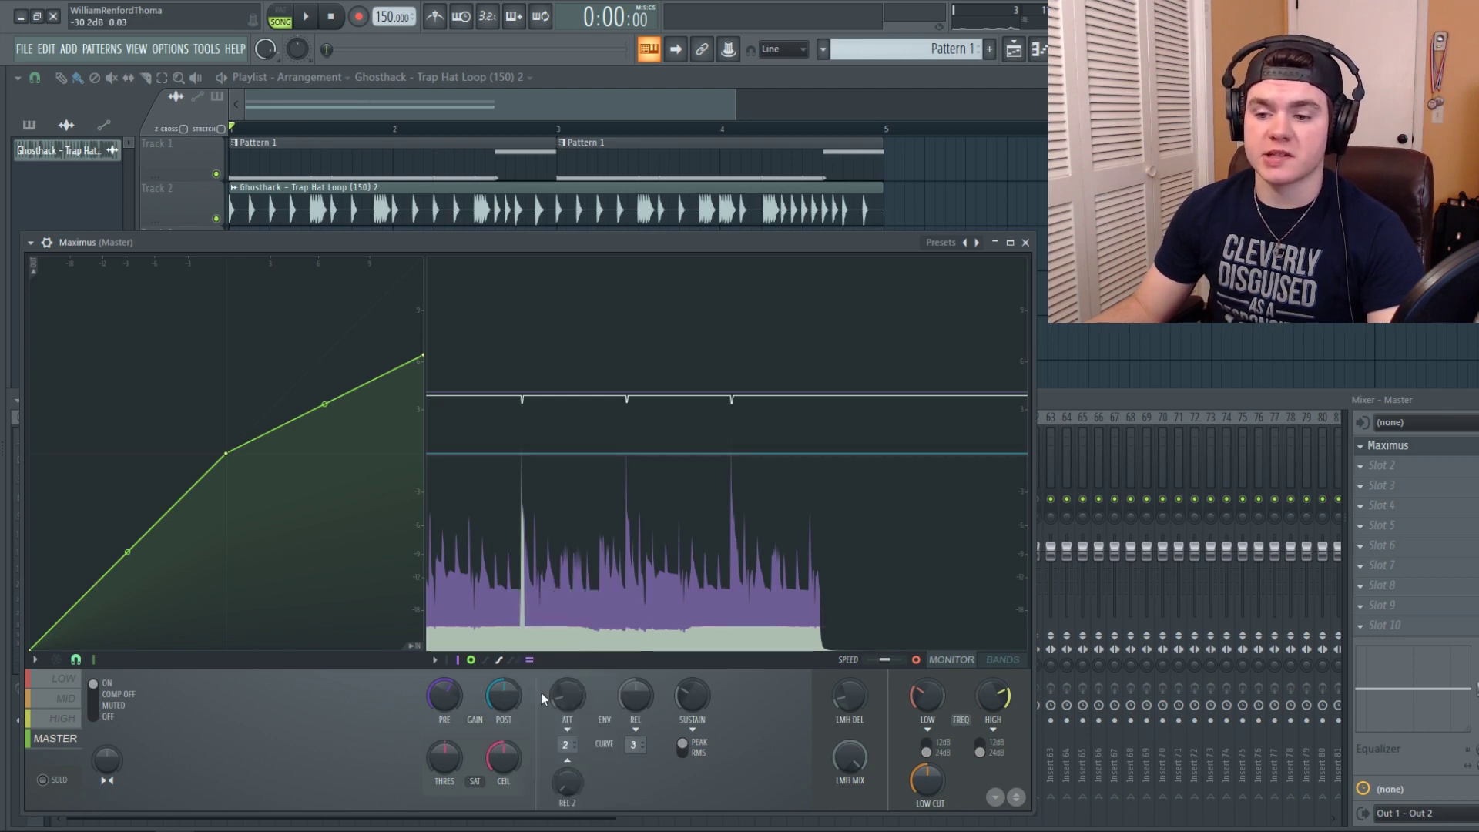
Raise the master curve's last point to maximum to form a straight diagonal, and increase the pre gain while the song plays
drag(421, 357, 431, 260)
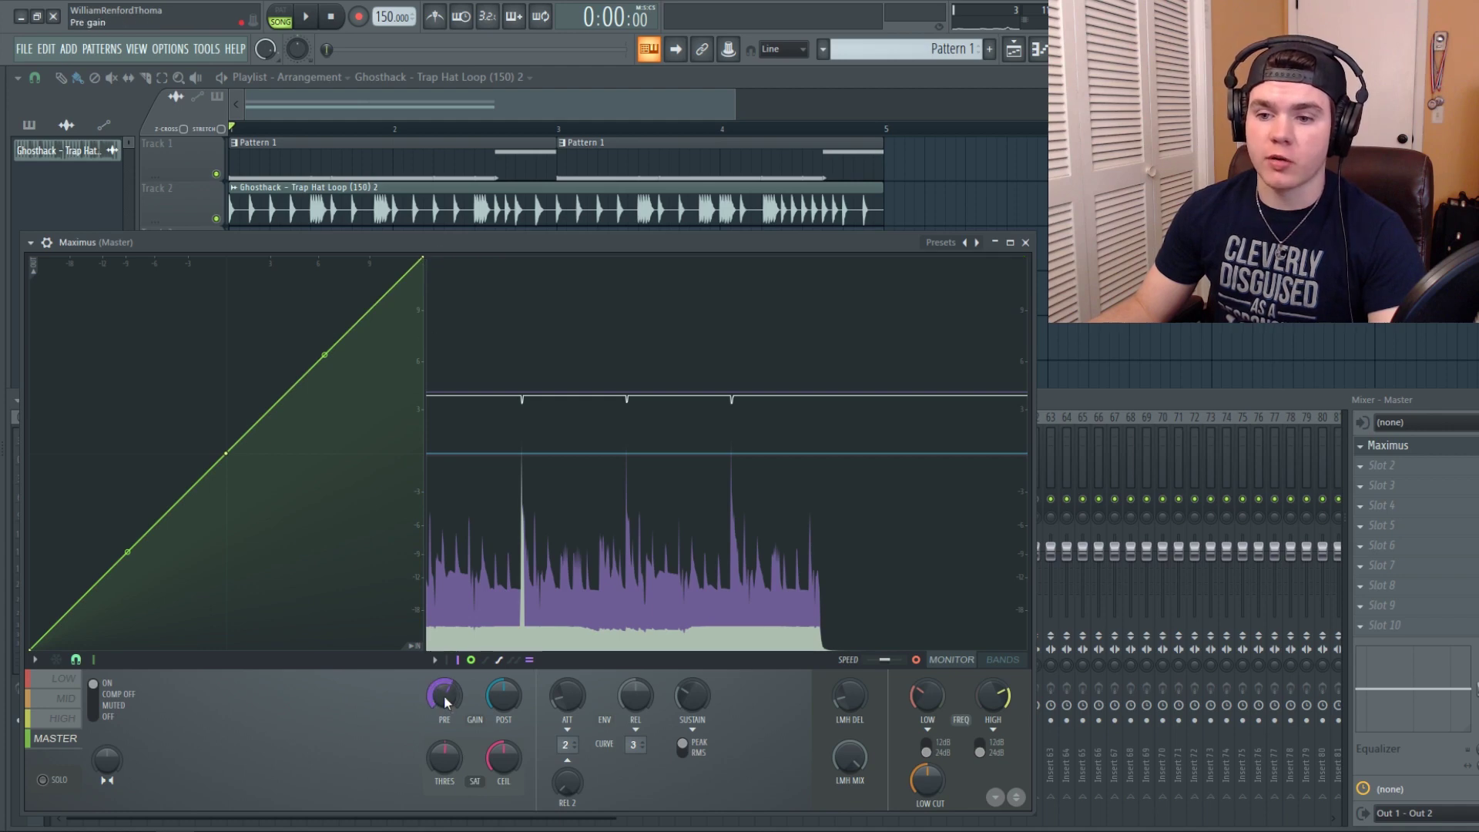
key(space)
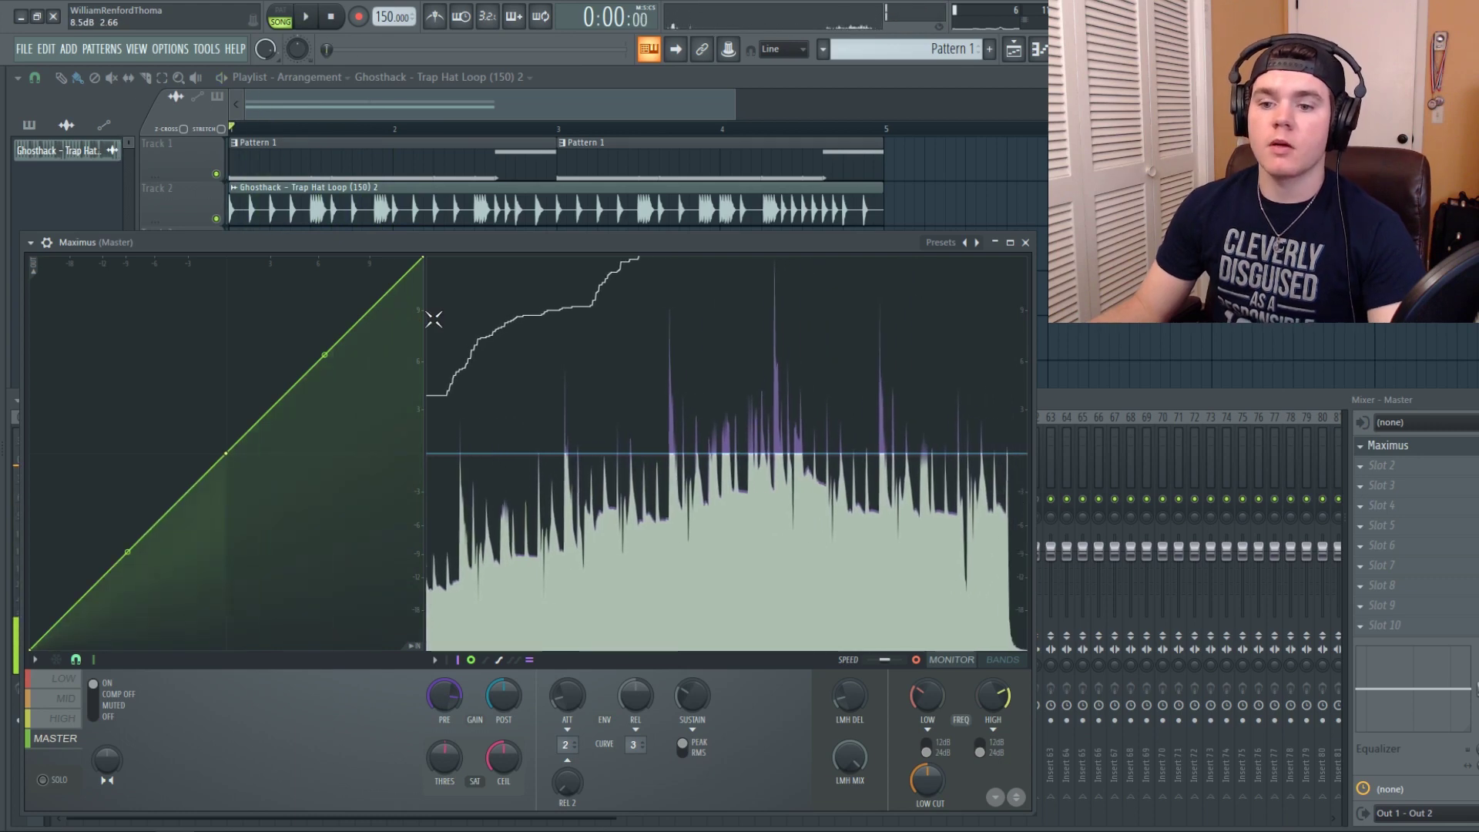
key(space)
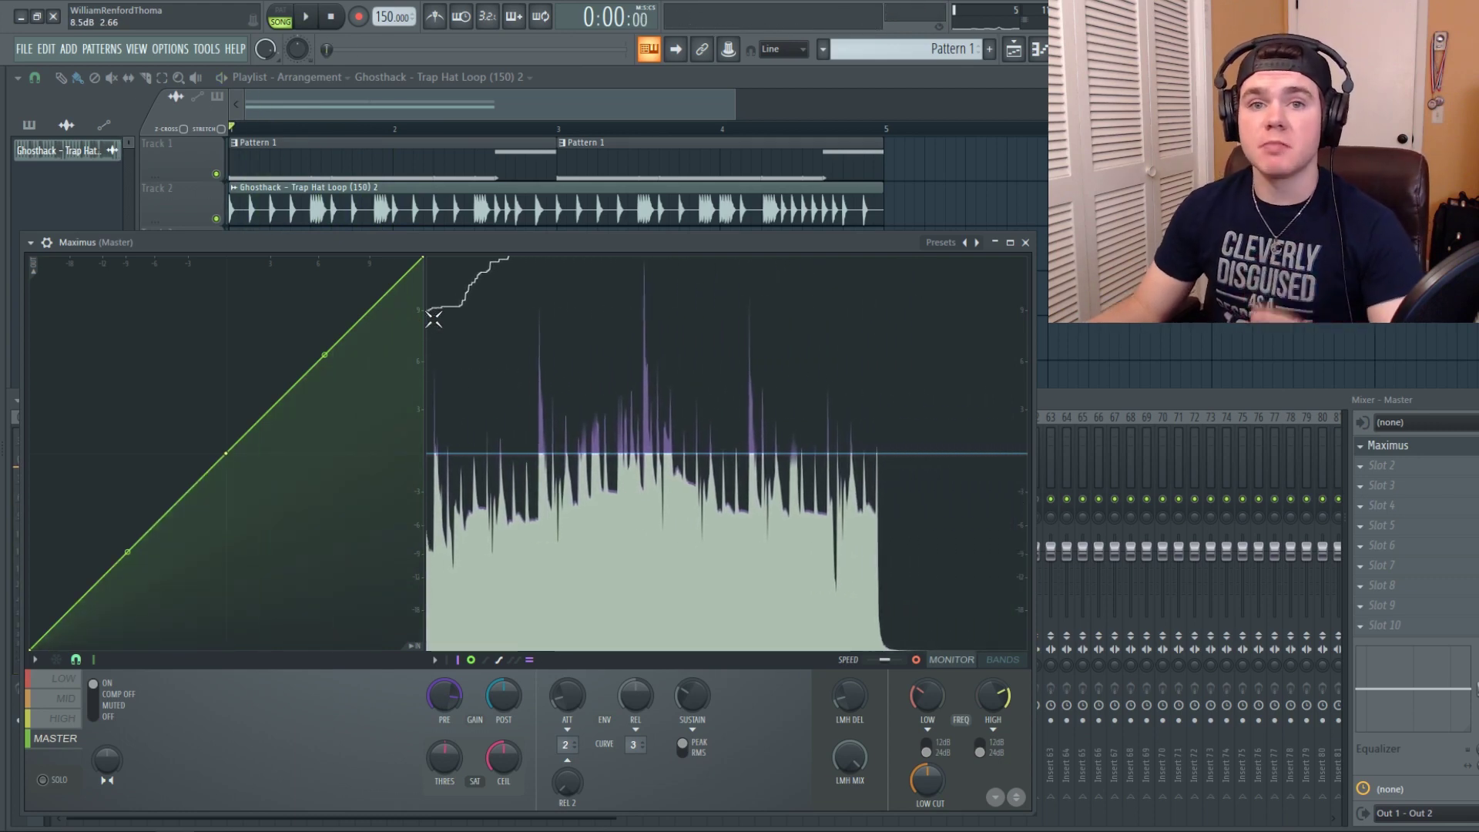
Move the Maximus window to uncover the mixer's master meter, and play the song to watch the output level
drag(522, 245, 611, 245)
key(space)
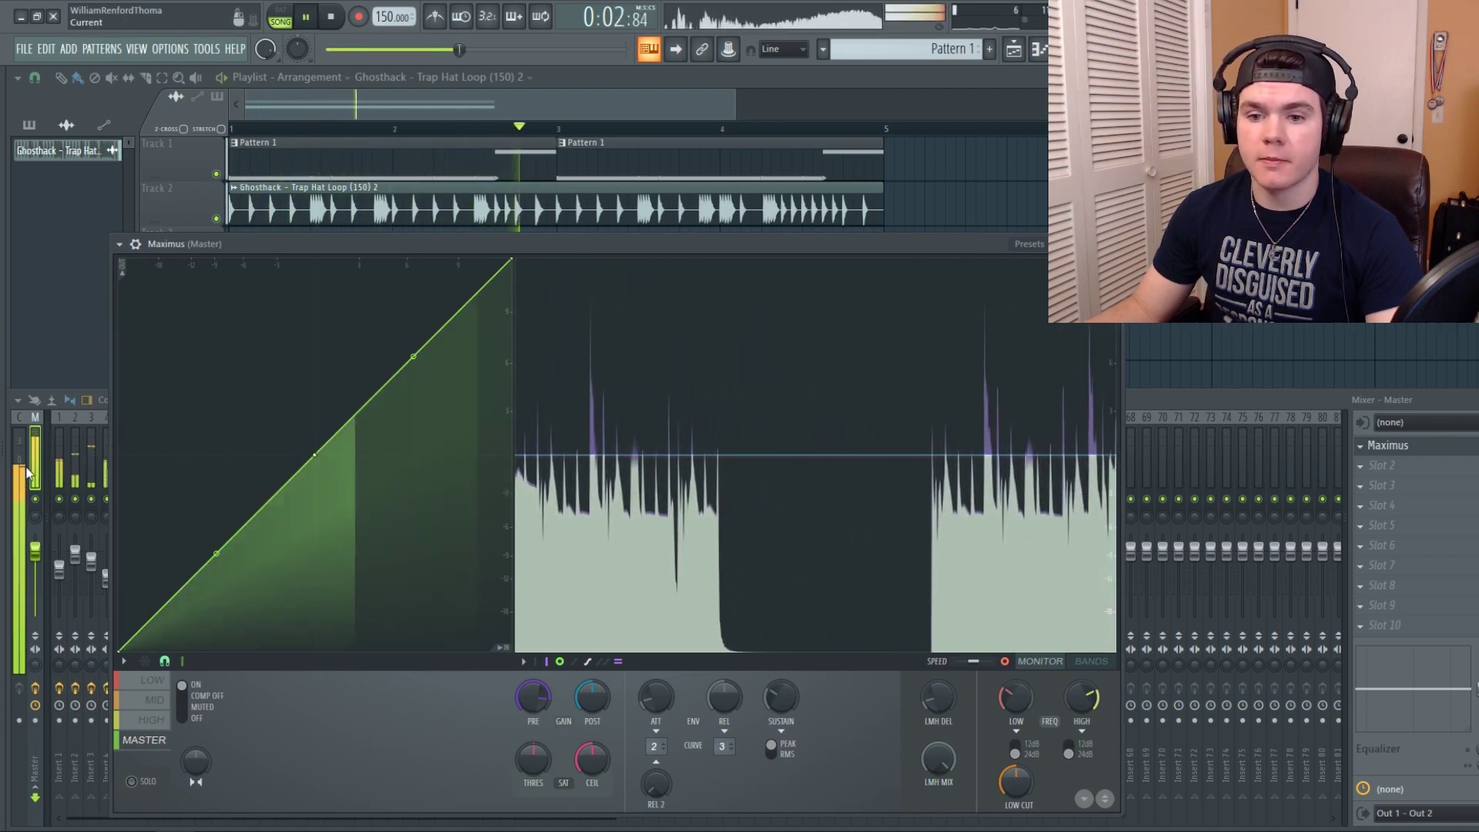
key(space)
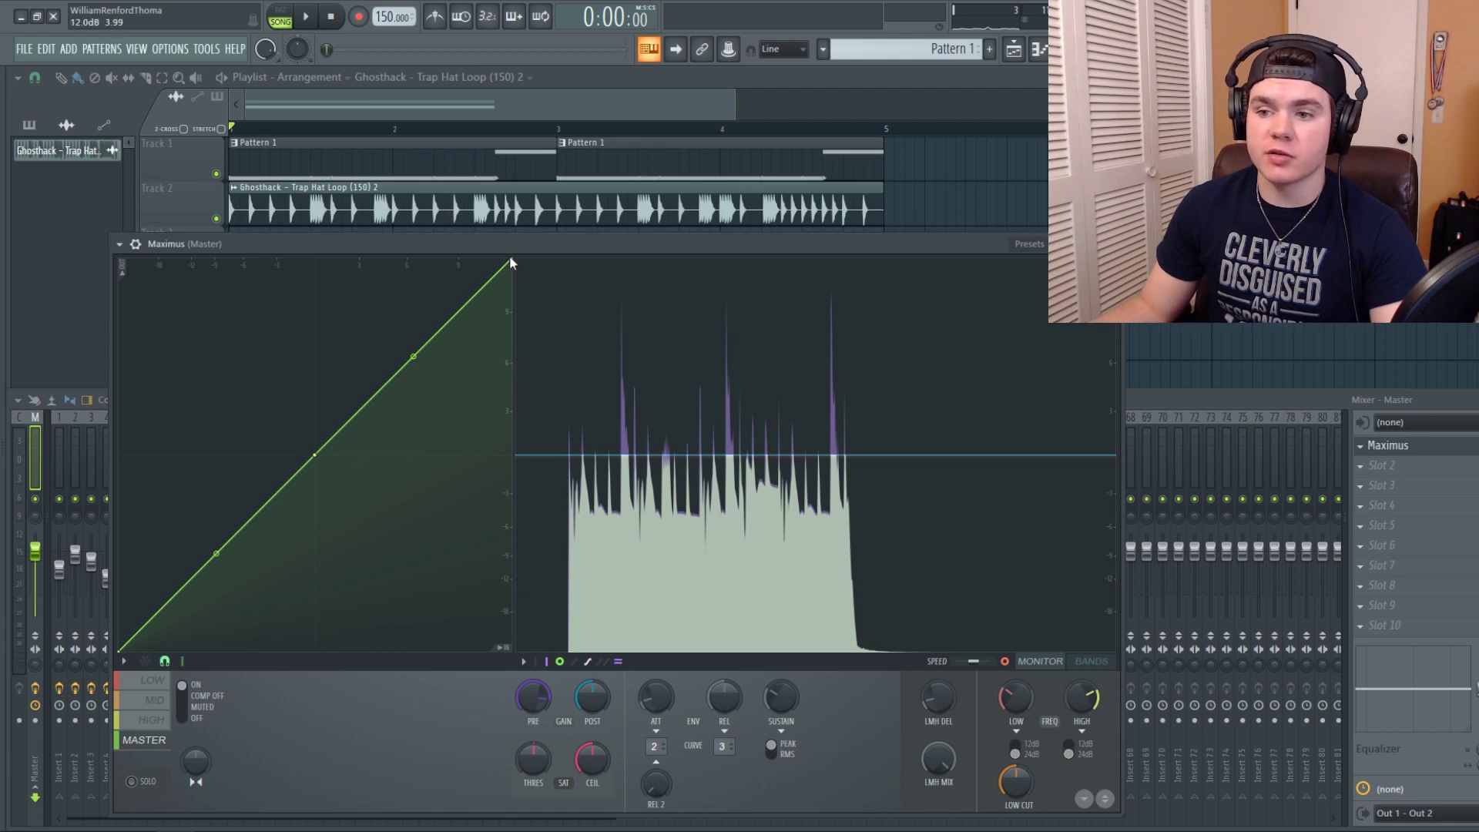
Lower the last point of the master's curve for gentle compression above 0 dB, and play the song at high pre gain
drag(510, 263, 511, 317)
key(space)
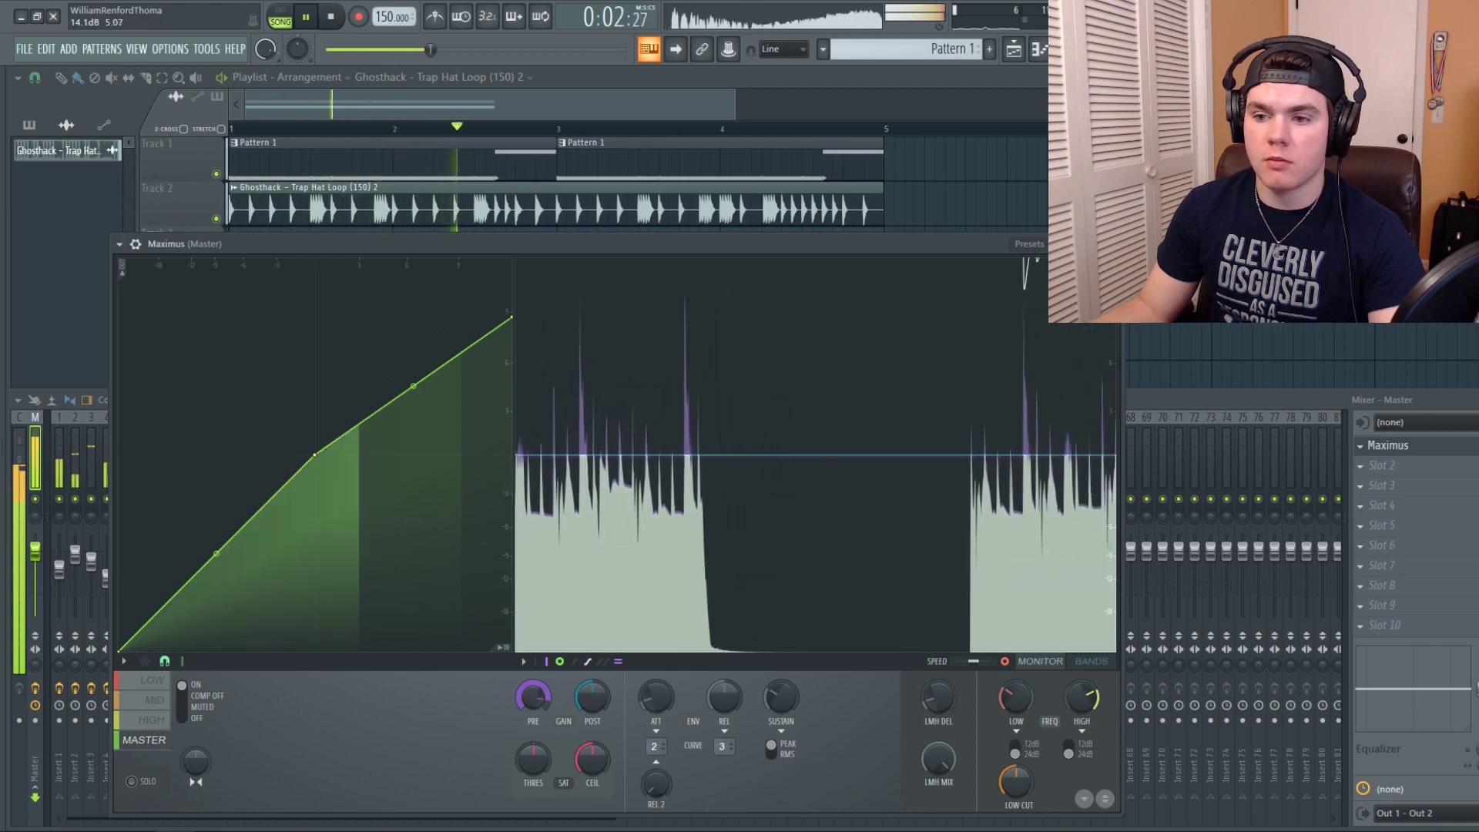
key(space)
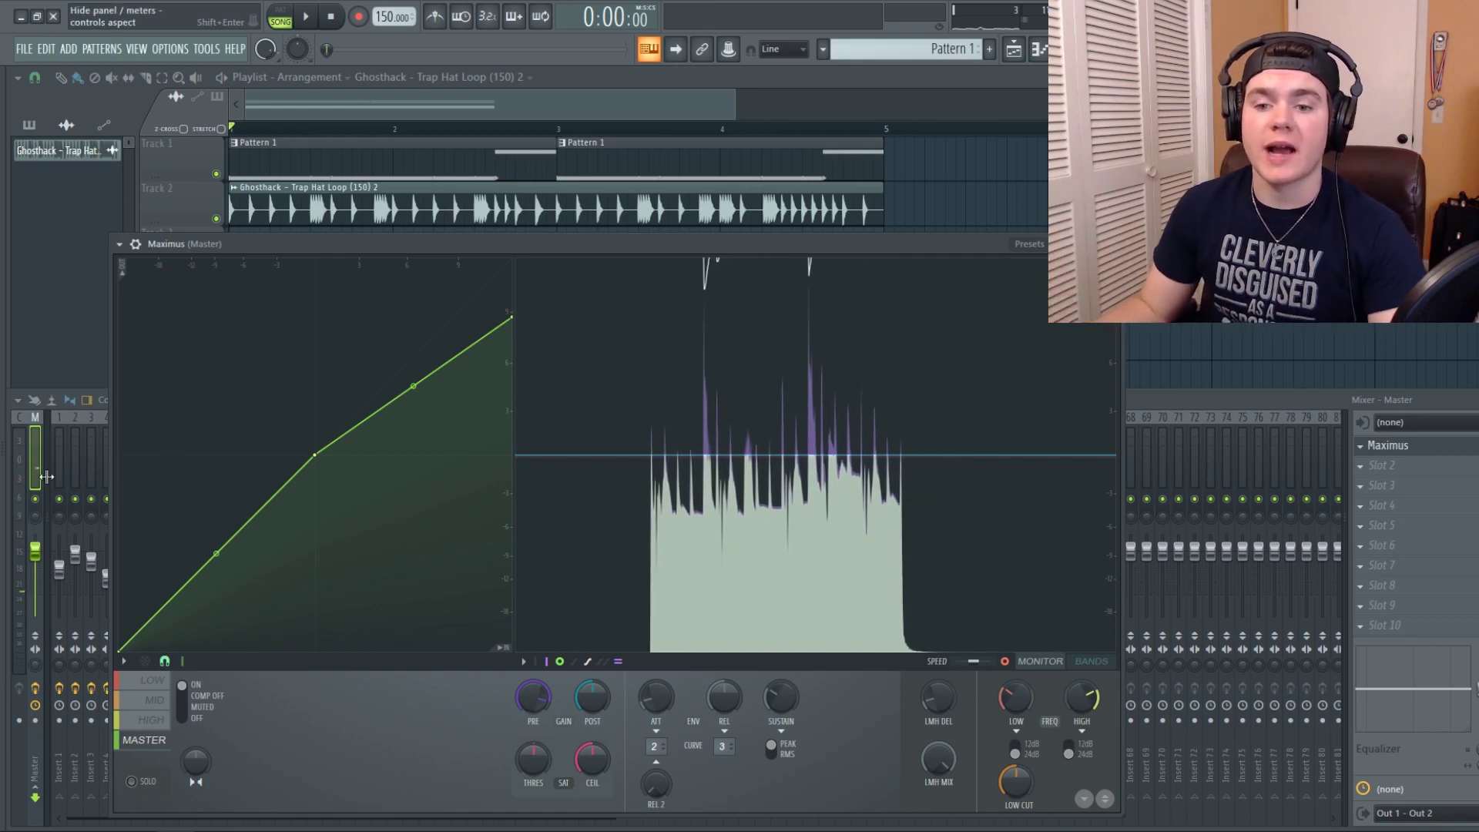
Compare the master's compression by playing the song with a low pre gain and again with a very high pre gain
drag(537, 693, 537, 707)
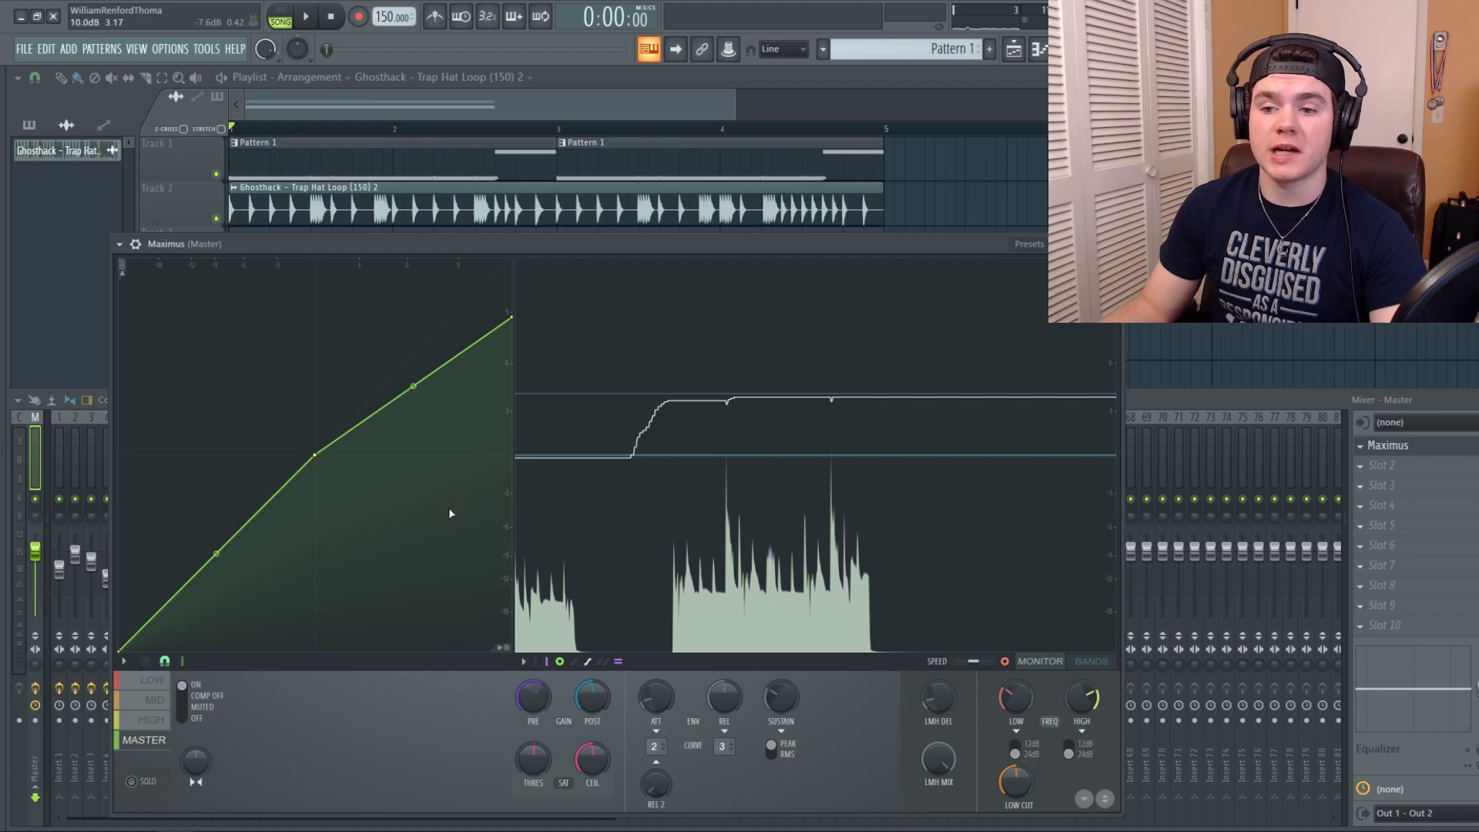
key(space)
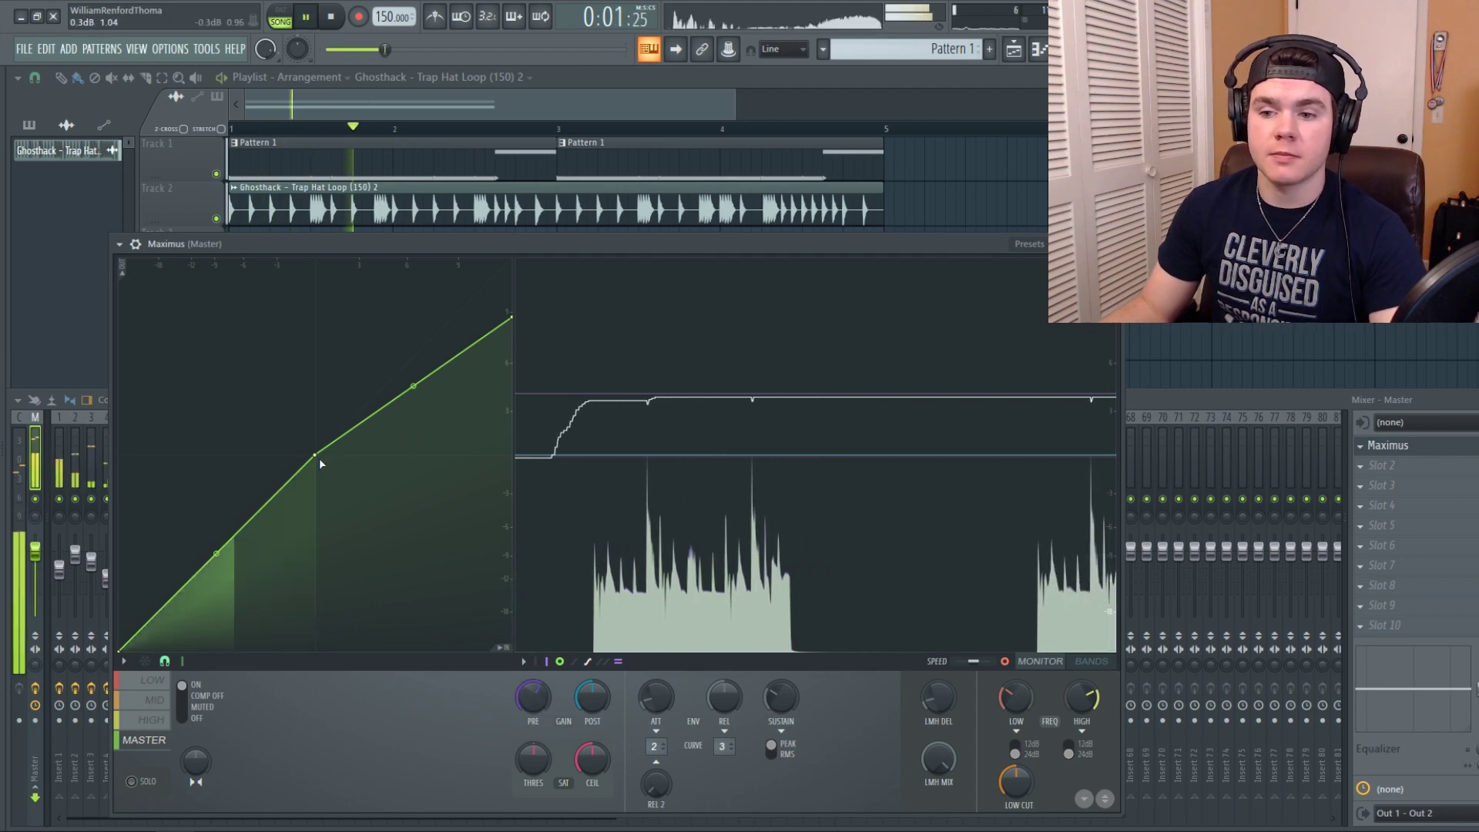
key(space)
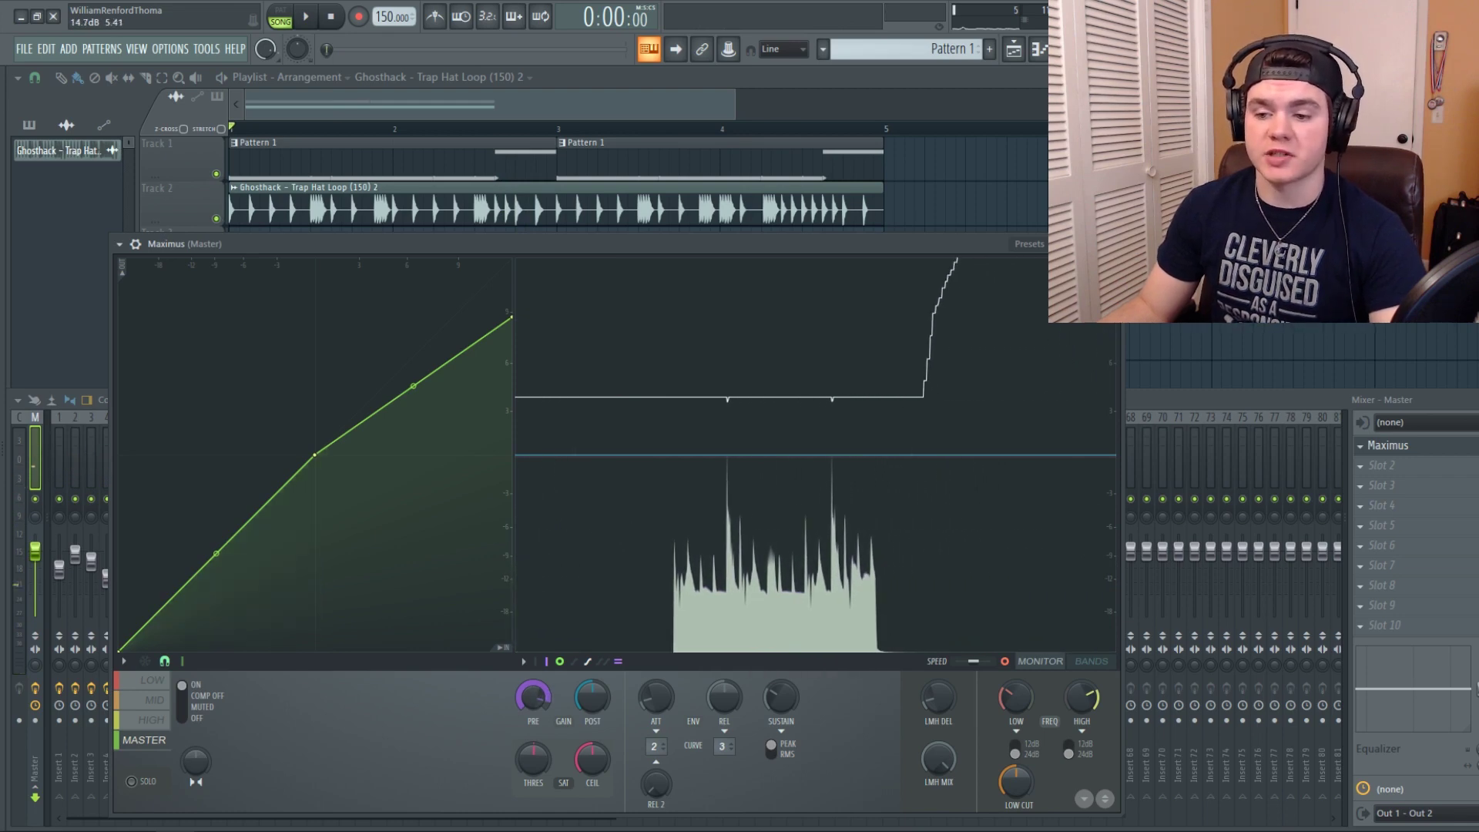
key(space)
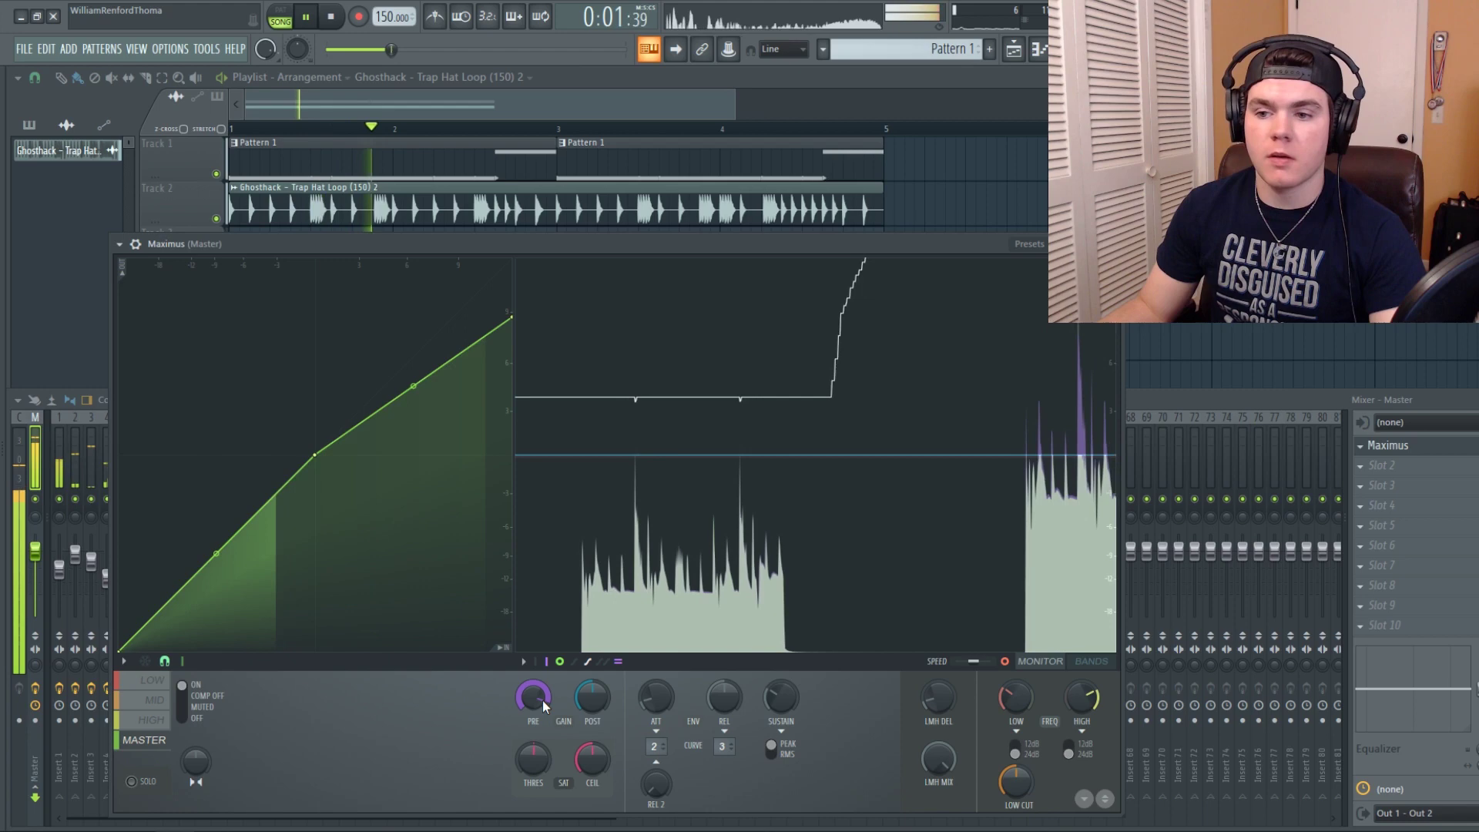
key(space)
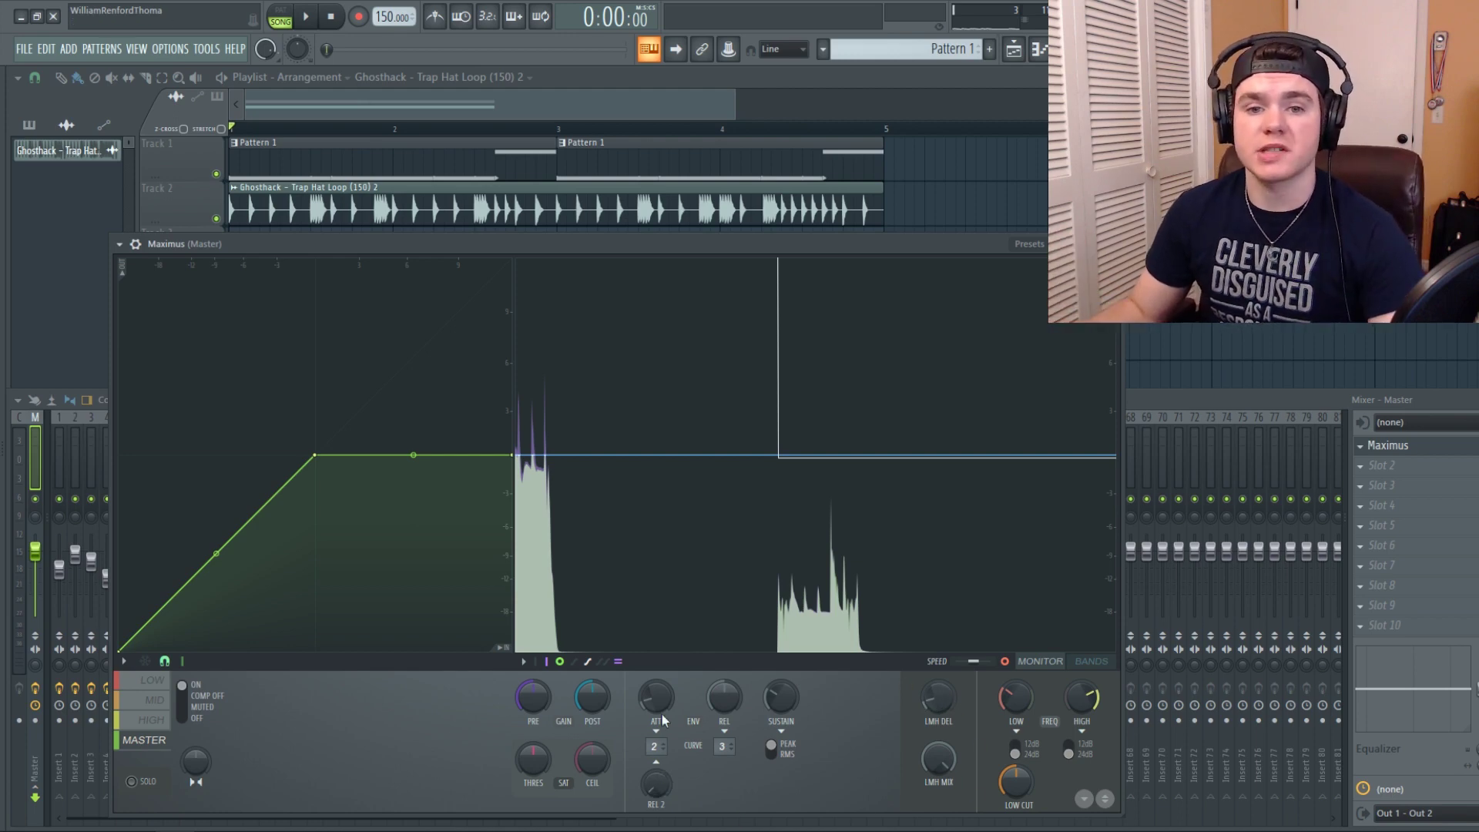
Move the Maximus window back and pull the master curve's middle point down along the diagonal to lower the threshold
drag(700, 246, 634, 232)
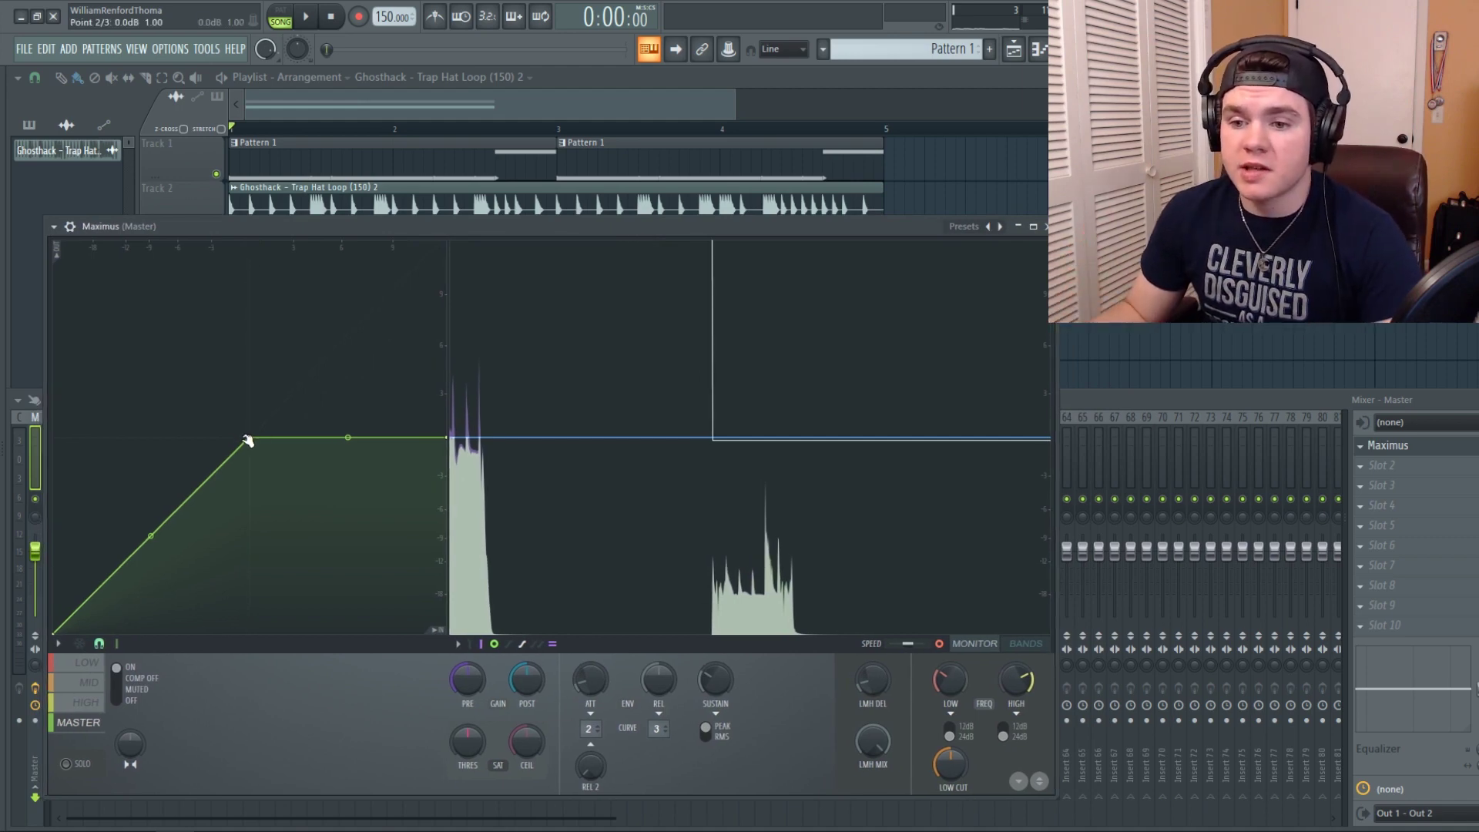
drag(250, 437, 151, 535)
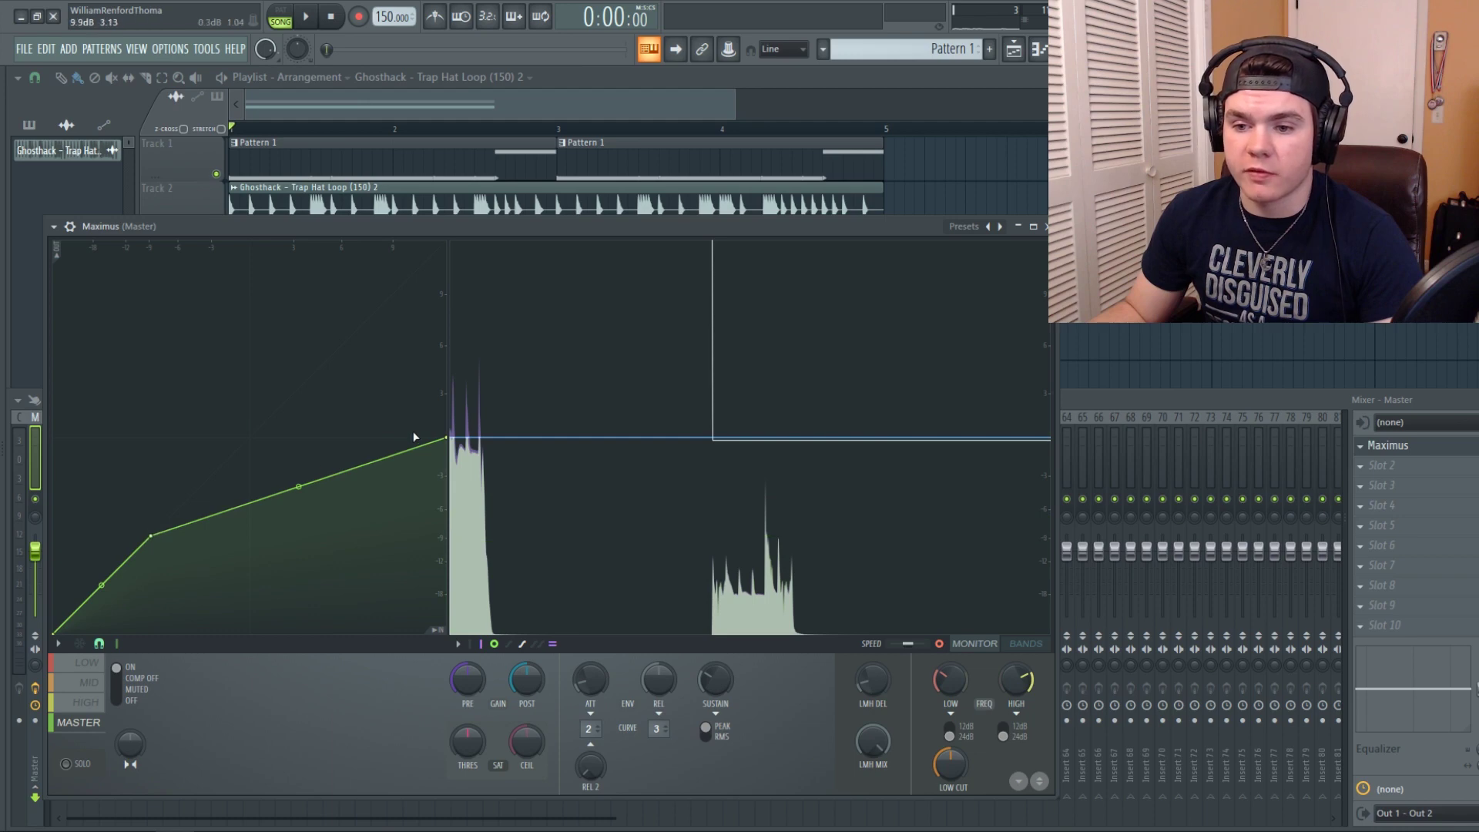
Lower the end point of the master's curve, pull the middle point down along the diagonal, and play the song
drag(449, 439, 446, 497)
key(space)
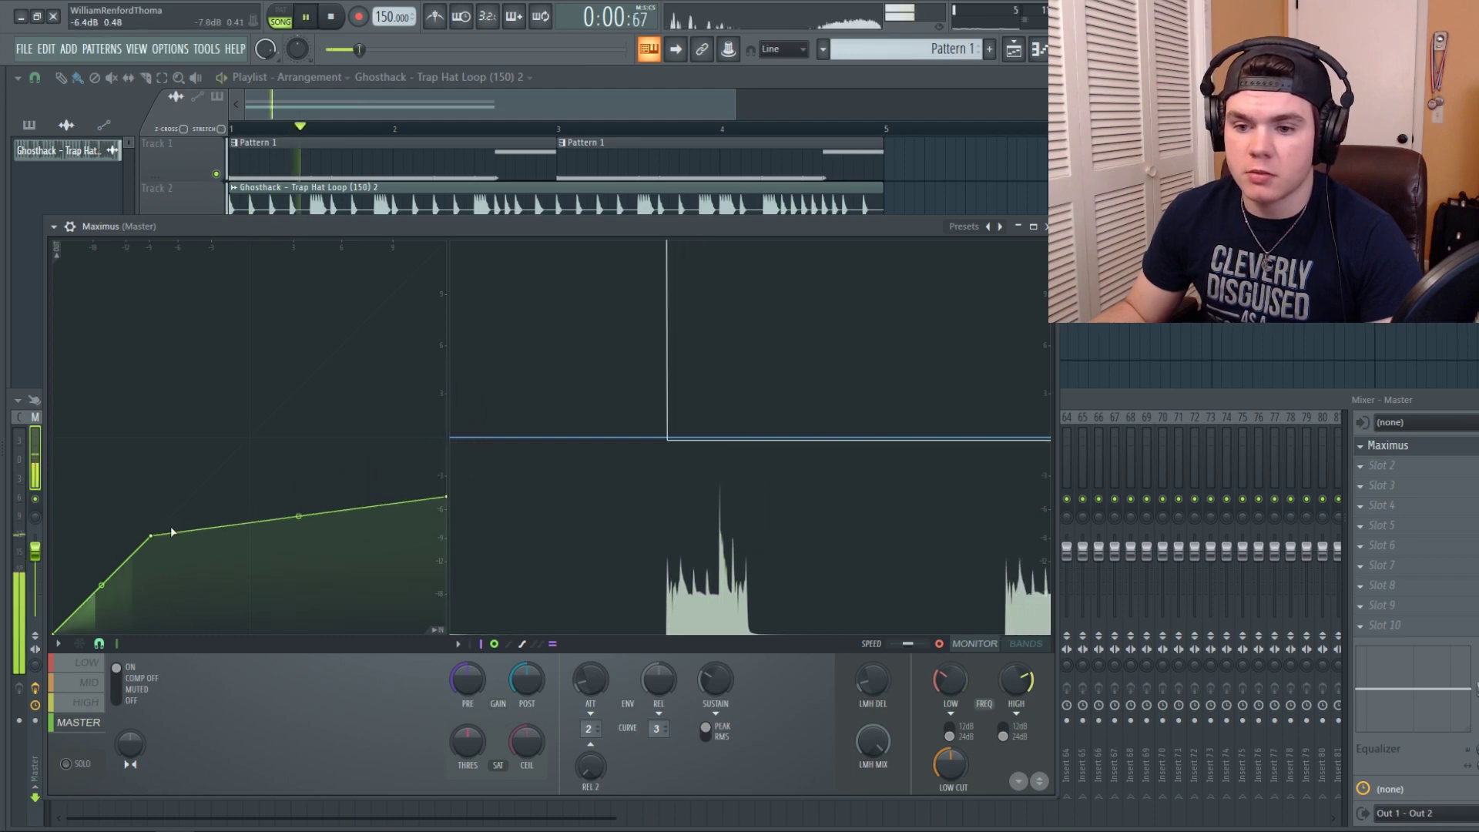
drag(152, 539, 126, 557)
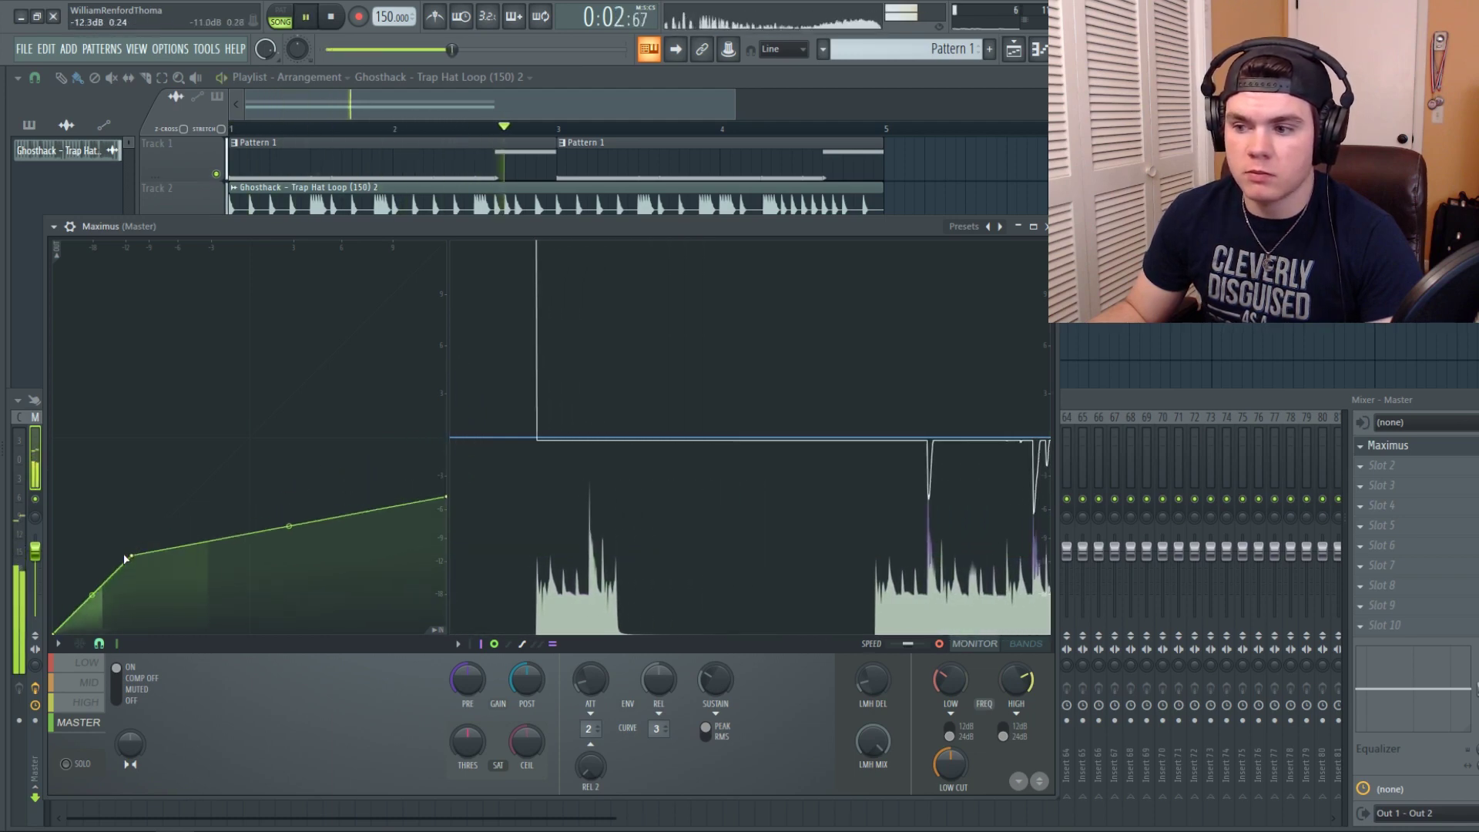
key(space)
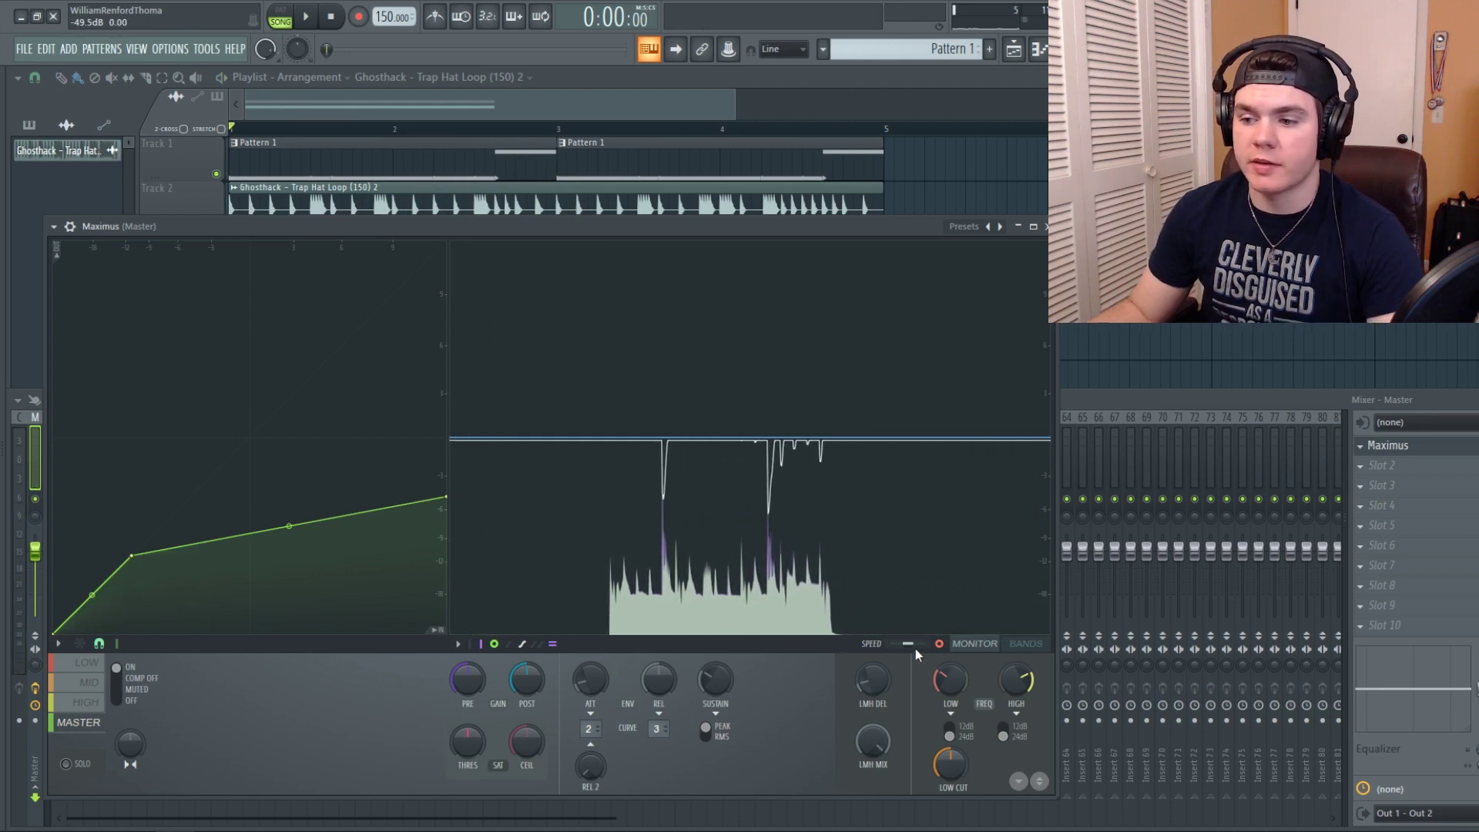
key(space)
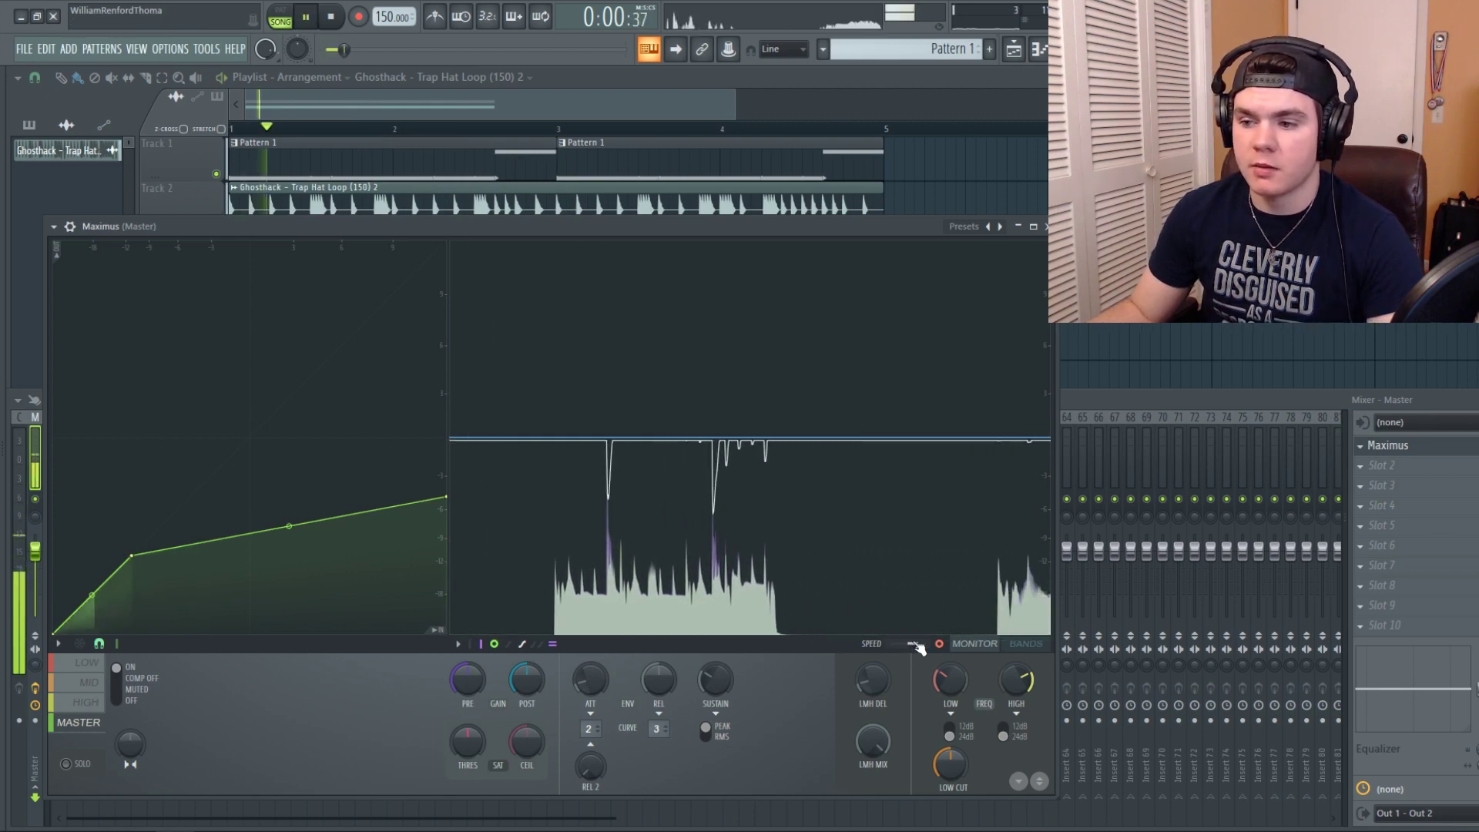
key(space)
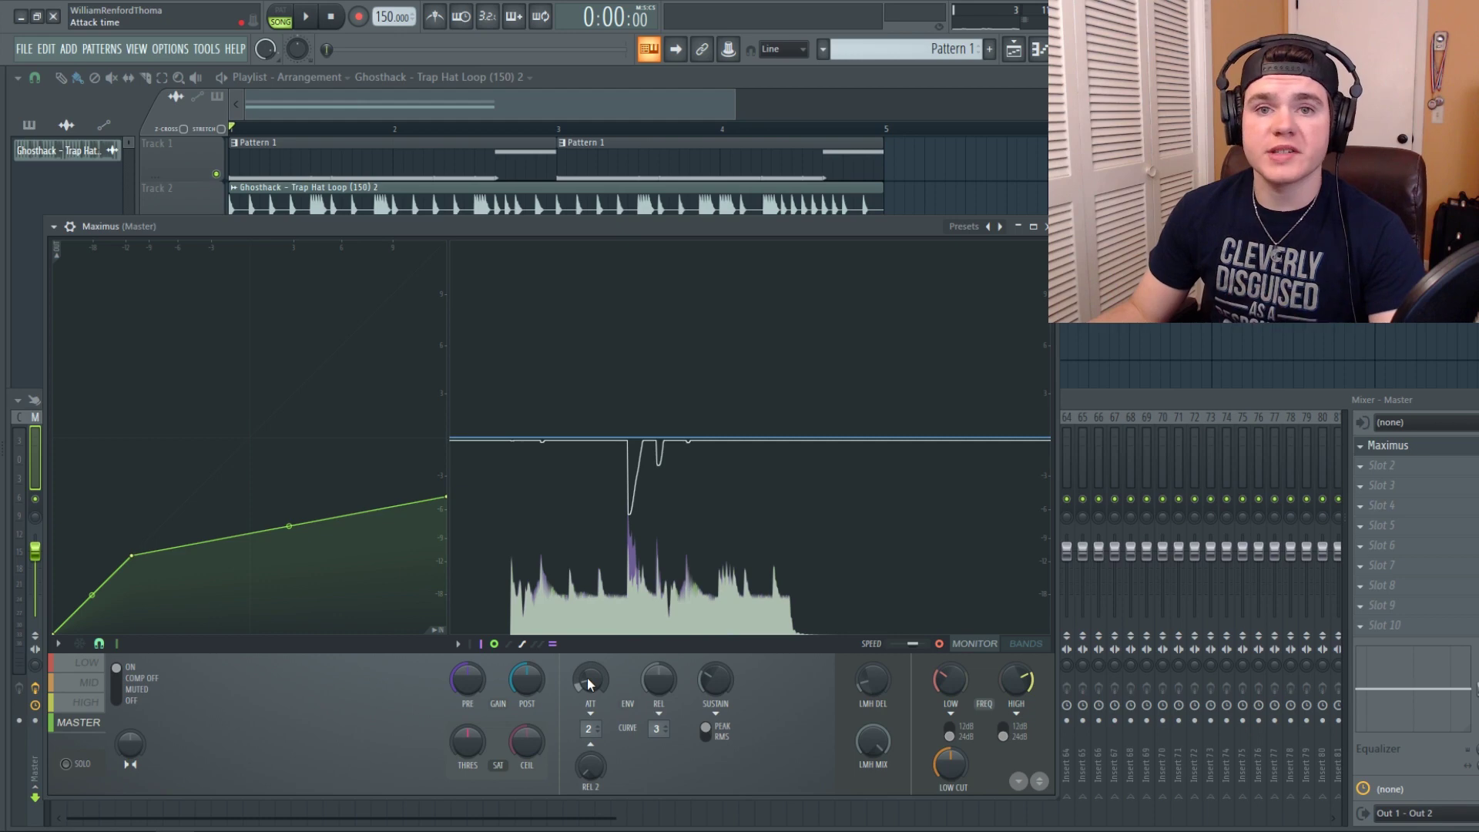
Compare the master's compression by playing the song with a longer attack time and again with a short attack time
drag(587, 678, 588, 647)
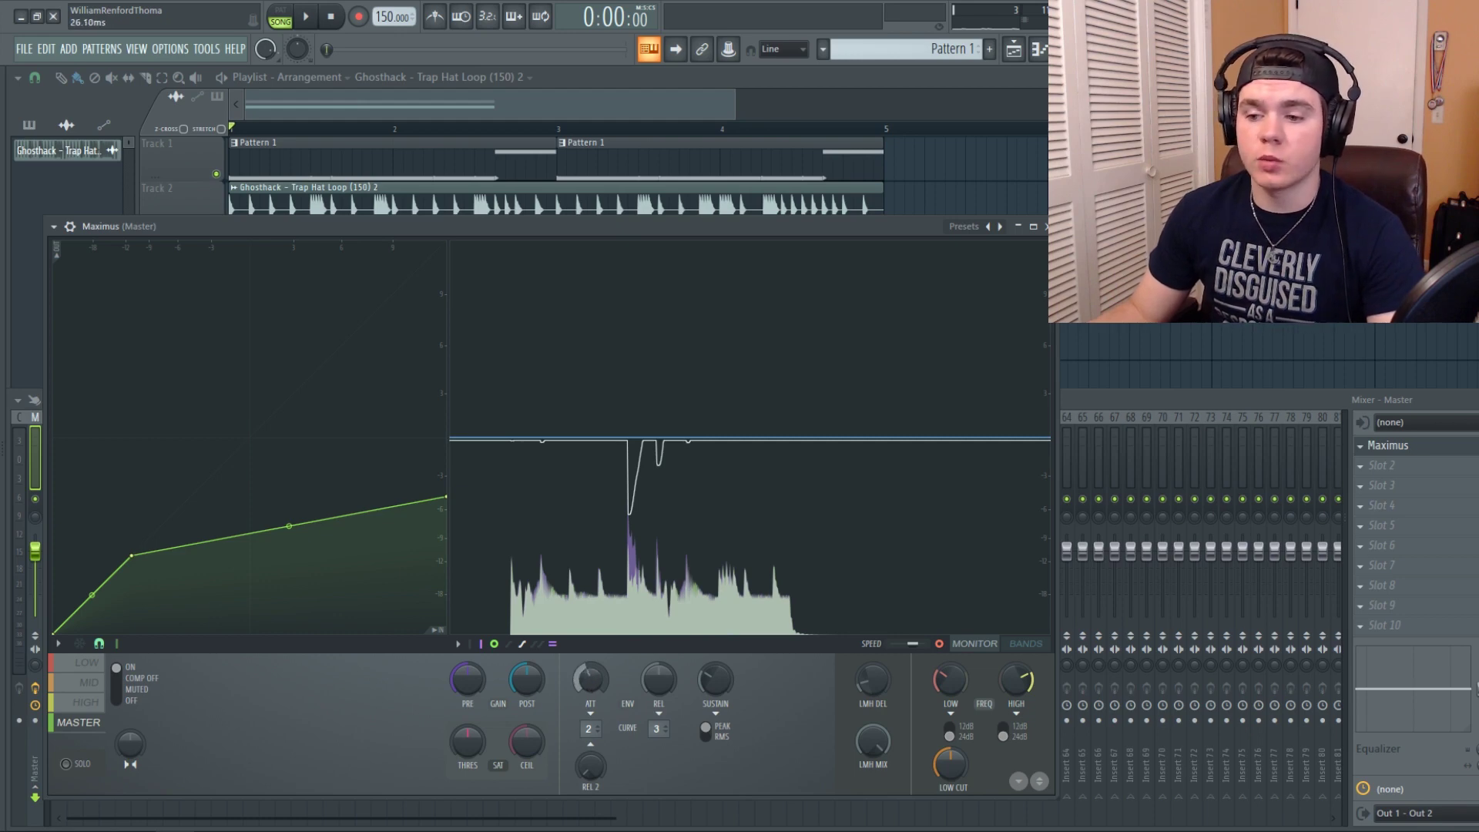
key(space)
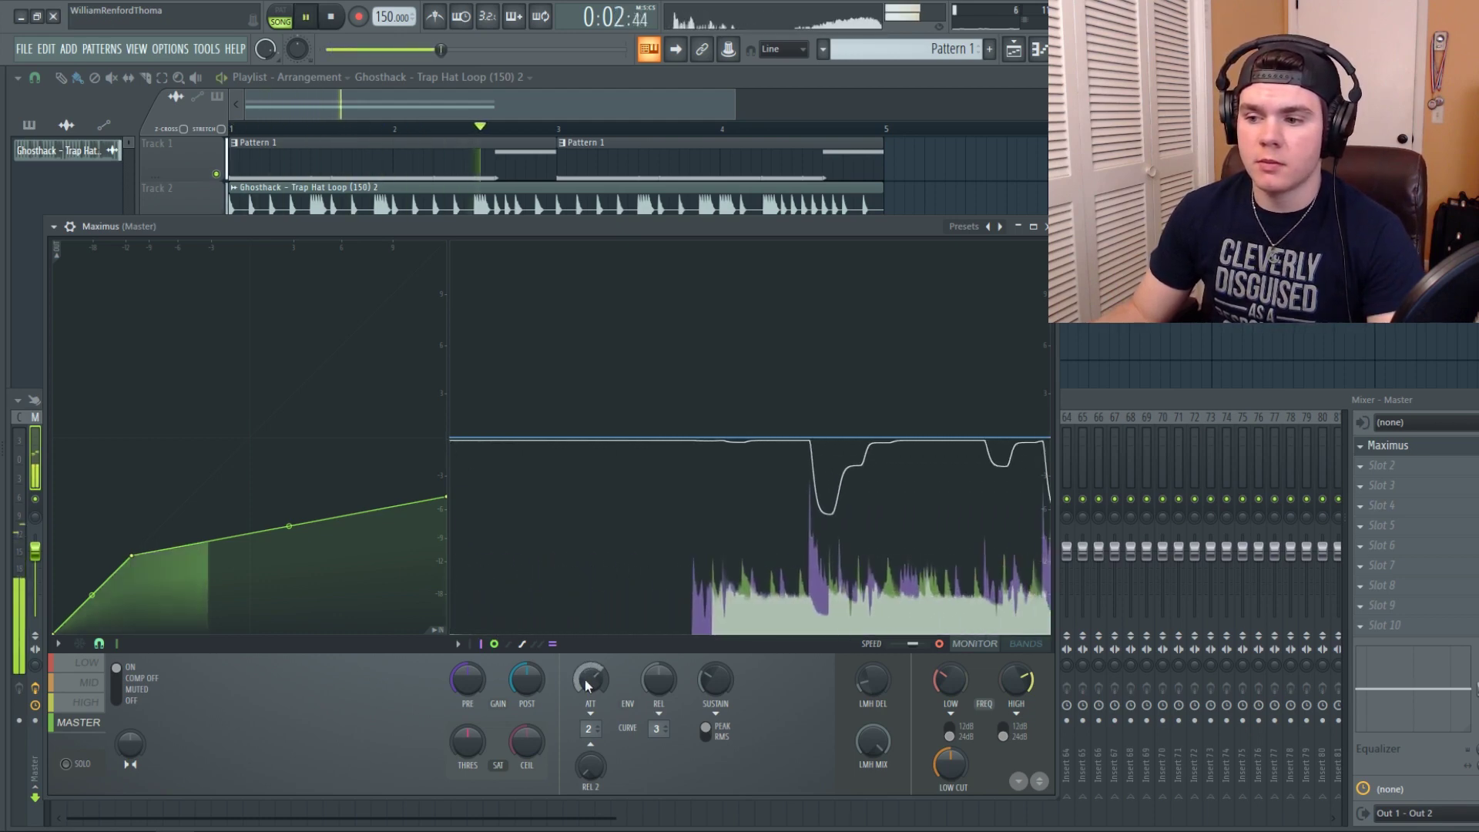
key(space)
click(607, 523)
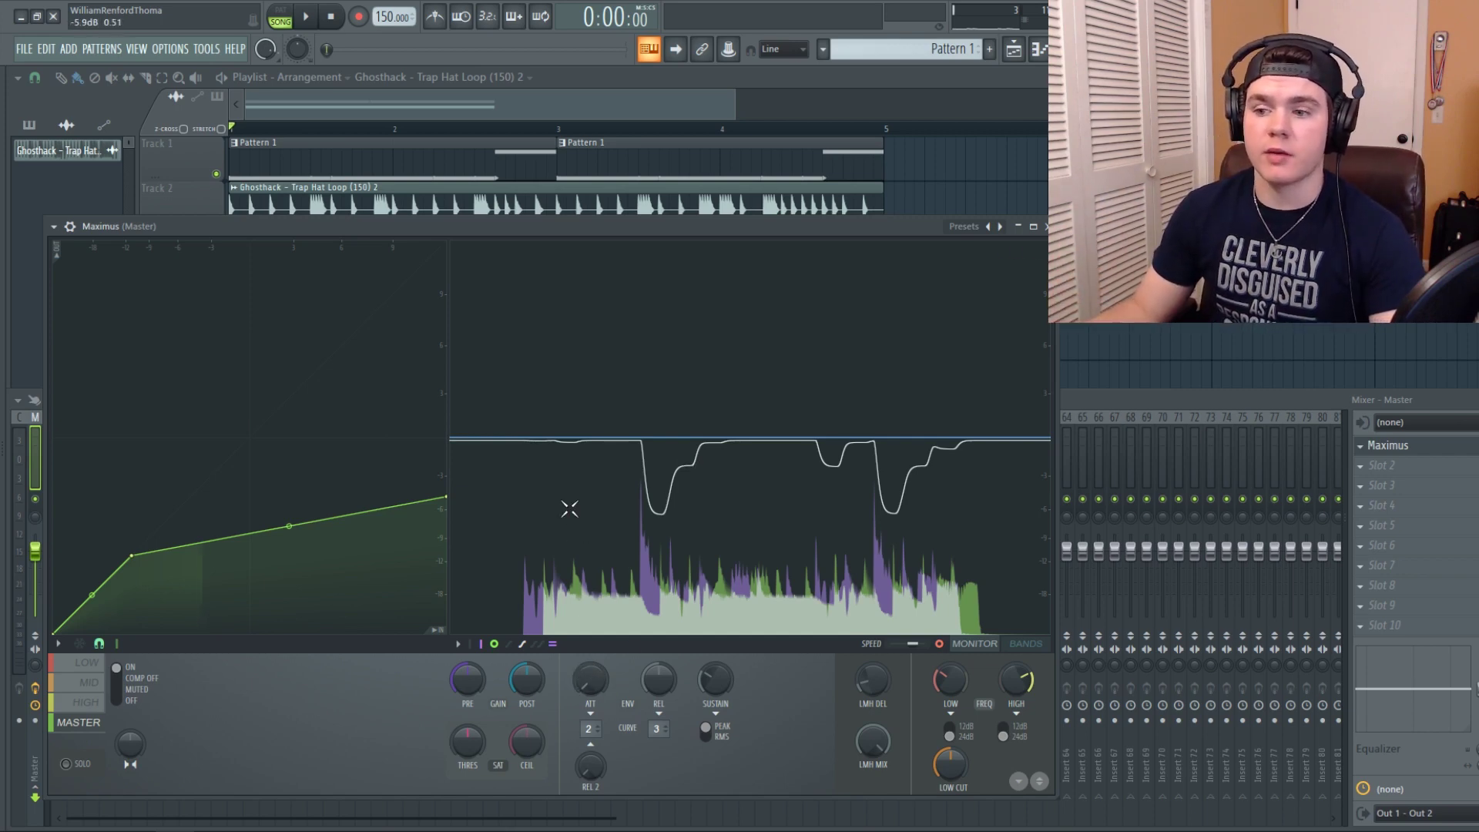
key(space)
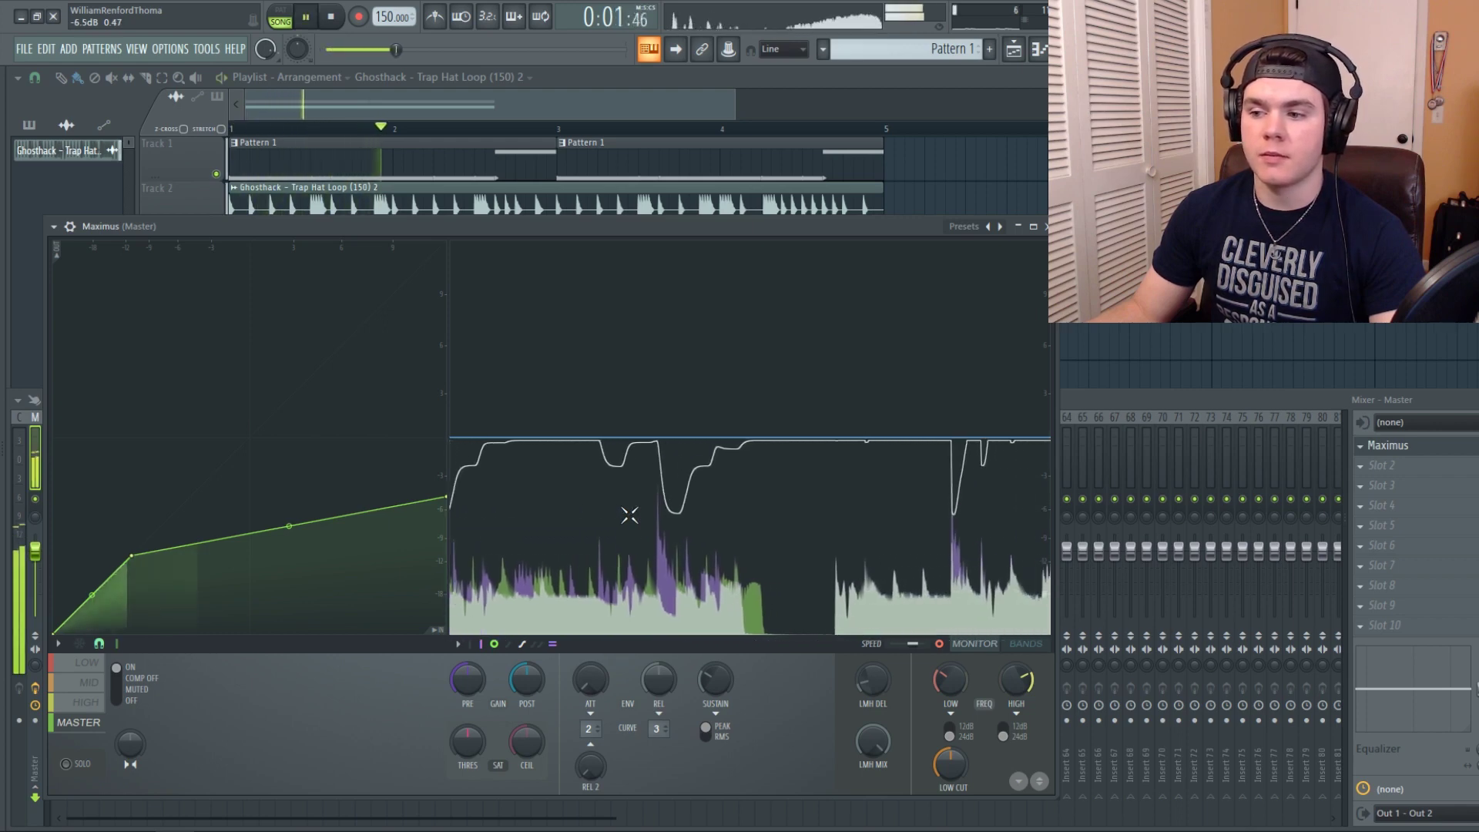
key(space)
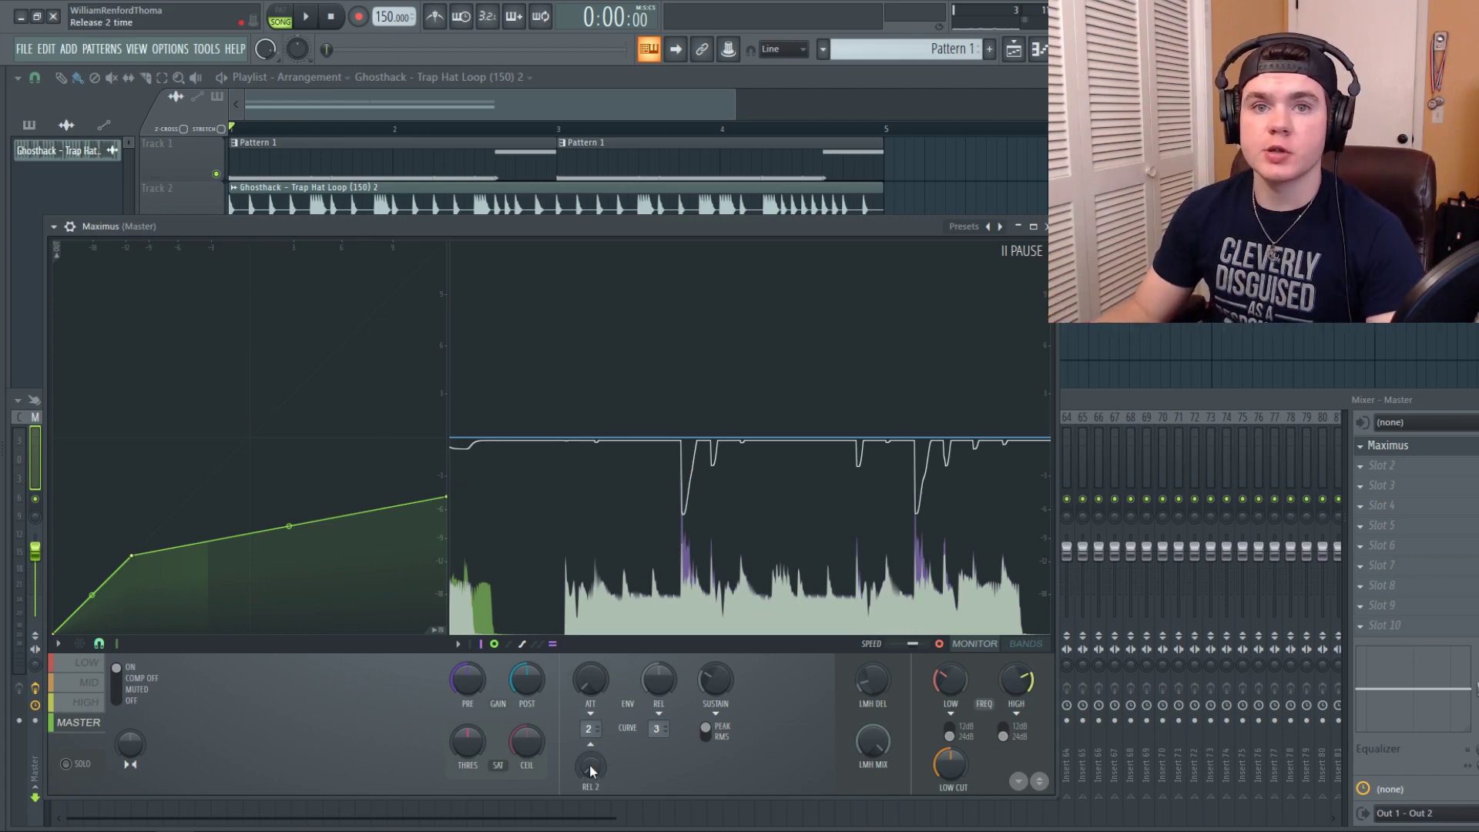
Raise the master's attack time to about 122 ms and play the song to watch the gain reduction
right_click(591, 686)
click(584, 684)
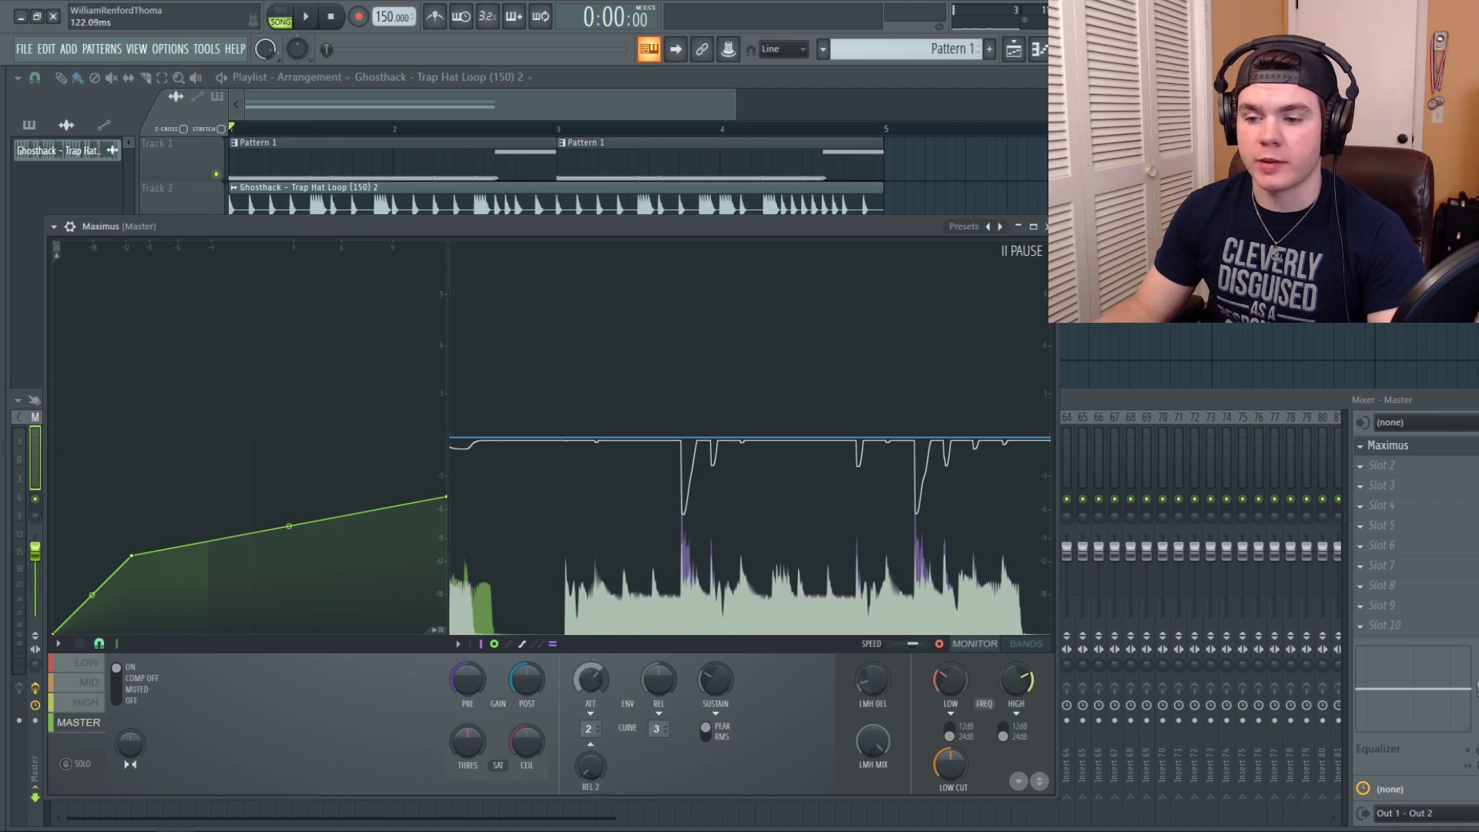
key(space)
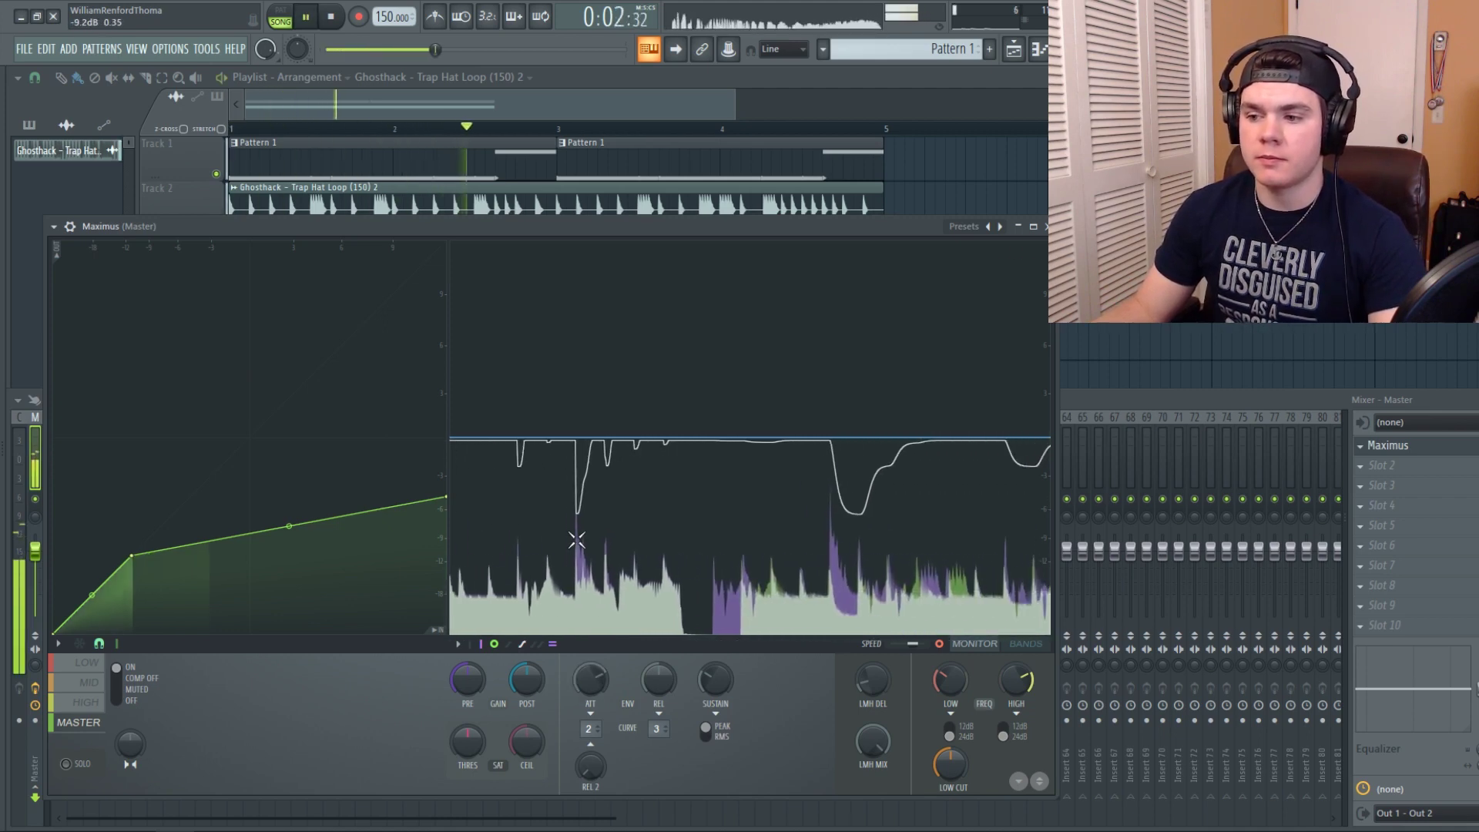
key(space)
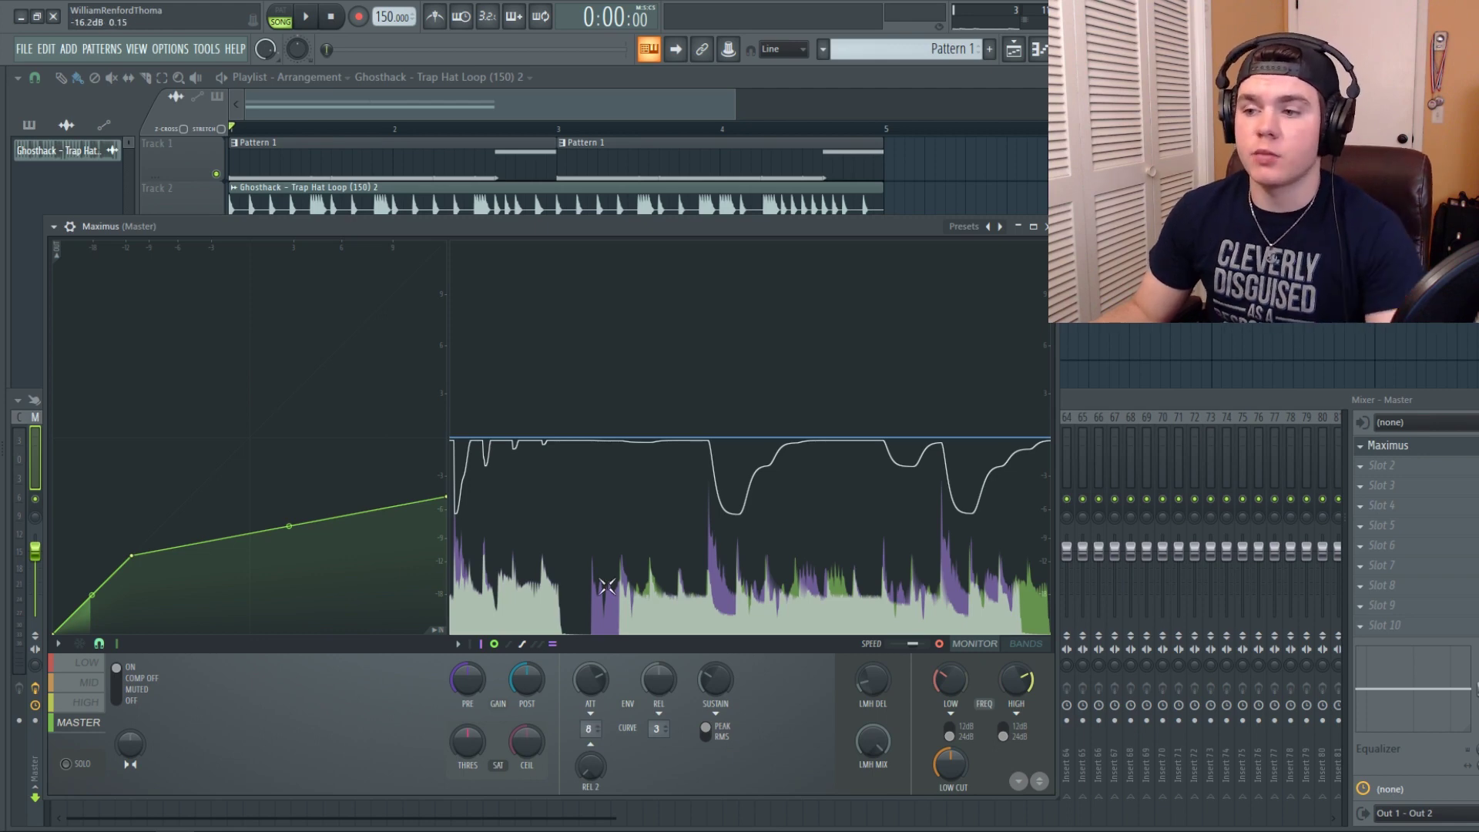
Compare the attack curve shapes by playing the song with the master's attack curve at 8 and again at 1
key(space)
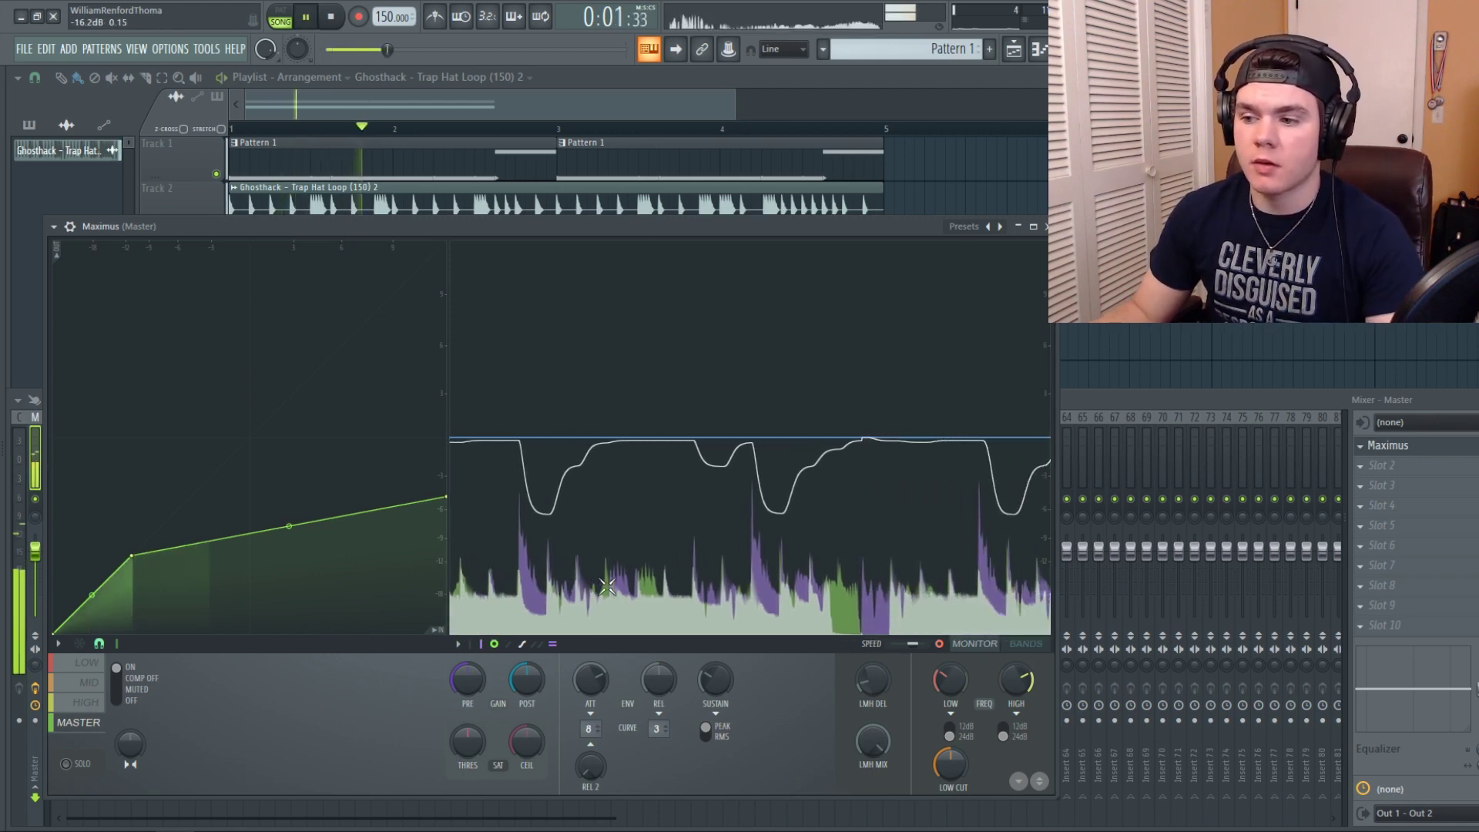
key(space)
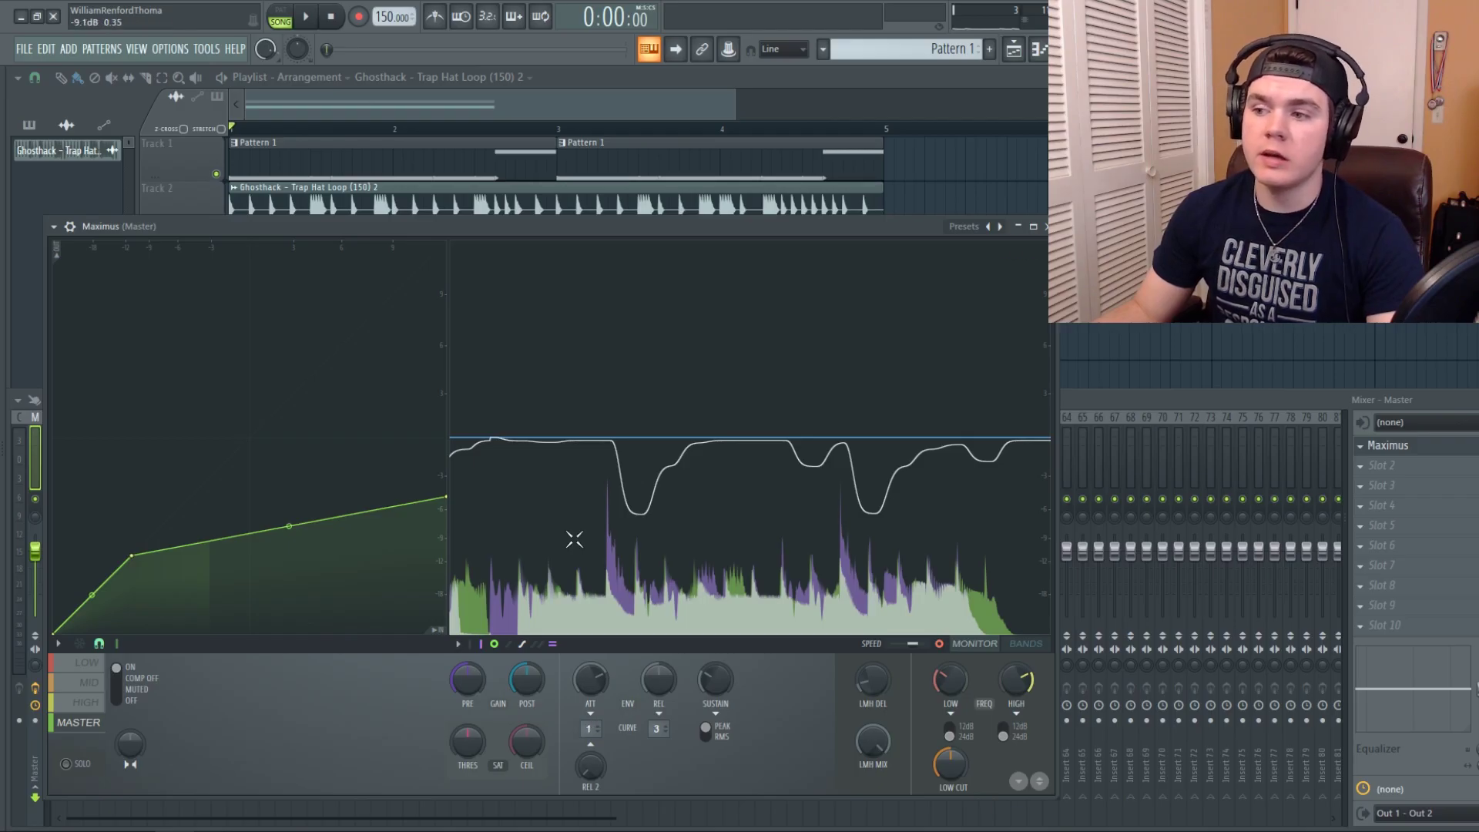
key(space)
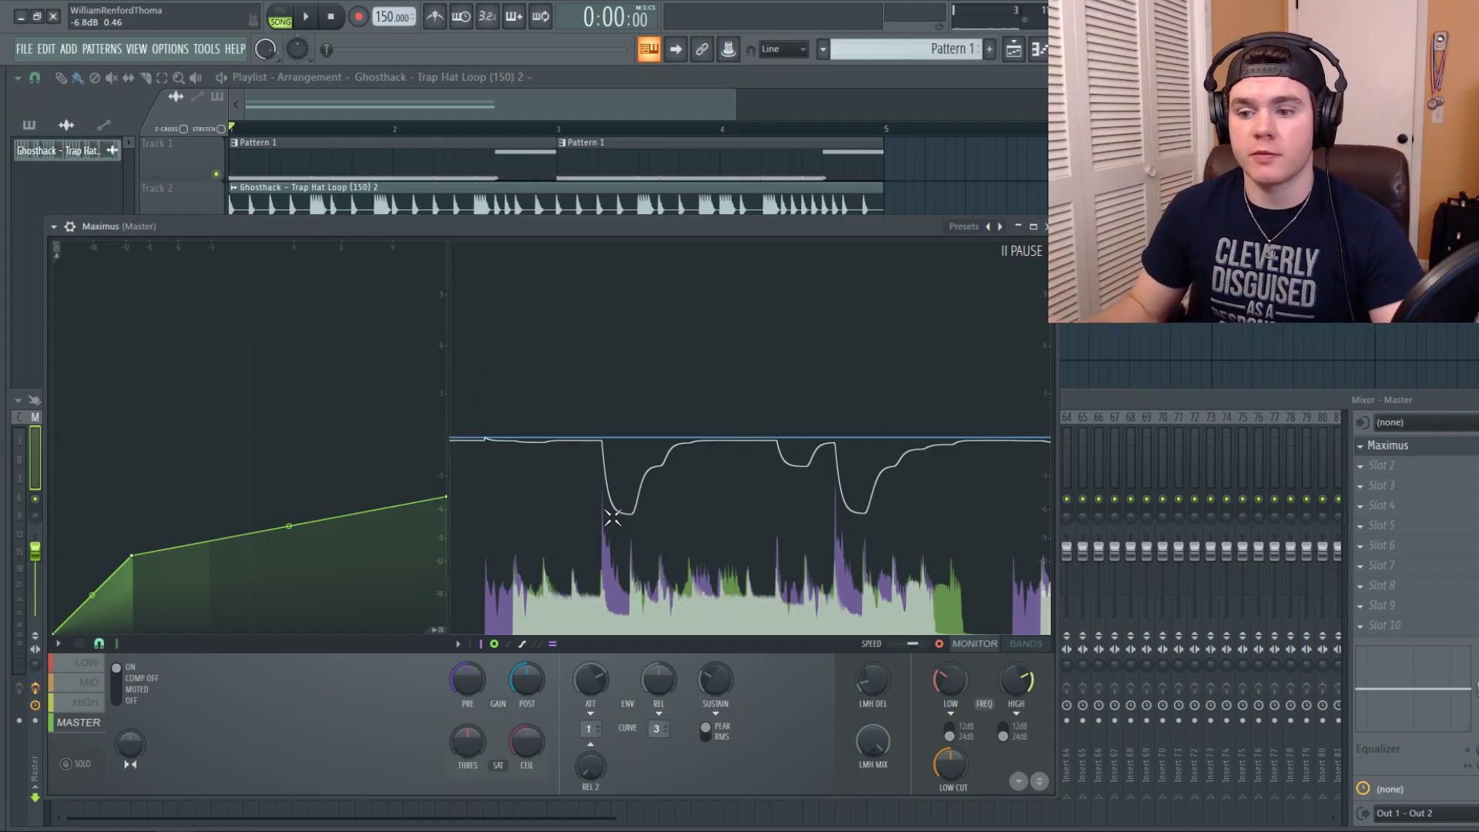
Shorten the master's attack, set its attack curve to 2, adjust the second release time, and play the song
drag(589, 765, 589, 801)
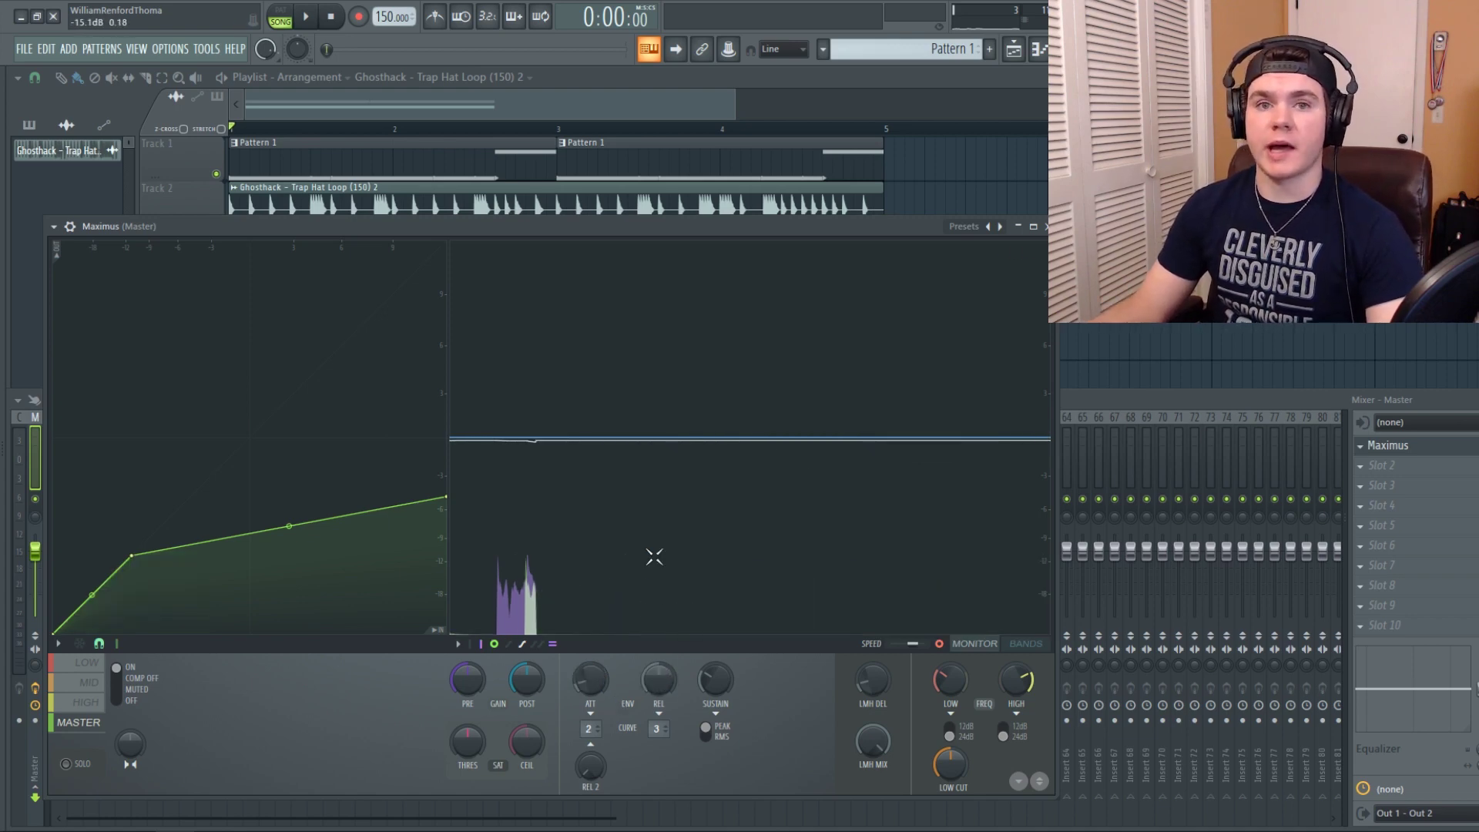
key(space)
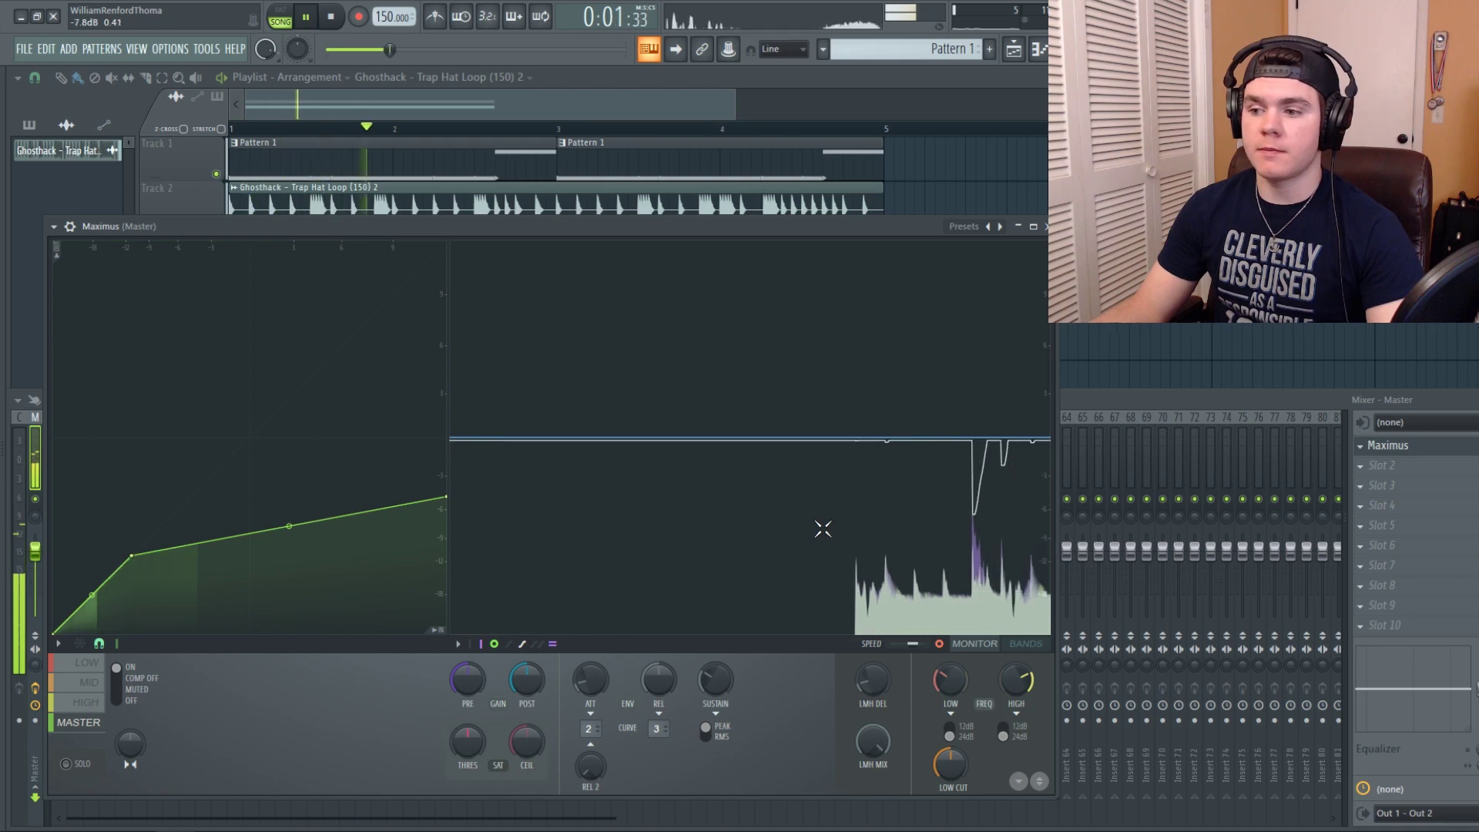
key(space)
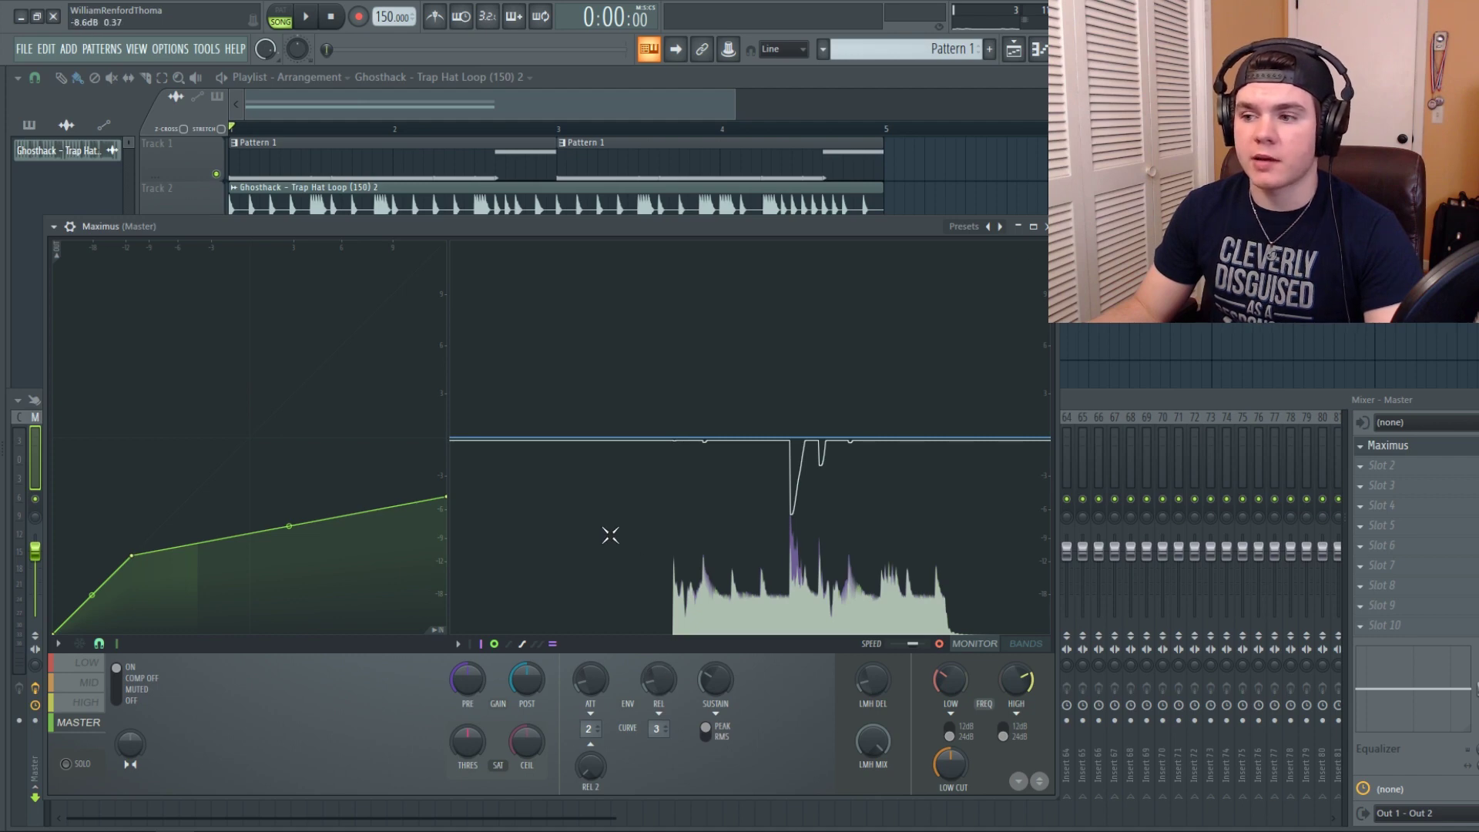
key(space)
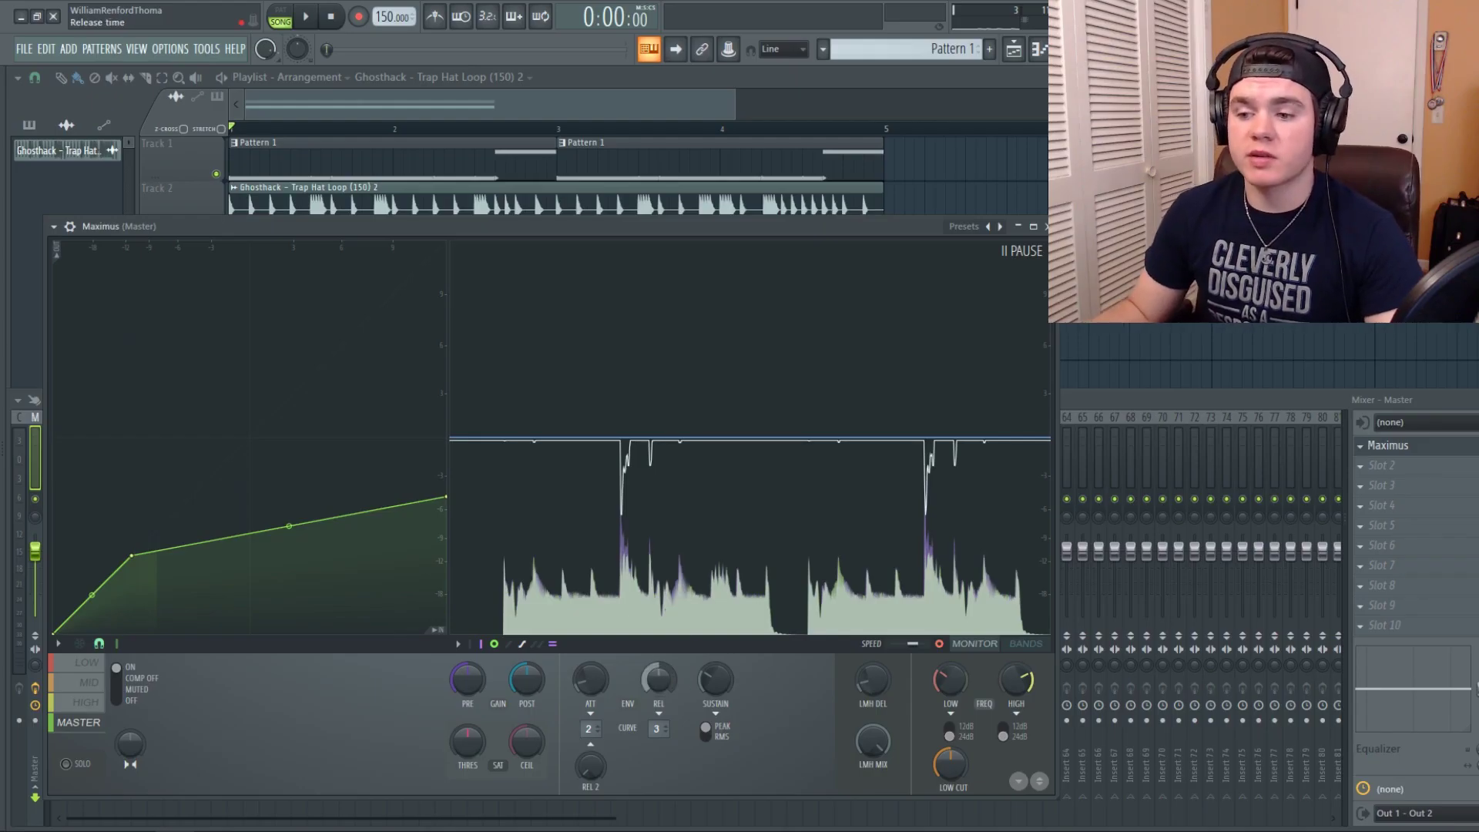
Compare the master's gain recovery by playing the song with a long release time and again with a shorter one
drag(659, 679, 659, 649)
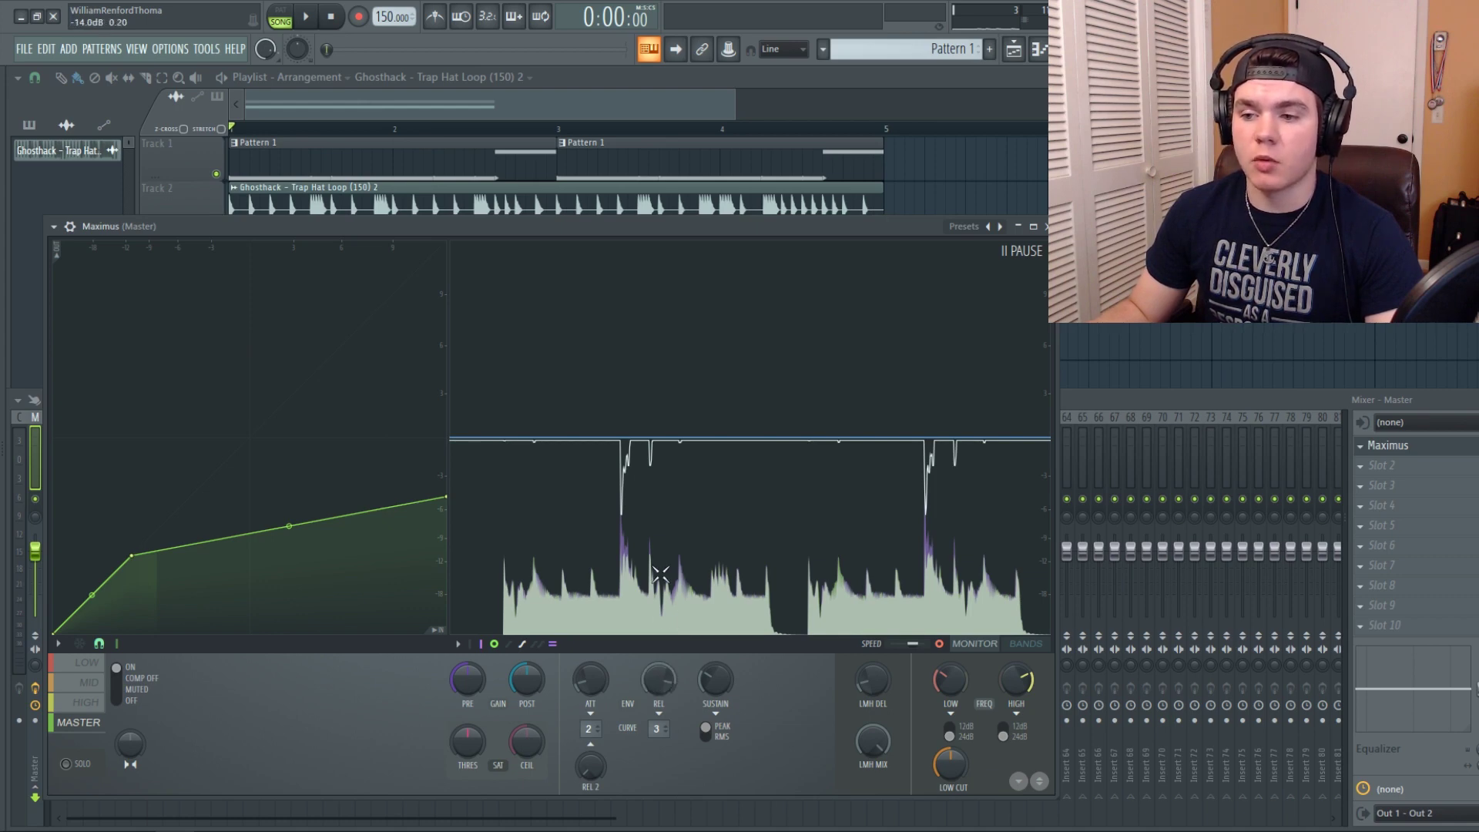
key(space)
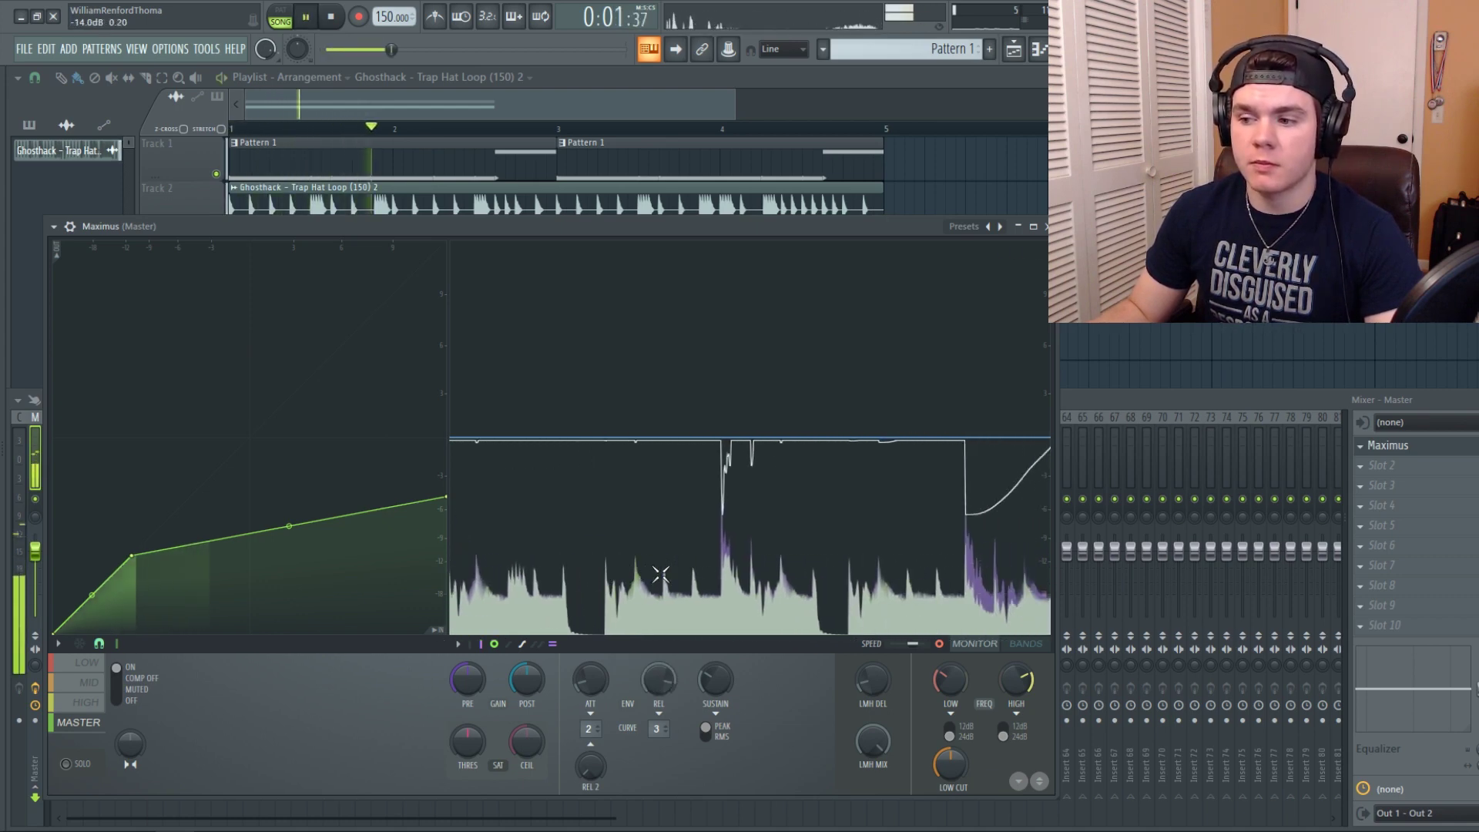
key(space)
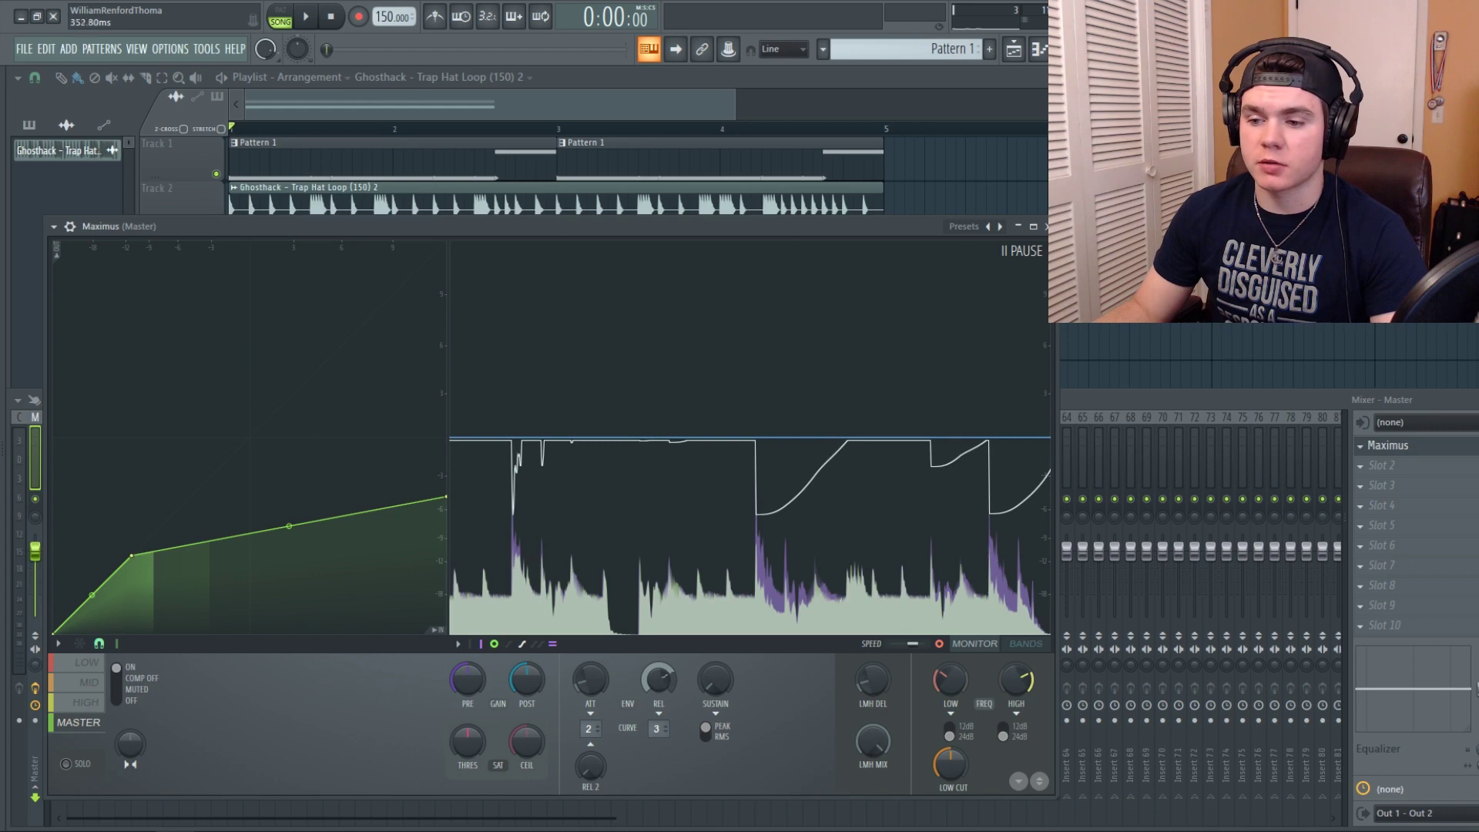
key(space)
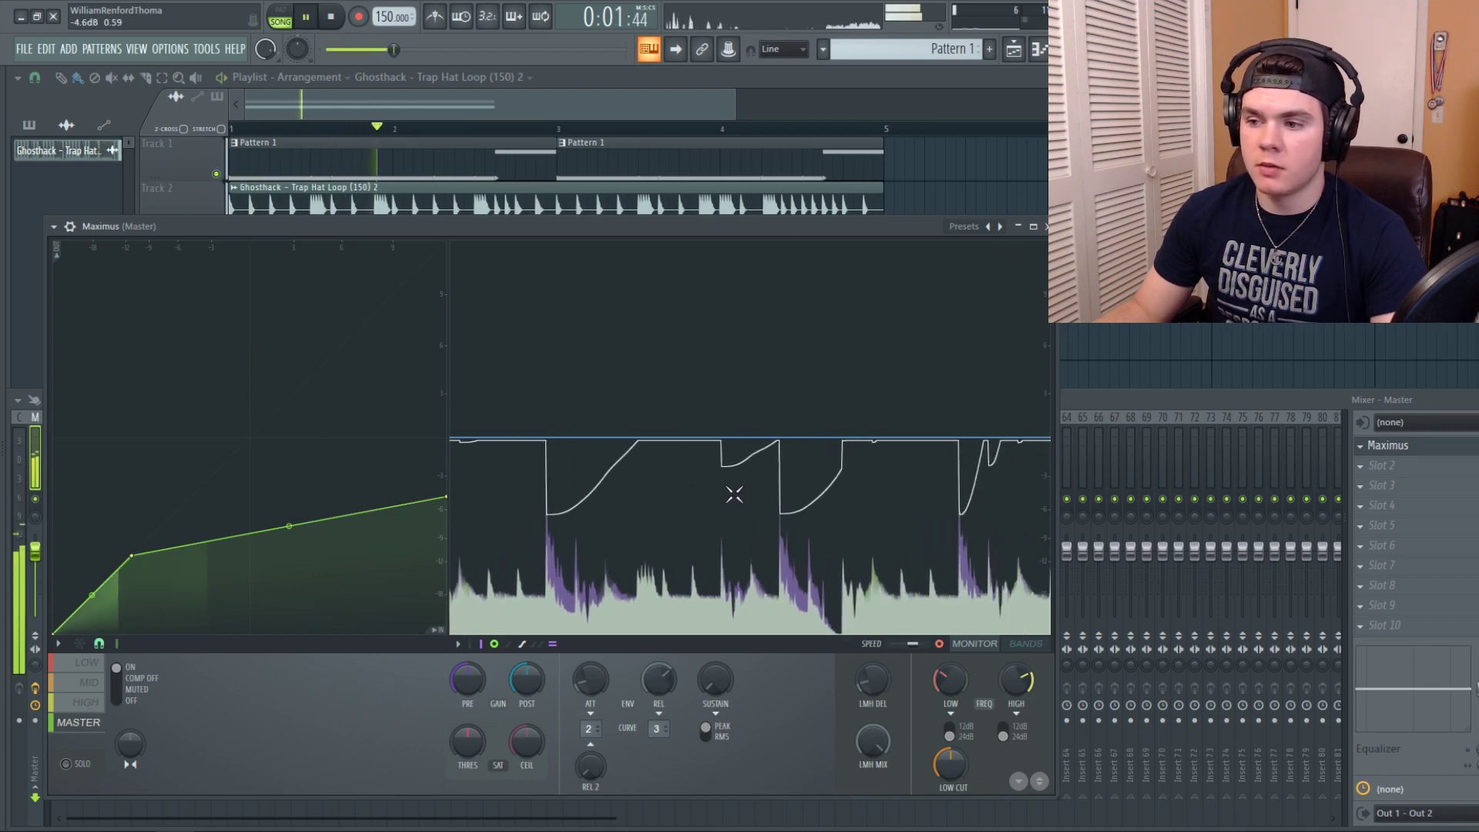
key(space)
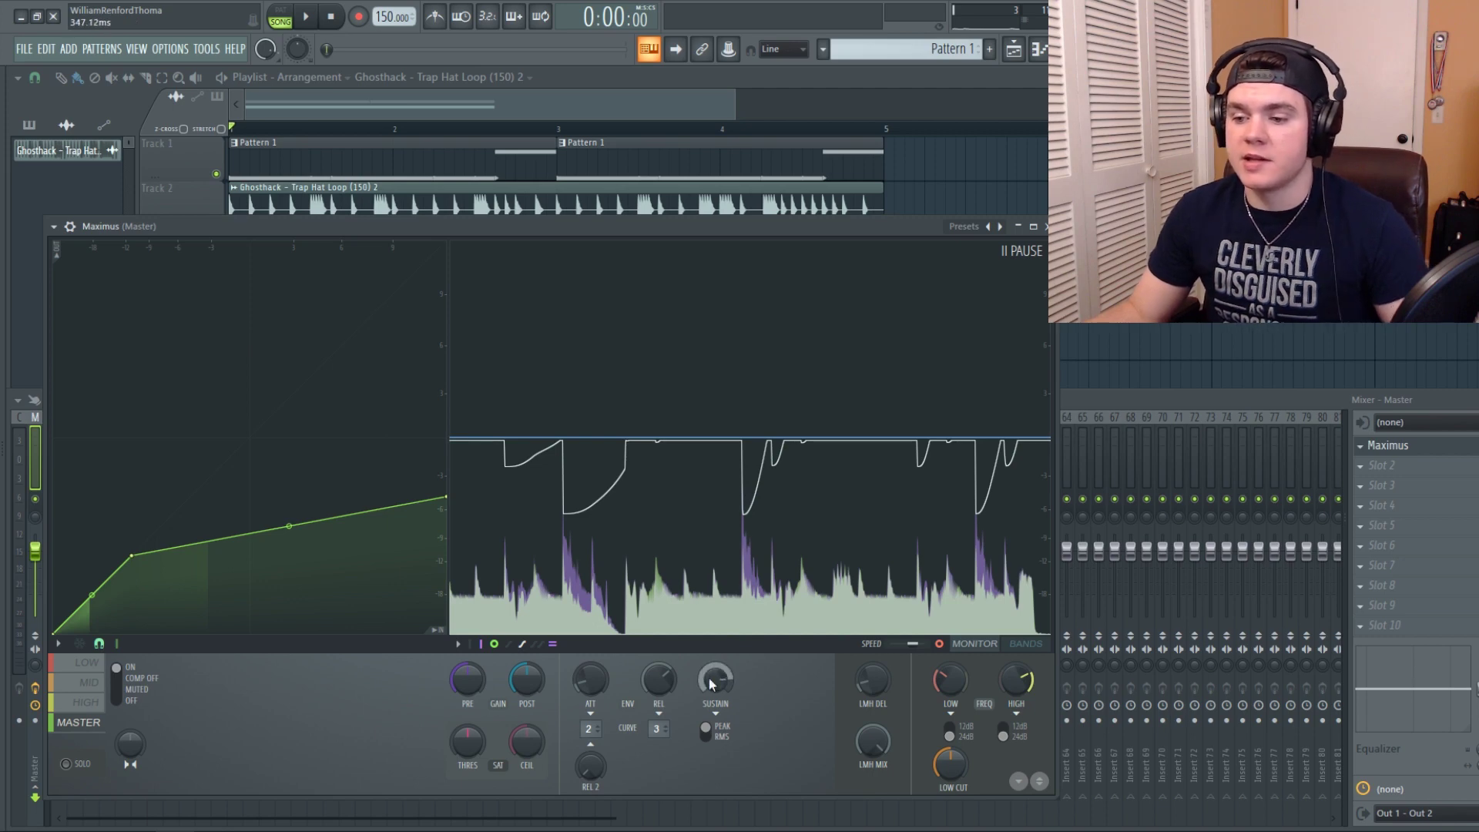
Play the song with a long sustain time on the master to watch the held gain reduction, and lower the sustain
key(space)
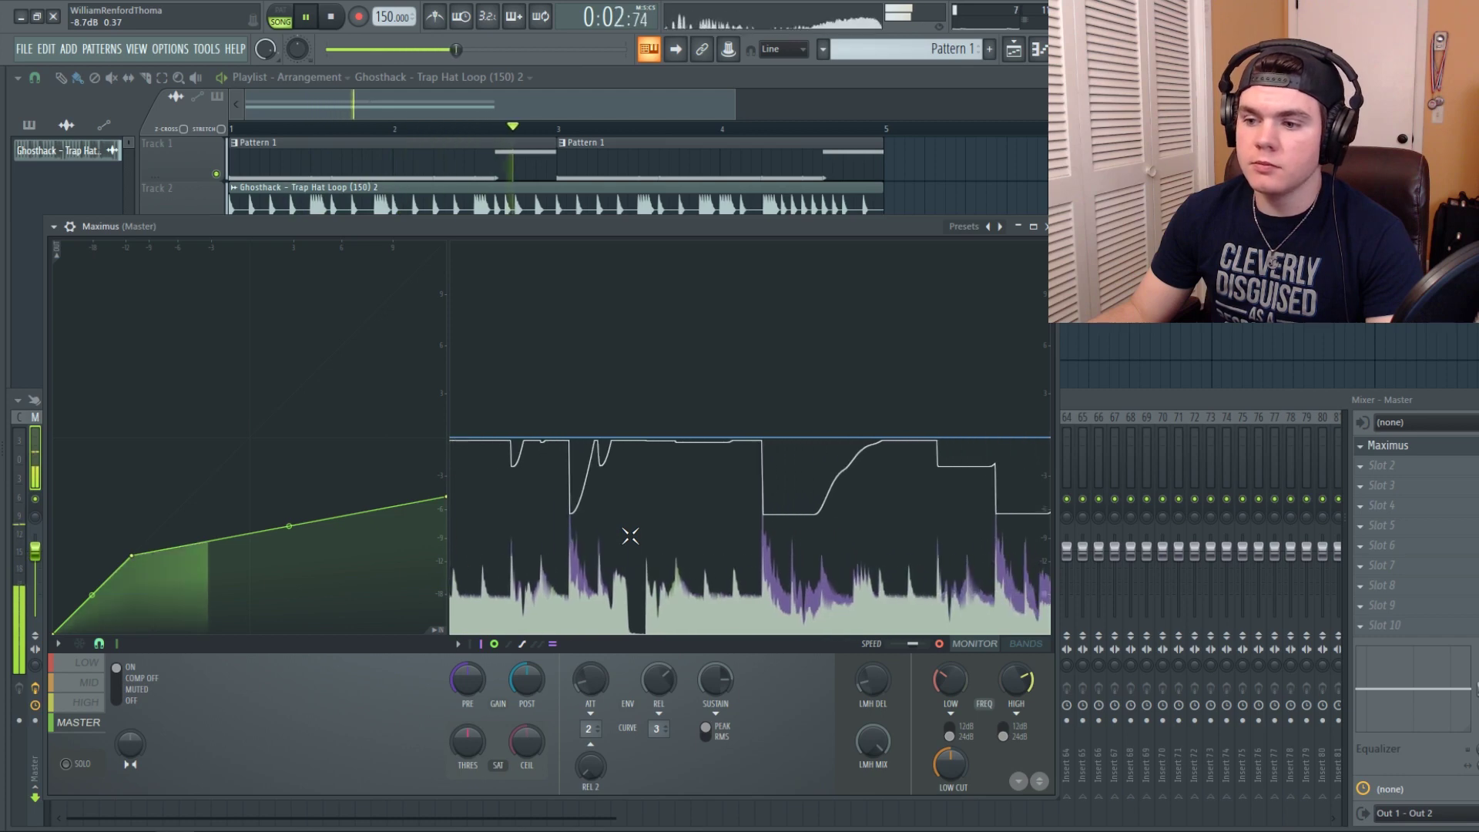
key(space)
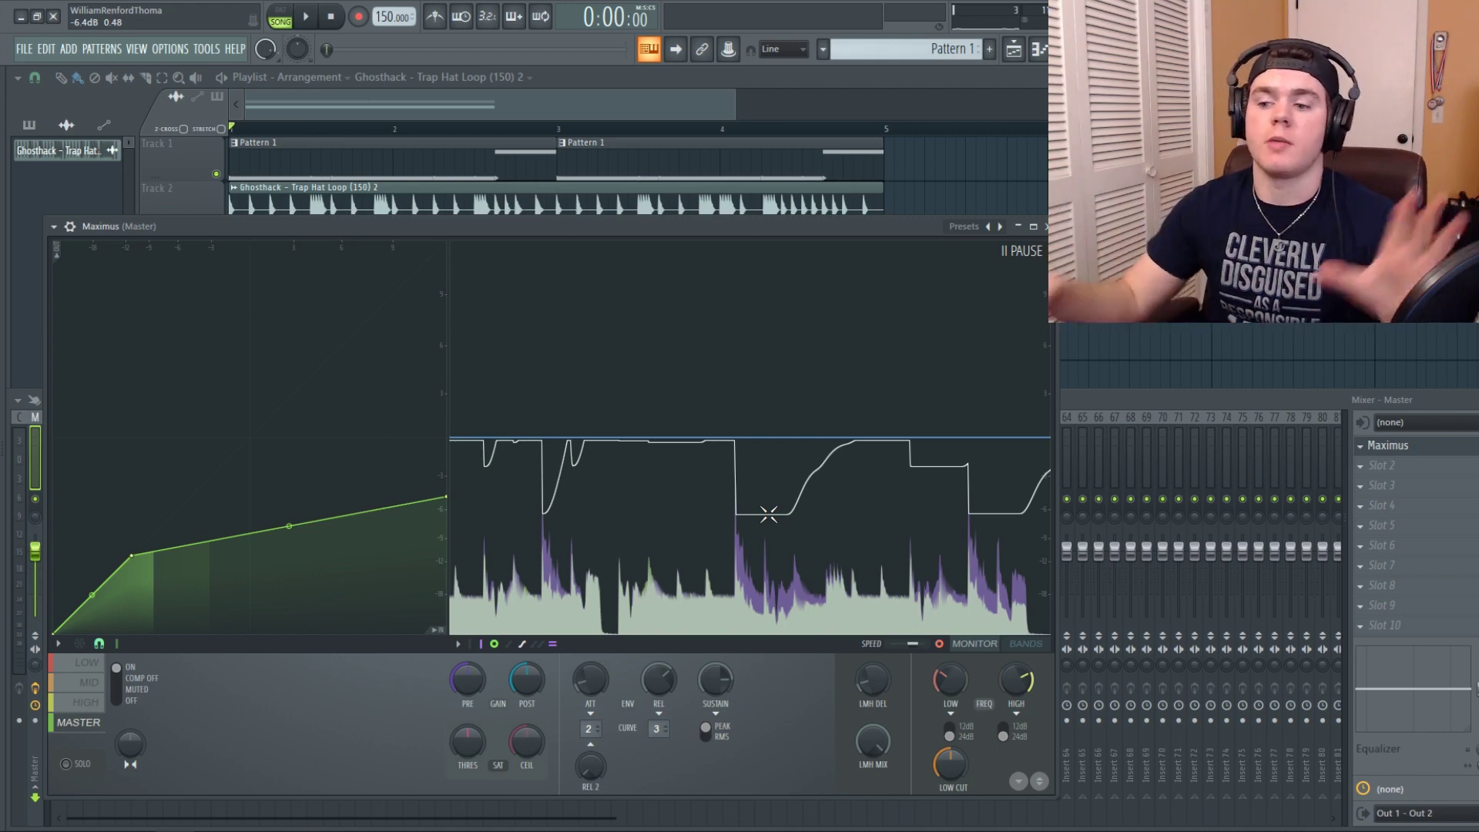
drag(715, 679, 715, 679)
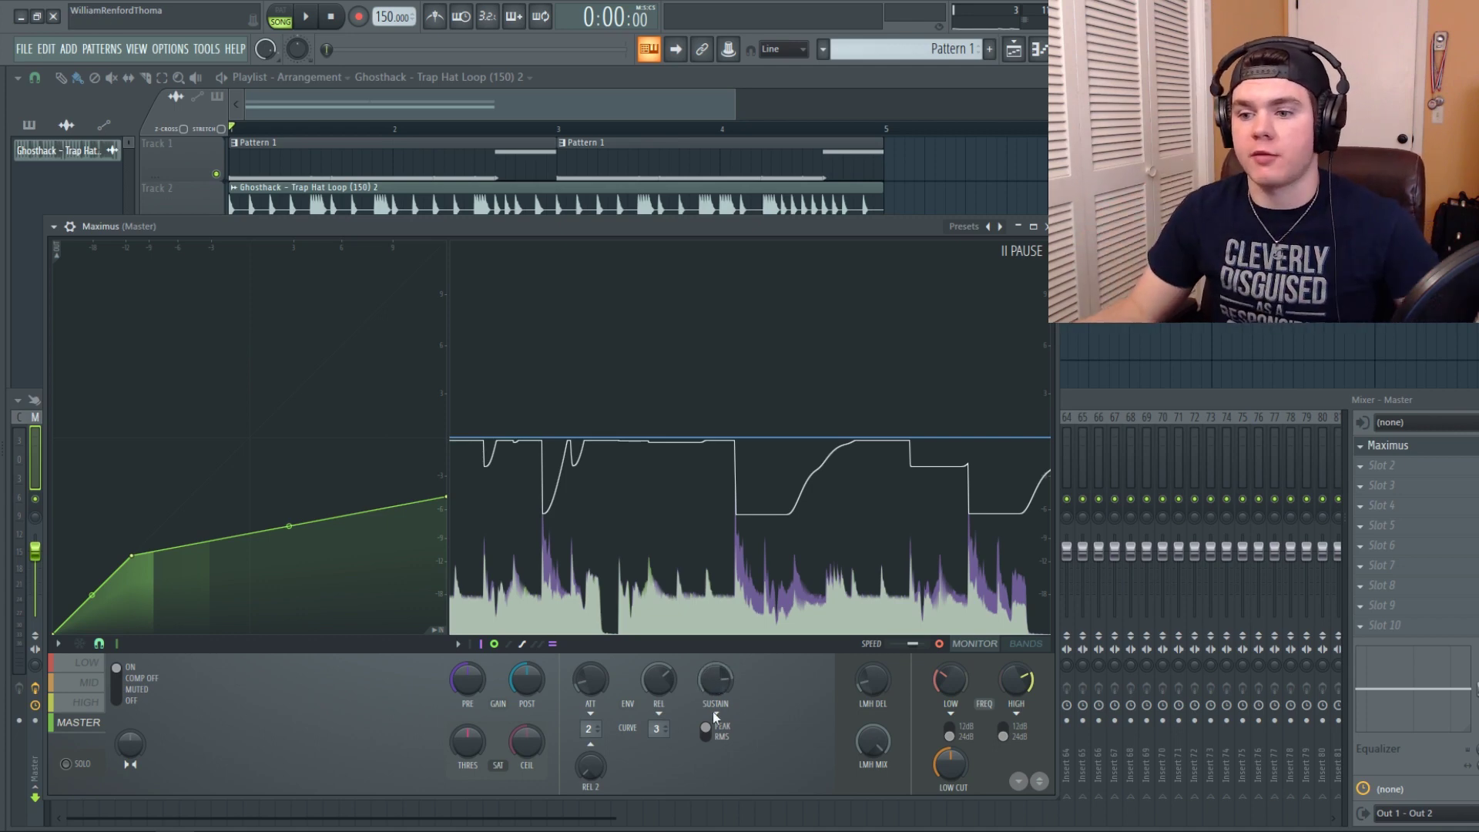
drag(724, 682, 724, 693)
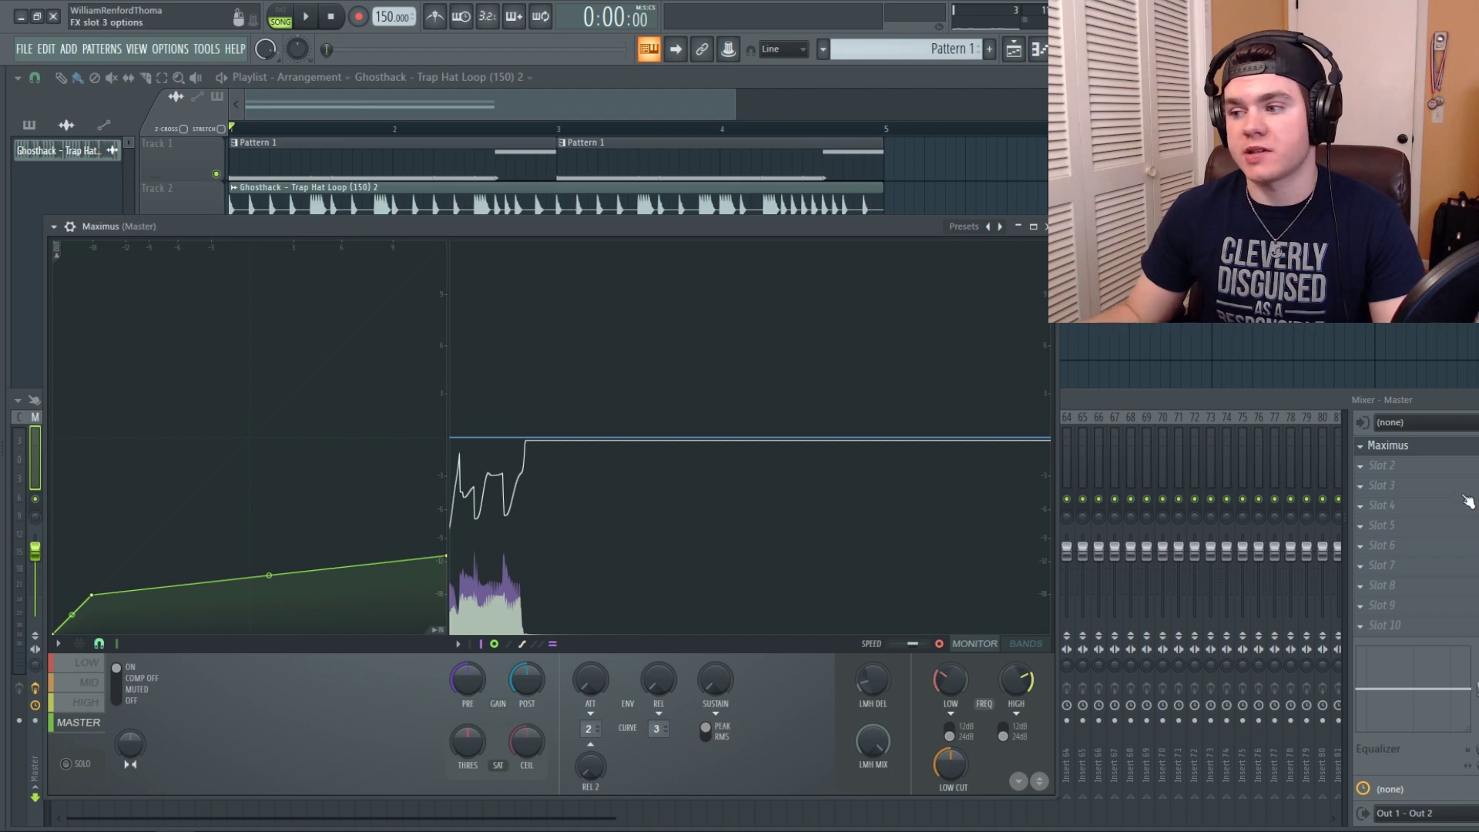
Load Fruity WaveShaper into the master's effect slot 3, compare its curve with the Maximus curve, and remove it
click(1381, 485)
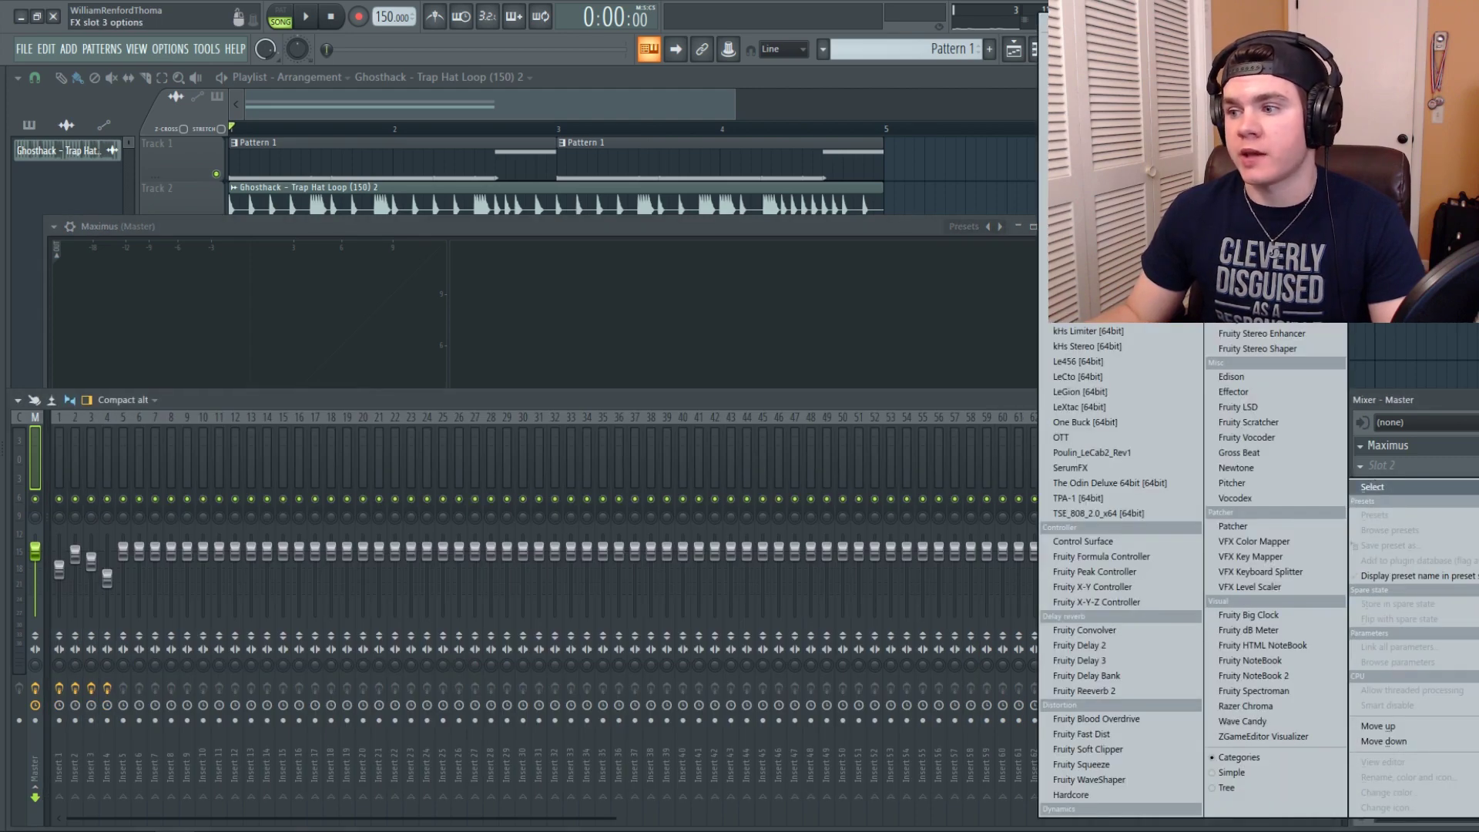
click(1088, 779)
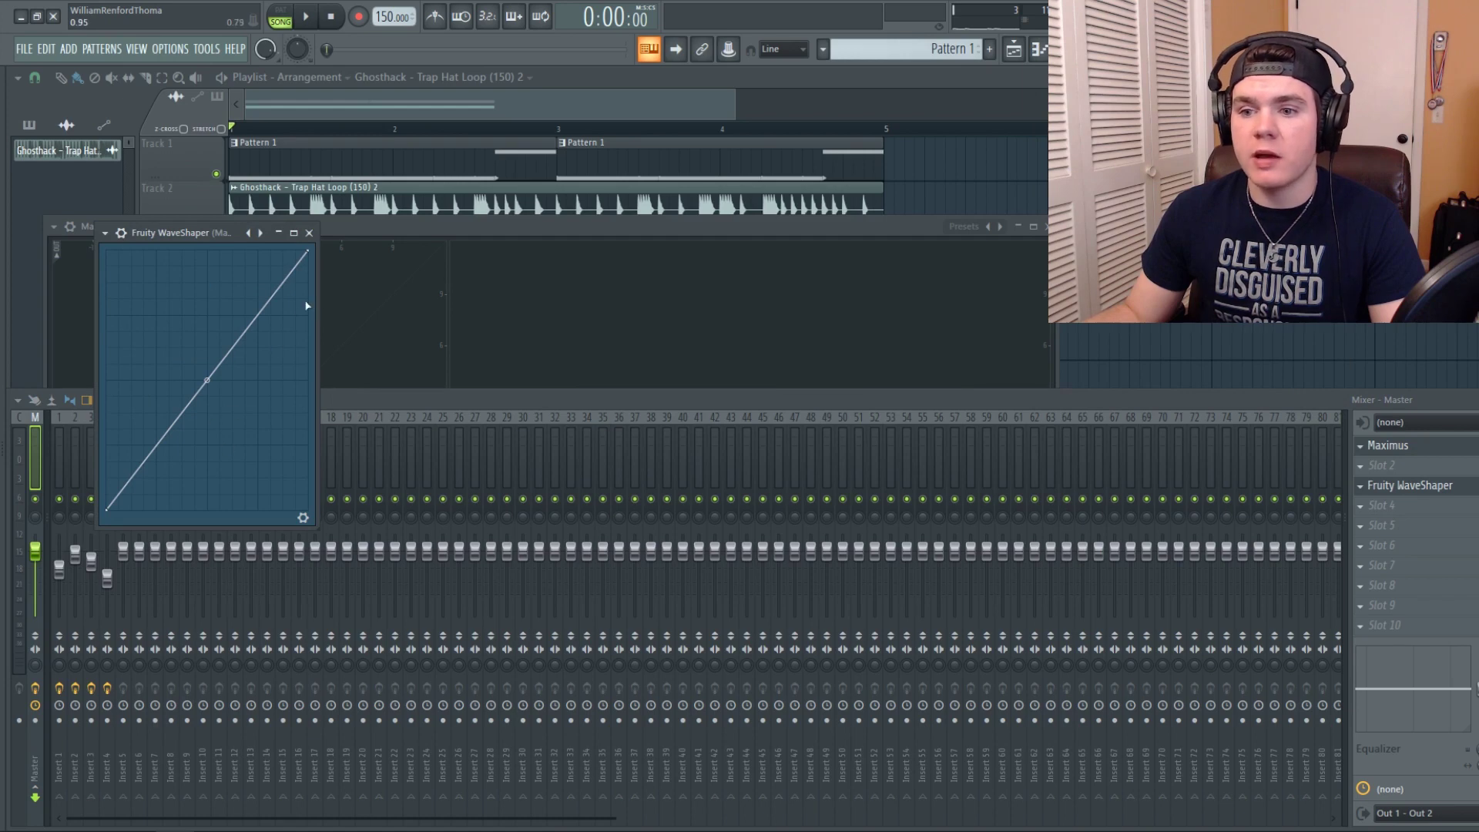
click(367, 224)
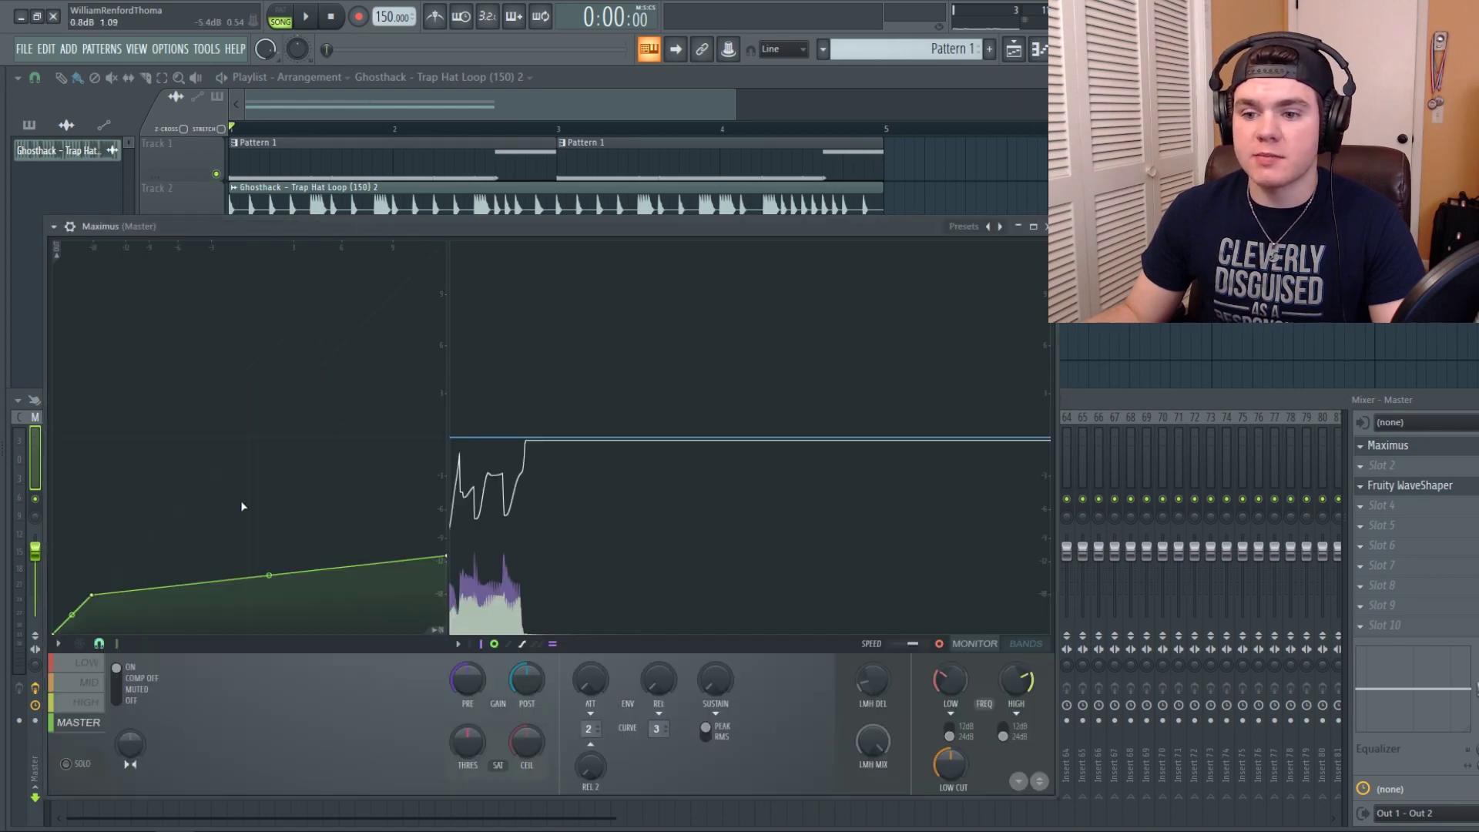
click(1413, 489)
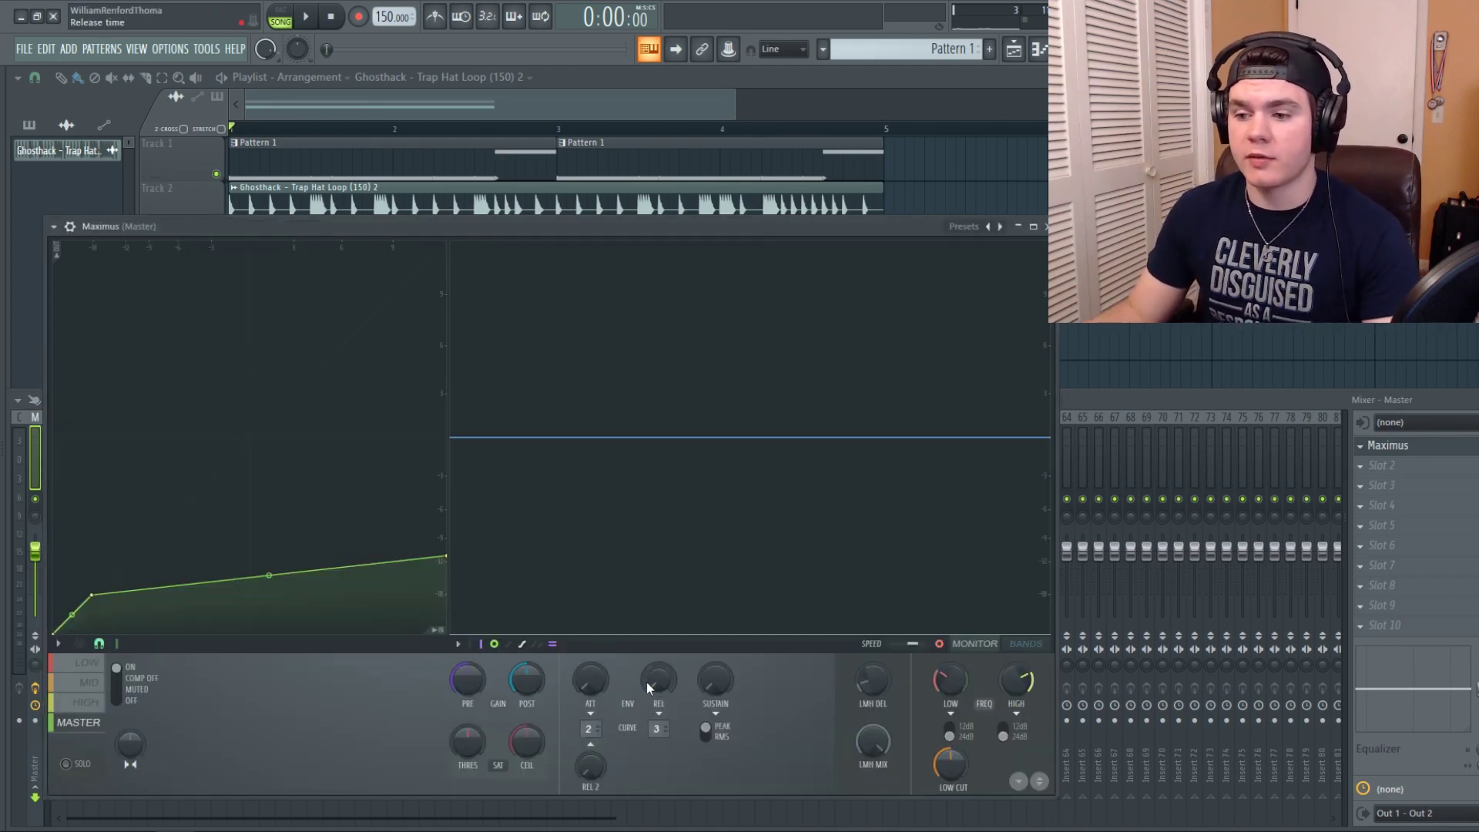
Play the song with a very short release time on the master to examine the rapid gain reduction
key(space)
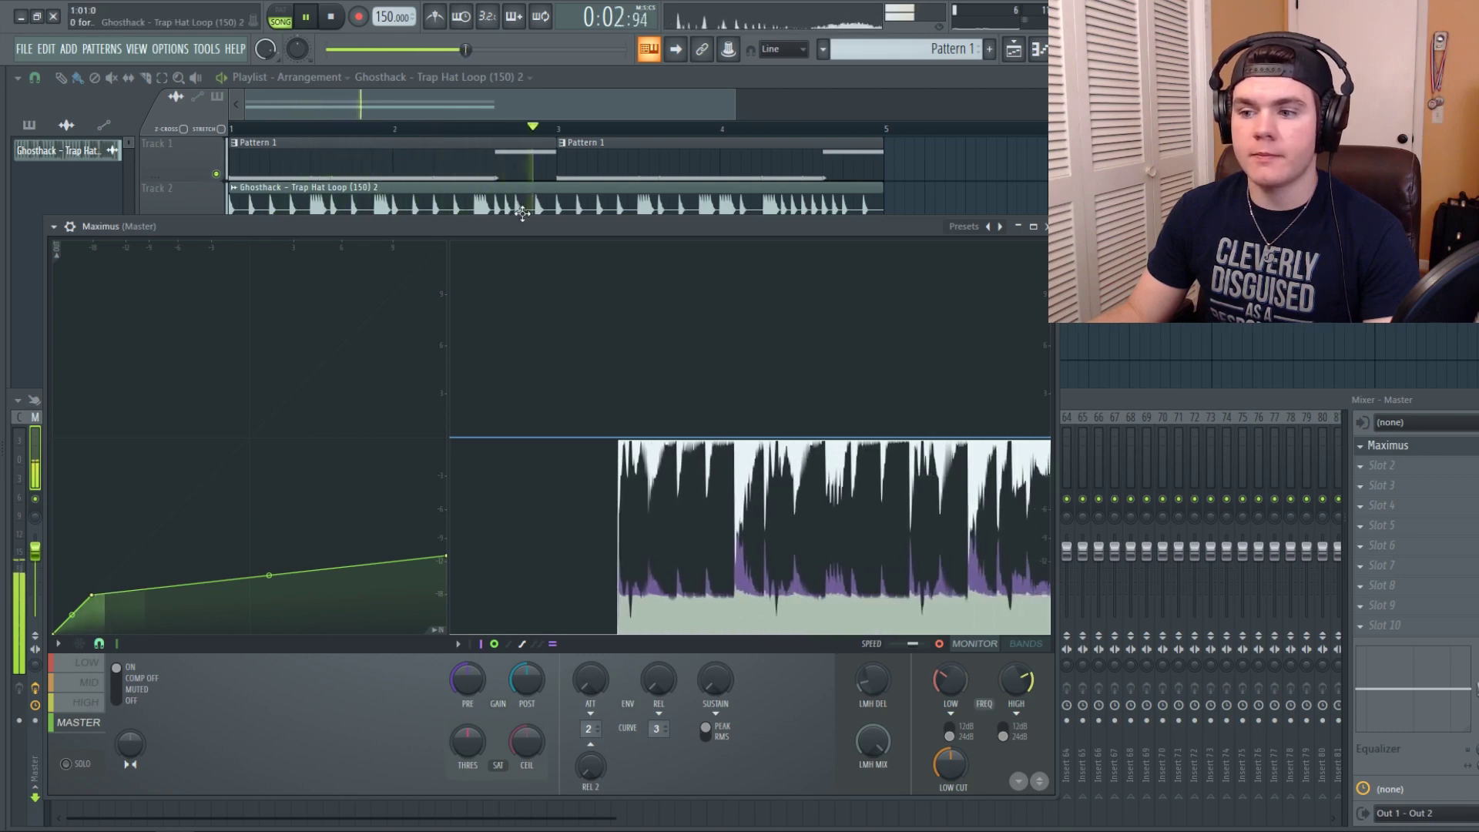
key(space)
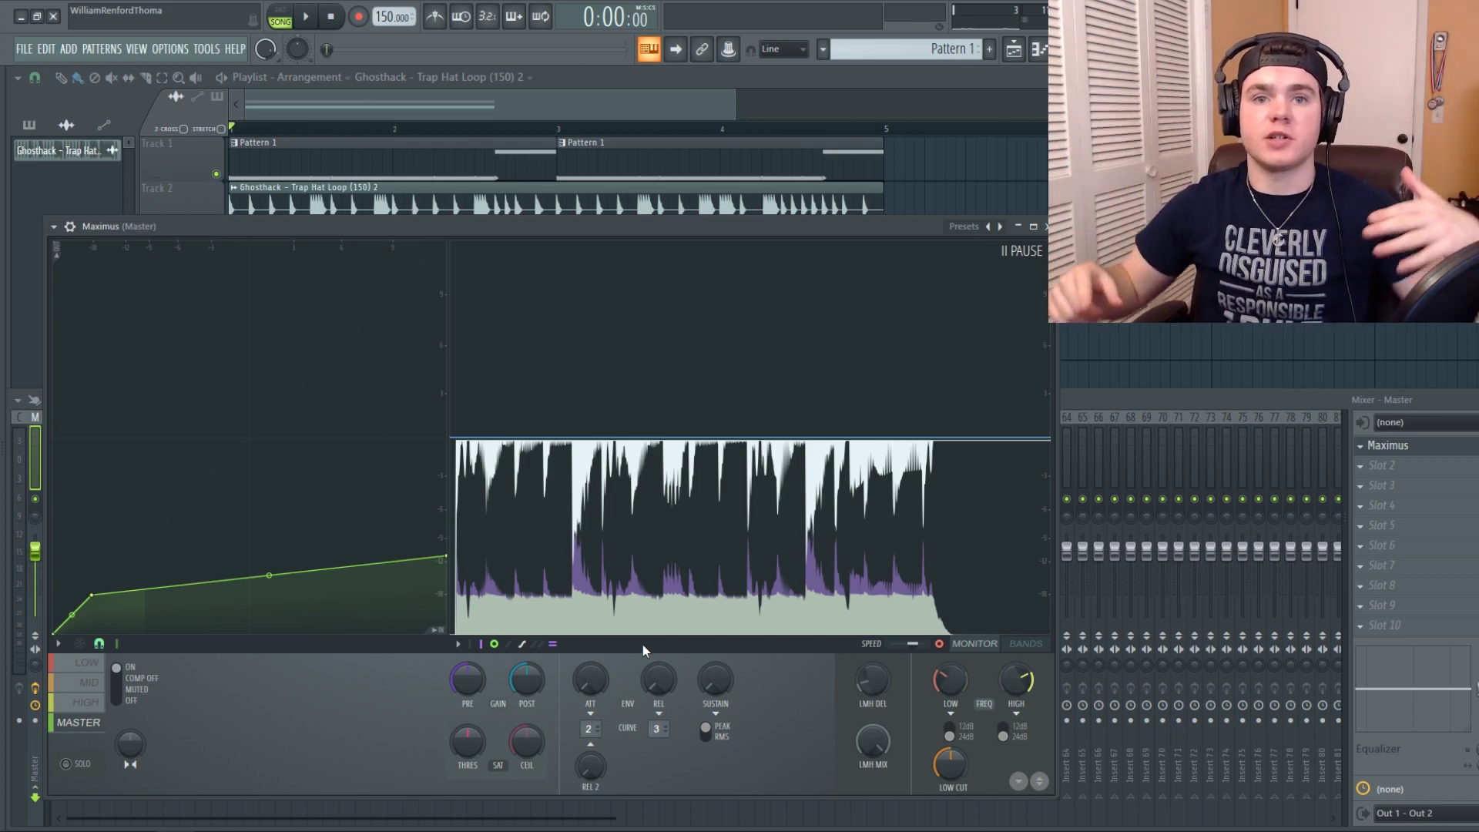
Reset the master's attack time and adjust its release time to a moderate setting
right_click(590, 680)
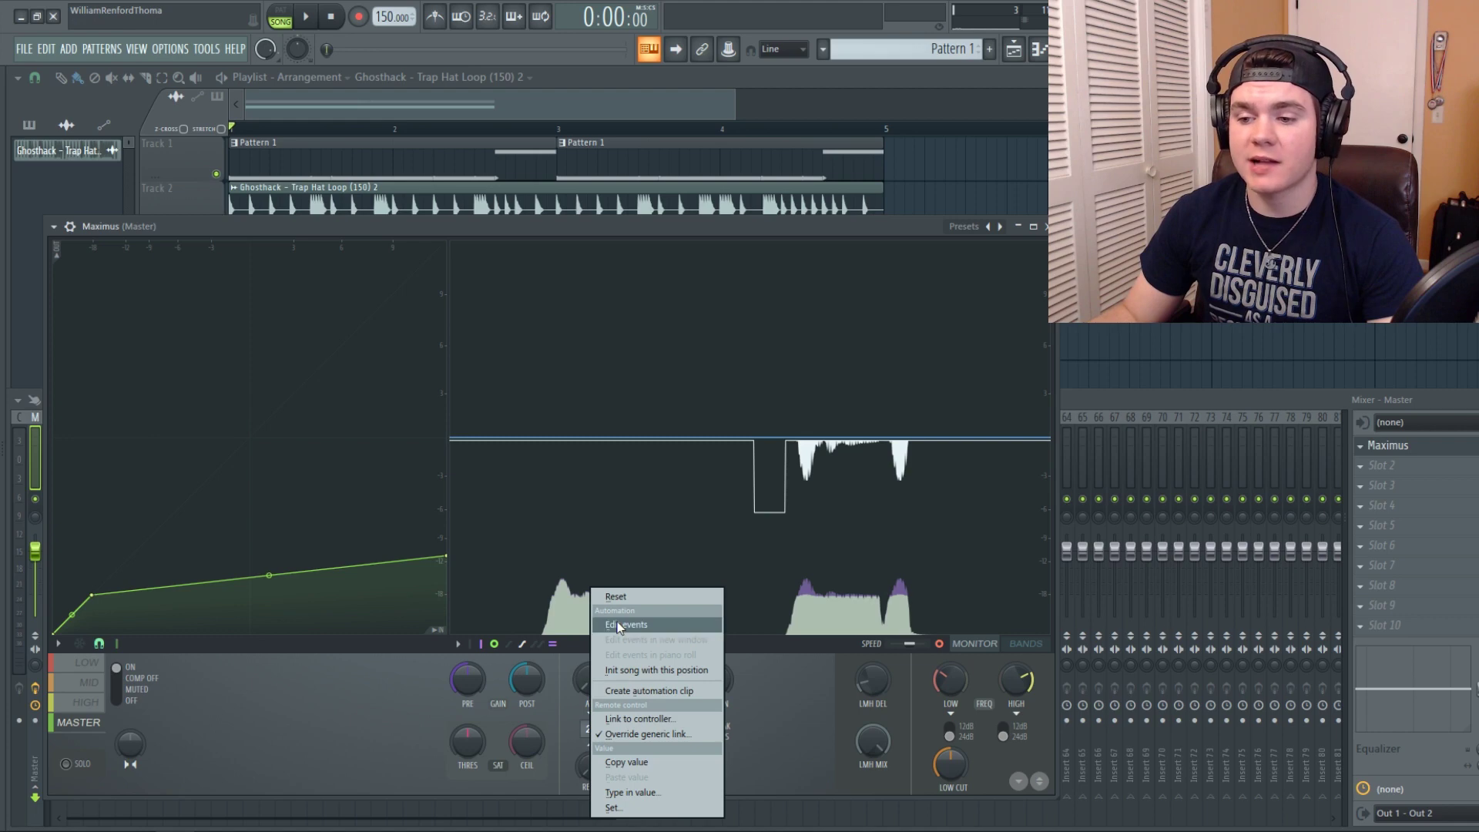
click(616, 599)
drag(657, 681, 671, 705)
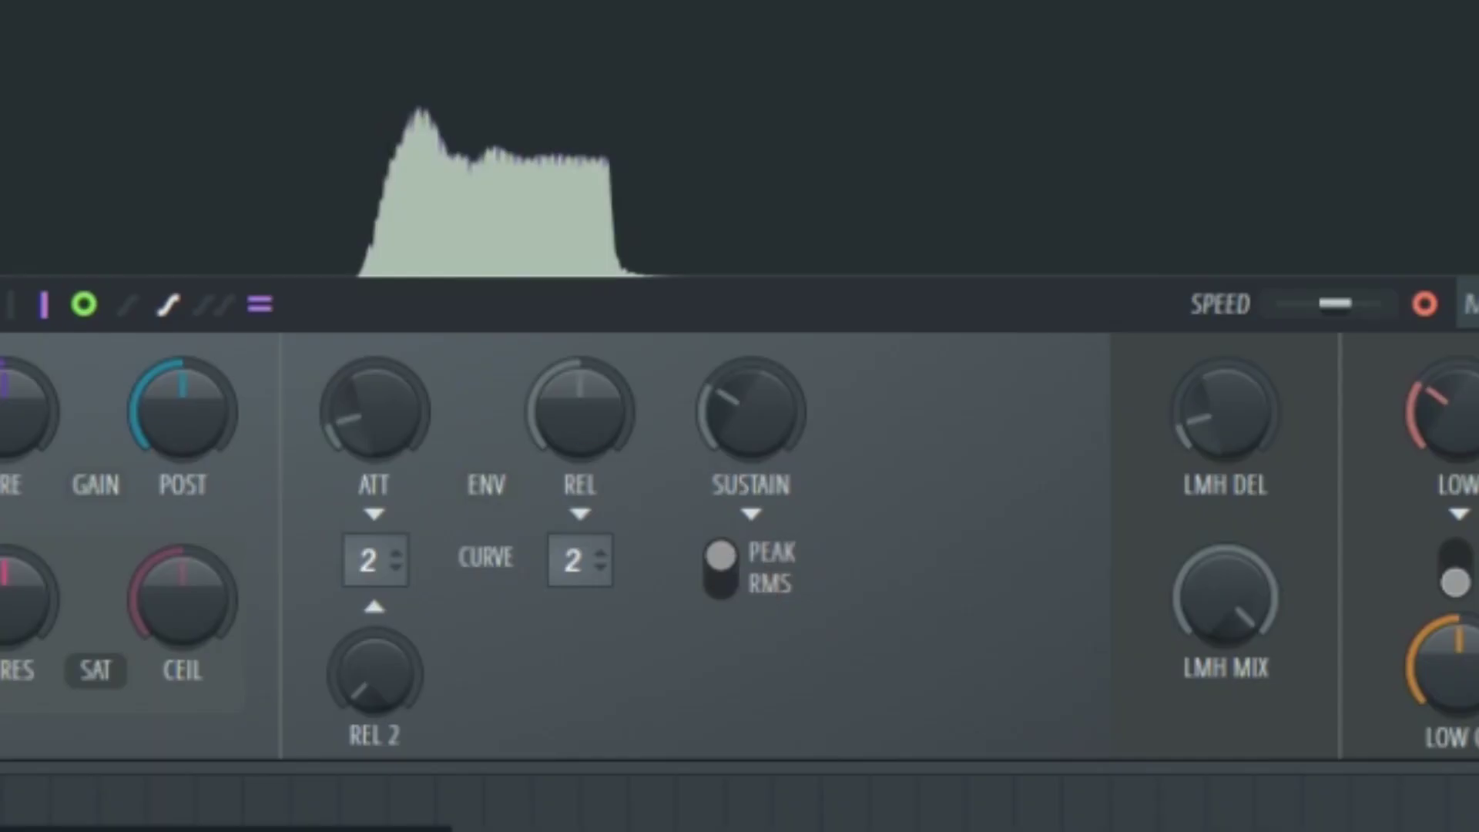
Pull the knee of the master's compression curve far down and play the song to watch the gain reduction
drag(250, 437, 73, 615)
key(space)
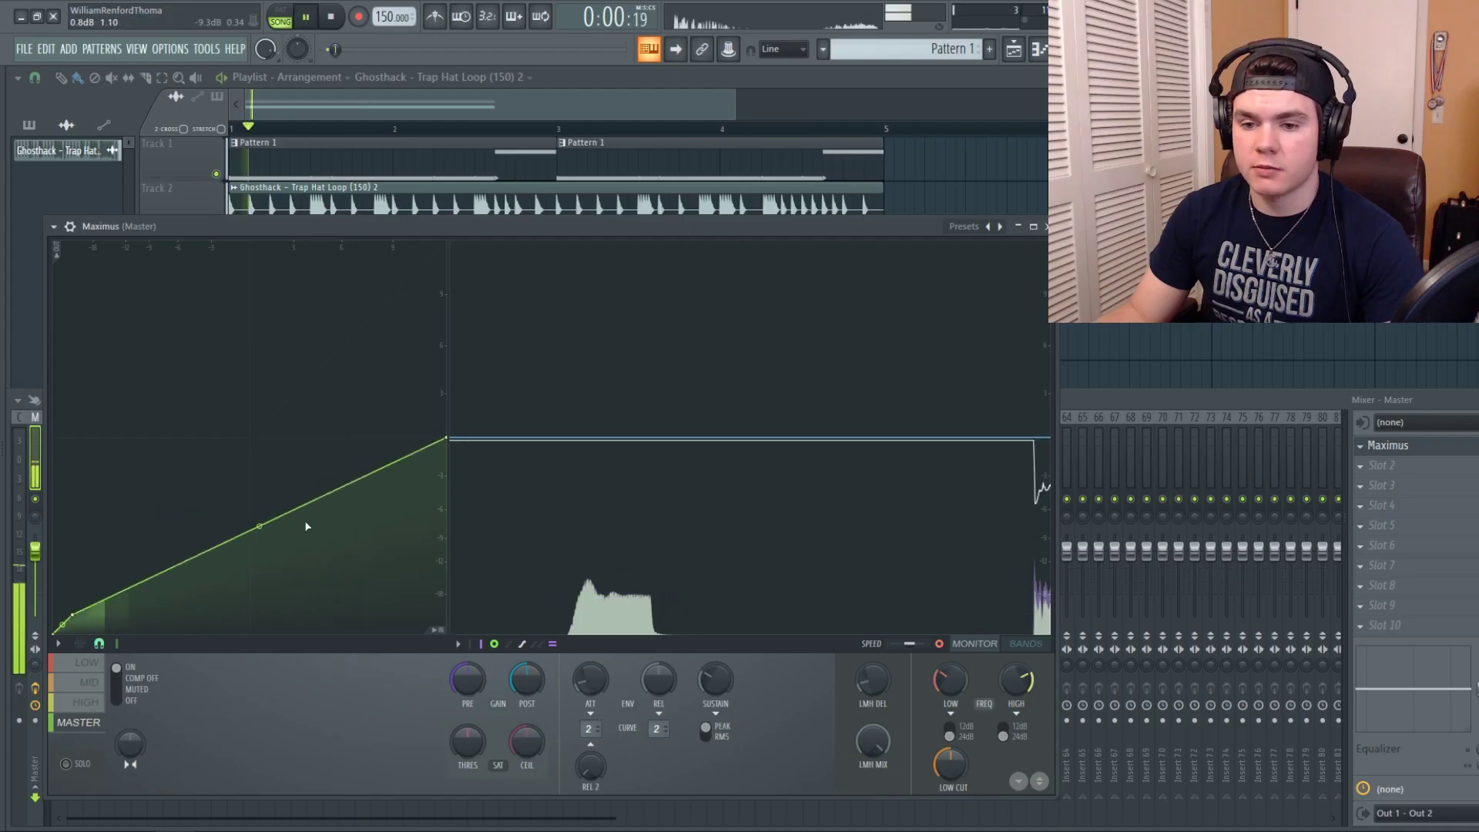
key(space)
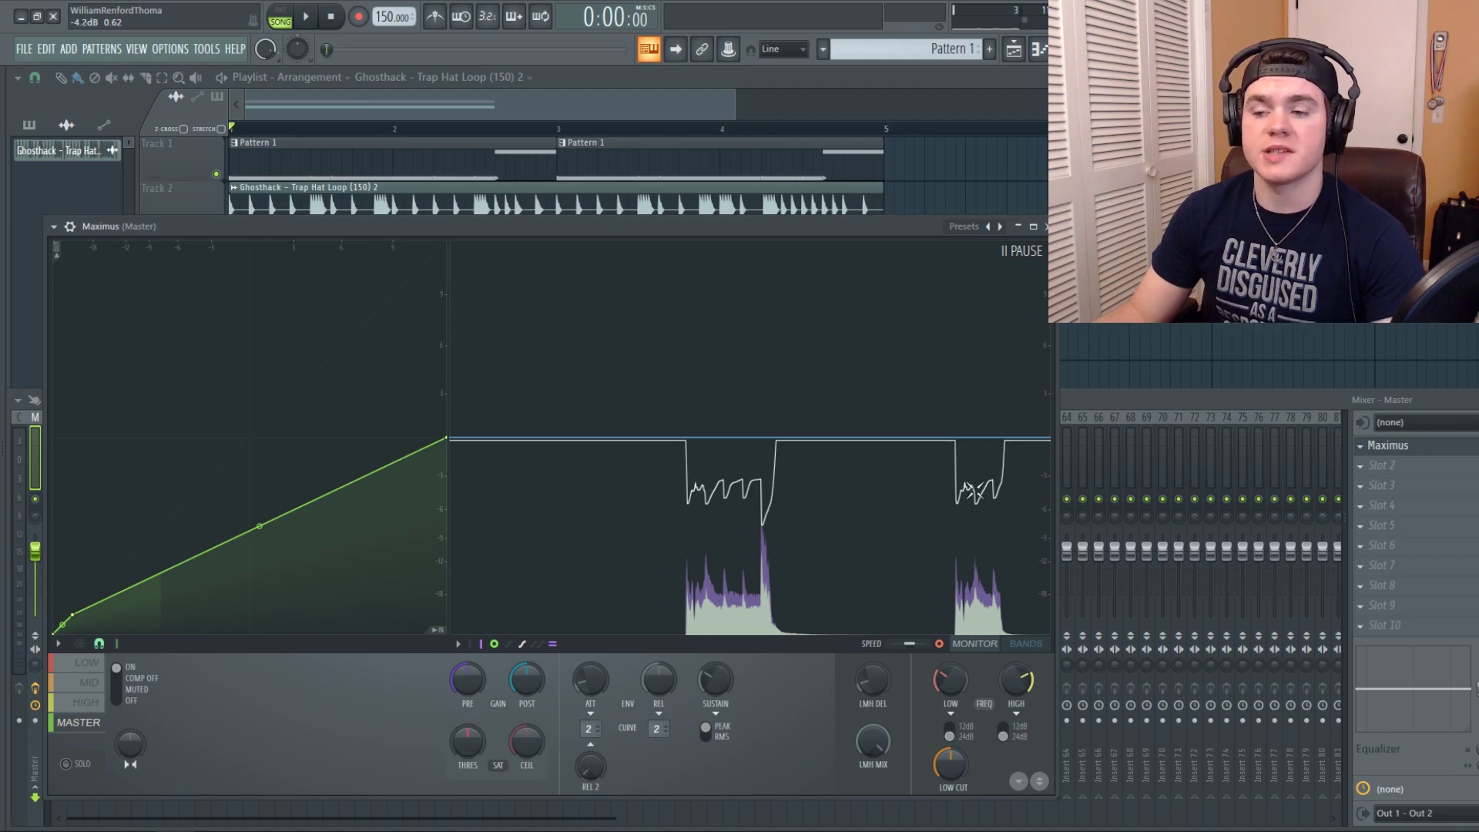
Switch the master's level detection to RMS and play the song to compare the gain reduction
click(707, 733)
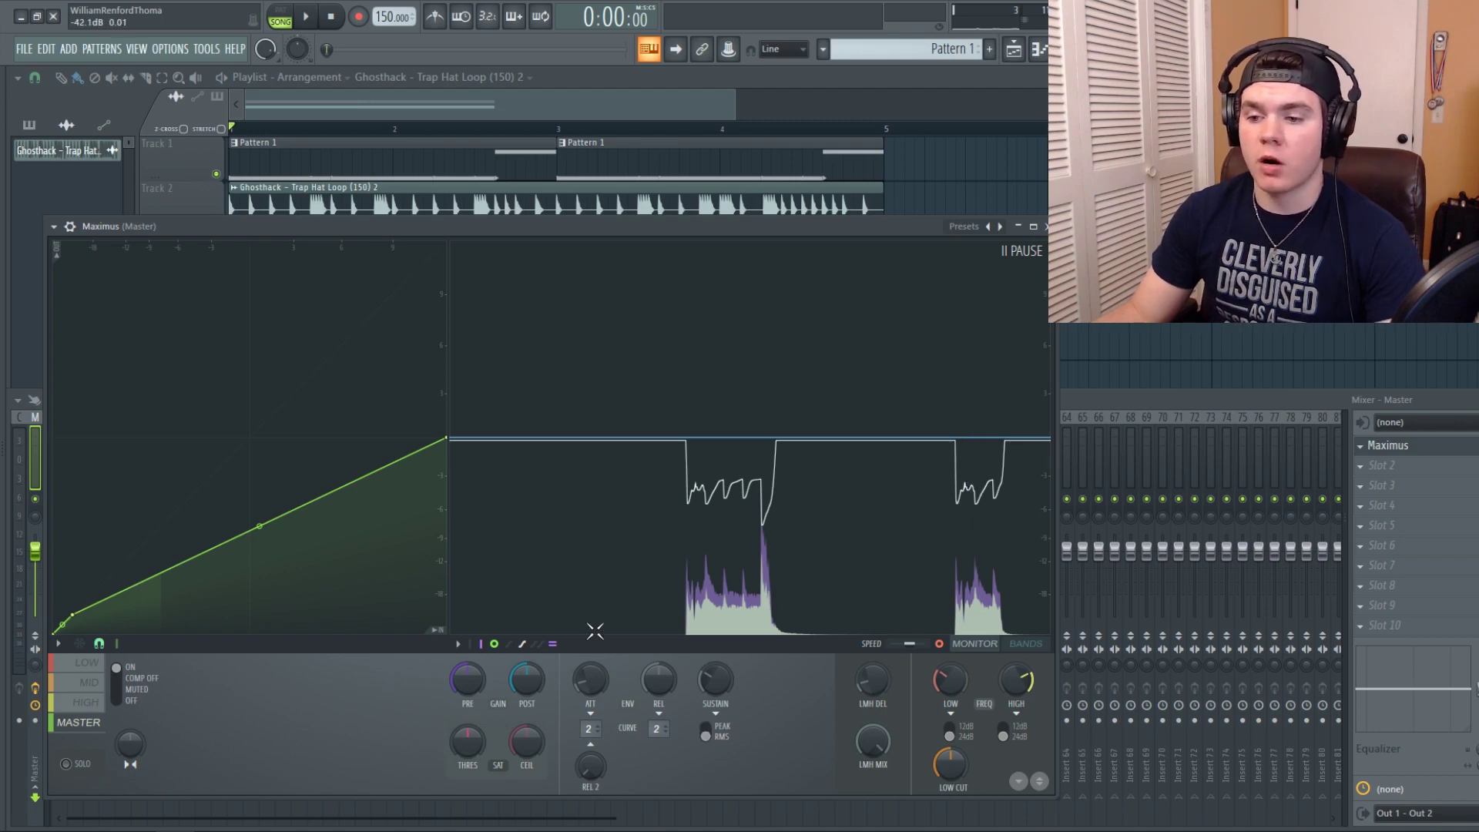
key(space)
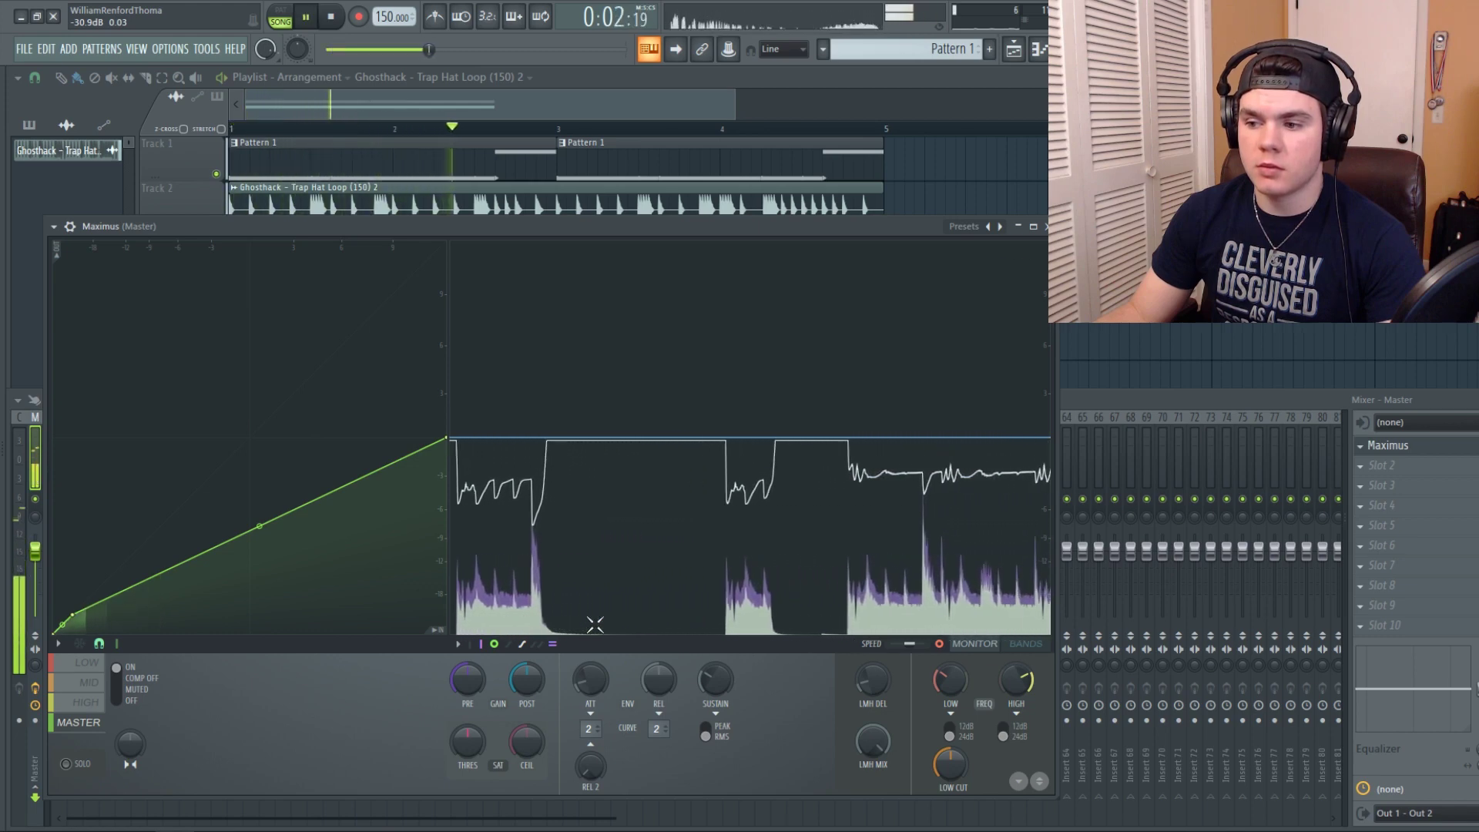
key(space)
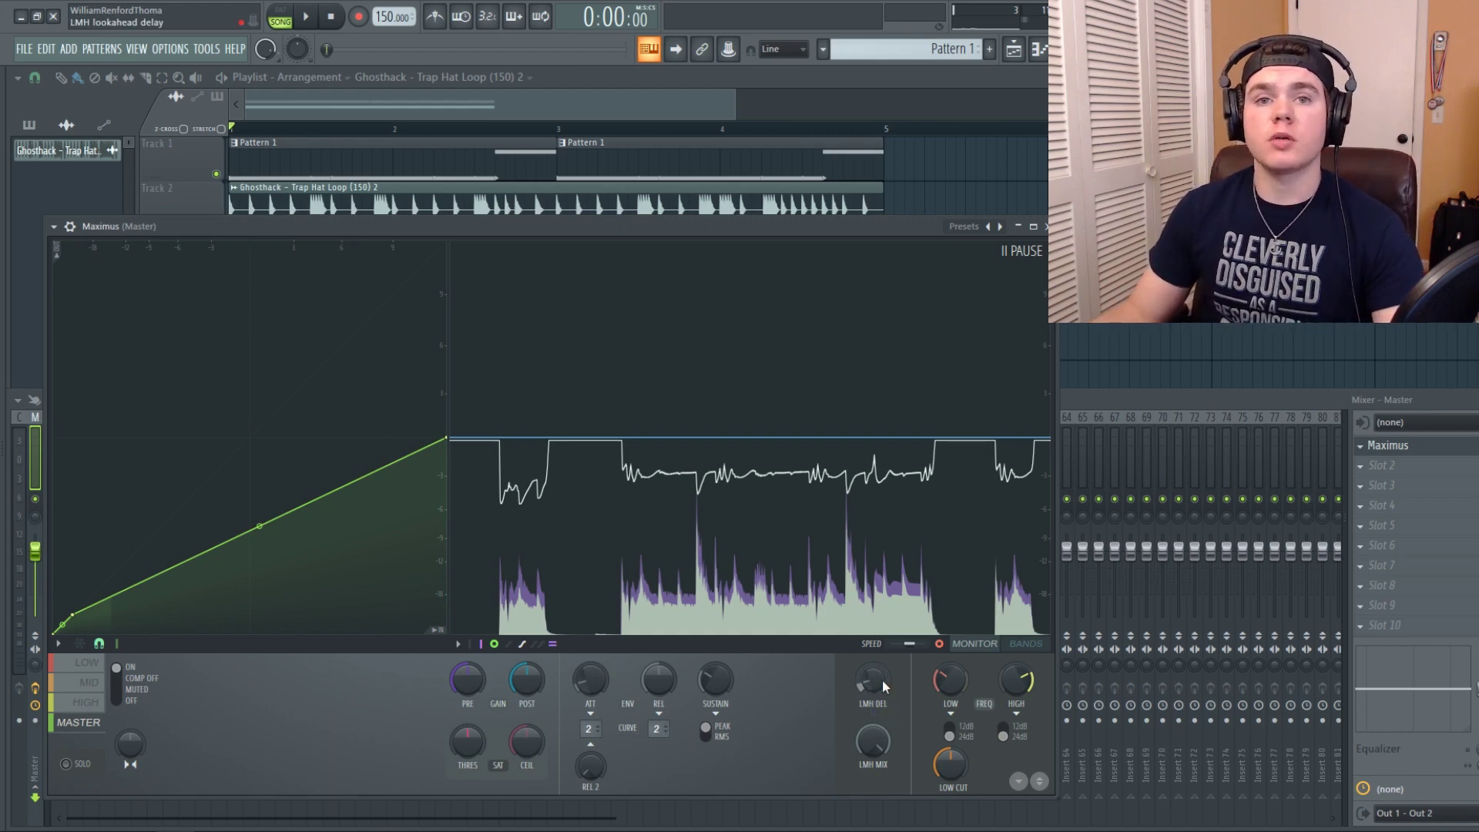
Examine the low, mid and high bands' curves and envelopes, and return to the master band
click(97, 669)
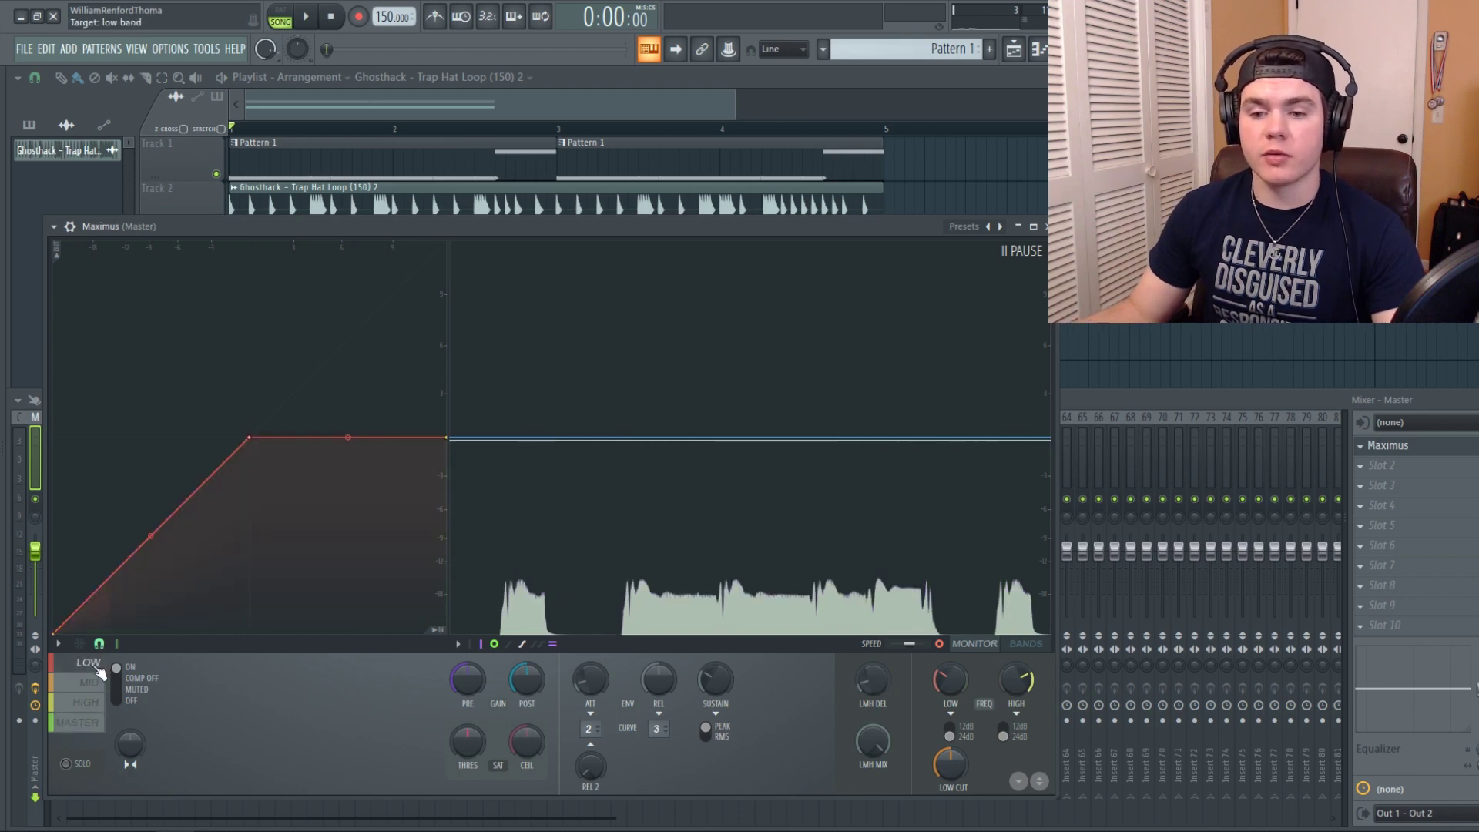
click(86, 702)
click(88, 726)
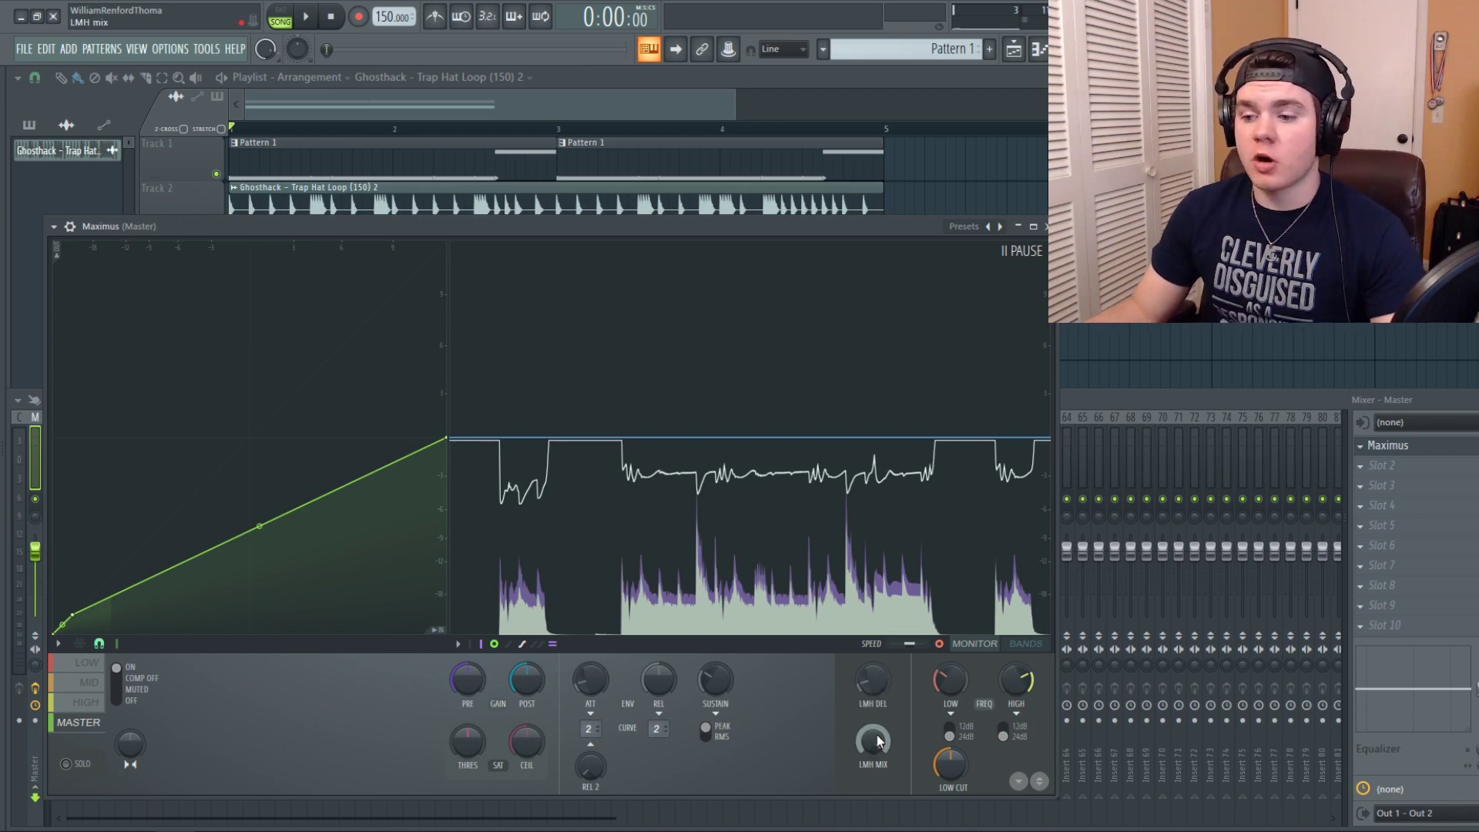
click(107, 664)
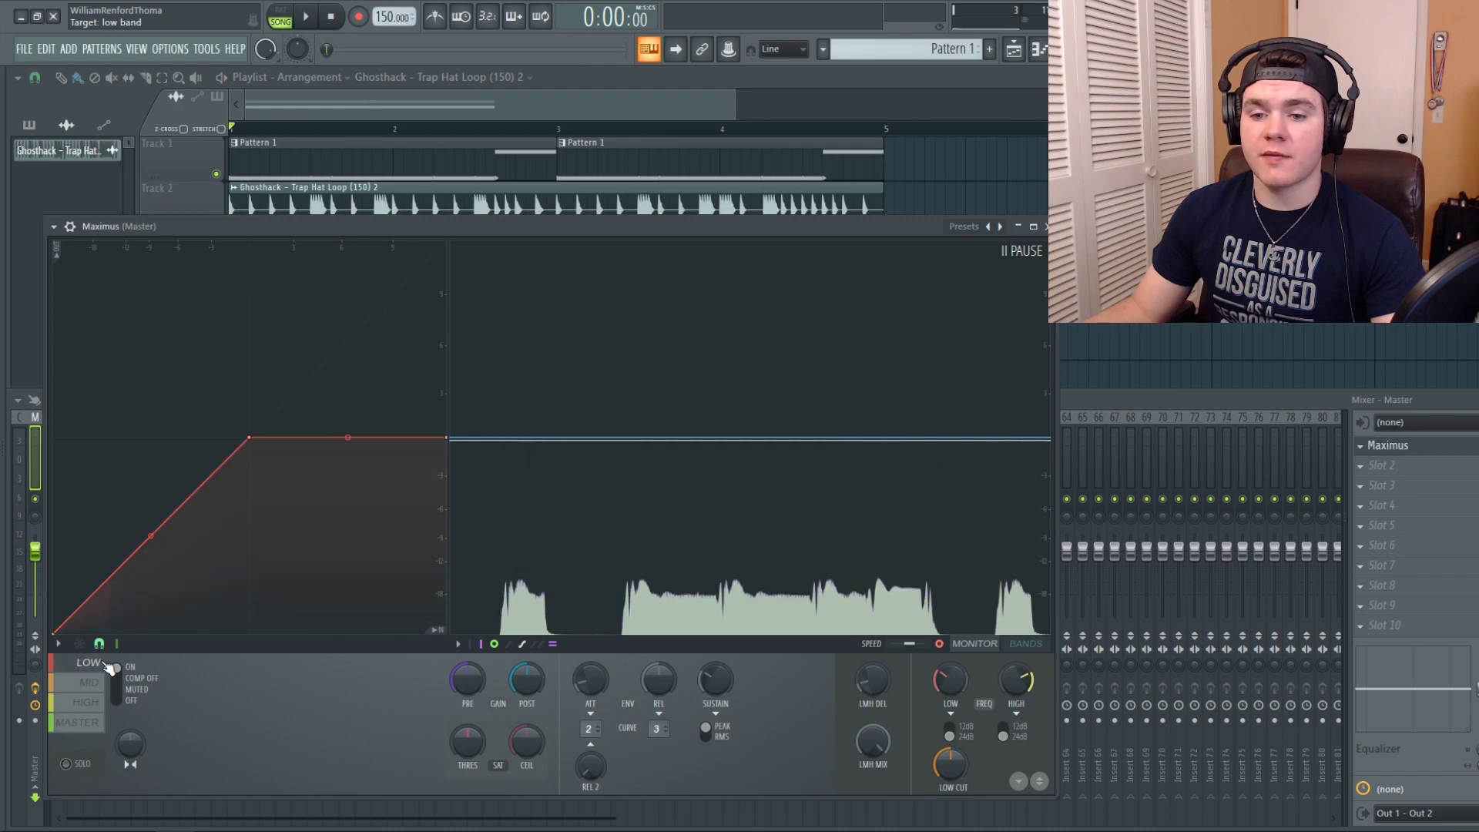
click(103, 680)
click(100, 701)
click(100, 681)
click(101, 667)
click(100, 680)
click(100, 701)
click(85, 722)
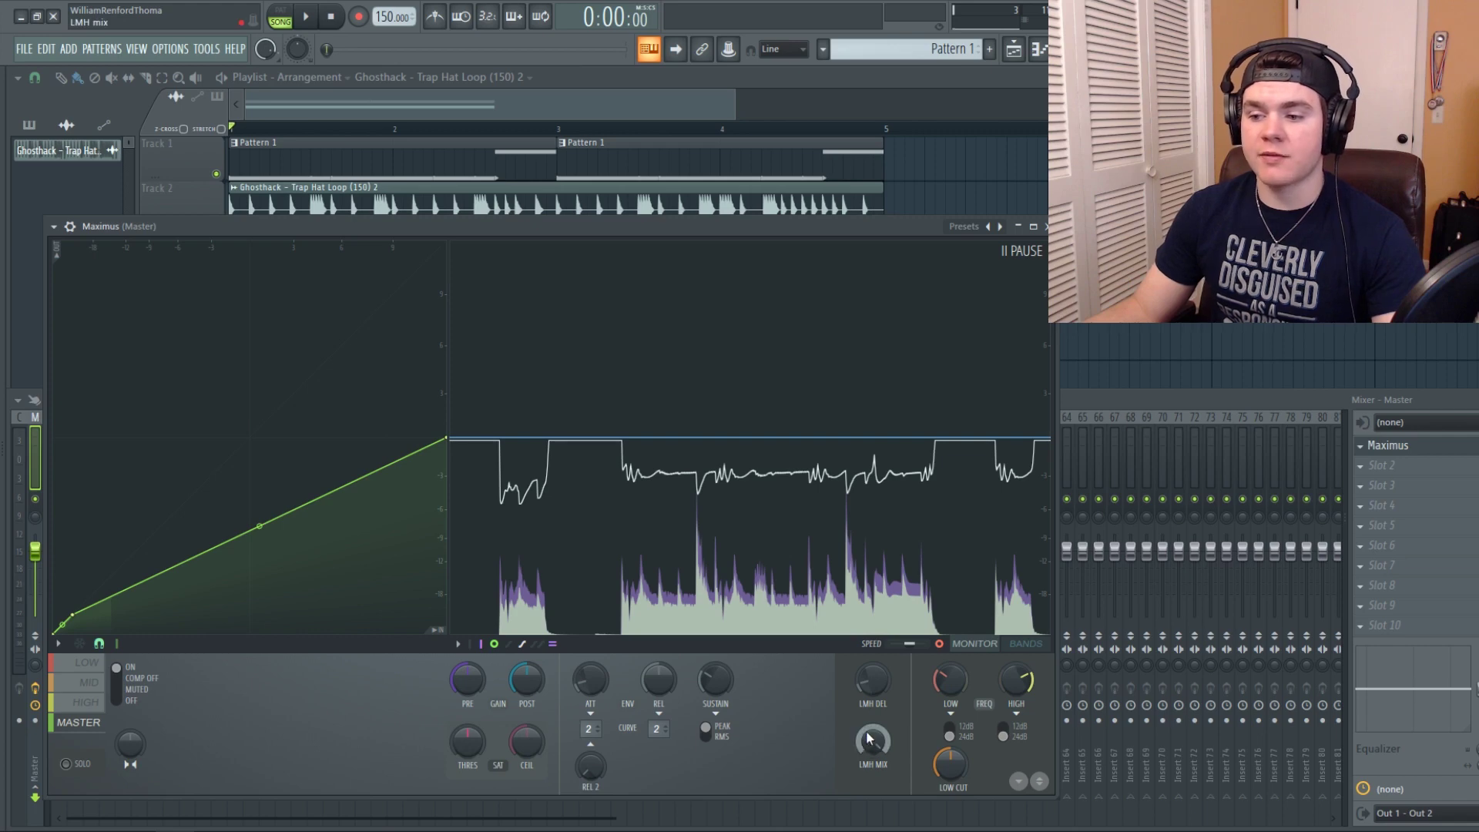
Try the LMH mix at 0% and return it to its maximum
drag(868, 739, 869, 739)
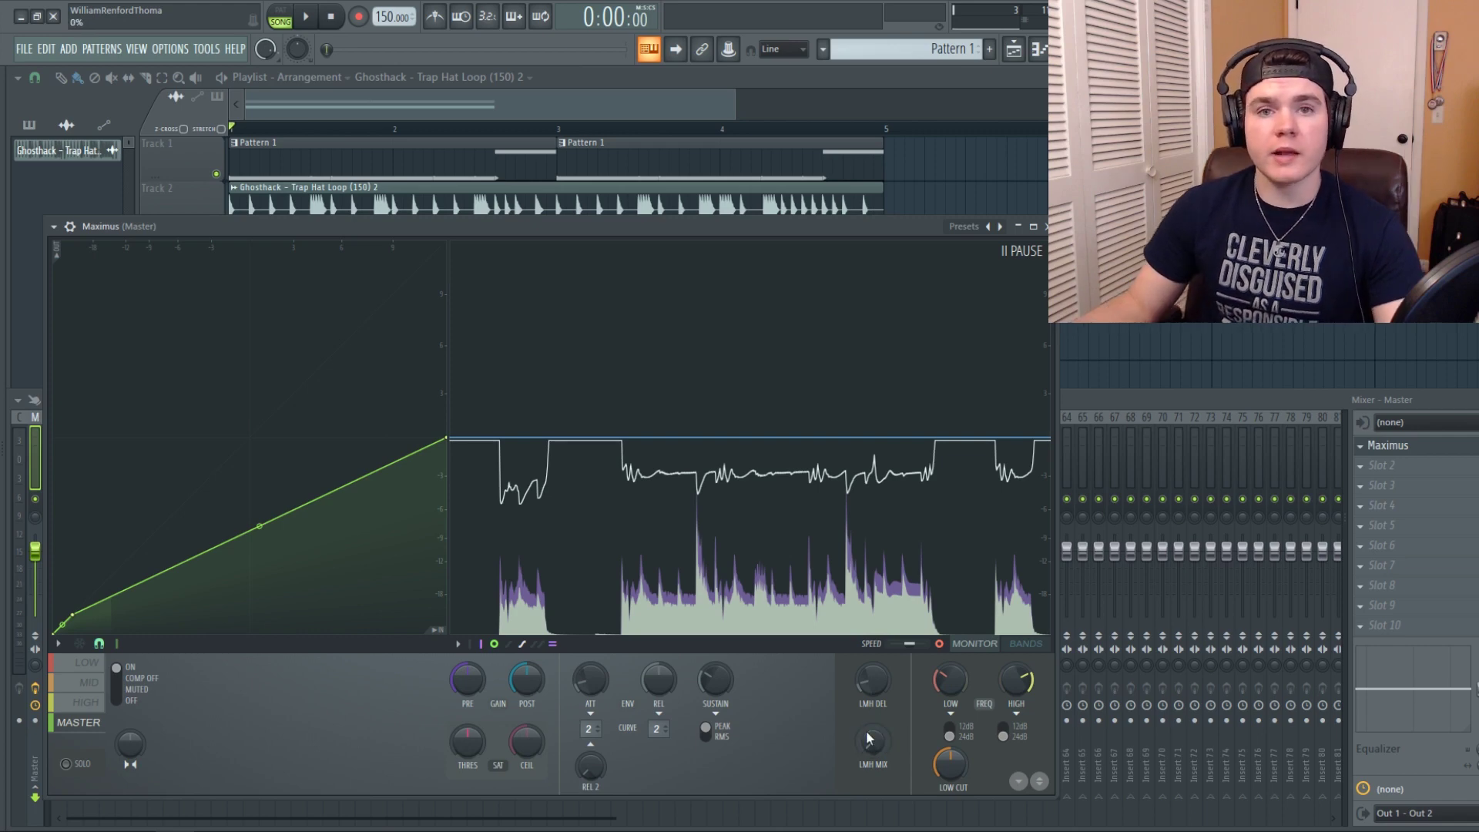
drag(868, 740, 868, 693)
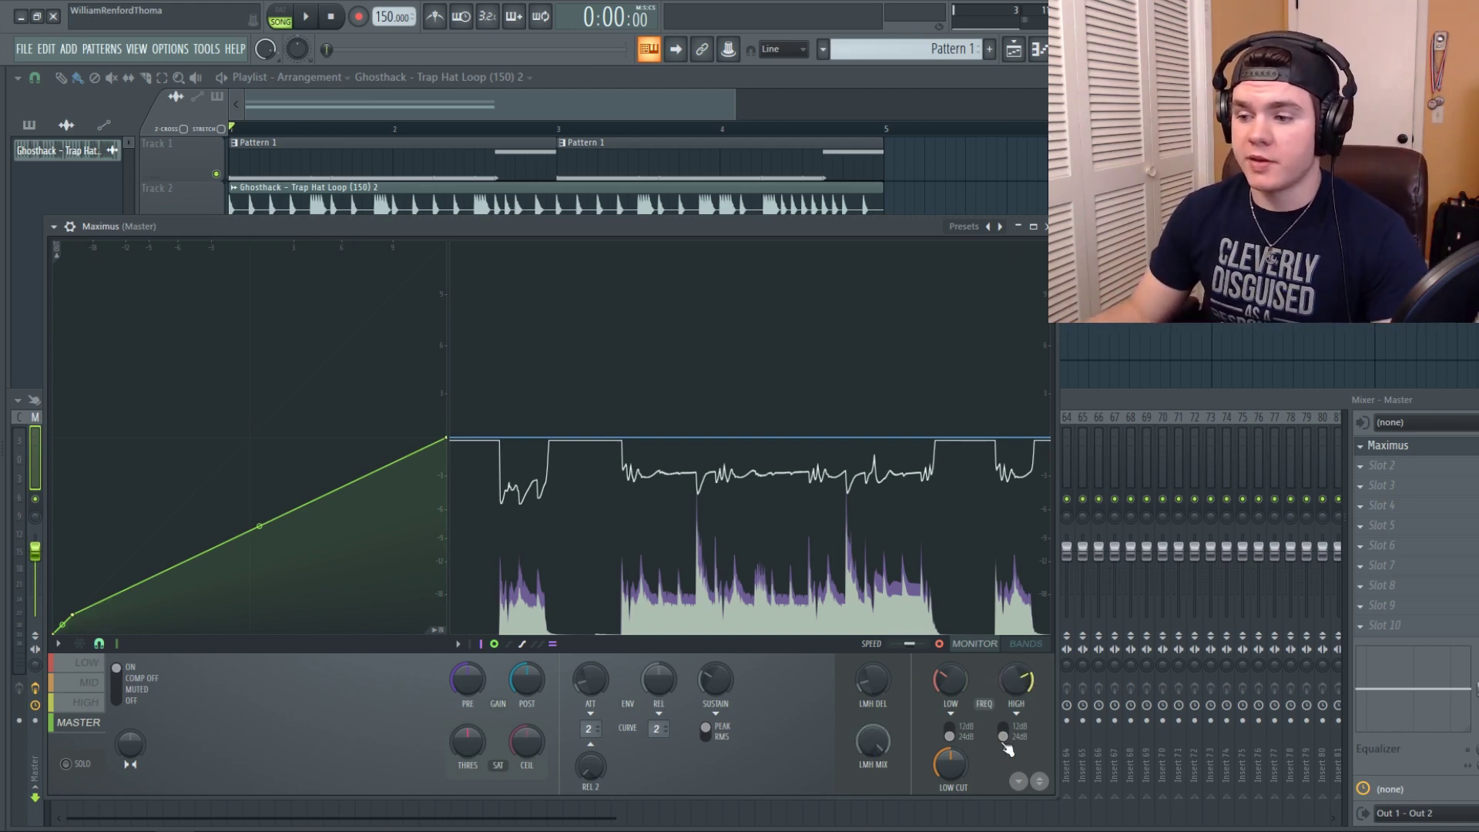
Show the frequency bands display while the song plays and return the master curve's knee to its default position
click(1025, 643)
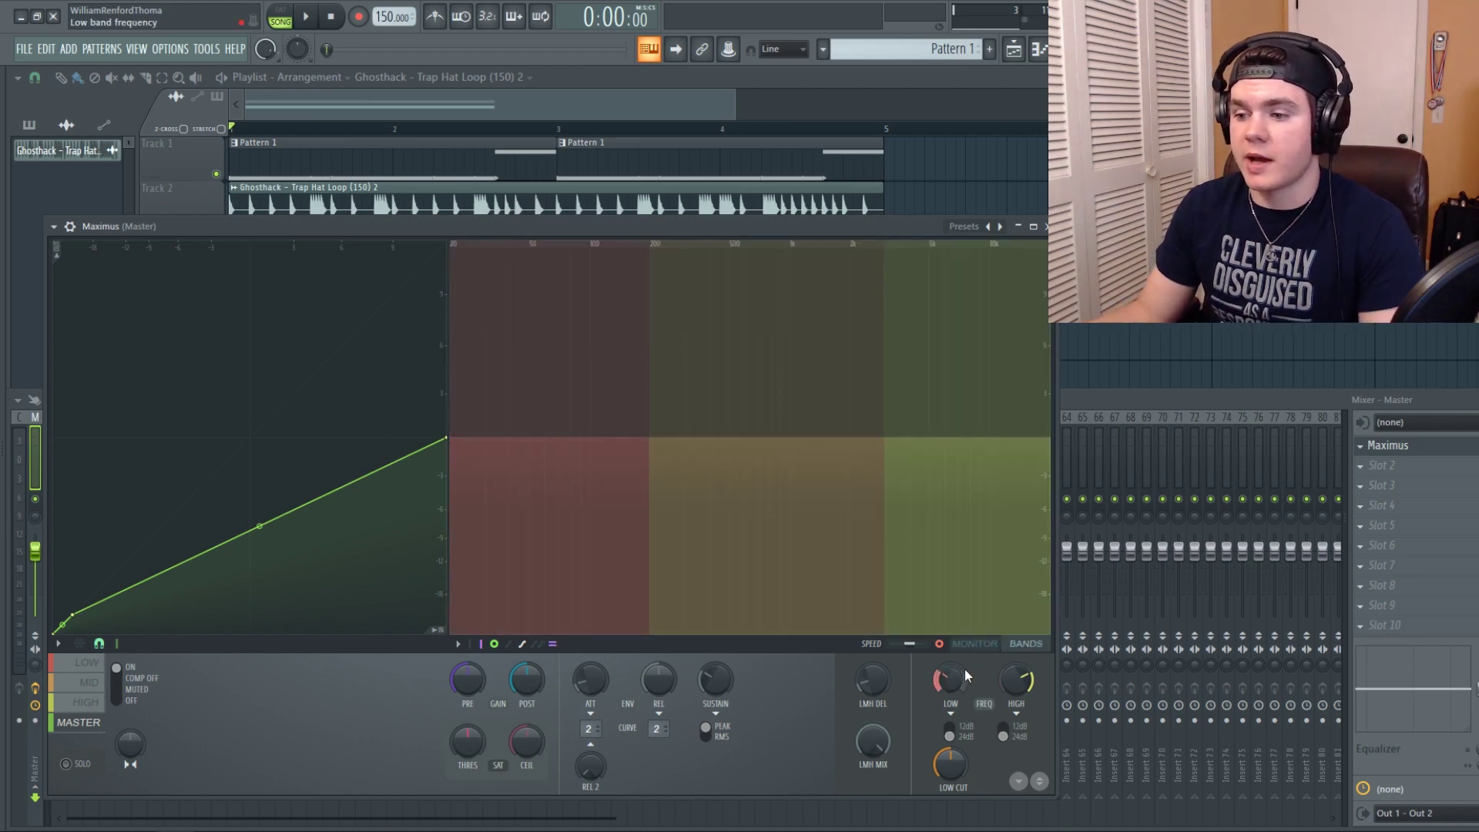
key(space)
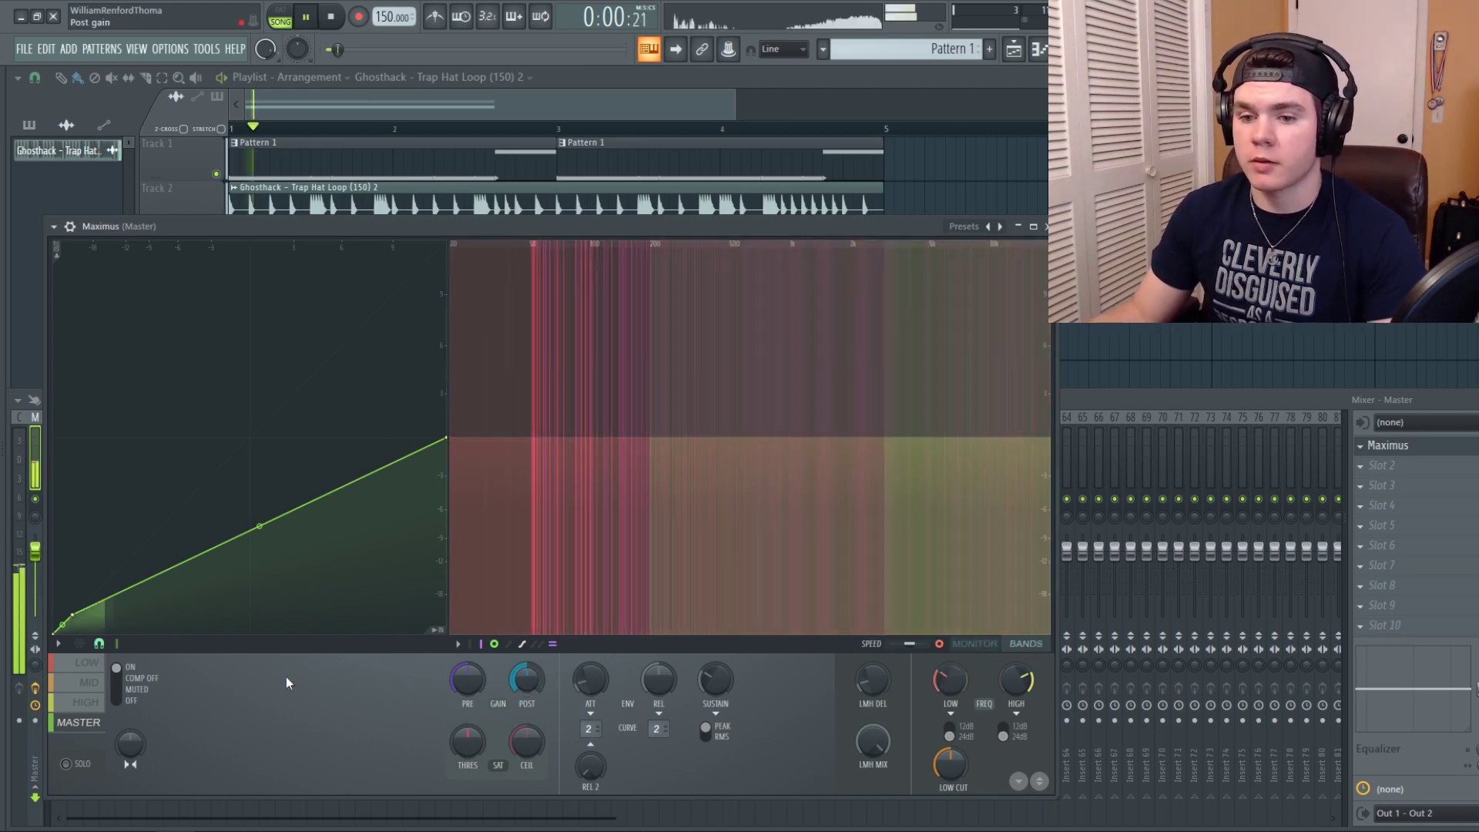
drag(77, 614, 249, 438)
Solo the low band and play the song to examine the frequencies it covers
click(107, 664)
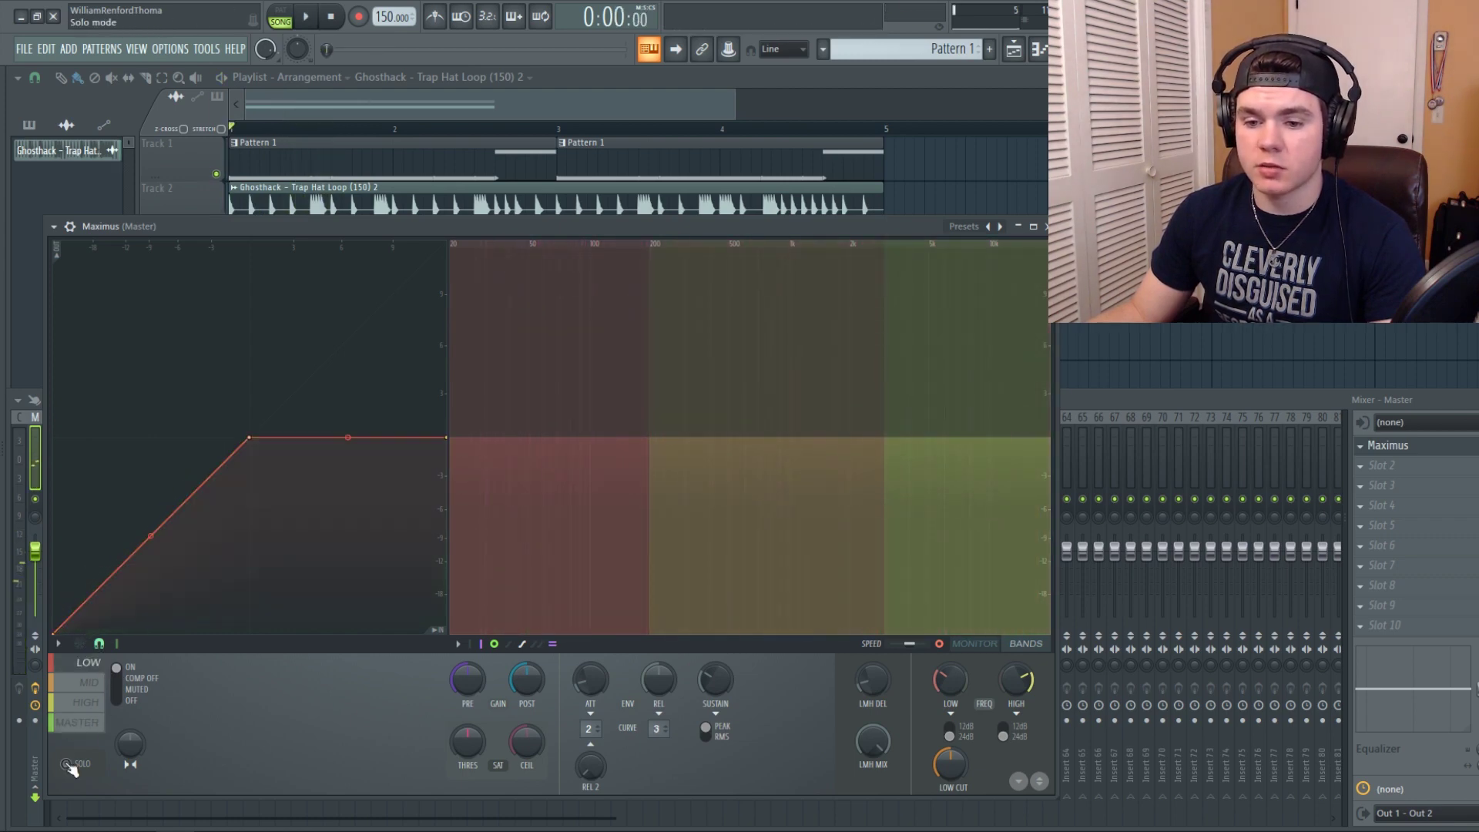
key(space)
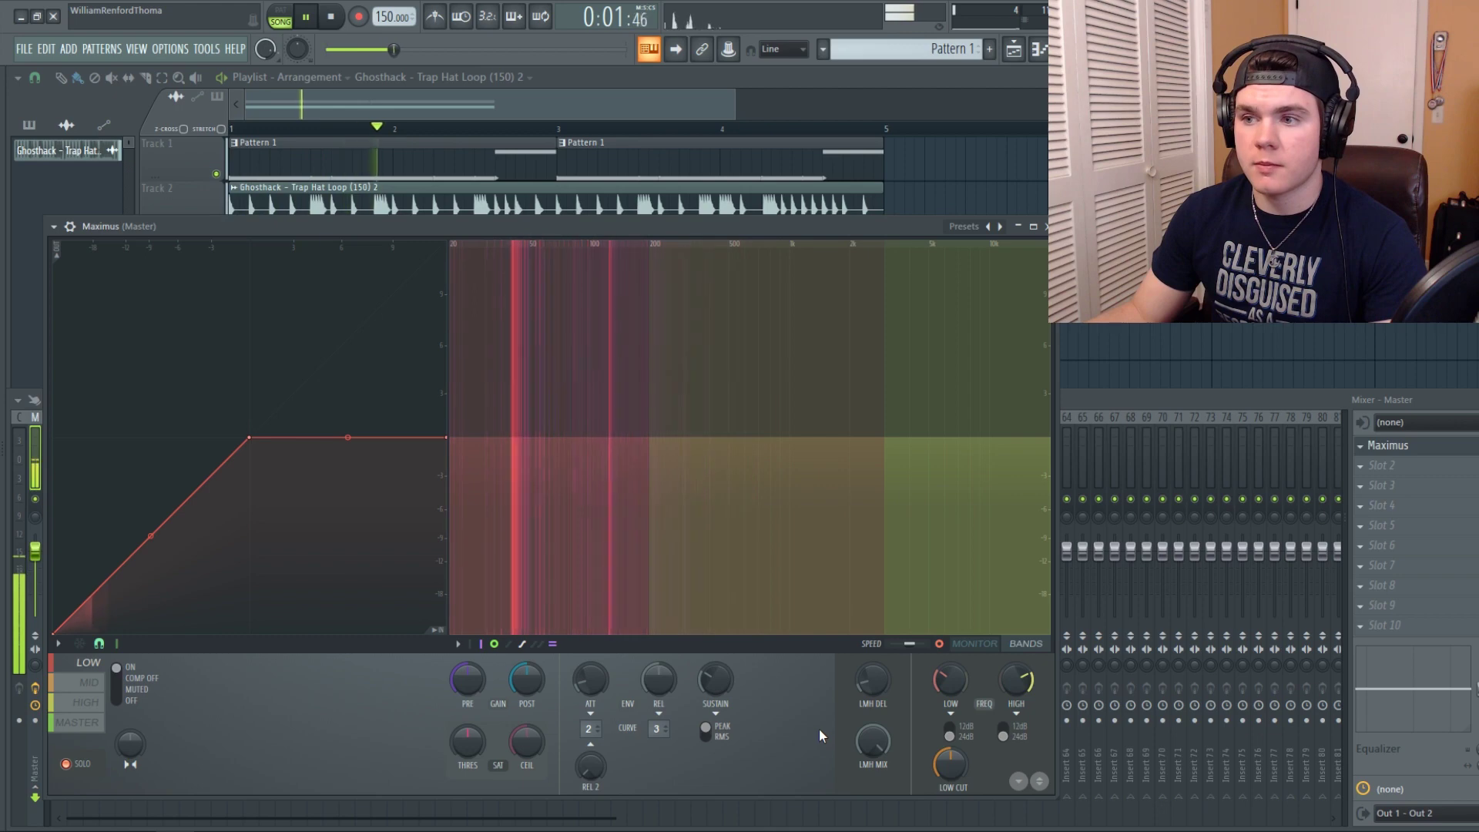
key(space)
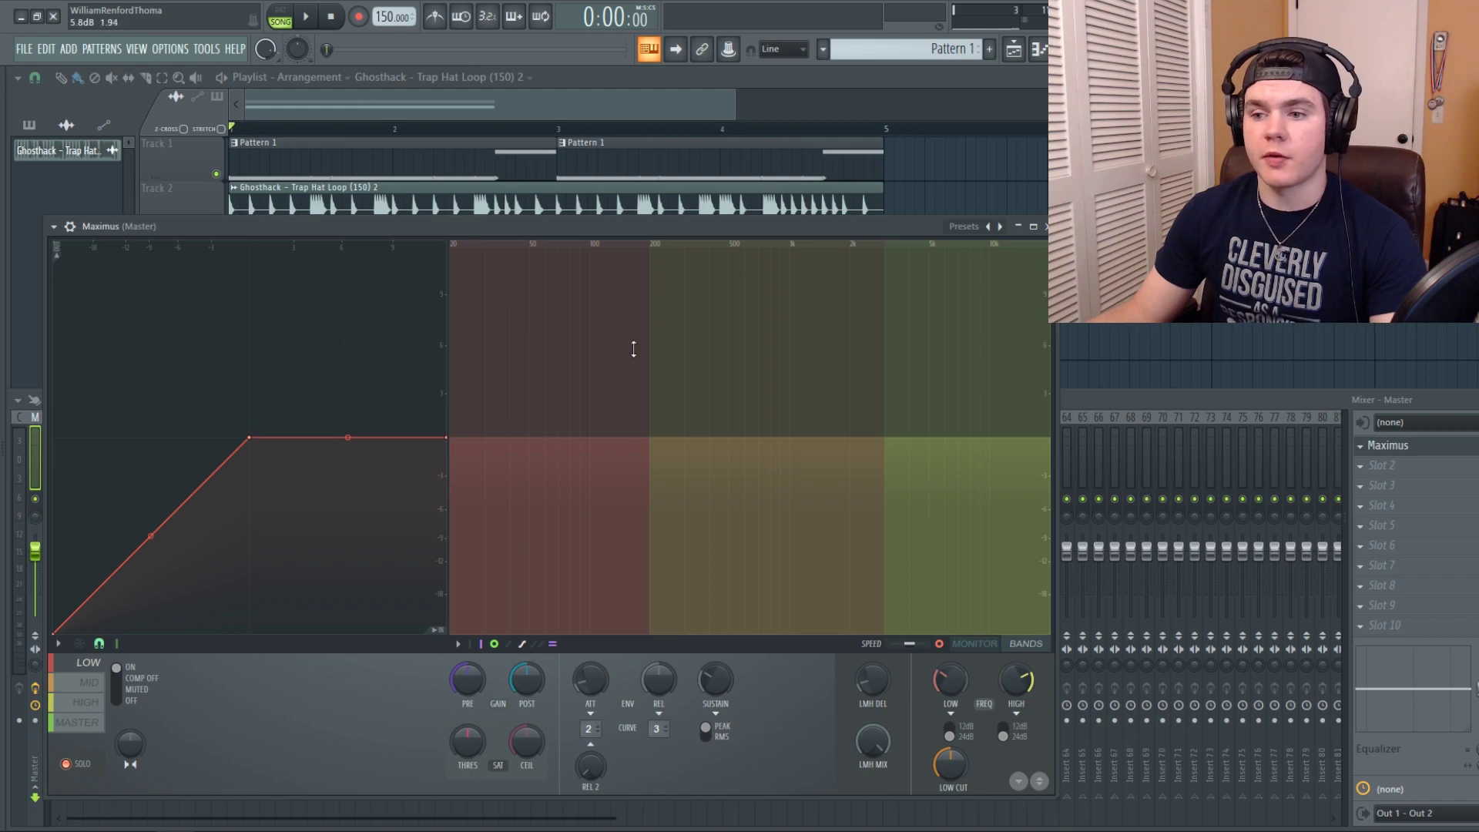
key(space)
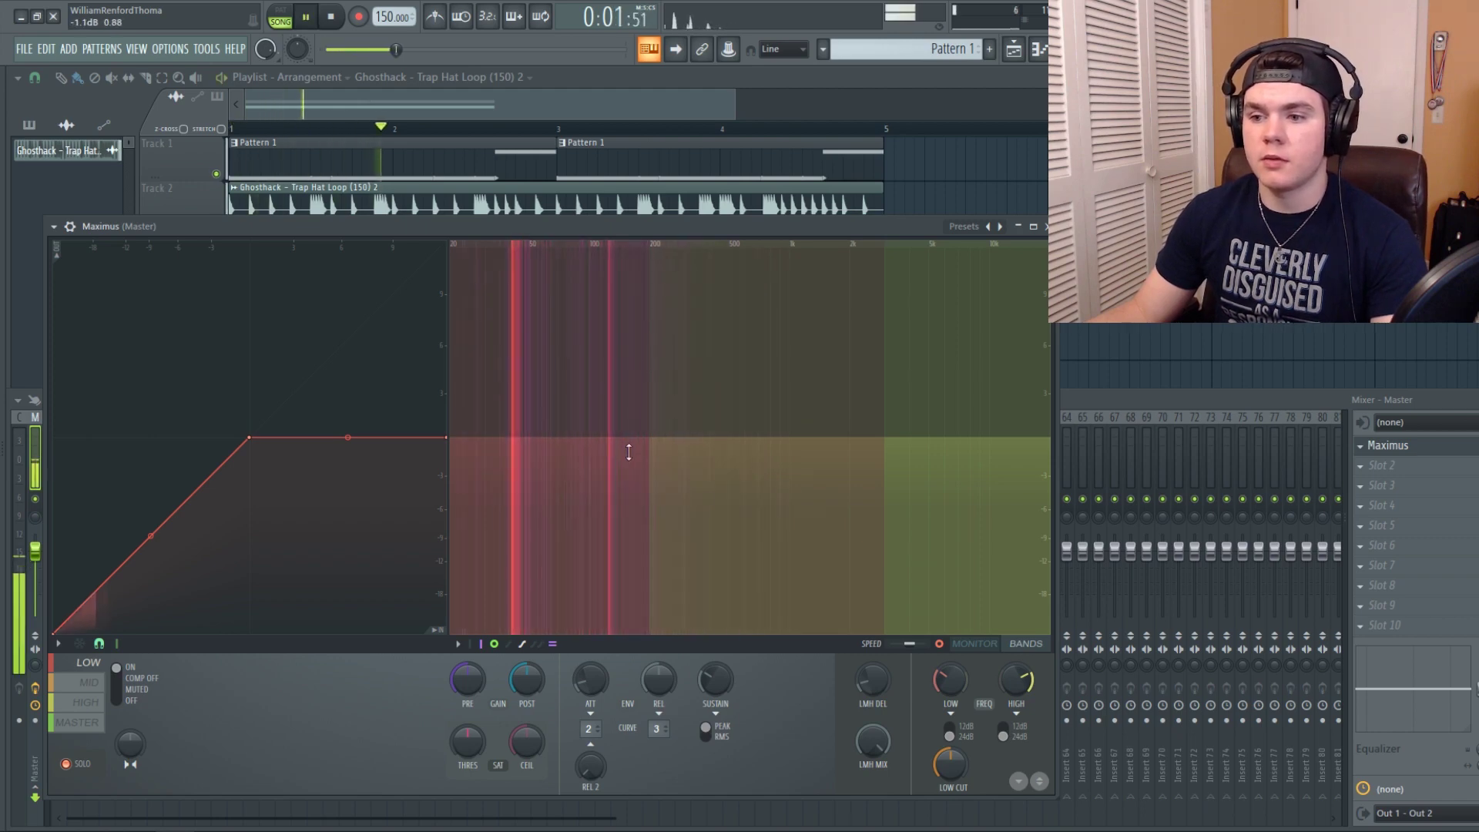
key(space)
Lower the low band's crossover frequency to about 100 Hz and play the song to check it
drag(955, 682, 955, 702)
key(space)
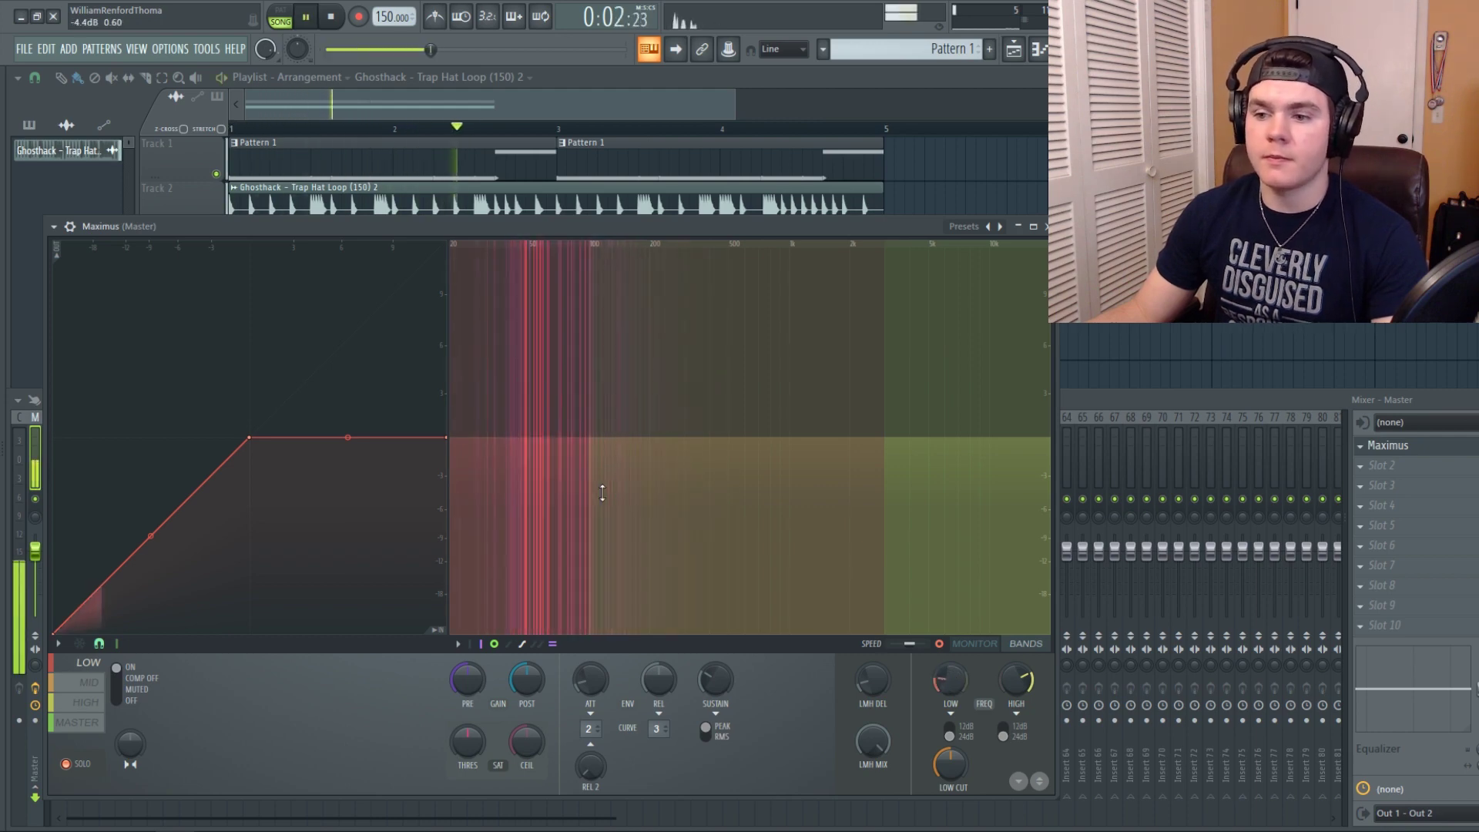
key(space)
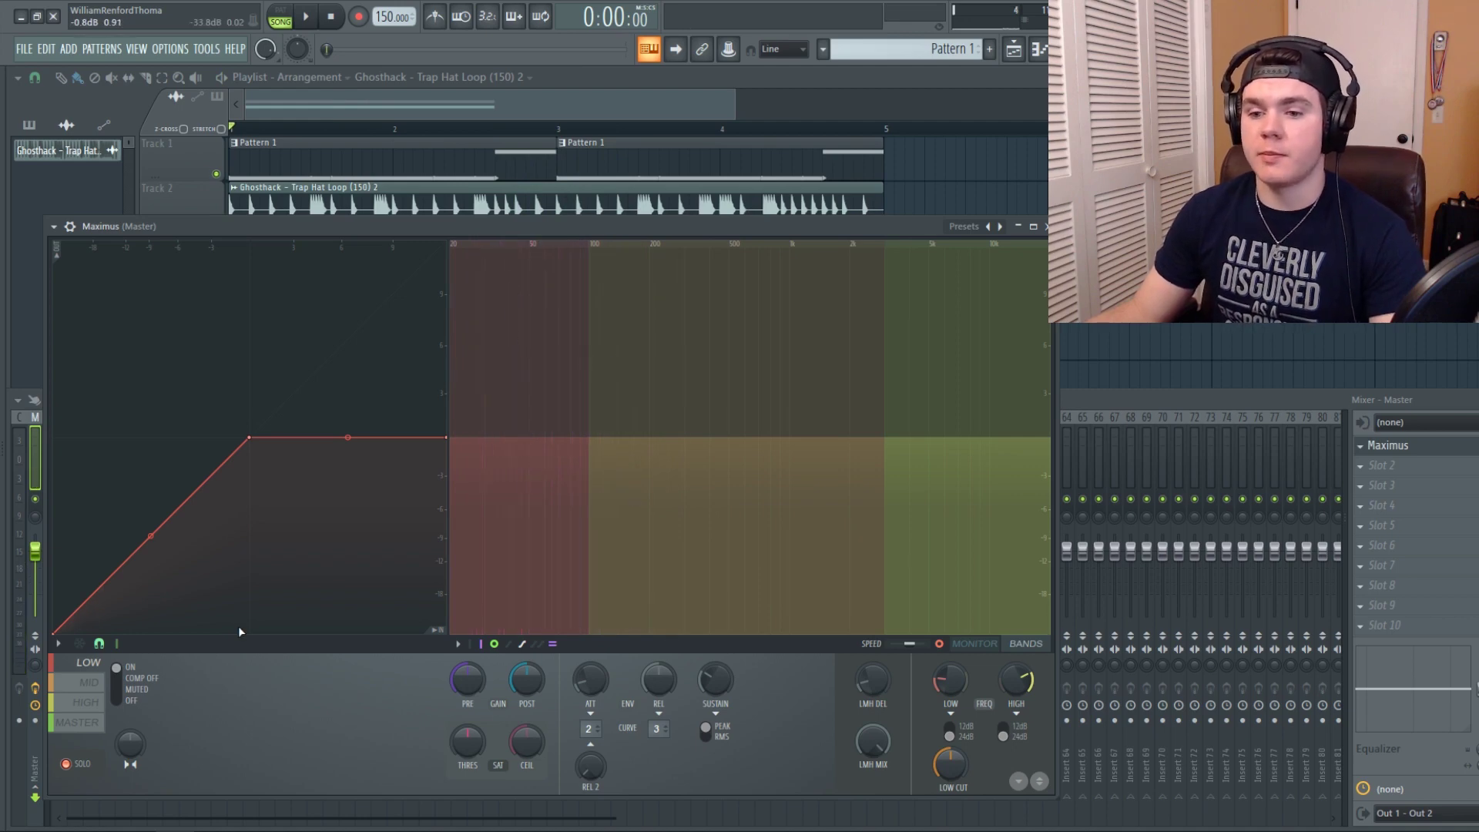
Select the soloed mid band and play the song to examine the frequencies it covers
click(87, 682)
key(space)
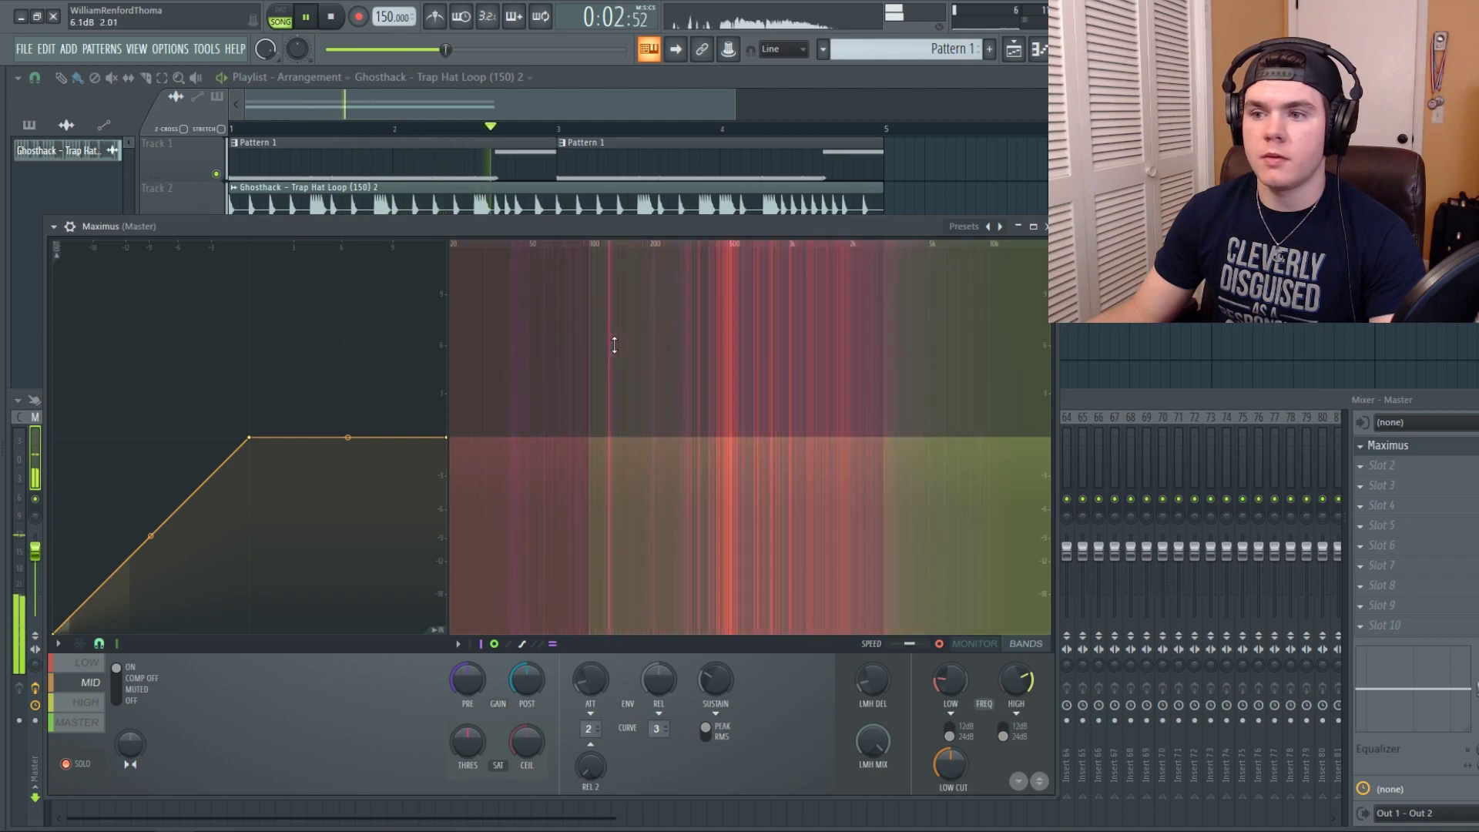
key(space)
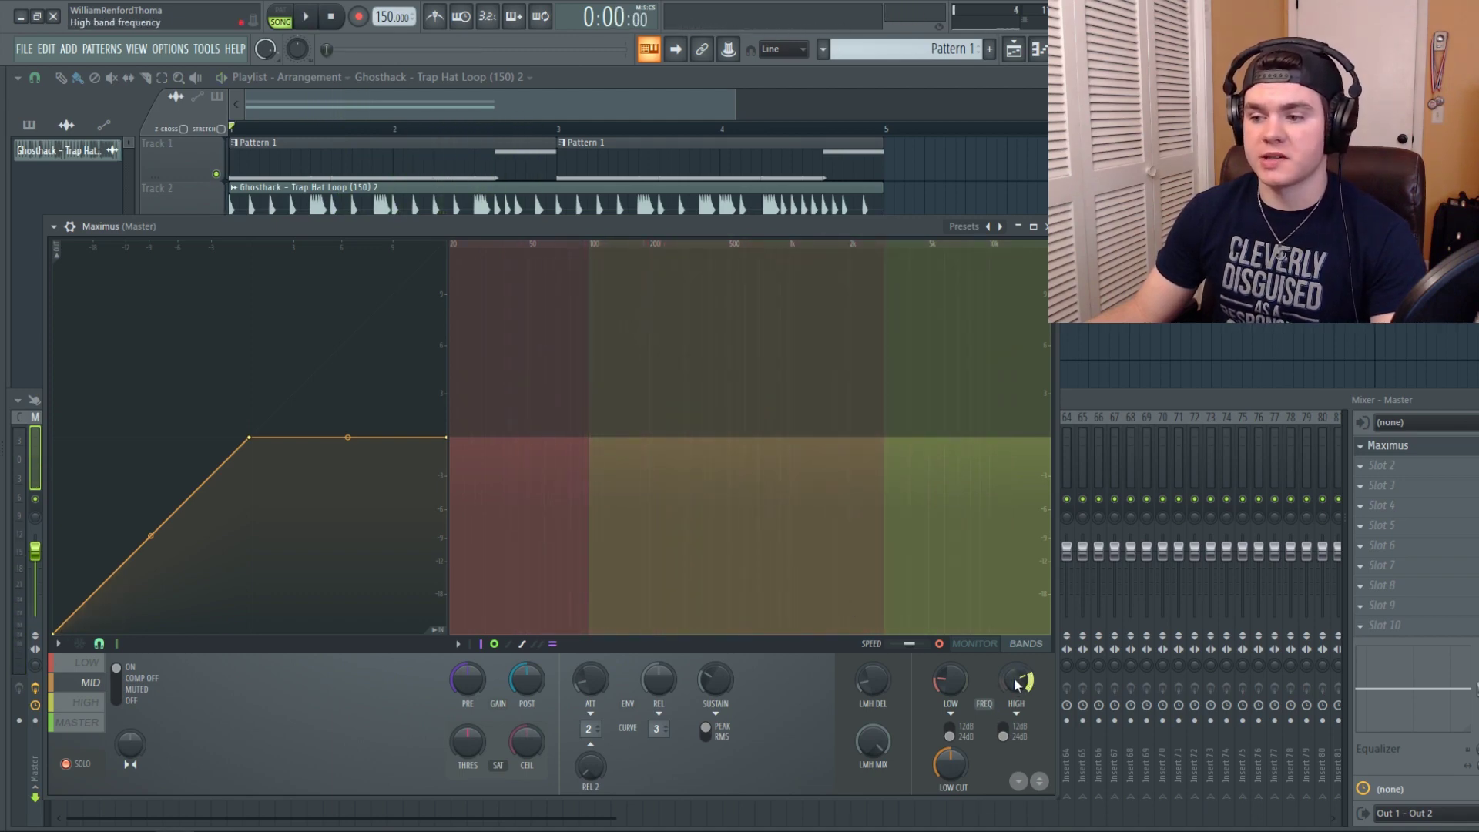
Lower the high band's crossover frequency to about 2 kHz while the song plays
key(space)
drag(1016, 680, 1016, 688)
key(space)
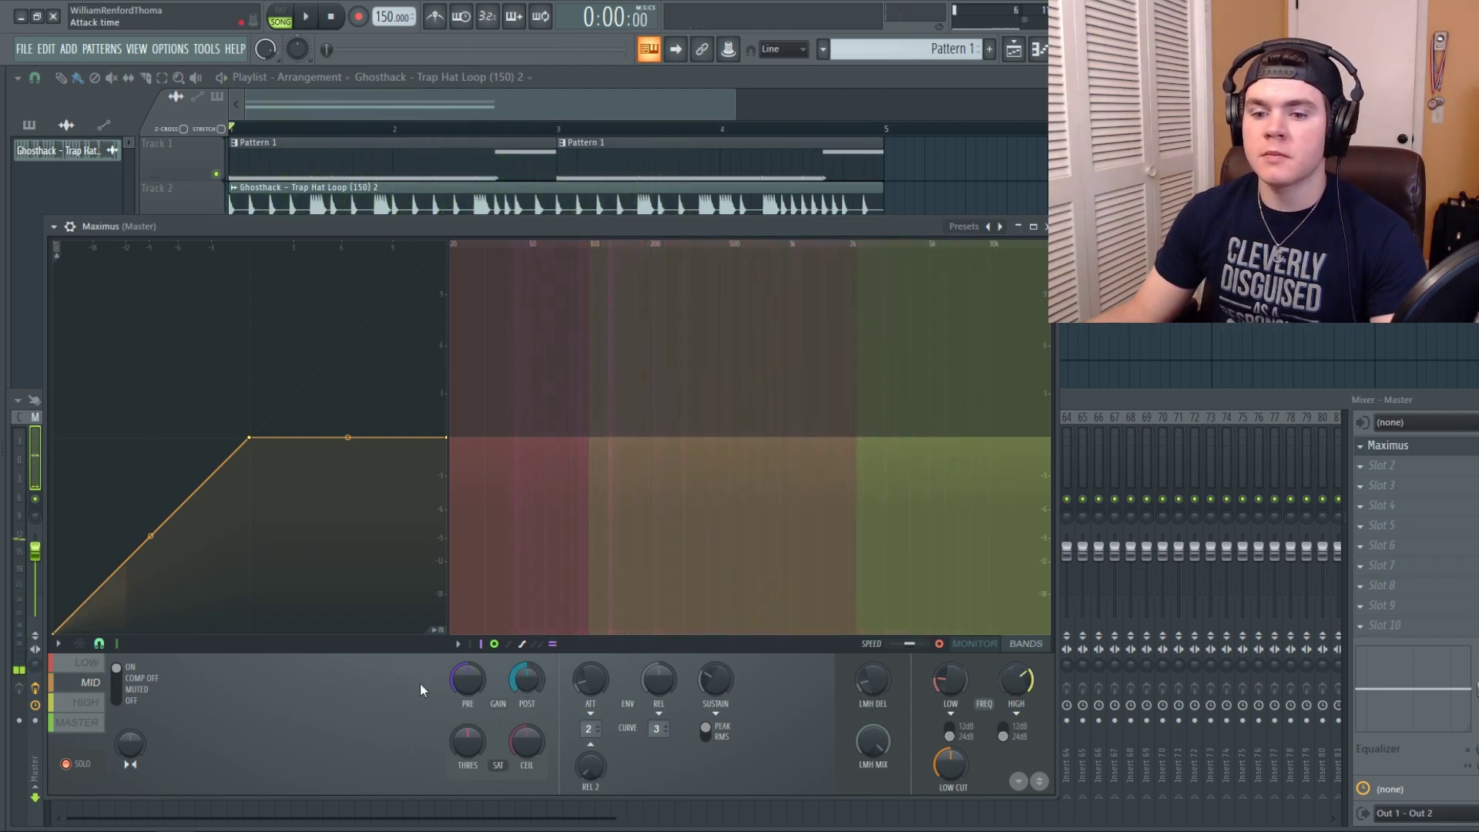
Select the soloed high band and play the song to listen to it
click(98, 703)
key(space)
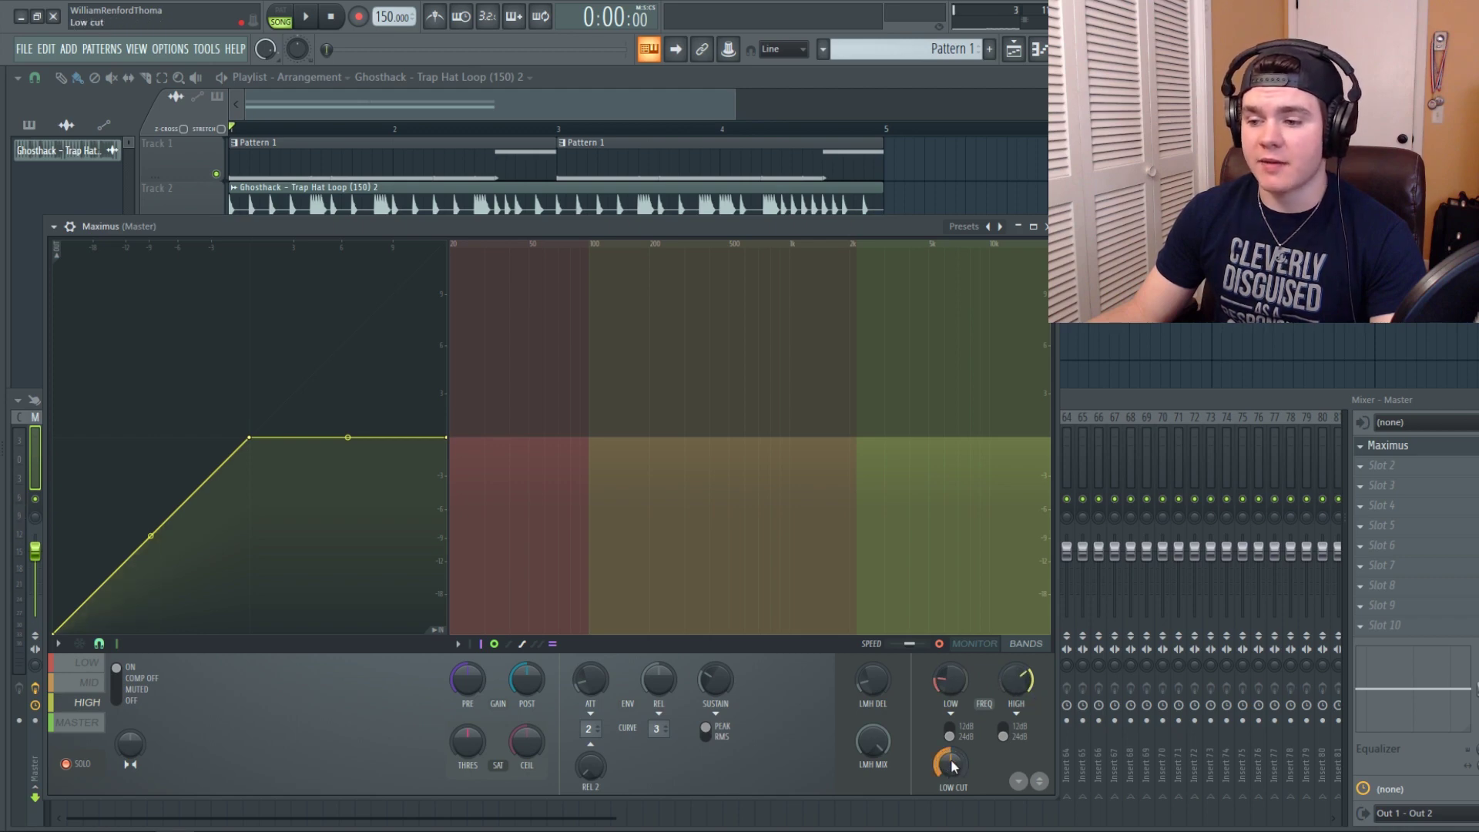
Play the song while sweeping the low cut up to 80 Hz, and bring it back down to 33 Hz
key(space)
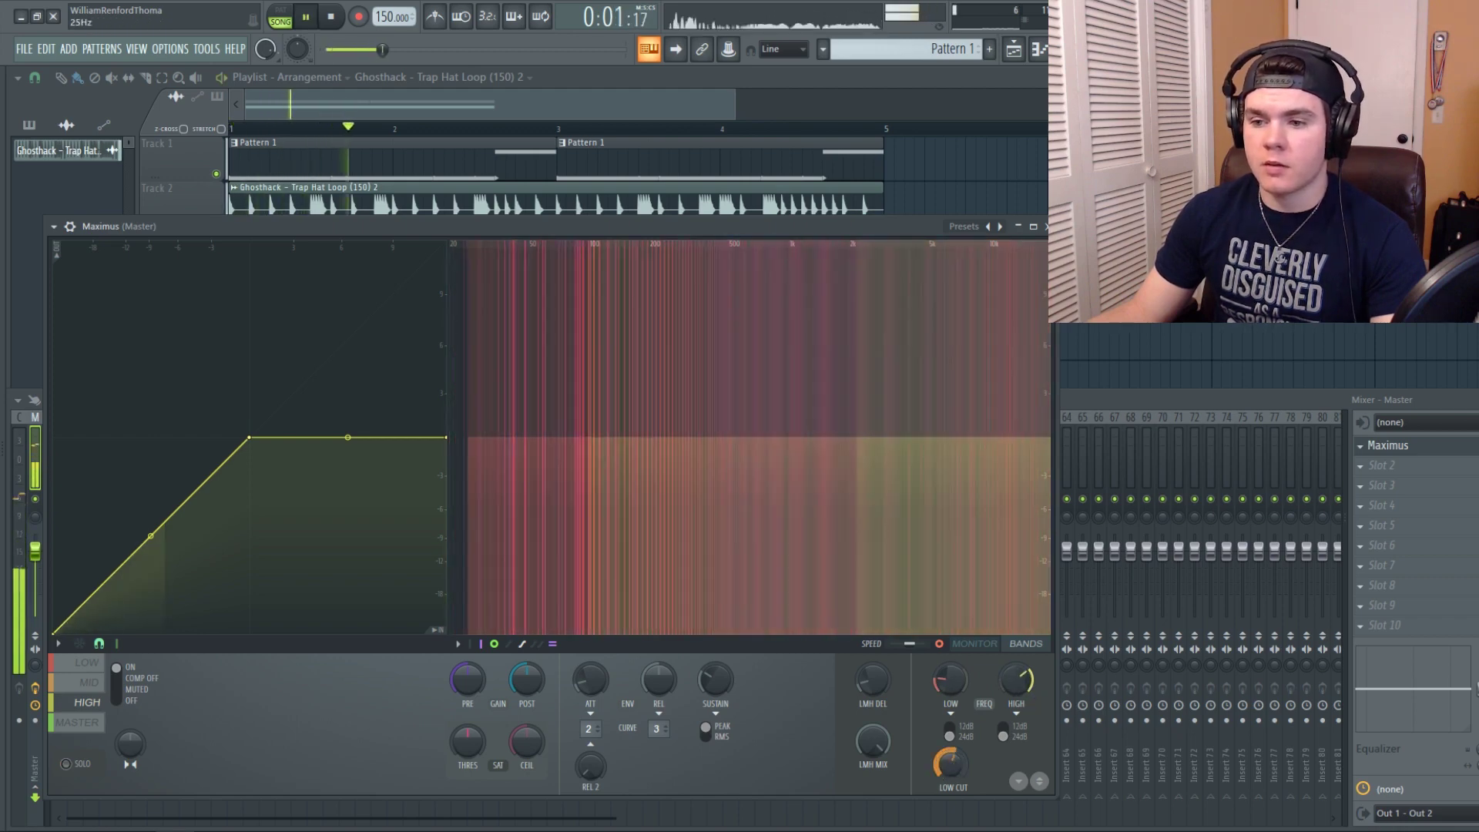
scroll(949, 763, up, 6)
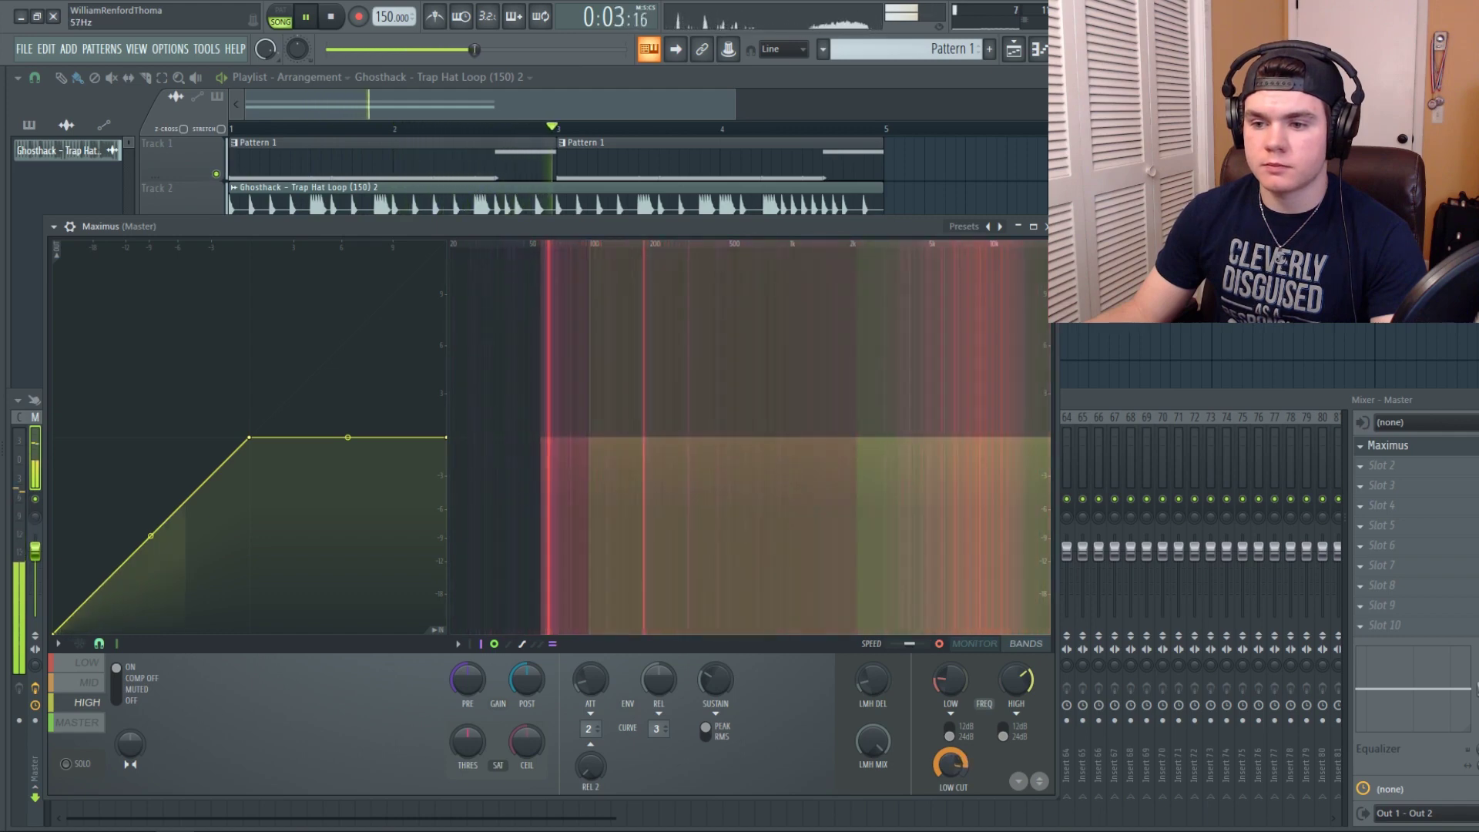
scroll(942, 773, up, 1)
key(space)
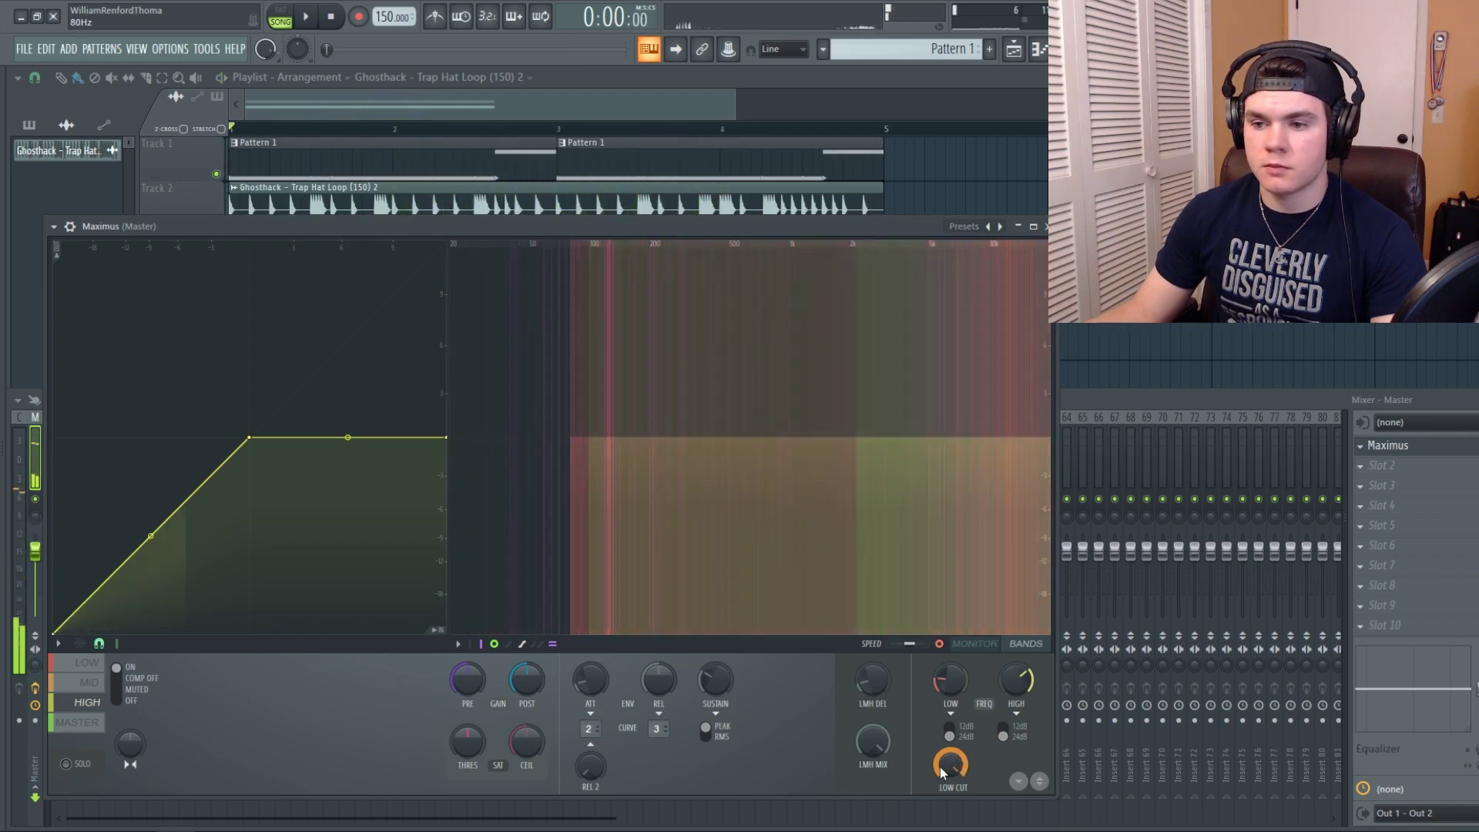
scroll(953, 765, down, 3)
key(space)
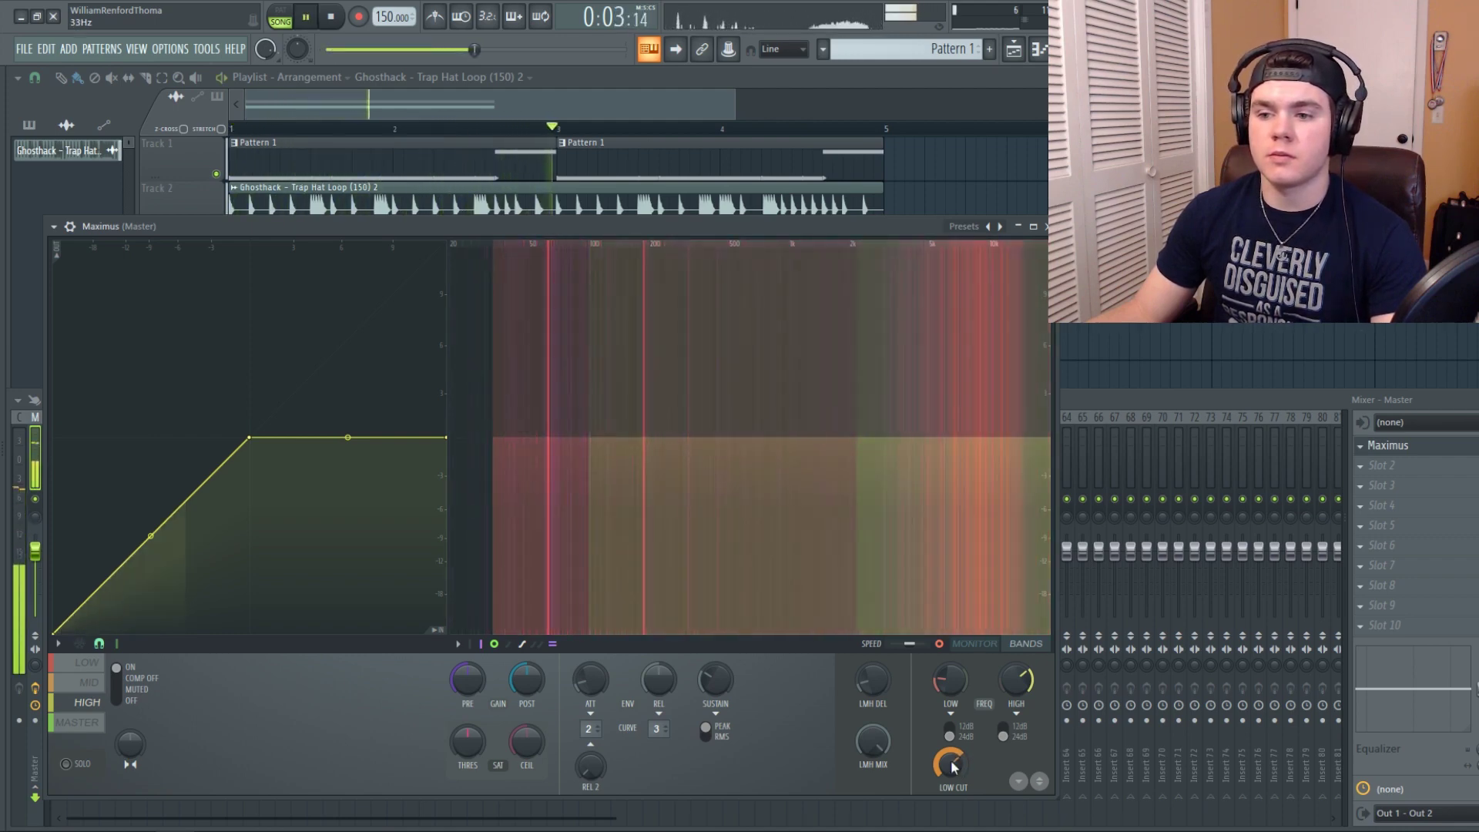
key(space)
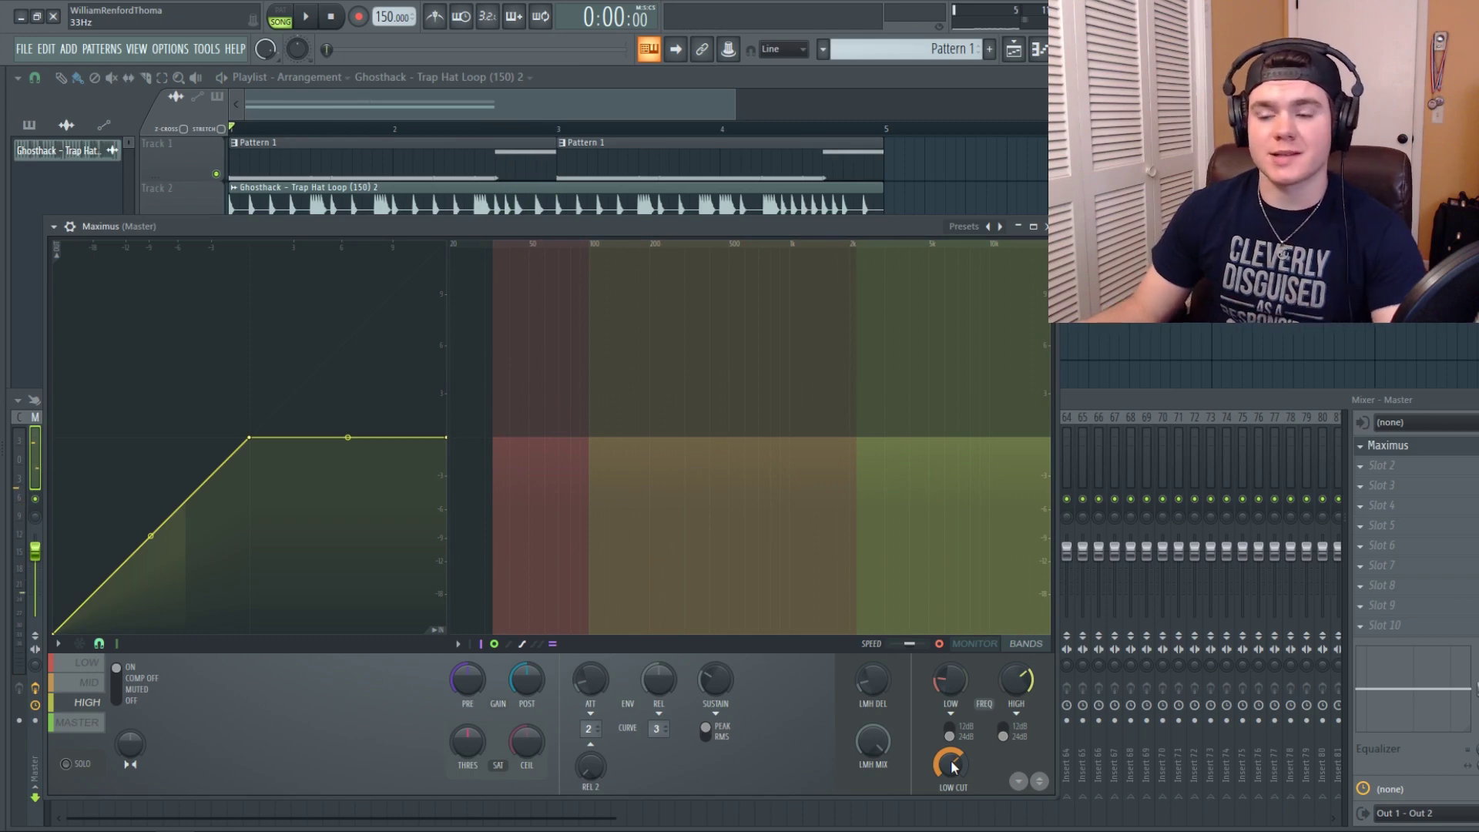